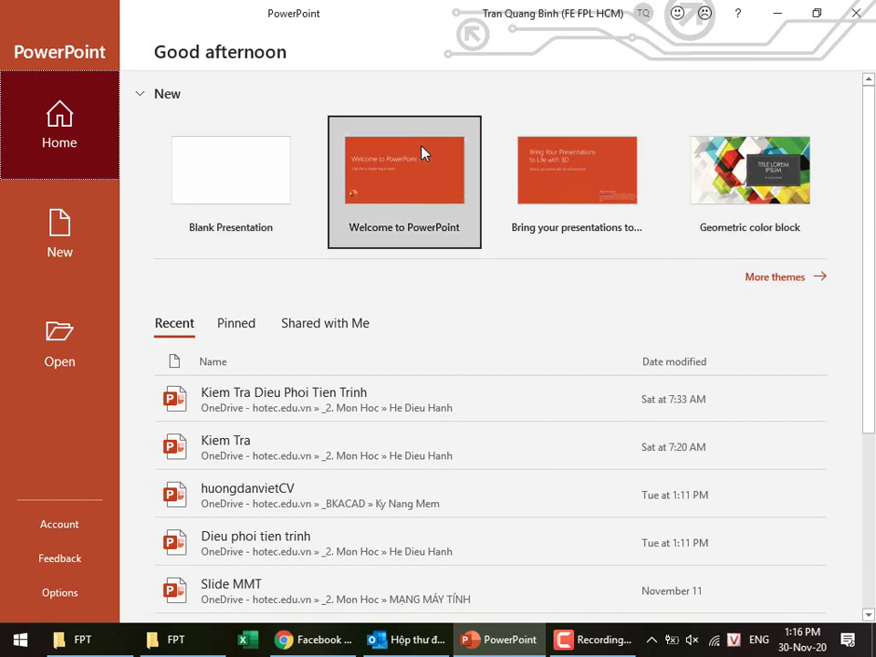
Show the full template gallery and scroll down to the Orange burst design.
click(755, 283)
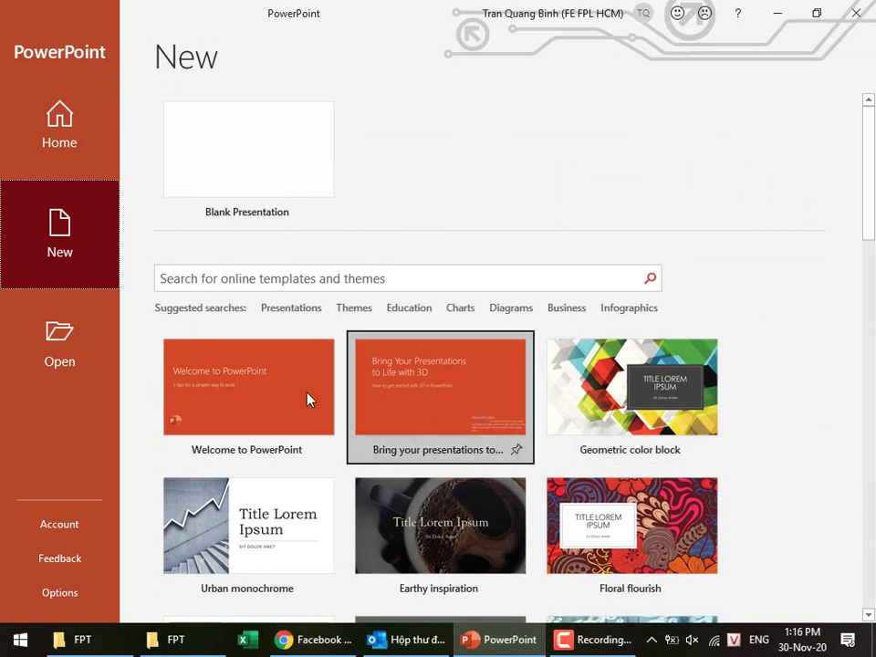
scroll(221, 394, down, 3)
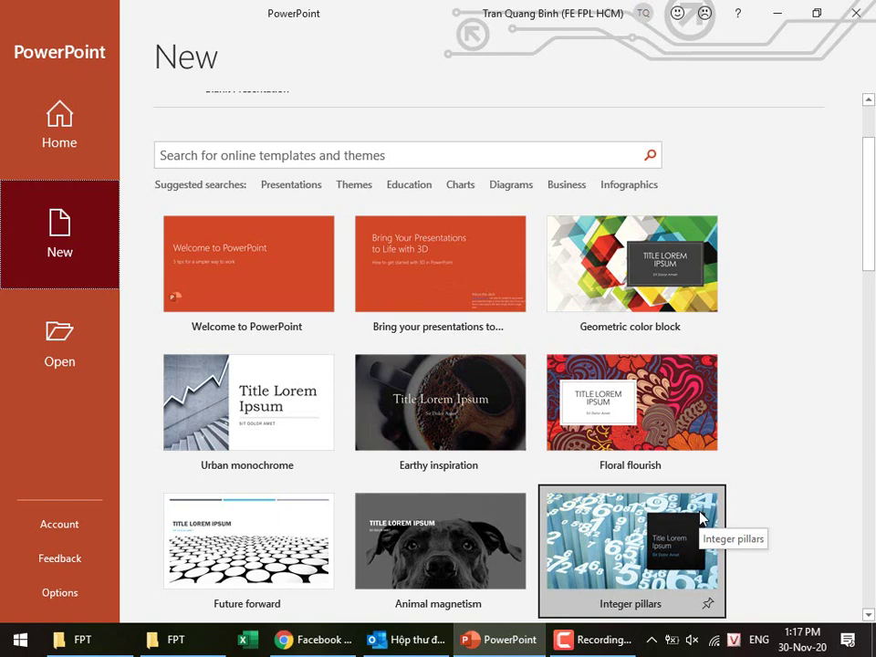
mouse_move(440, 534)
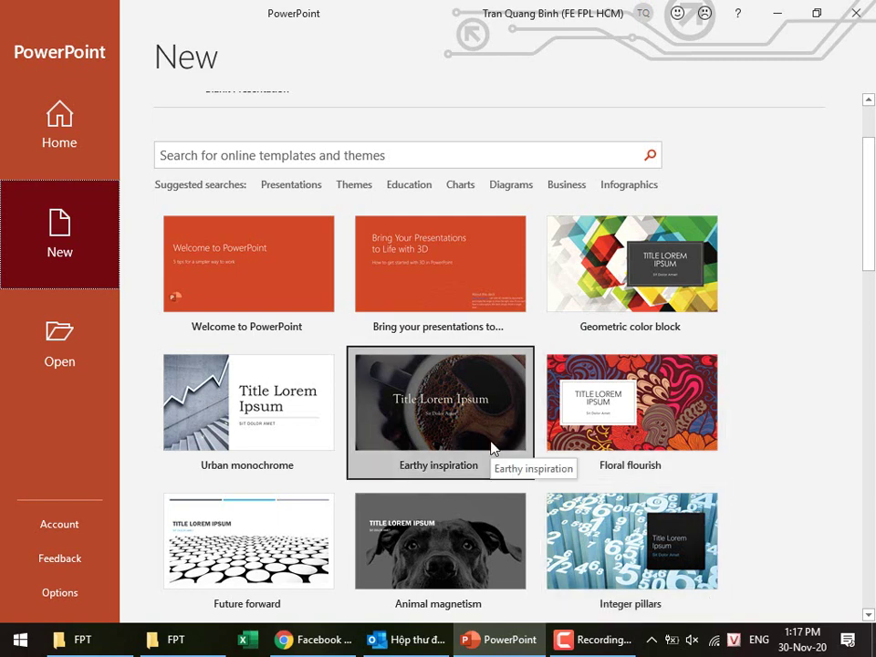
scroll(491, 447, down, 3)
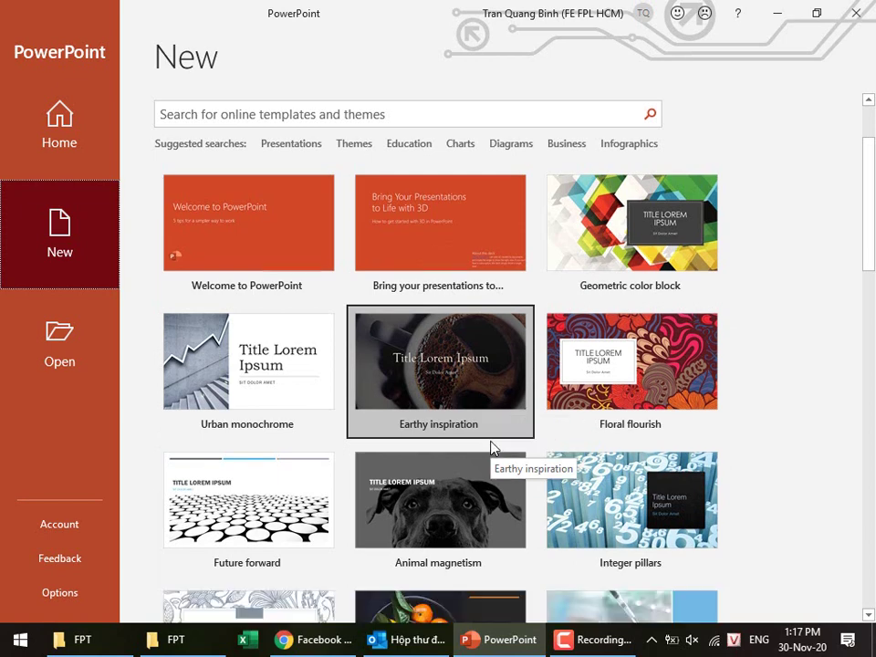
scroll(491, 447, down, 3)
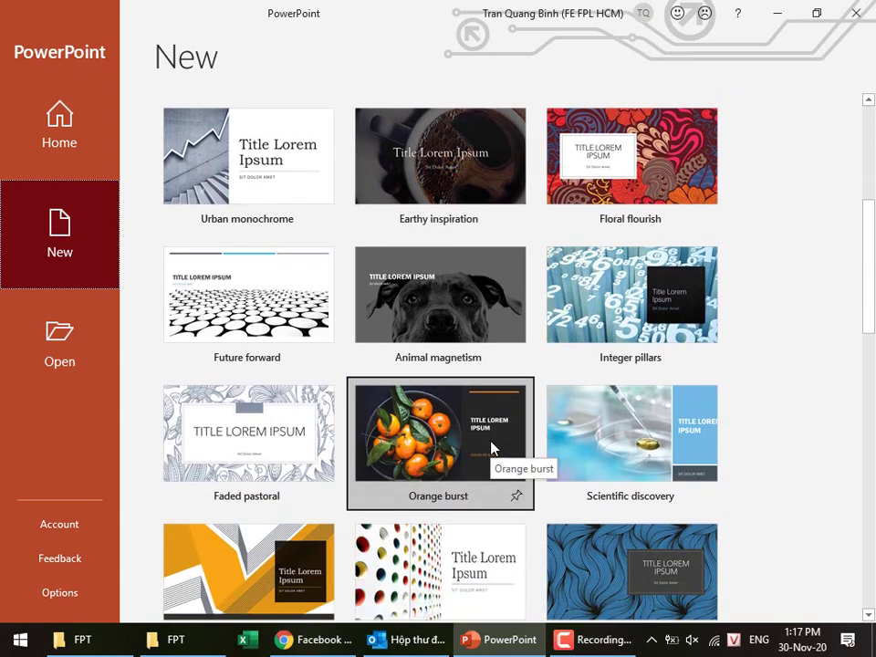
scroll(491, 447, down, 2)
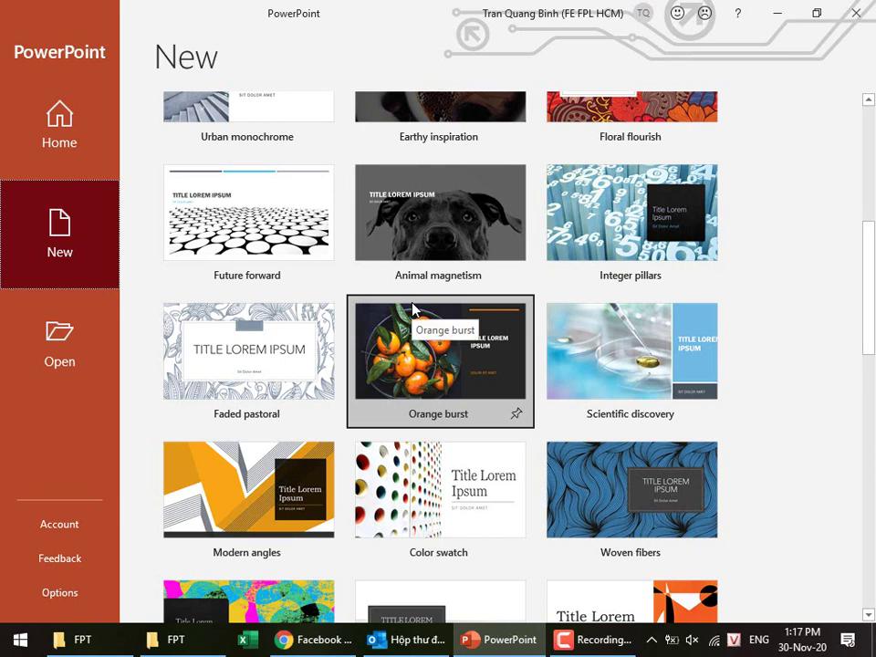
Preview the Orange burst template and create a new presentation from it.
click(446, 374)
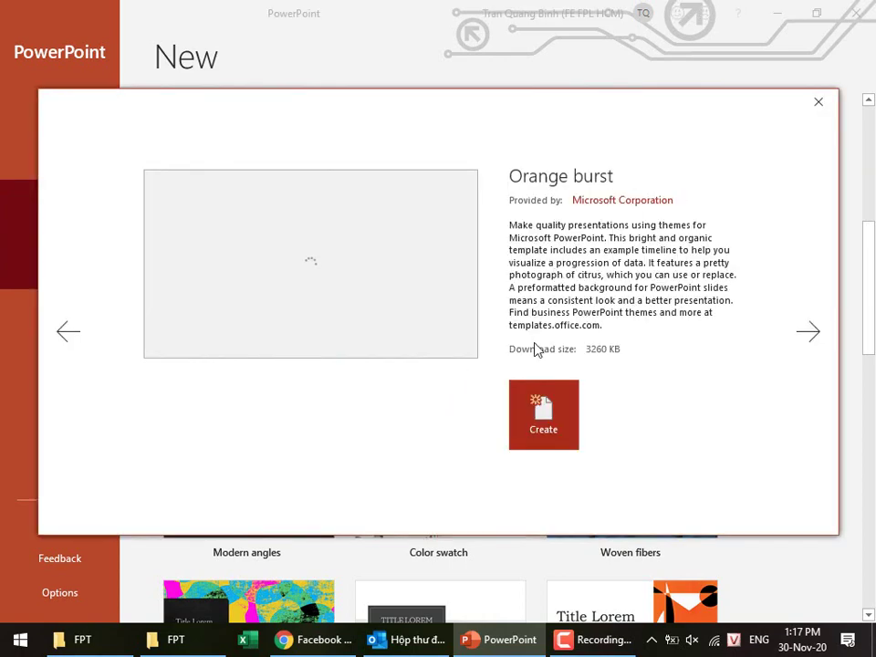
click(537, 408)
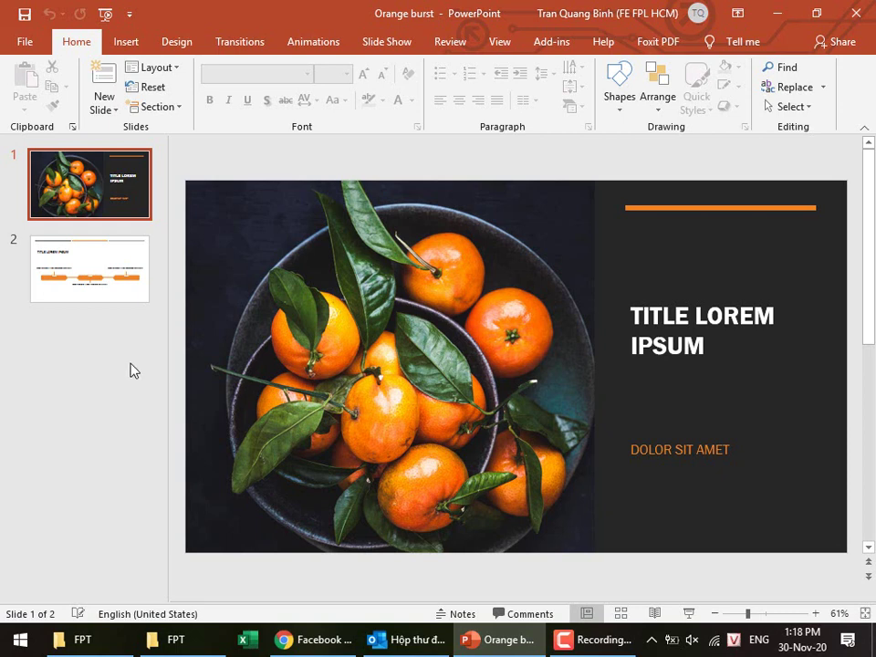
Show the 2018–2020 timeline on slide 2 alongside the Design themes gallery.
click(94, 301)
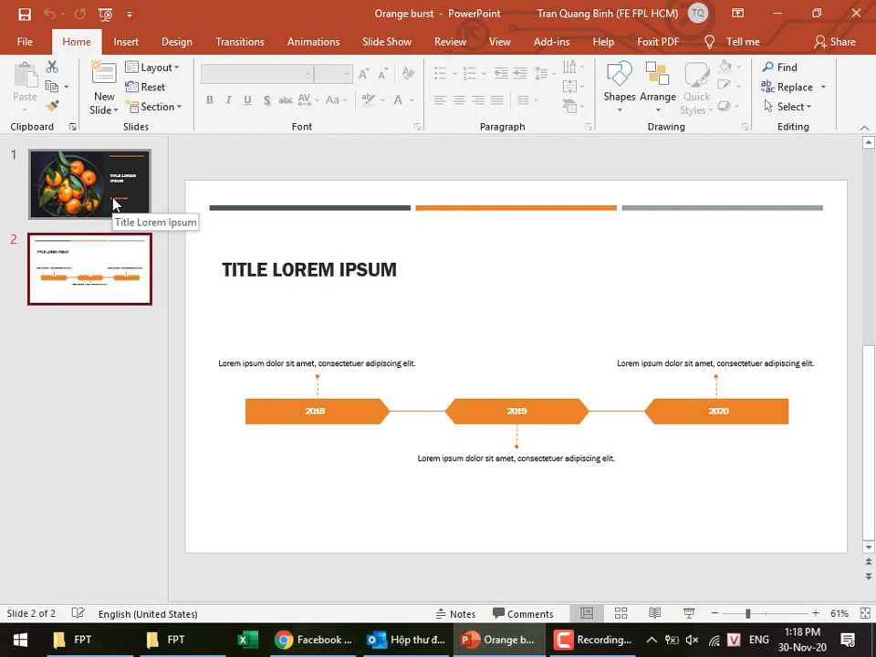
click(202, 52)
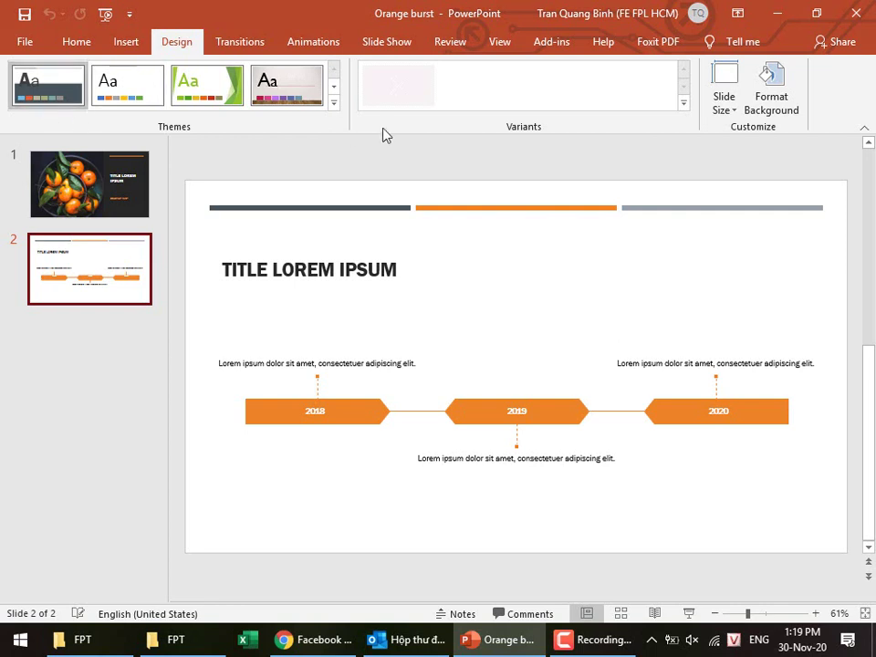
Try the Facet and Gallery themes, then apply the purple theme to the deck.
click(334, 106)
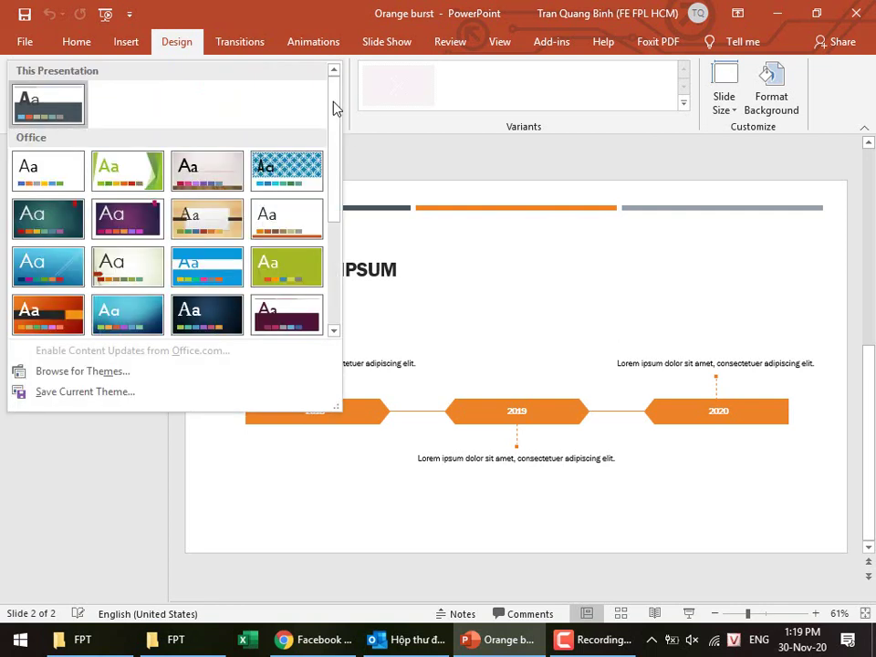
click(118, 172)
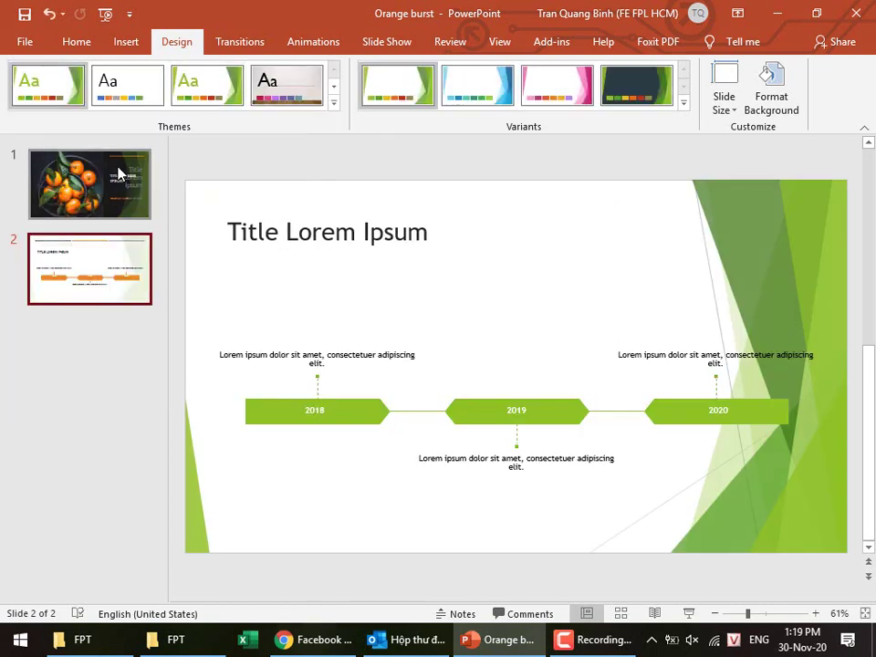
click(306, 102)
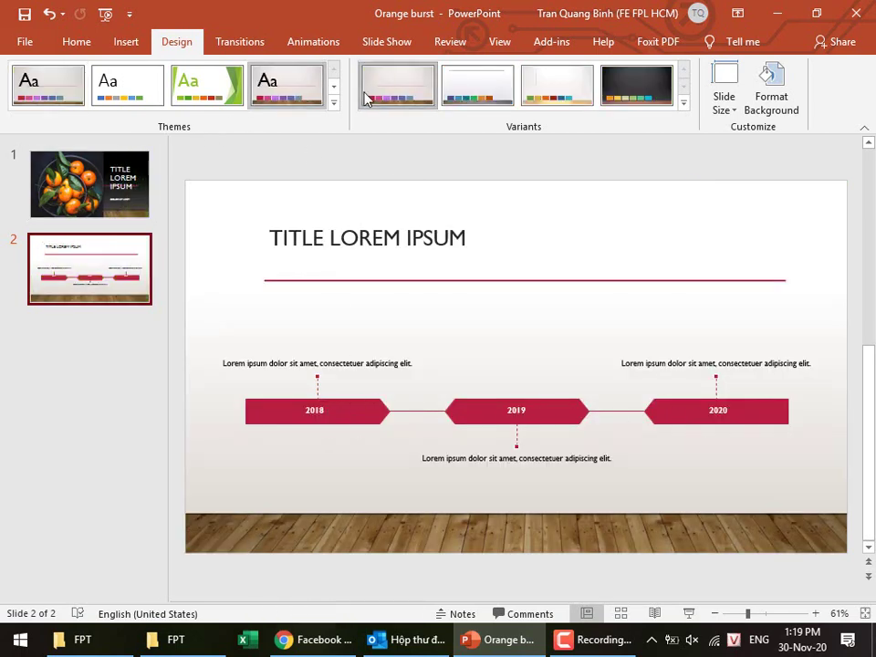
click(335, 103)
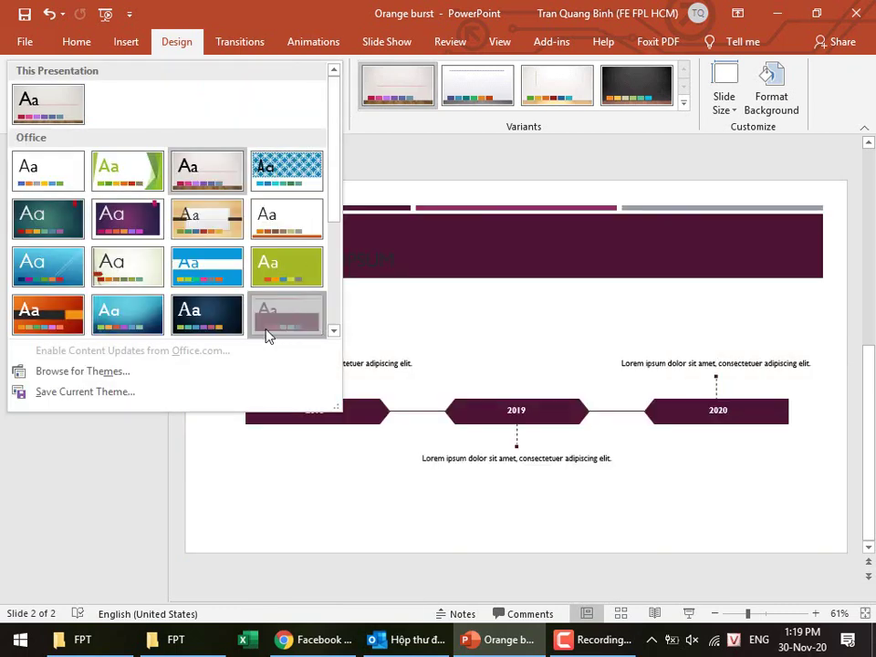
click(267, 332)
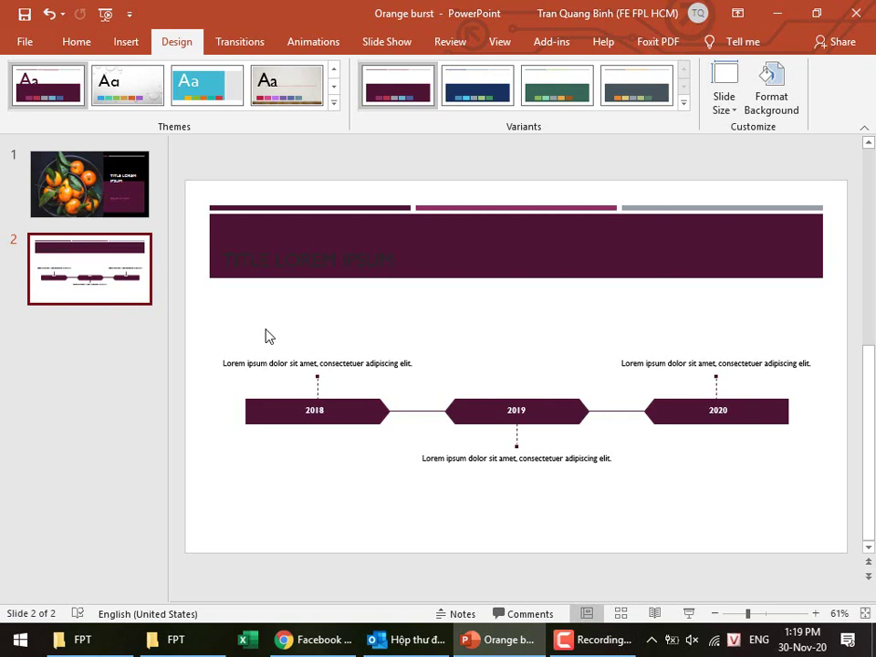
click(683, 102)
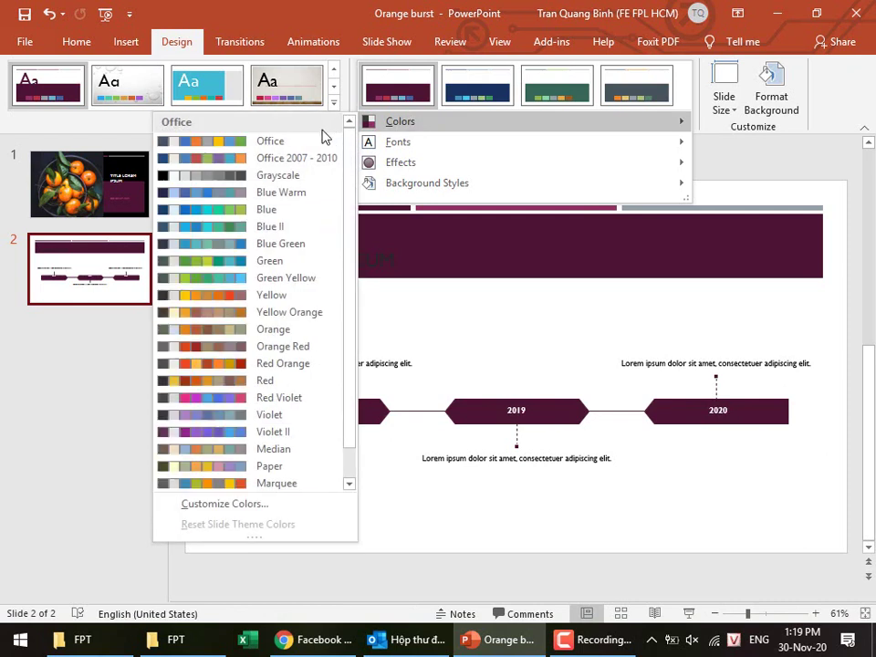
mouse_move(399, 121)
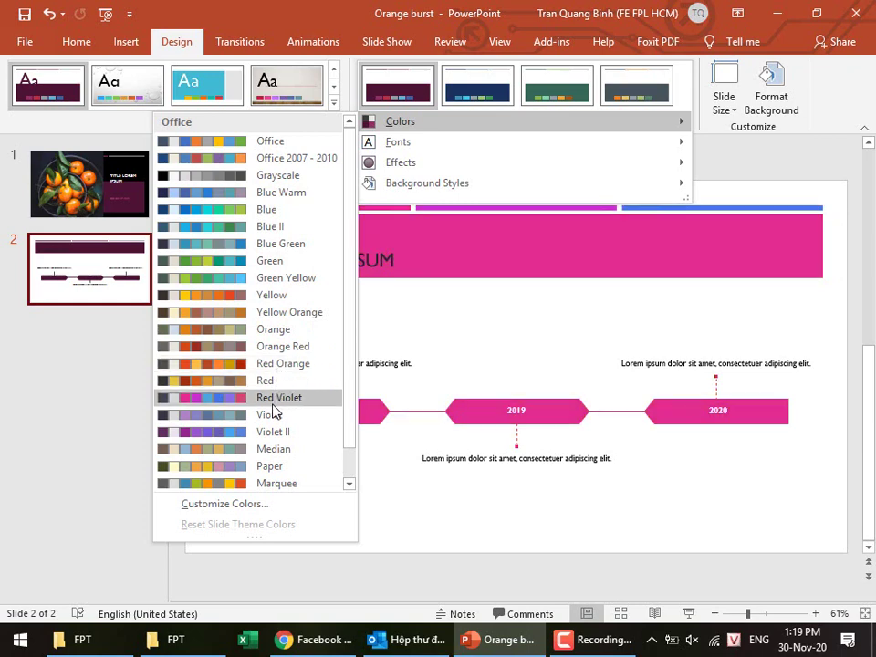
Apply the Median colour palette for a light blue title bar with orange accents.
click(264, 451)
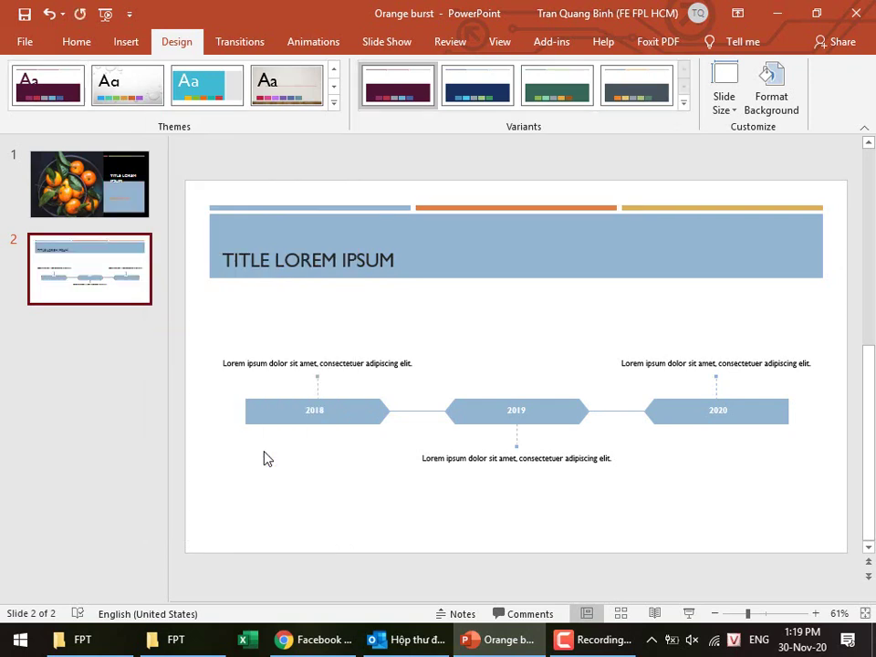
click(57, 326)
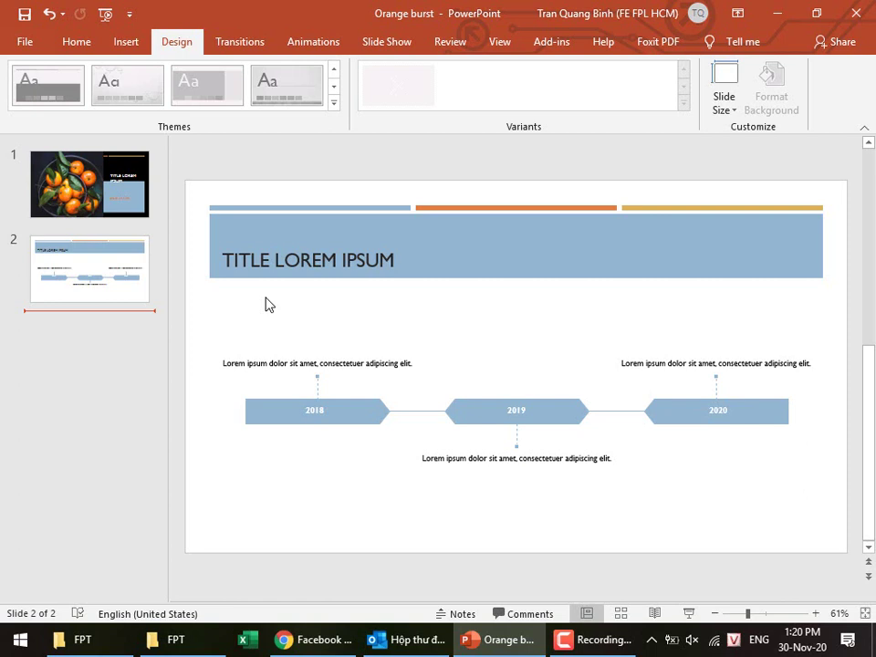
Check the Slide Size options without changing them, then go back to the citrus title slide.
click(722, 103)
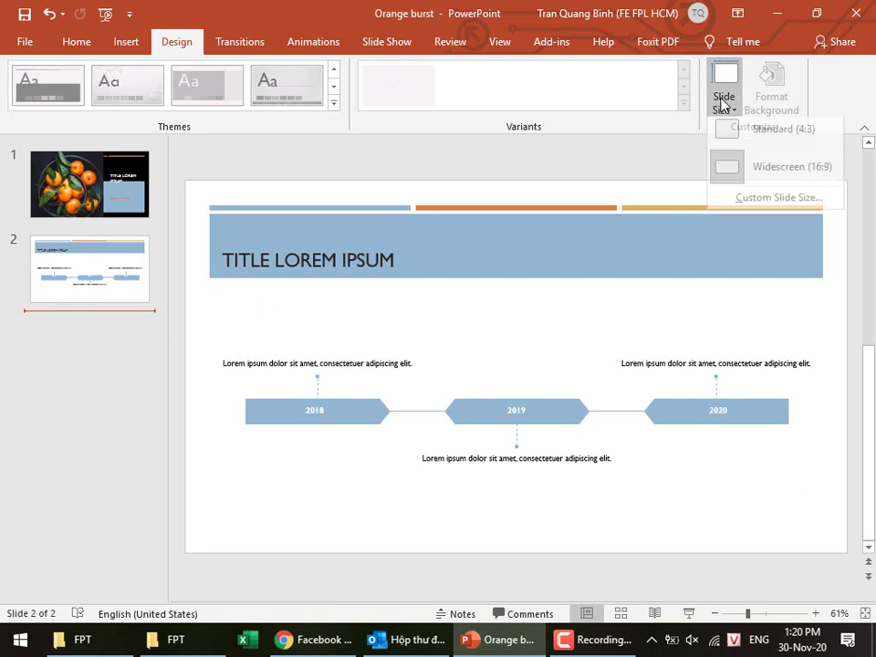
click(626, 162)
click(70, 256)
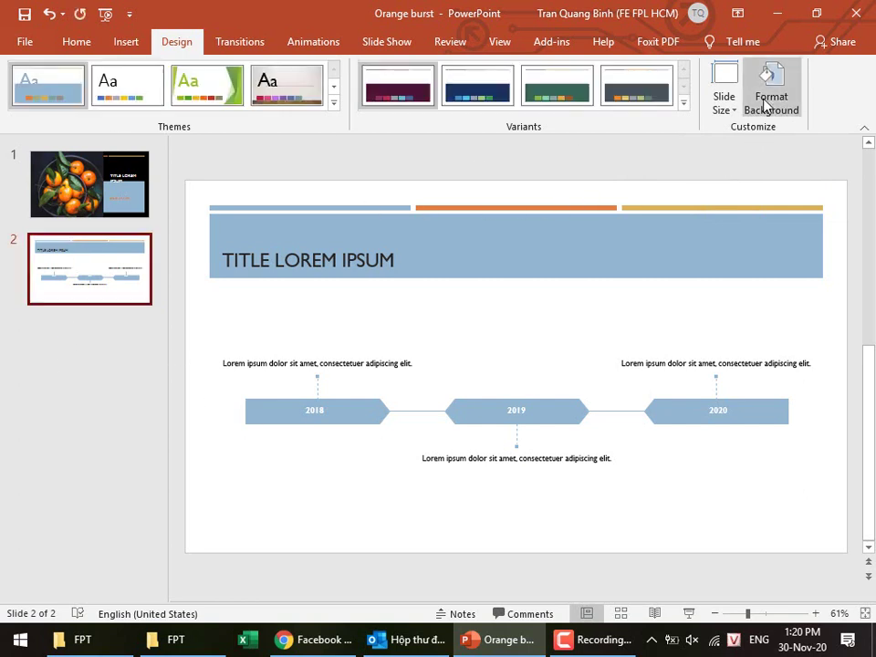
click(78, 187)
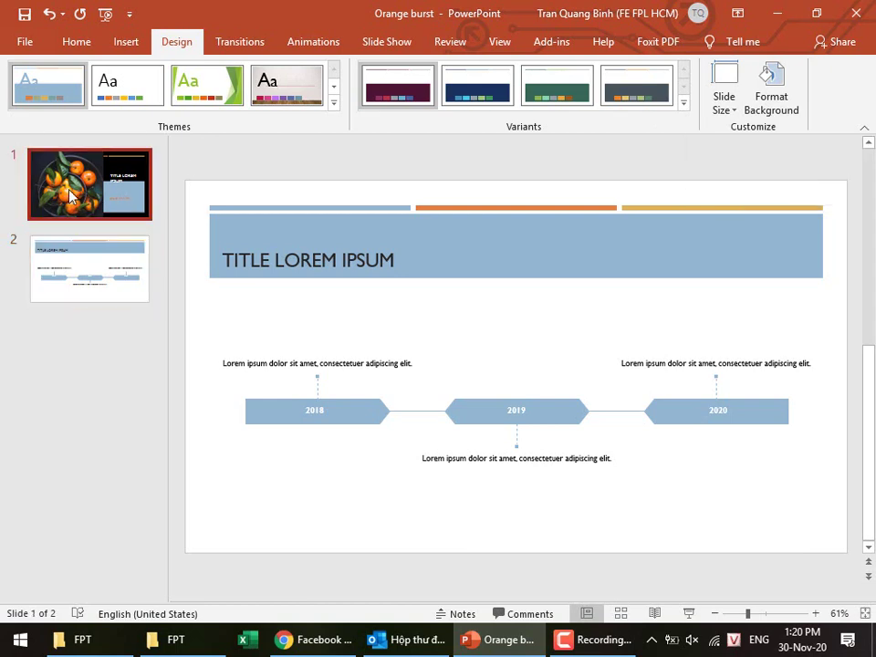
Try gradient, picture/texture and pattern backgrounds on the title slide, then choose solid fill.
click(766, 108)
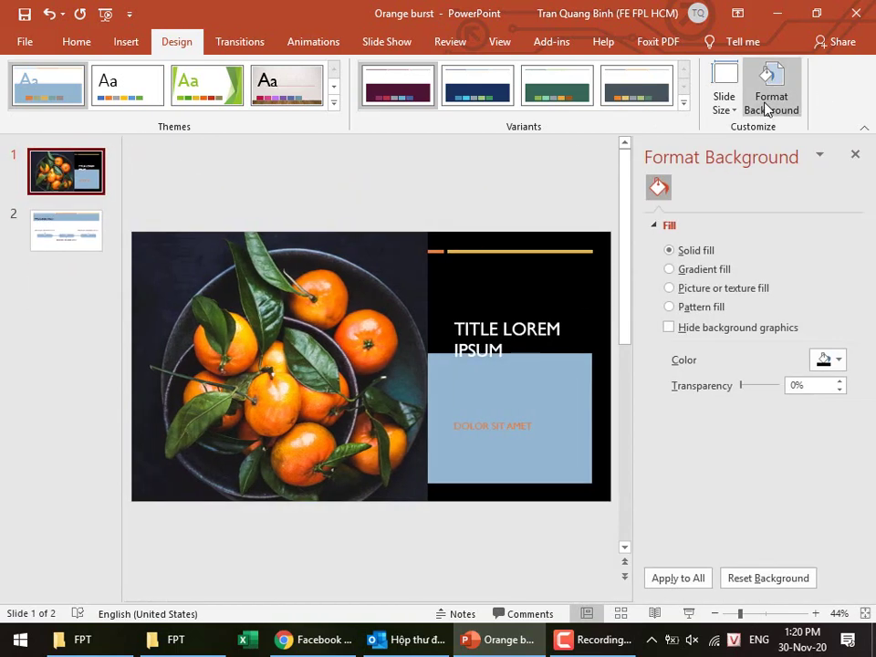
click(709, 270)
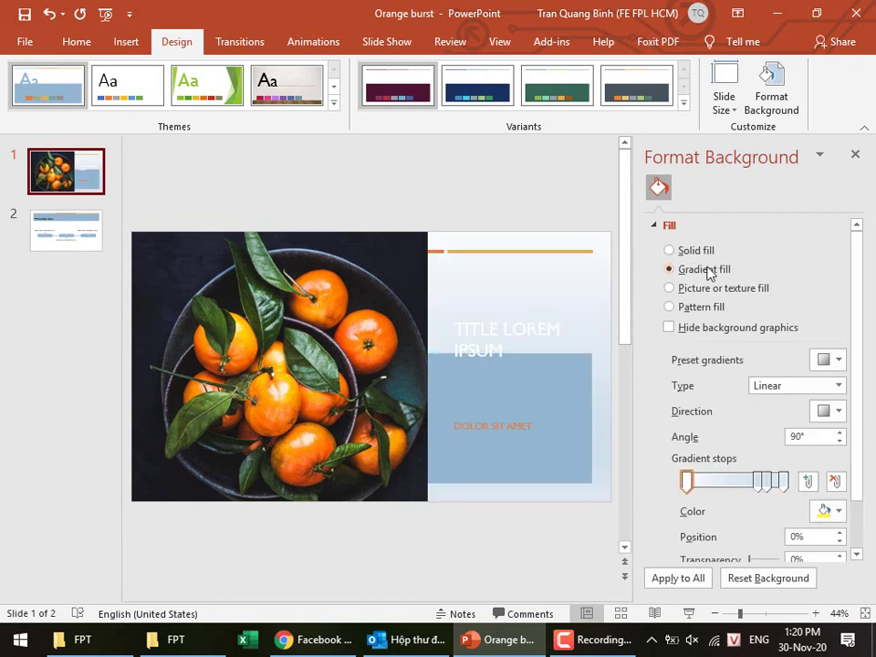
click(693, 290)
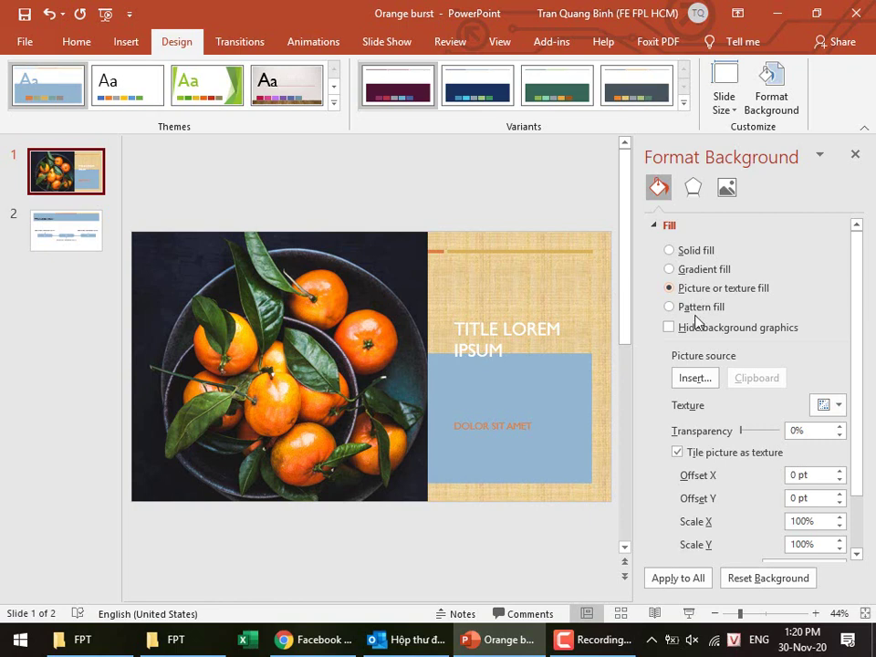
click(698, 308)
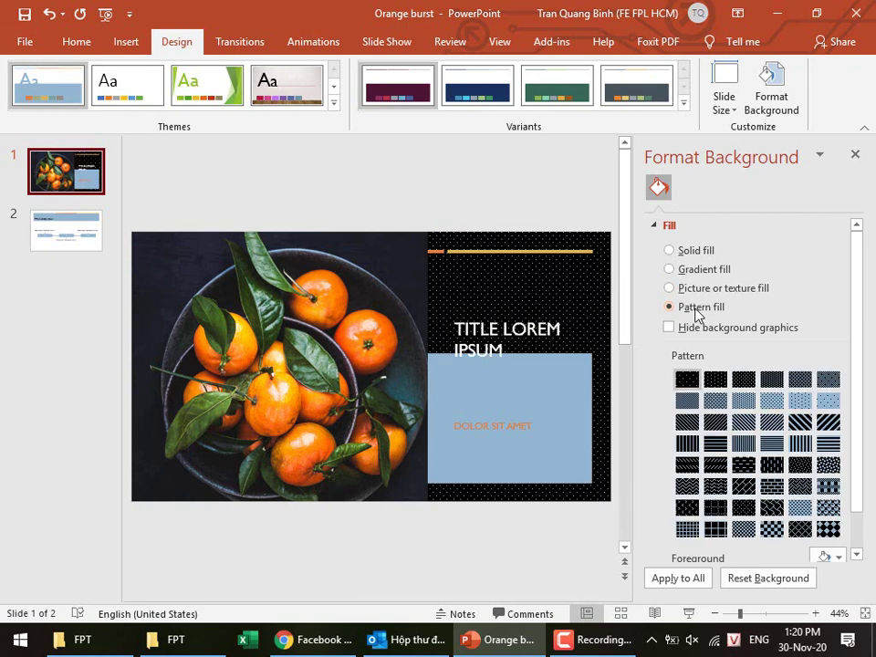
drag(857, 381, 857, 463)
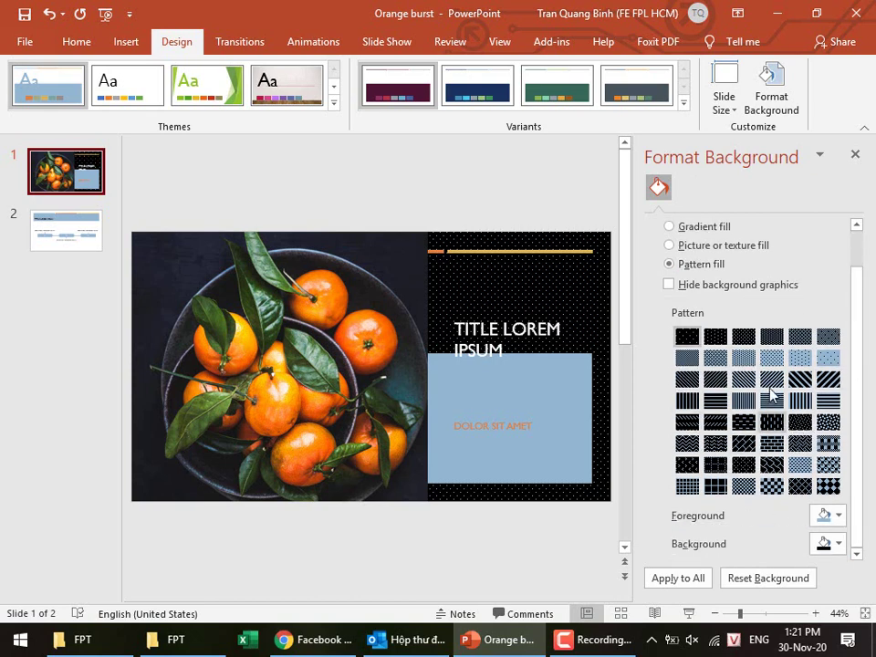
scroll(697, 301, up, 2)
click(681, 250)
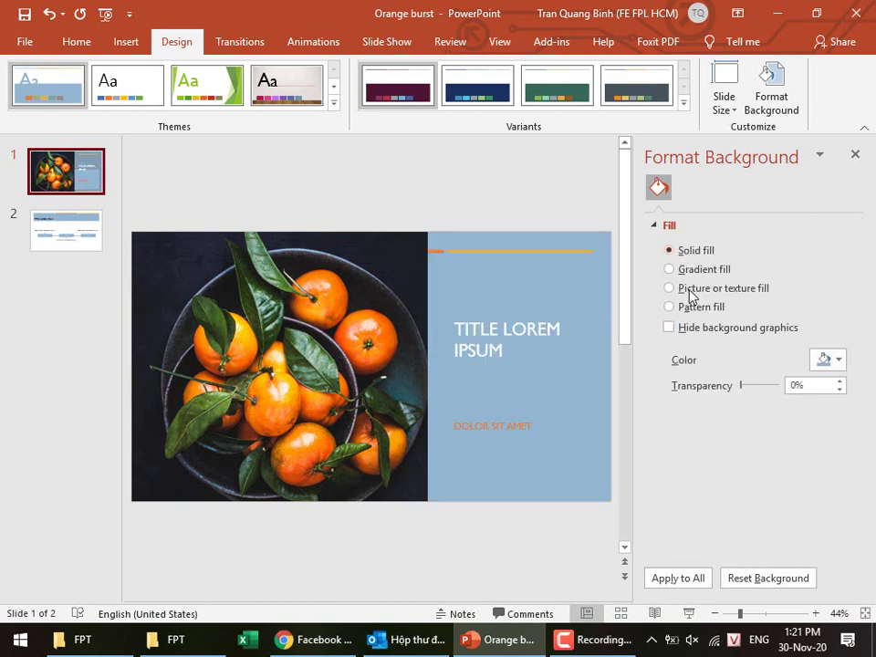
Keep the background graphics visible, then return from the start page to the slides.
click(684, 328)
click(684, 328)
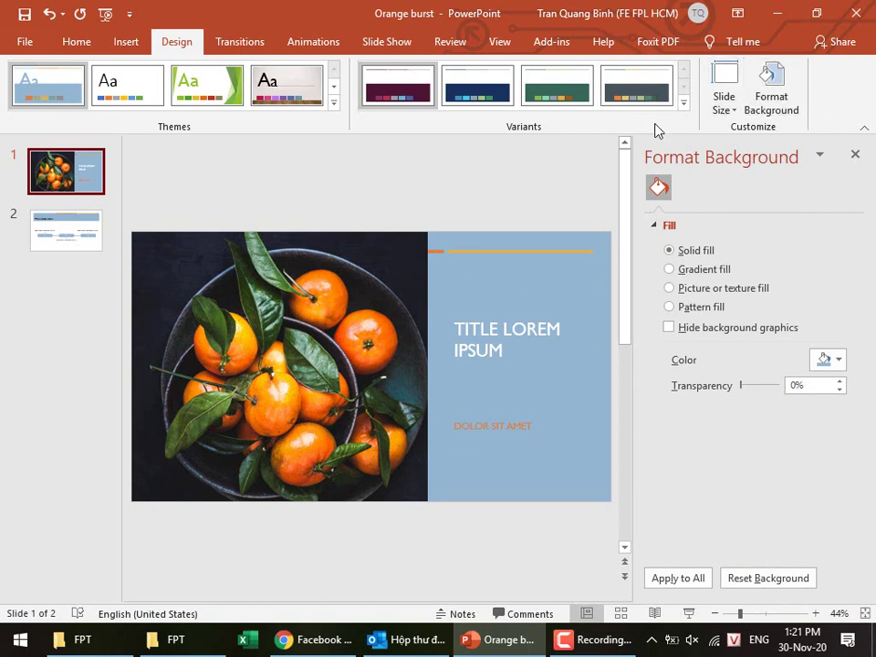
click(20, 41)
click(22, 50)
click(64, 43)
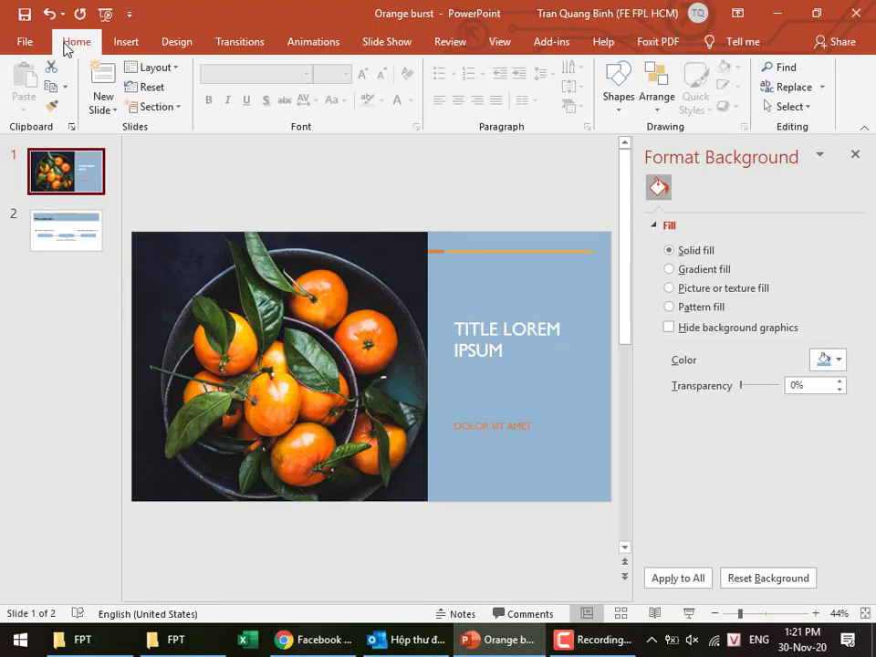
Insert a new Title and Content slide after slide 2 and select its content placeholder.
click(65, 288)
click(64, 169)
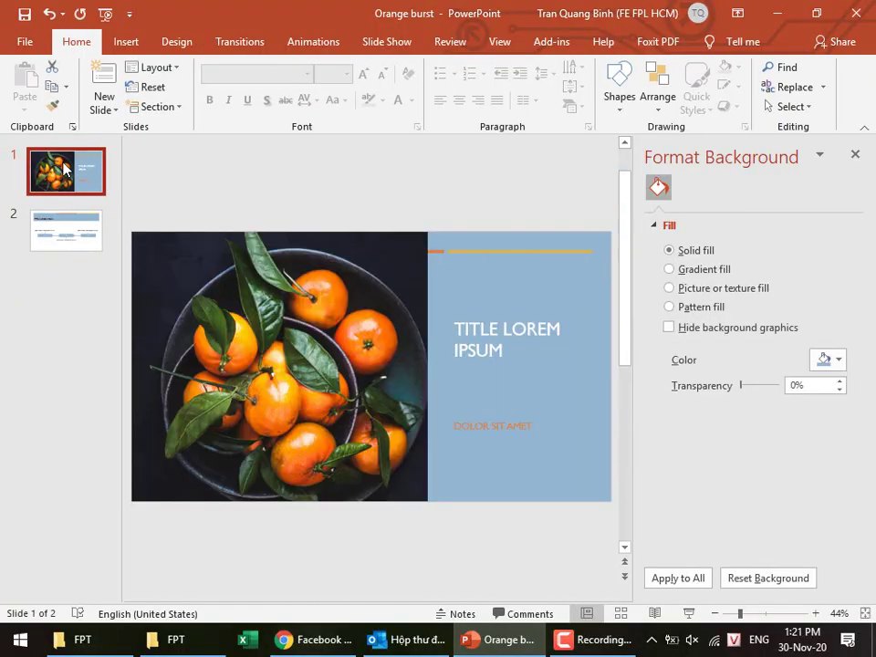
click(66, 230)
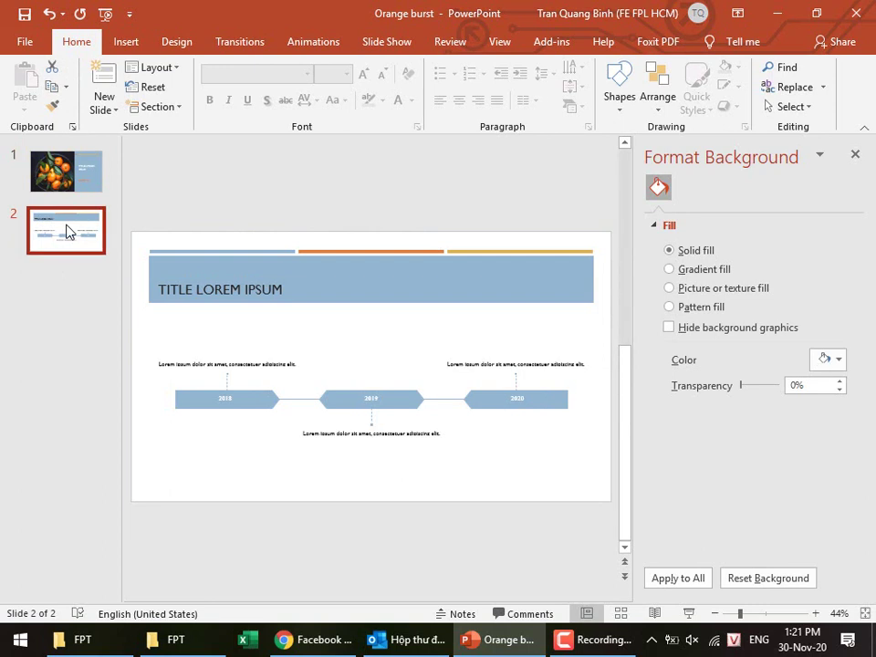
click(86, 364)
right_click(86, 364)
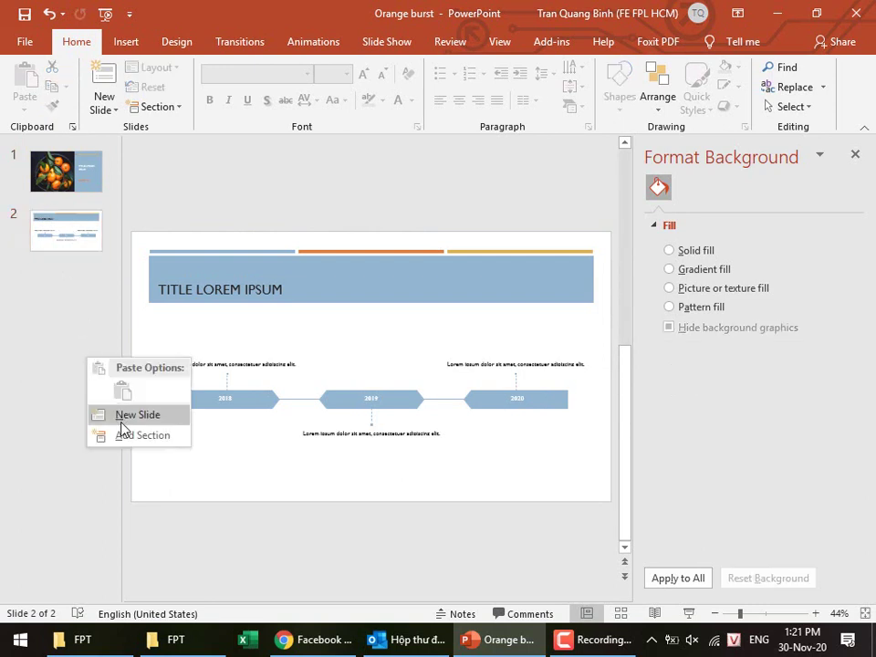
click(123, 418)
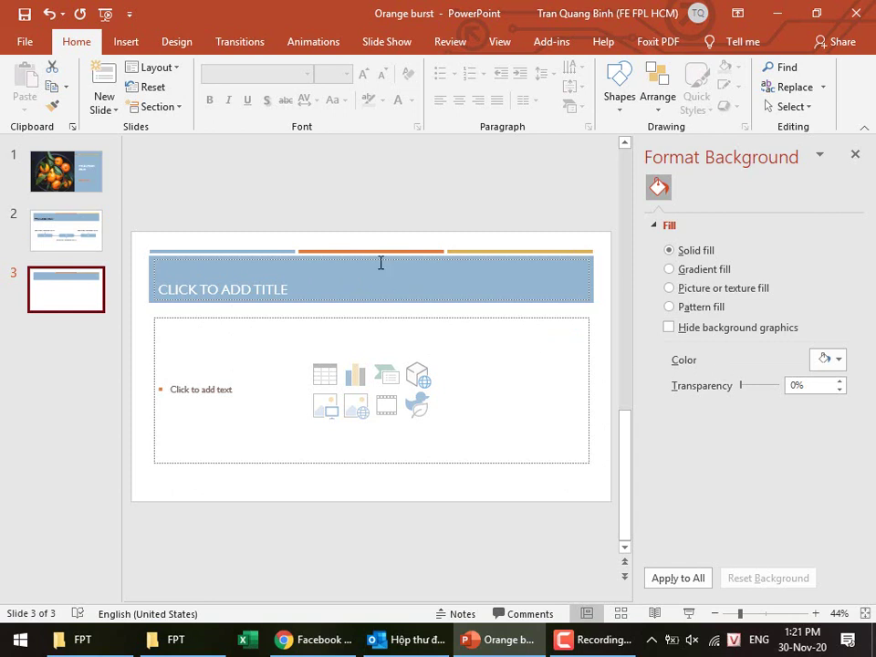
click(348, 319)
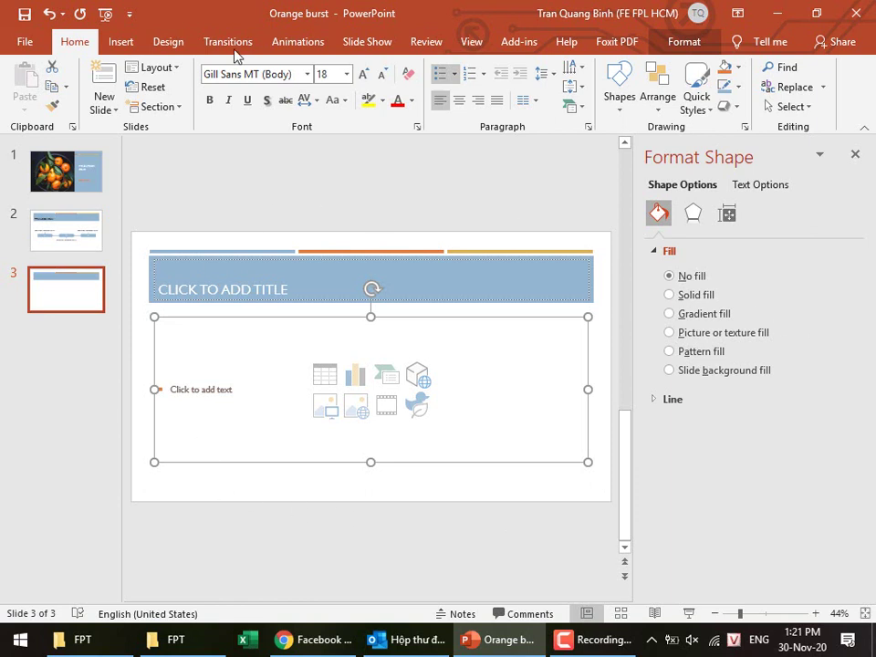
Look over the Design and View tabs, then bring up slide 3's layout options.
click(159, 49)
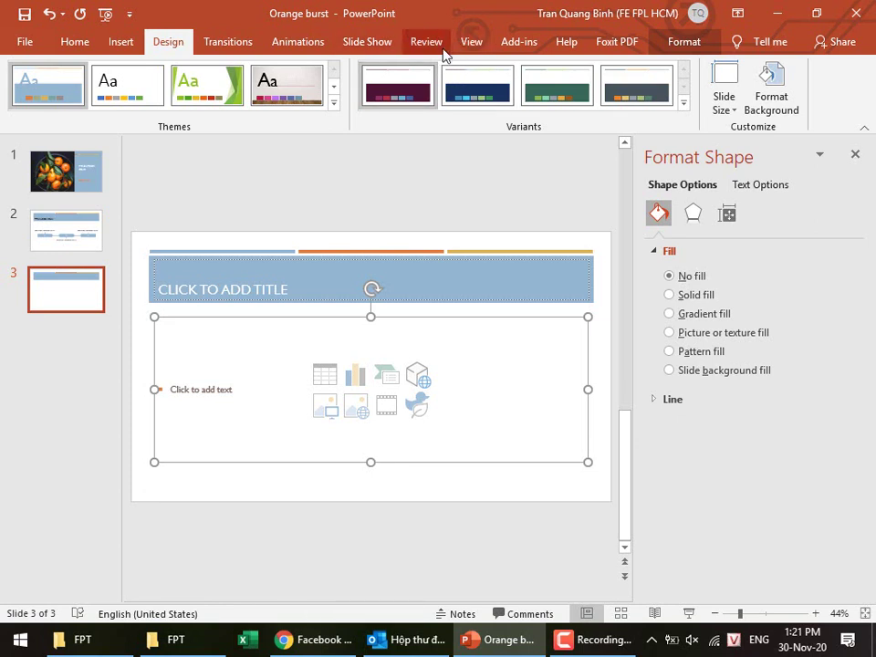
click(472, 53)
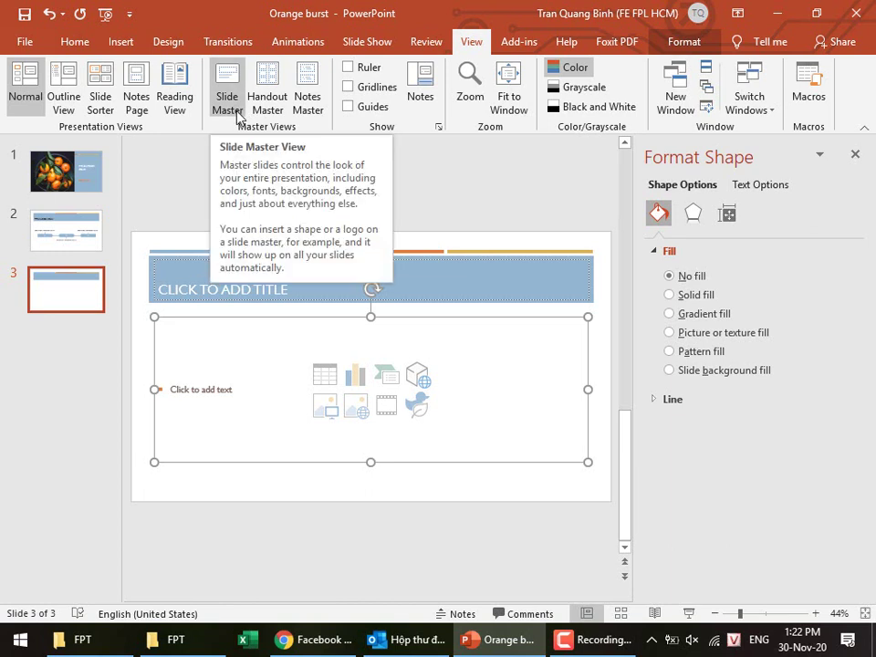
click(94, 299)
right_click(93, 299)
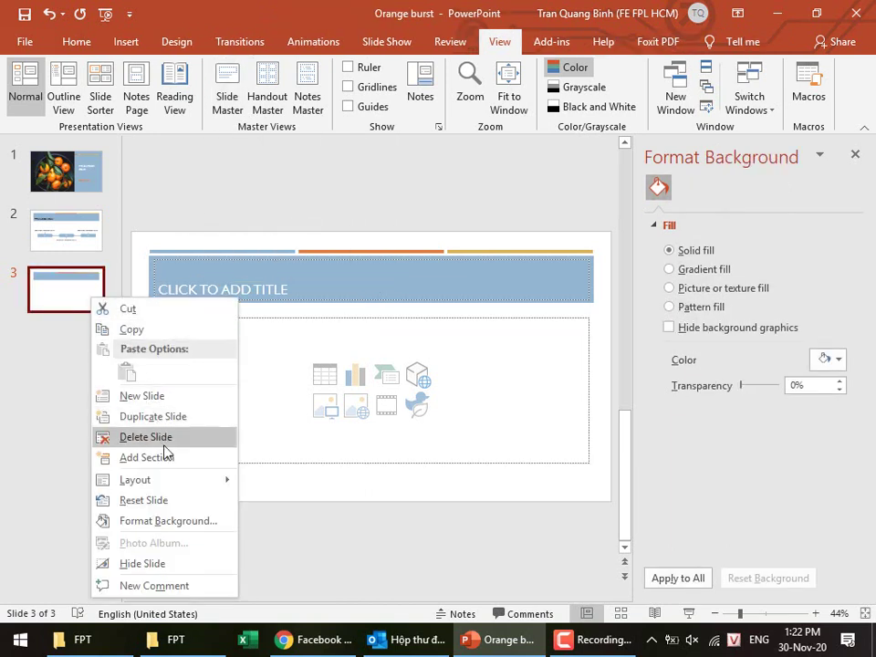
mouse_move(135, 479)
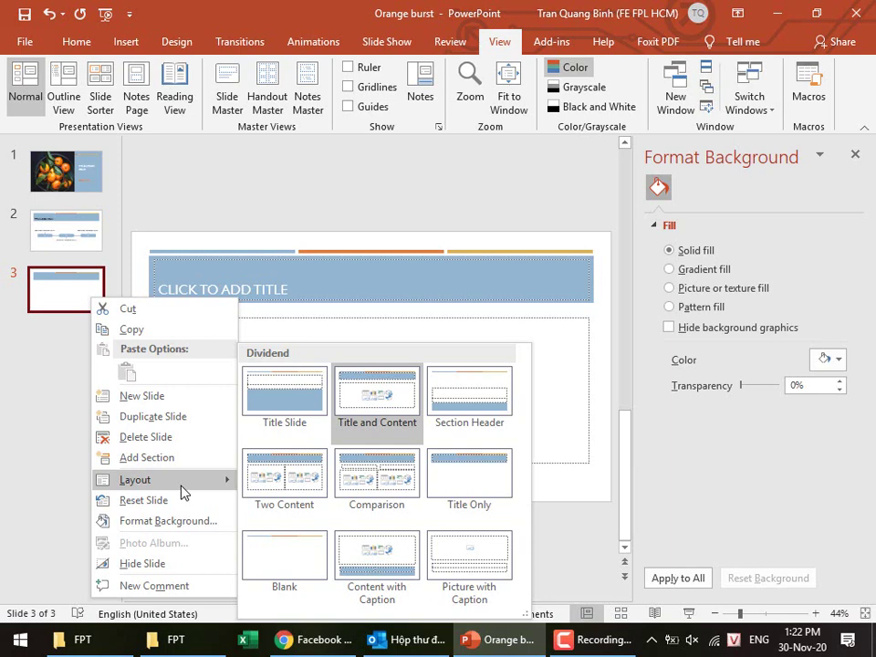
Switch slide 3 to the Two Content layout and select its left content placeholder.
click(31, 359)
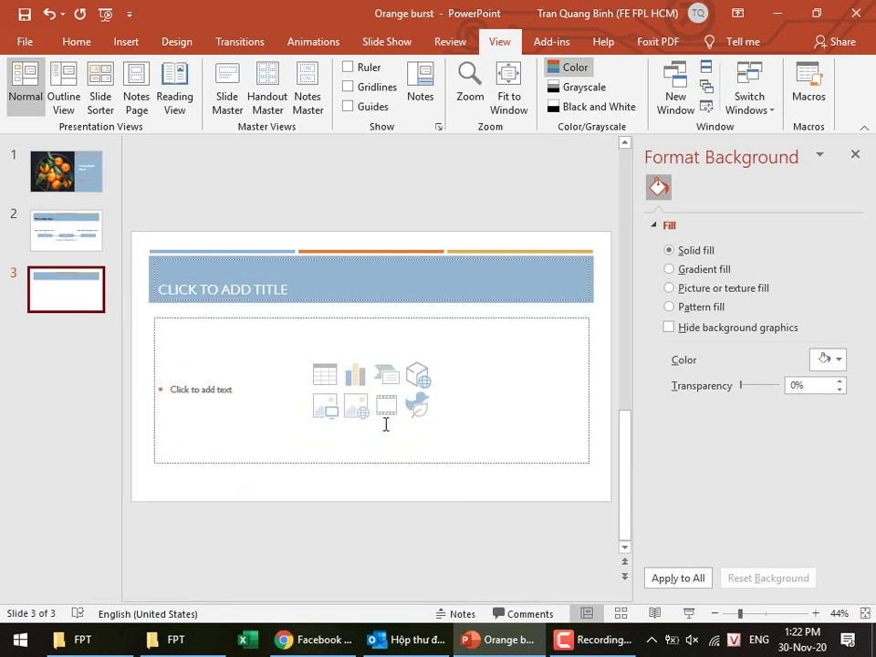
right_click(62, 290)
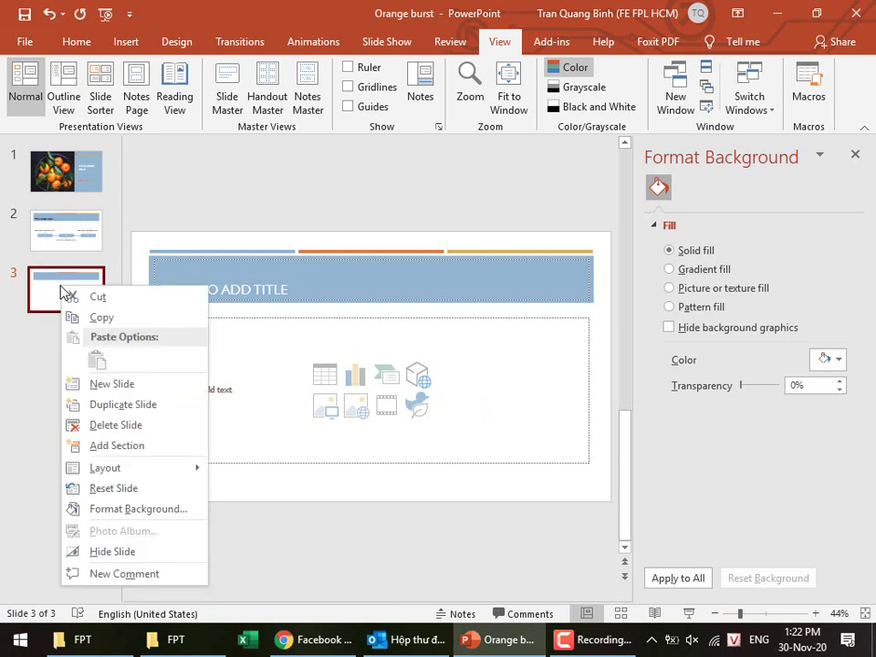
mouse_move(105, 467)
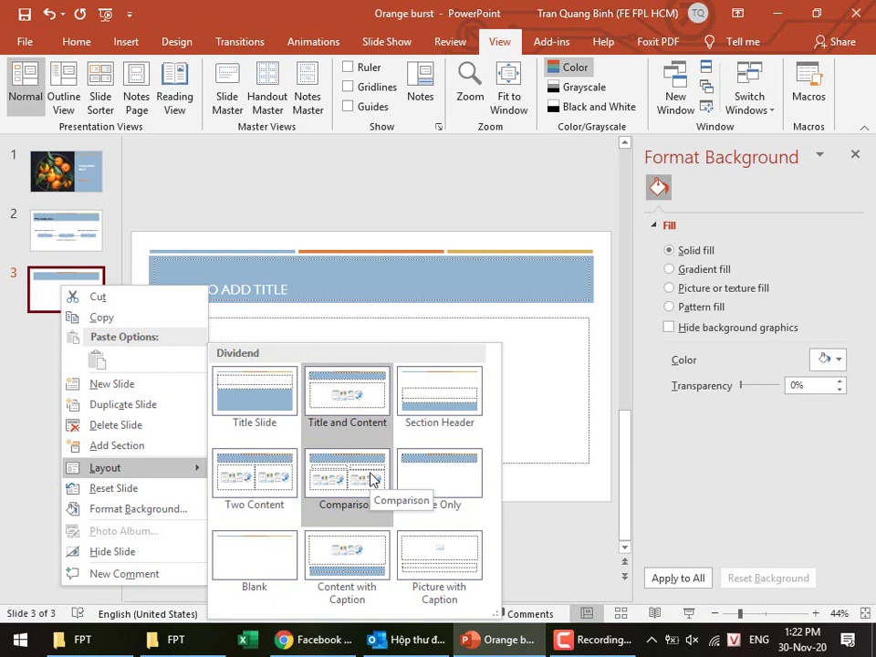
click(249, 477)
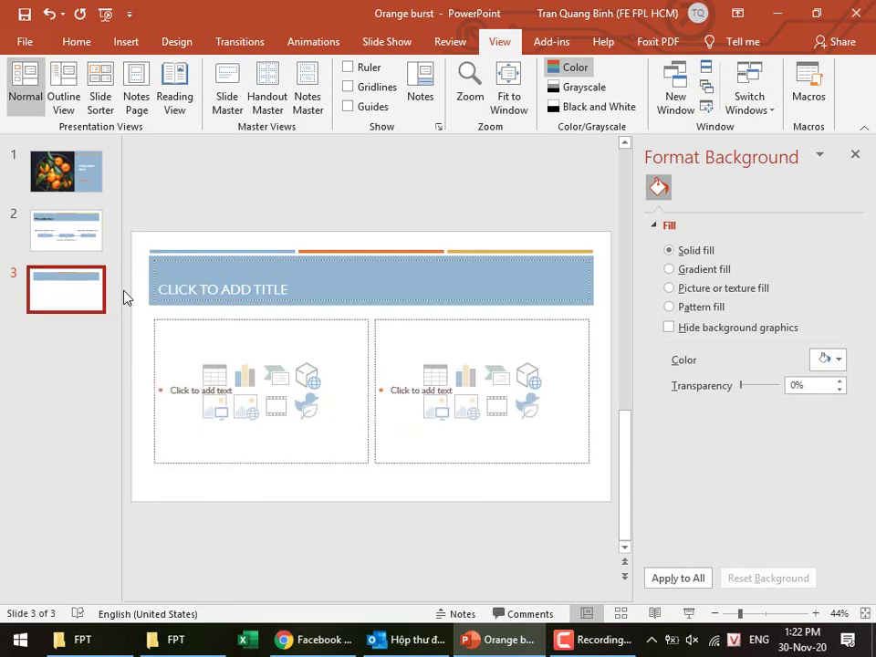
right_click(78, 301)
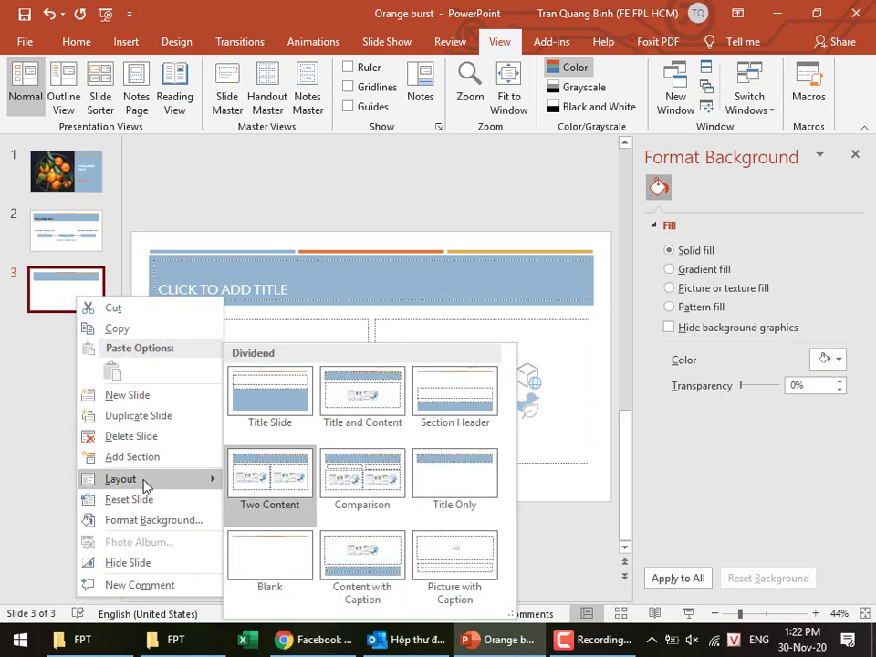
click(21, 399)
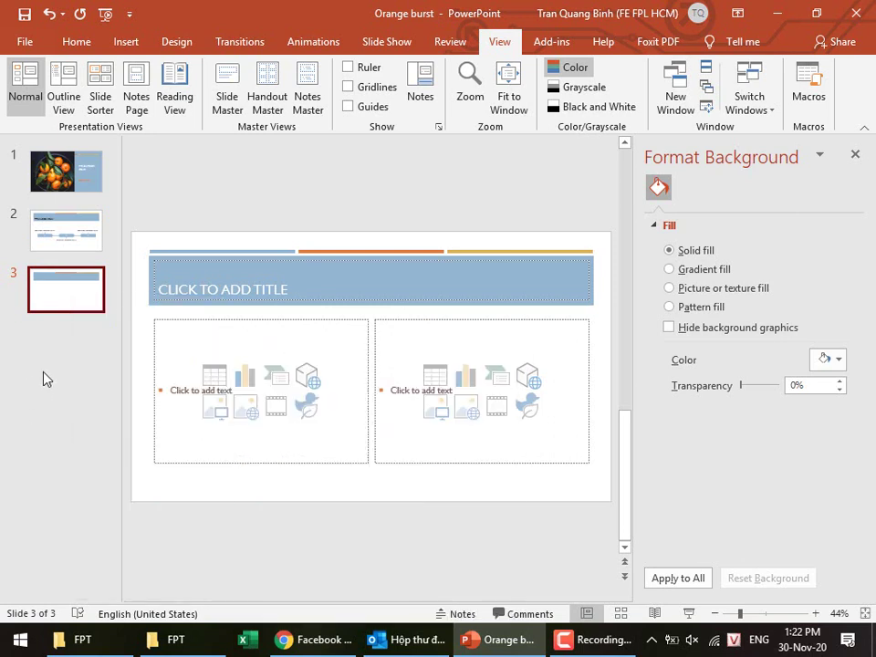
click(282, 322)
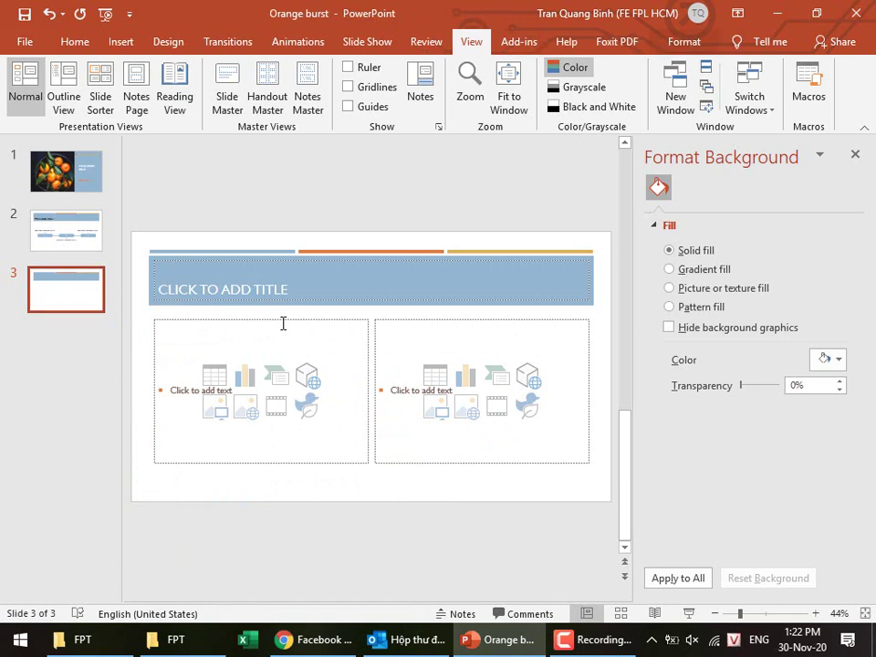
Add a fourth slide after slide 3 and apply the Blank layout to it.
click(378, 320)
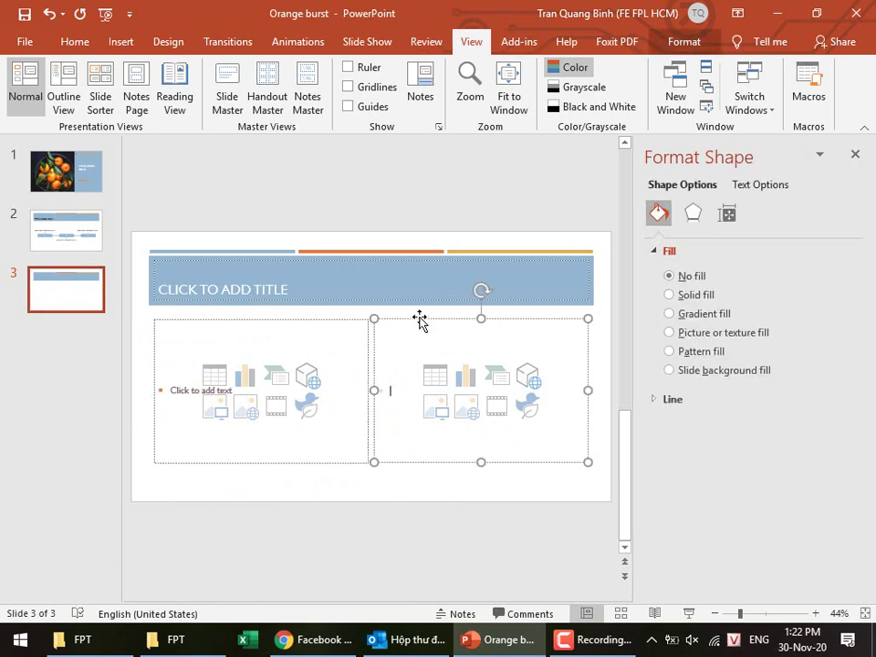
right_click(38, 355)
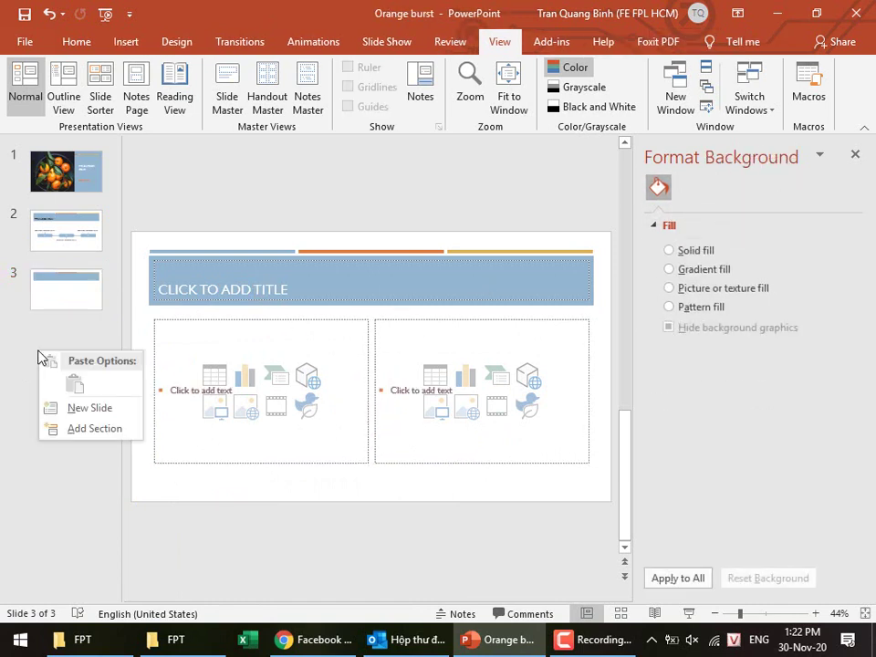
click(90, 408)
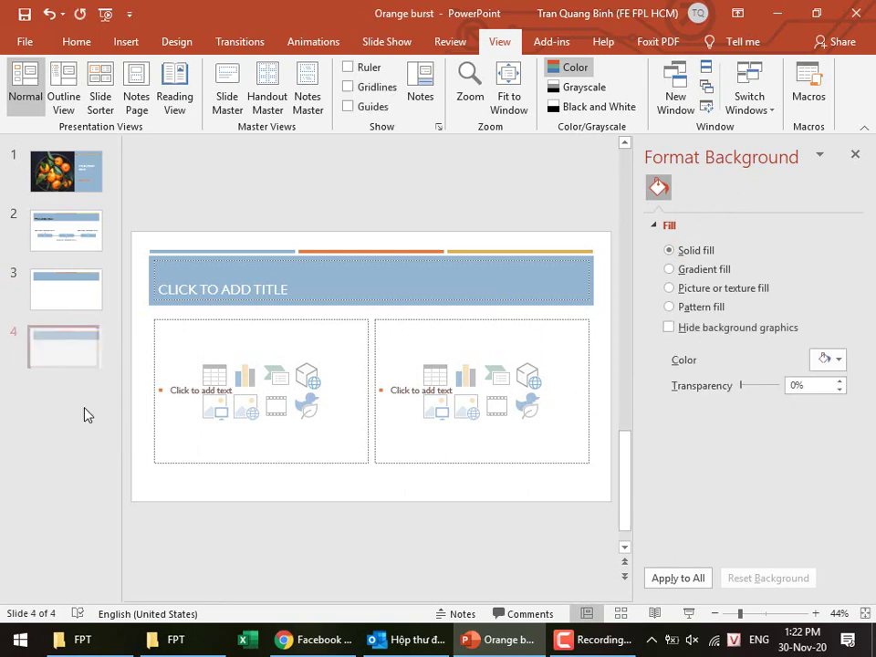
right_click(52, 354)
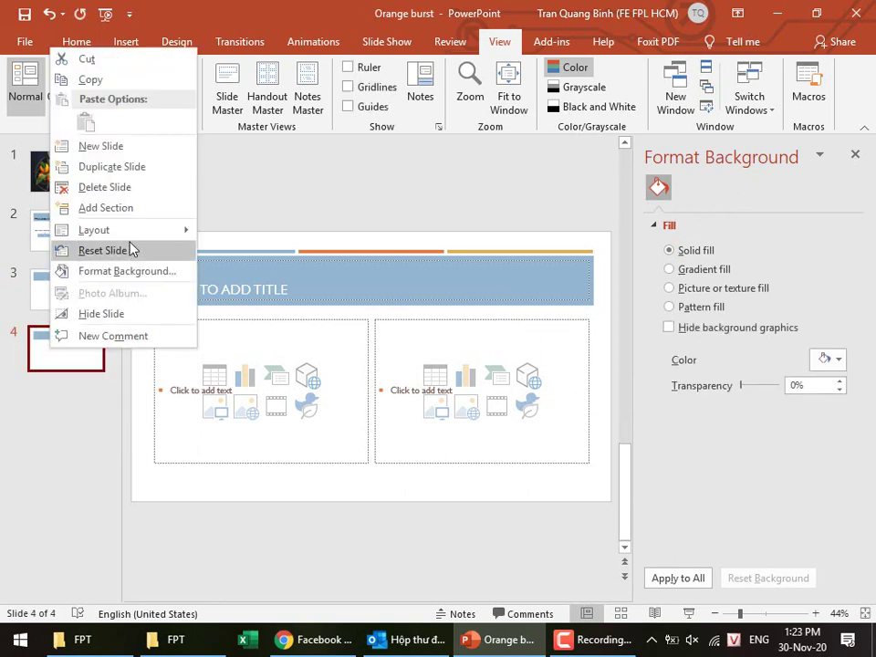
mouse_move(94, 229)
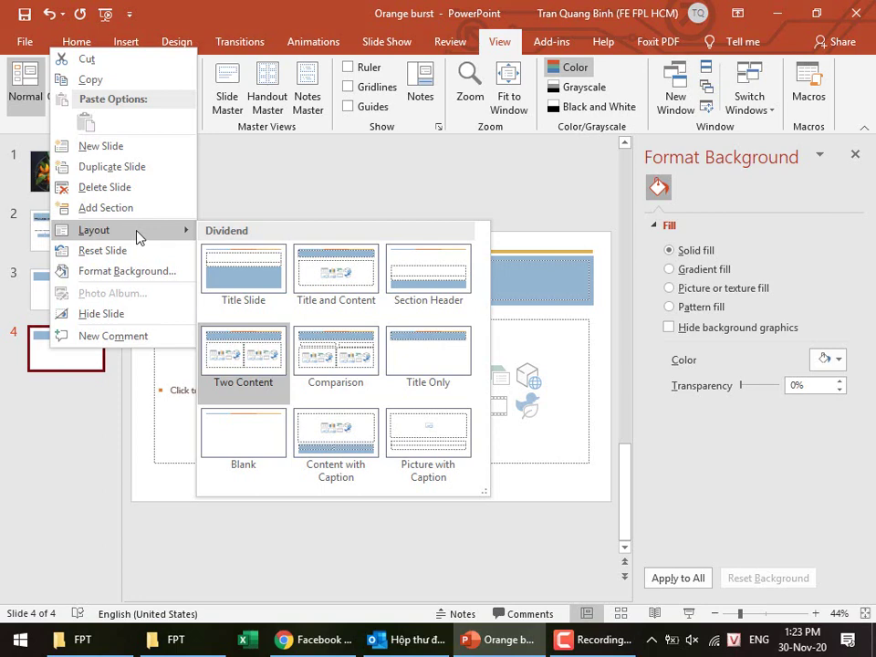
click(255, 435)
click(88, 459)
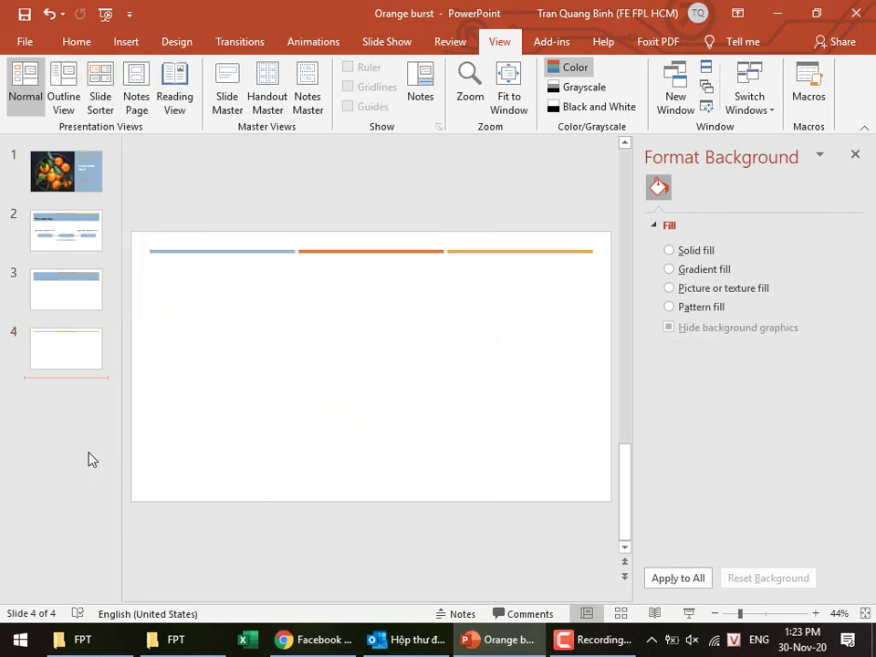
click(77, 344)
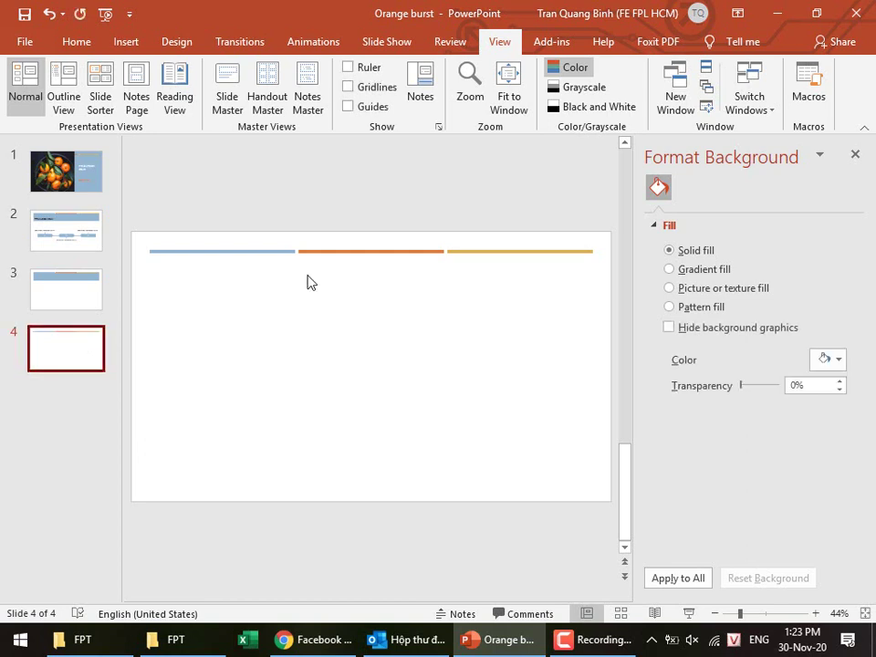
Draw a text box across the top of slide 4 reading 'Tieu de slide'.
click(126, 42)
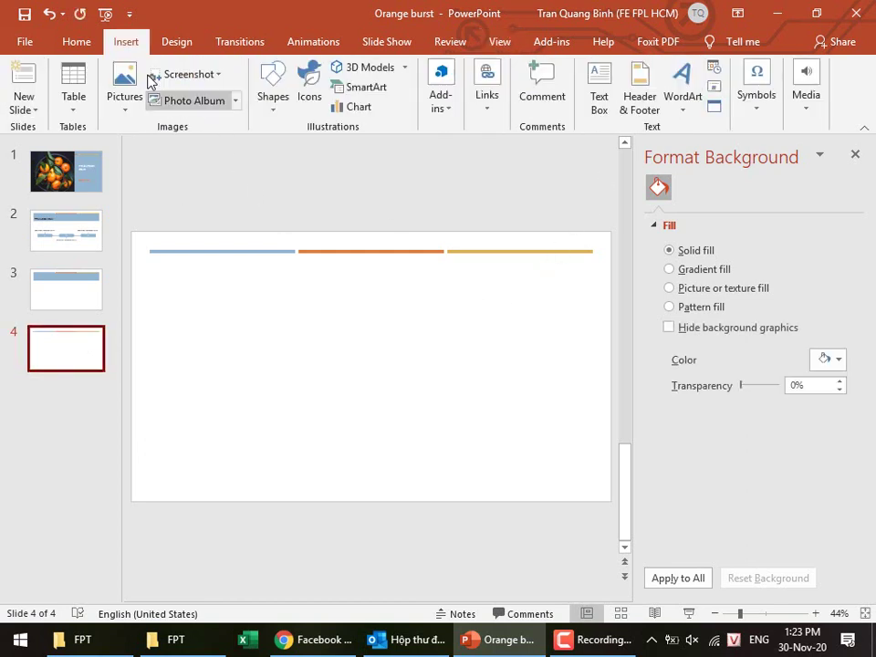
click(599, 91)
mouse_move(145, 248)
mouse_down()
mouse_move(498, 309)
mouse_move(591, 307)
mouse_up()
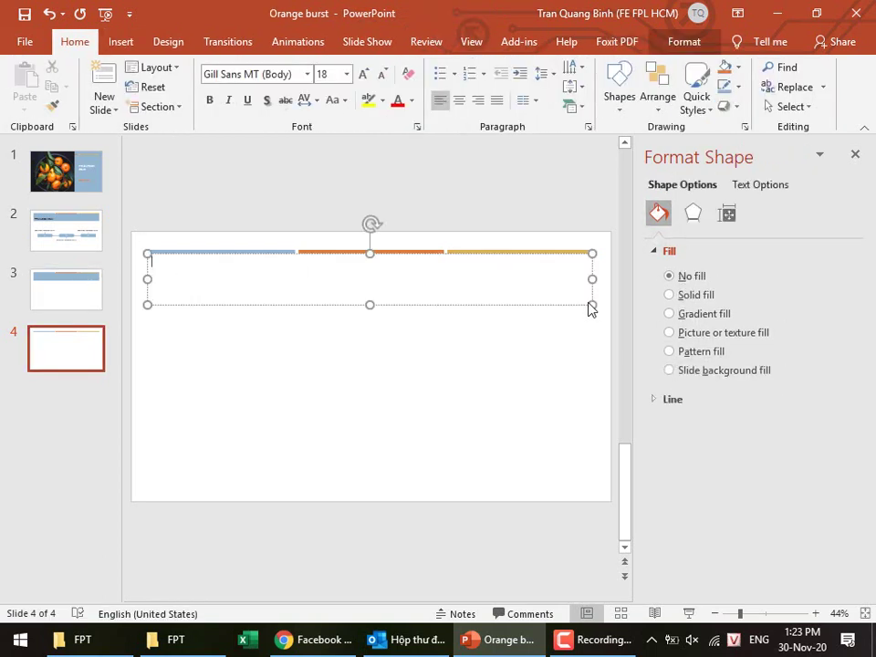
text(b)
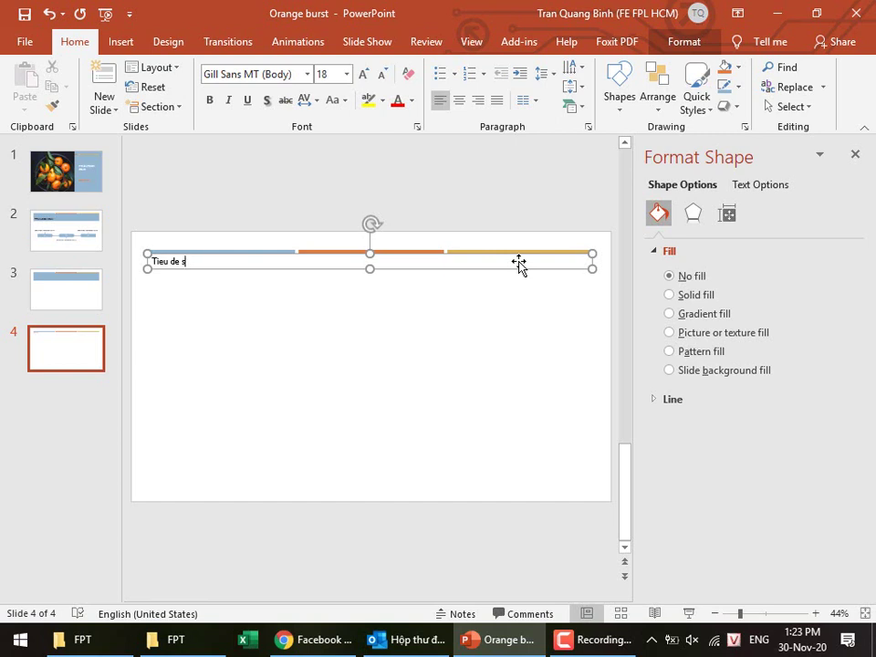
click(443, 342)
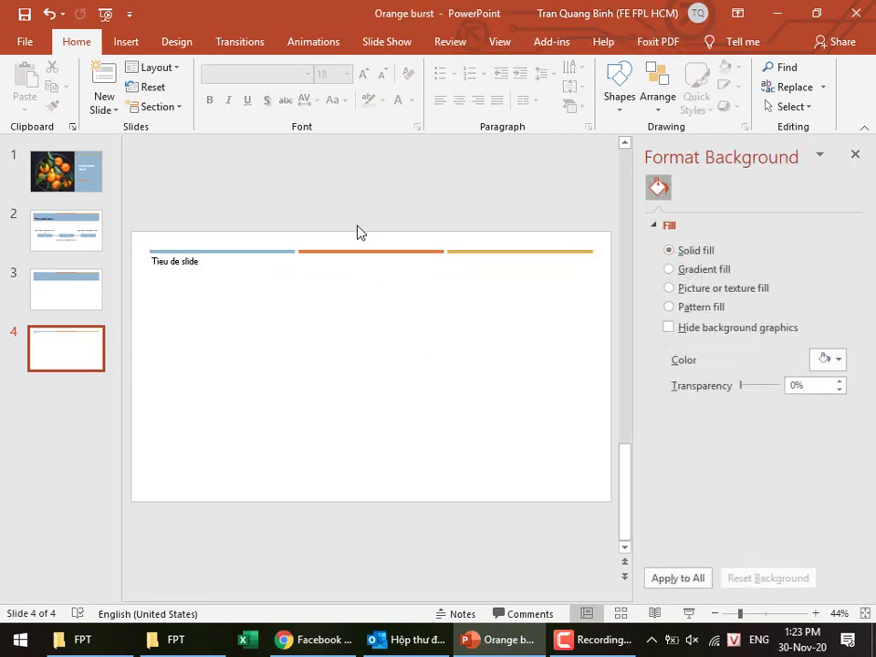
Insert the 5_3 classroom photo from the Desktop FPT folder onto slide 4.
click(125, 42)
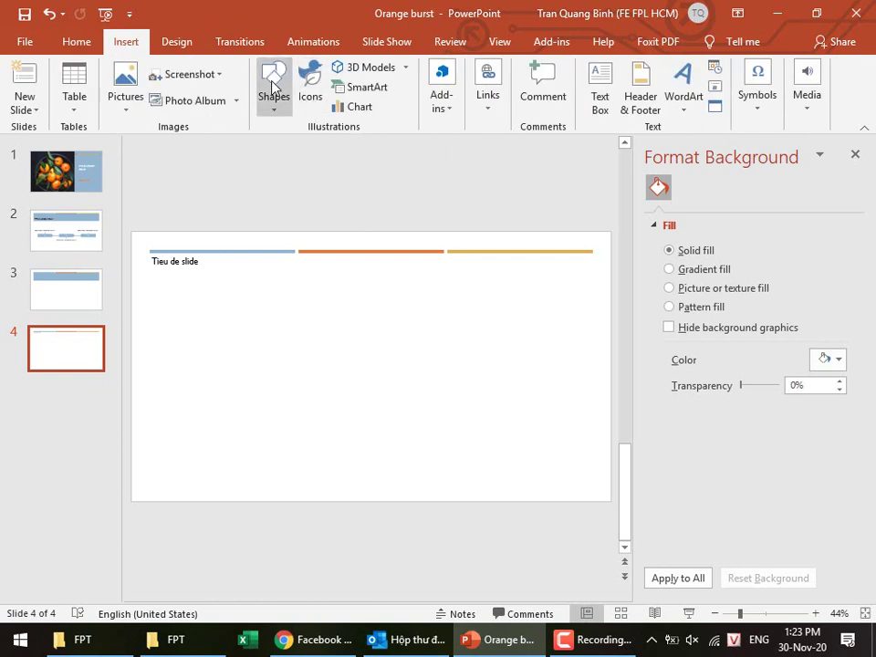
click(125, 92)
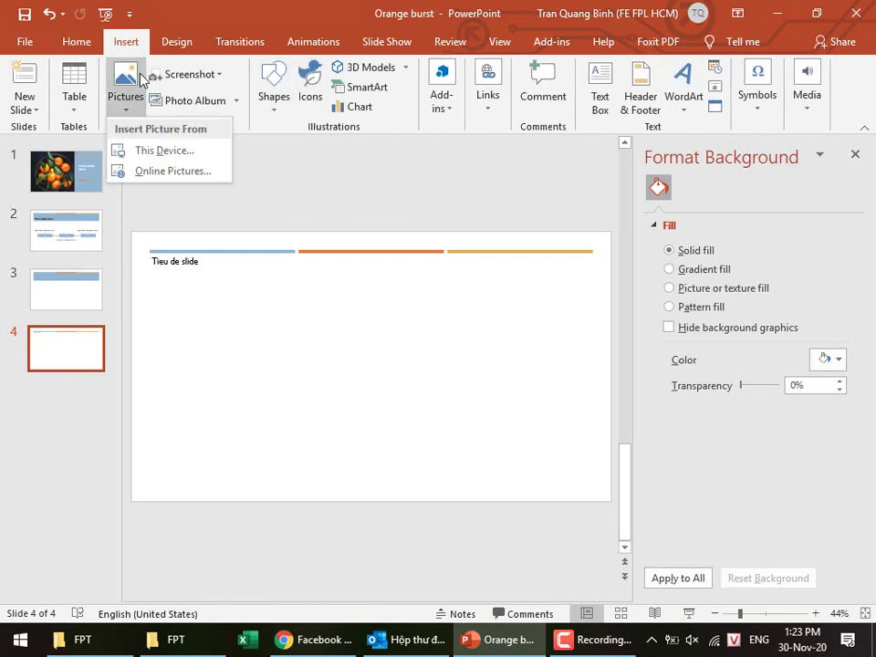
click(152, 152)
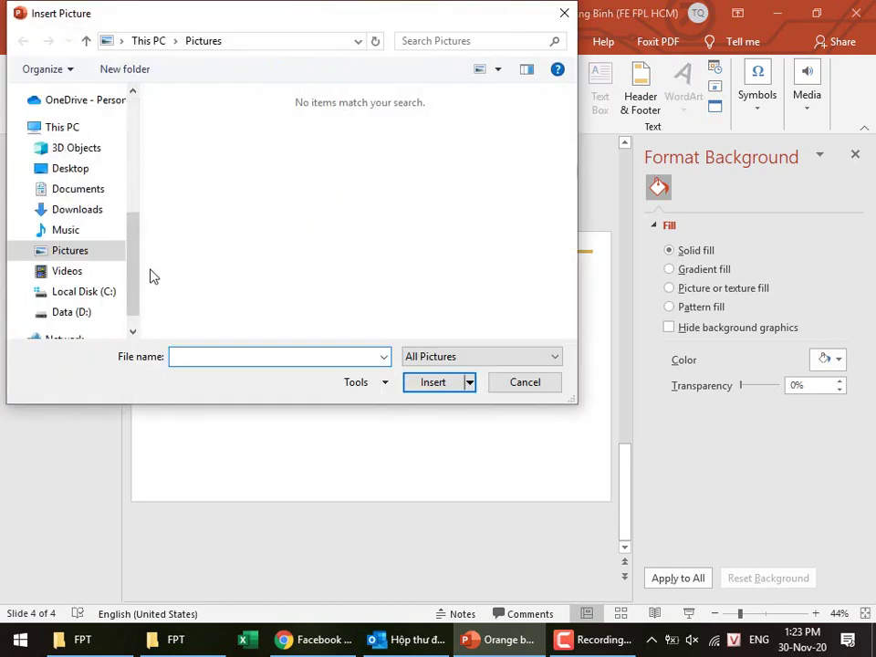
click(70, 168)
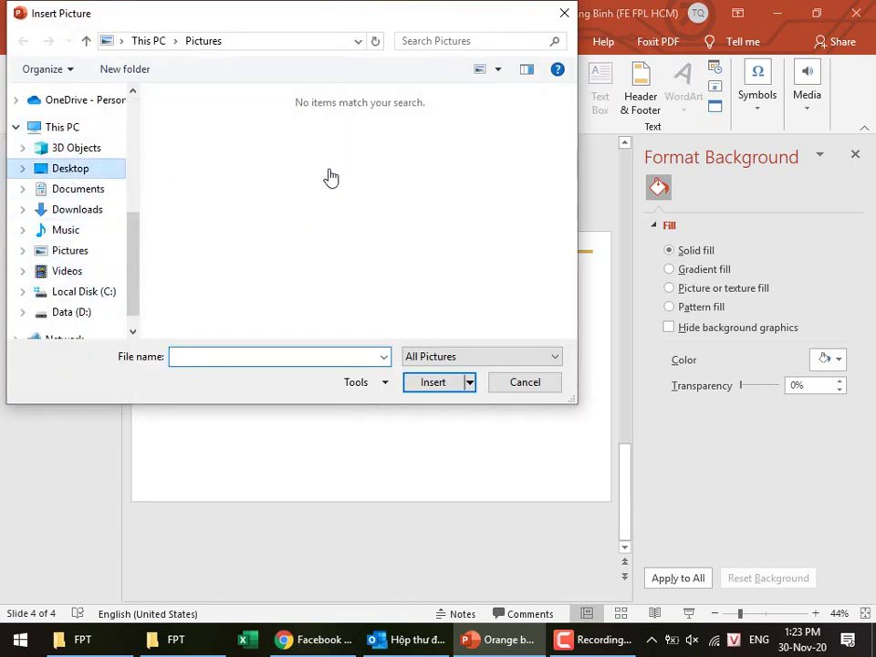
double_click(202, 135)
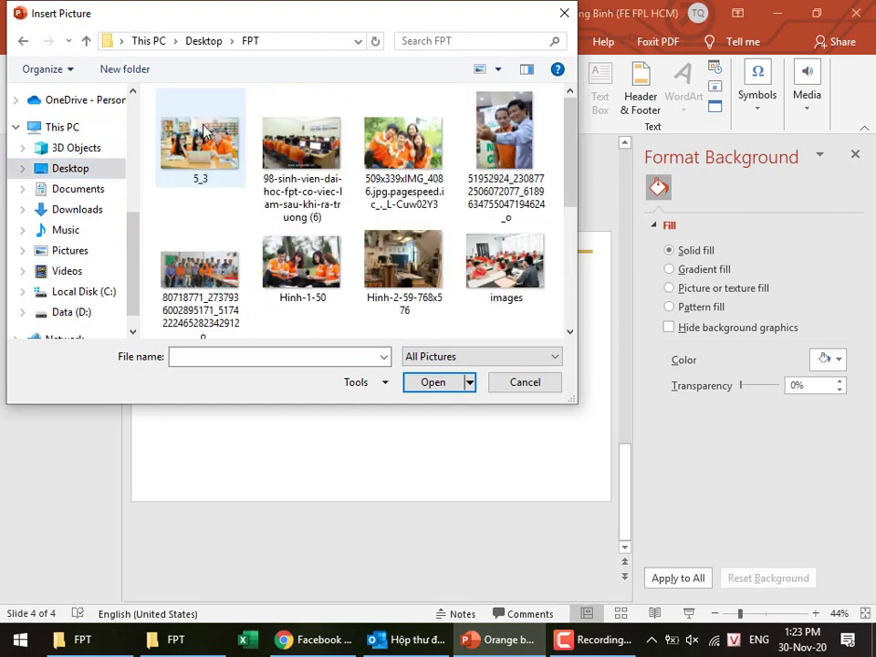
double_click(202, 160)
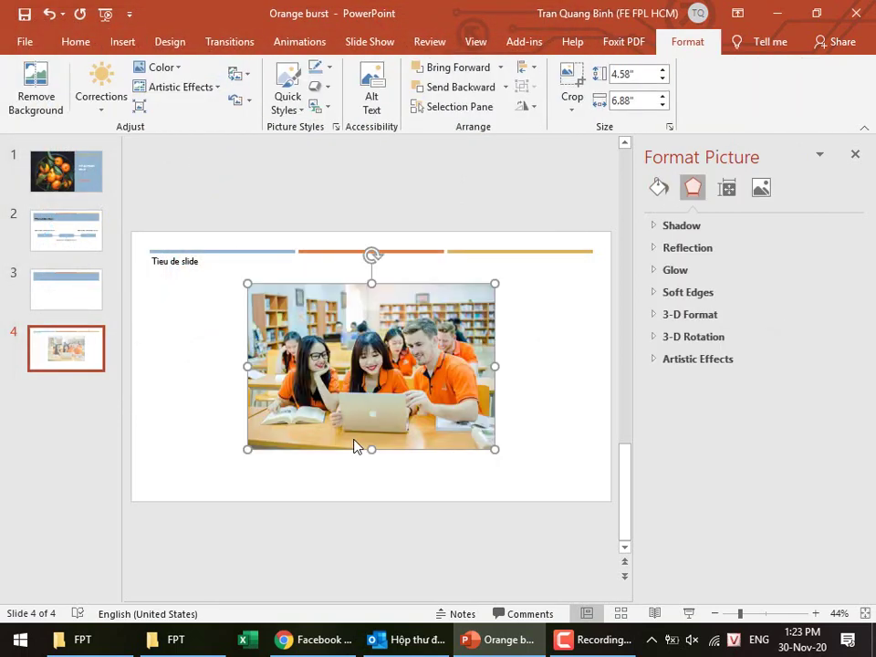
Move the photo to the slide's left edge and resize it to 3.97 × 5.95 inches.
mouse_move(379, 379)
mouse_down()
mouse_move(265, 379)
mouse_move(279, 379)
mouse_up()
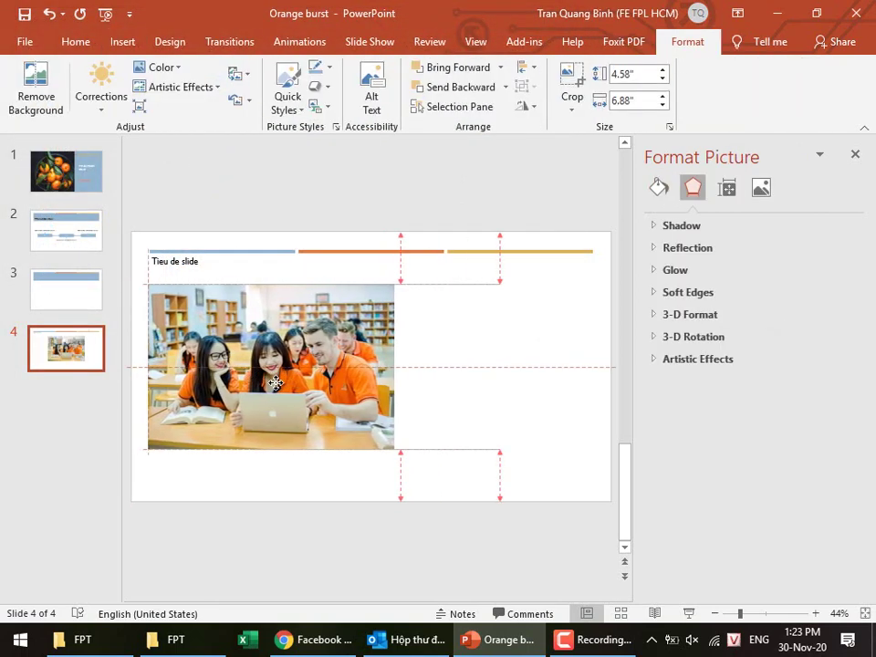
drag(394, 450, 362, 426)
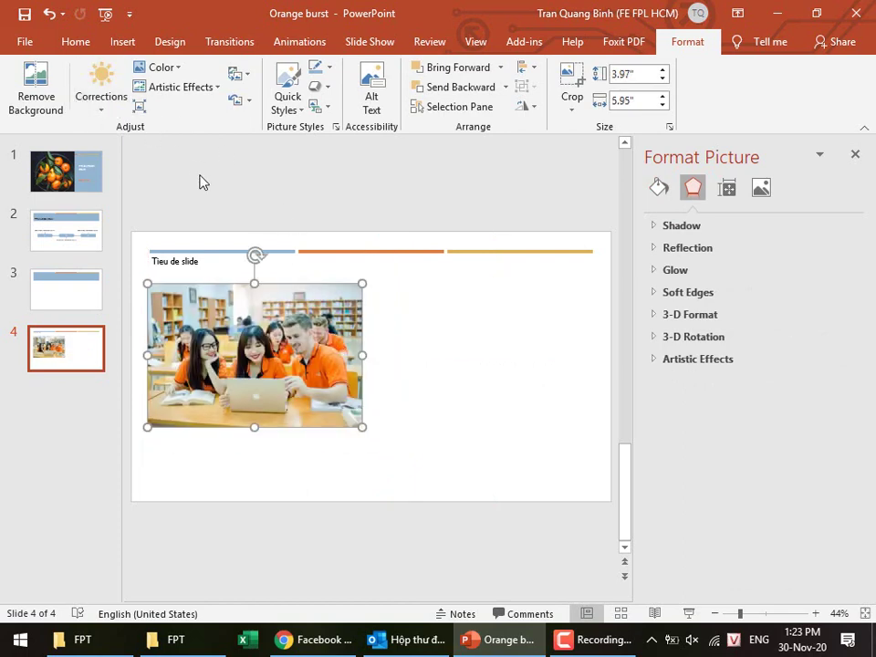
click(395, 173)
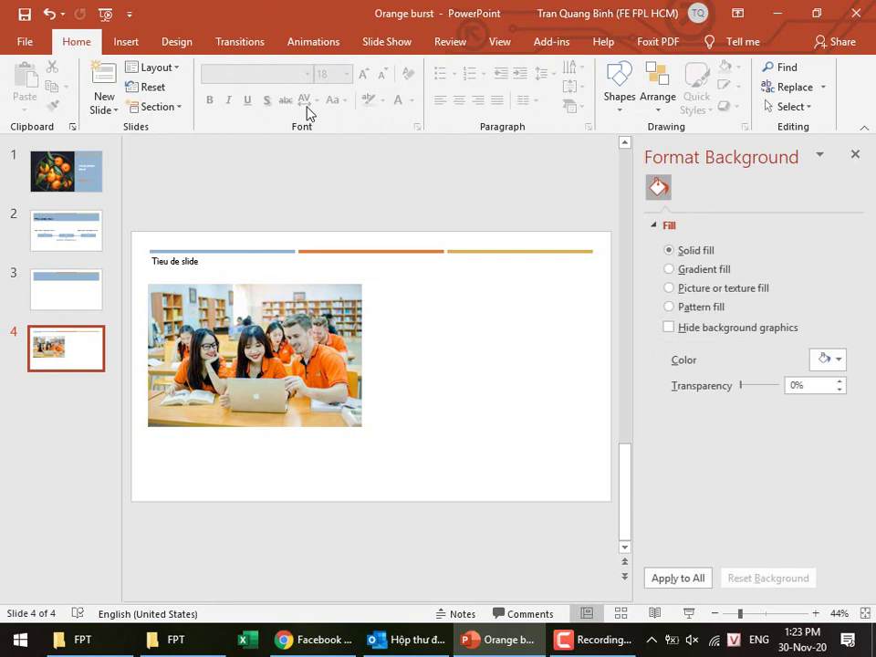
click(125, 41)
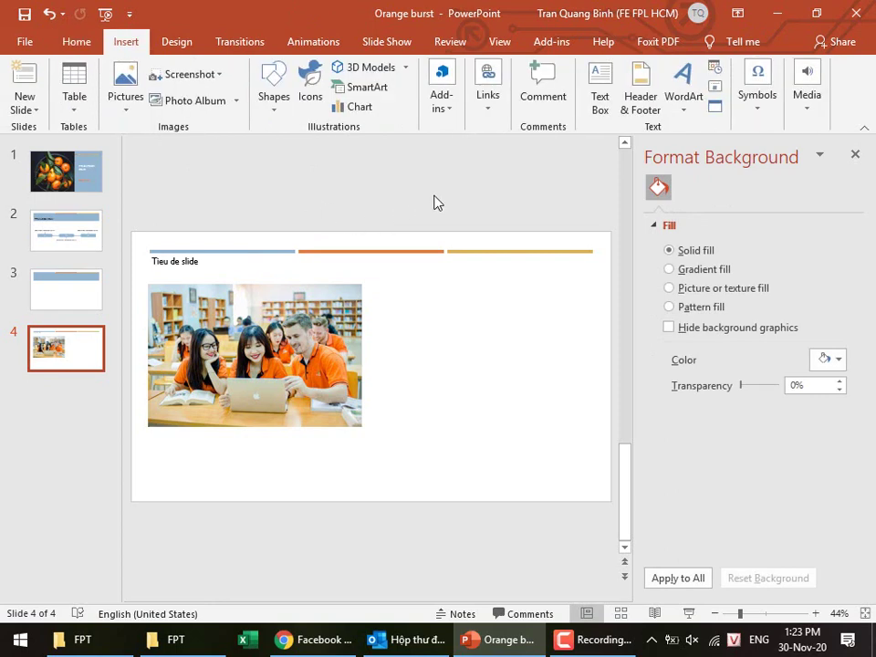
Insert a clustered column chart on slide 4 and close its data sheet.
click(367, 117)
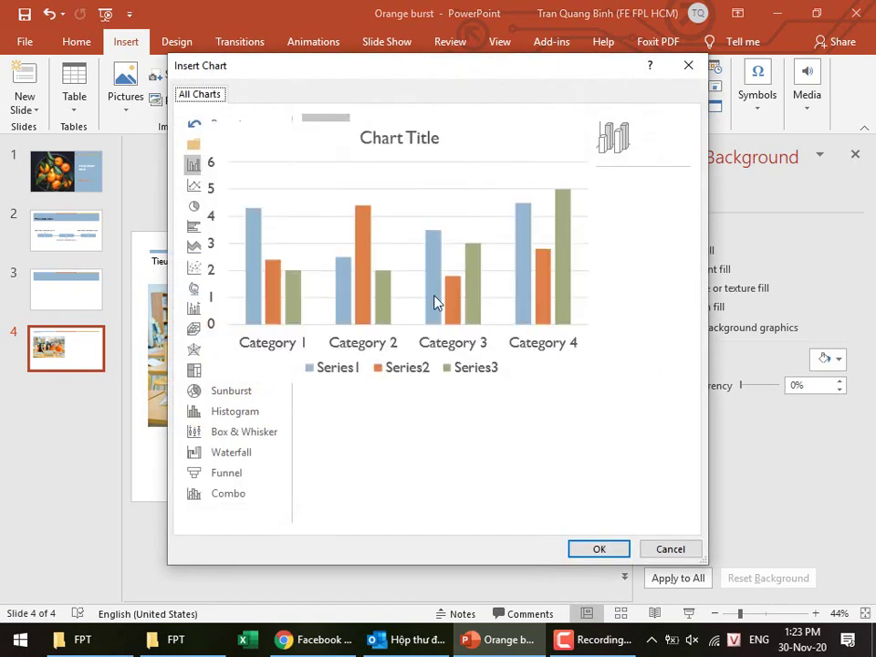
click(602, 549)
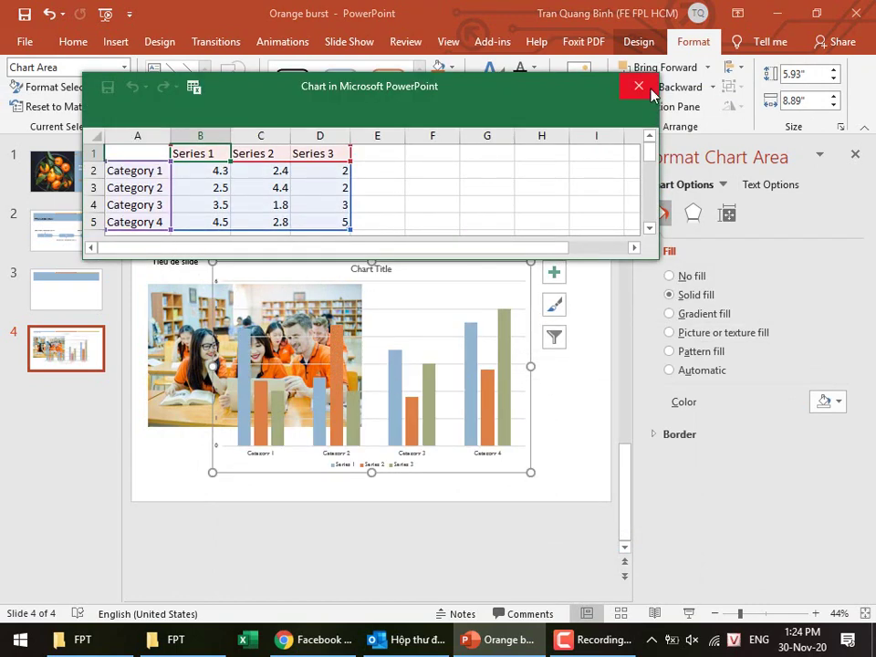
click(638, 86)
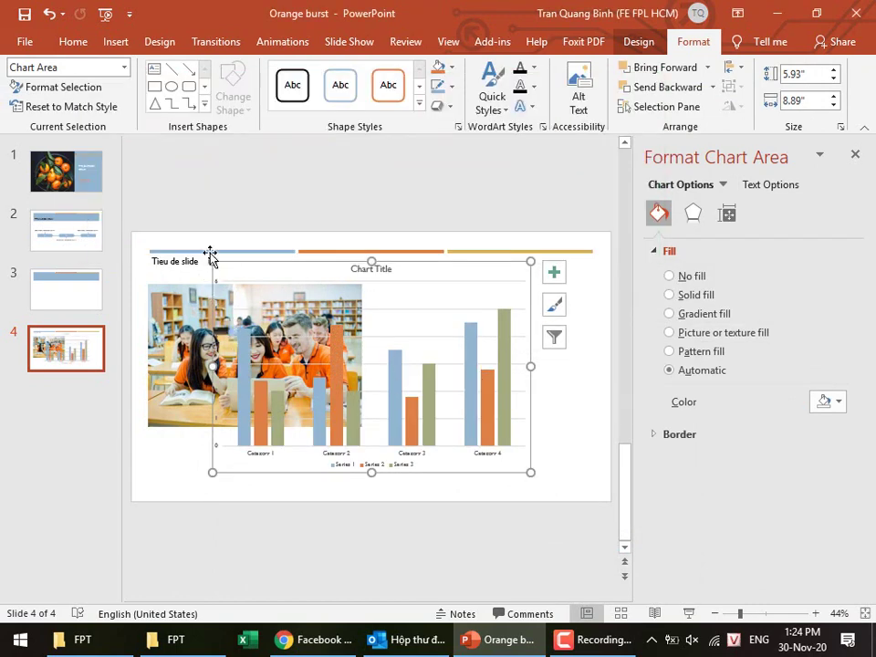
Shrink the chart and move it right of the photo, then go to slide 3.
drag(213, 262, 318, 269)
click(500, 383)
click(517, 268)
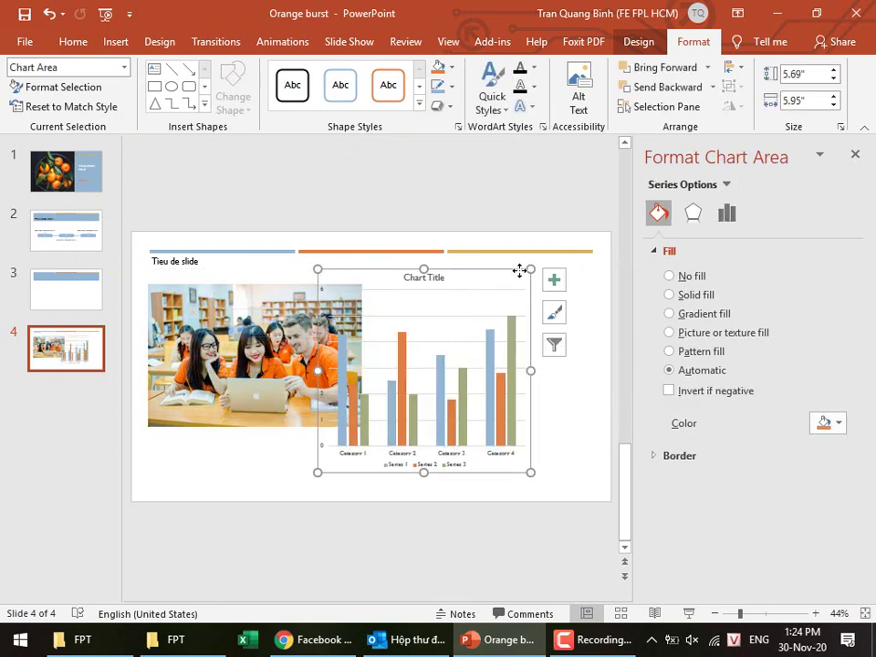
drag(516, 268, 580, 270)
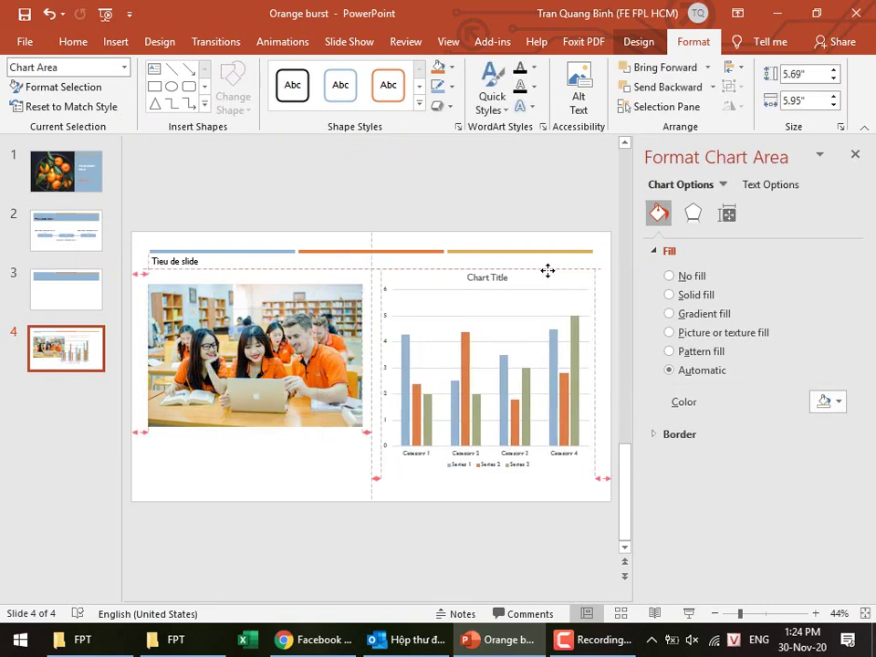
click(288, 465)
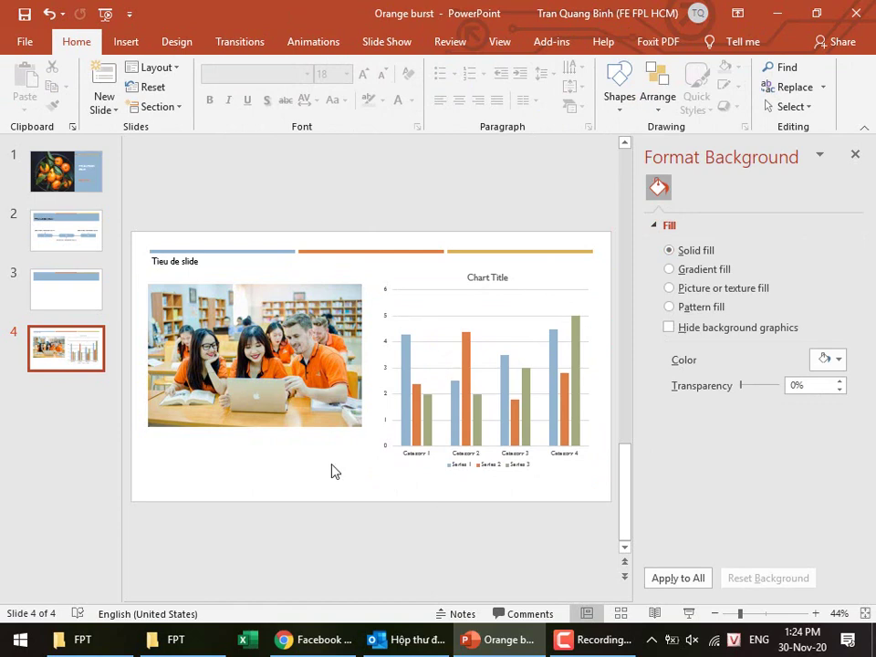
click(75, 304)
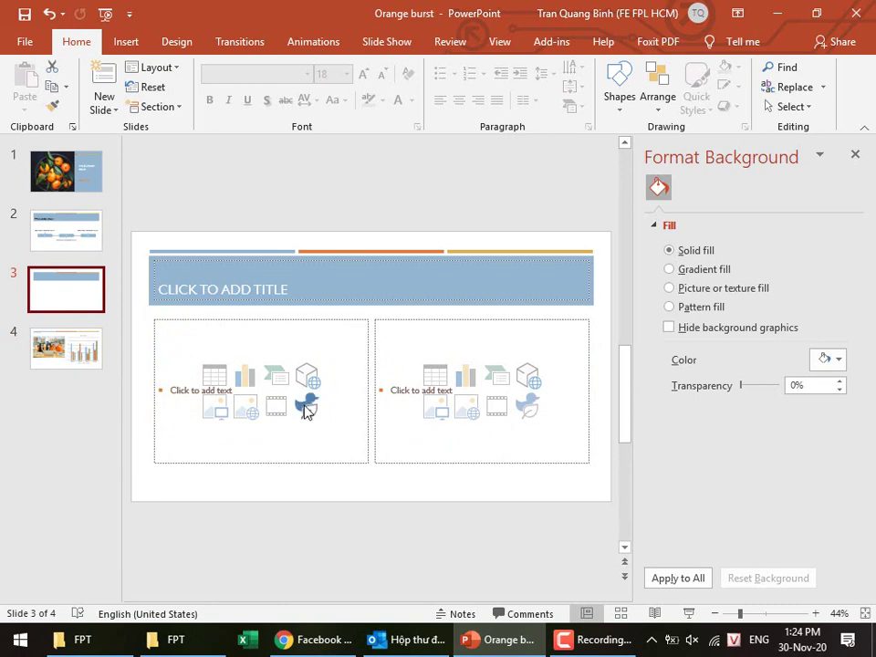
Insert the 5_3 photo from the FPT folder into slide 3's left placeholder.
click(216, 411)
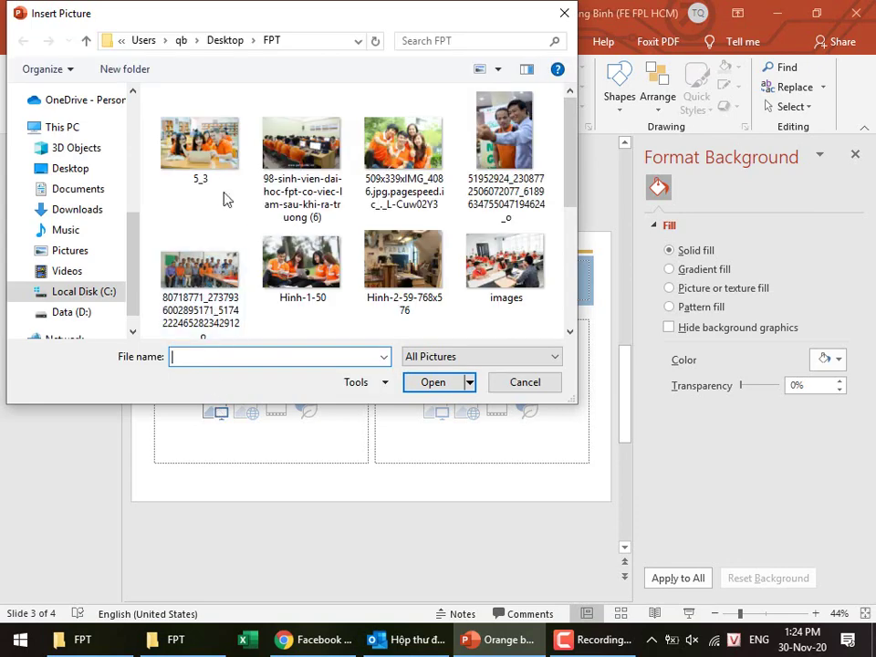
click(205, 146)
click(433, 383)
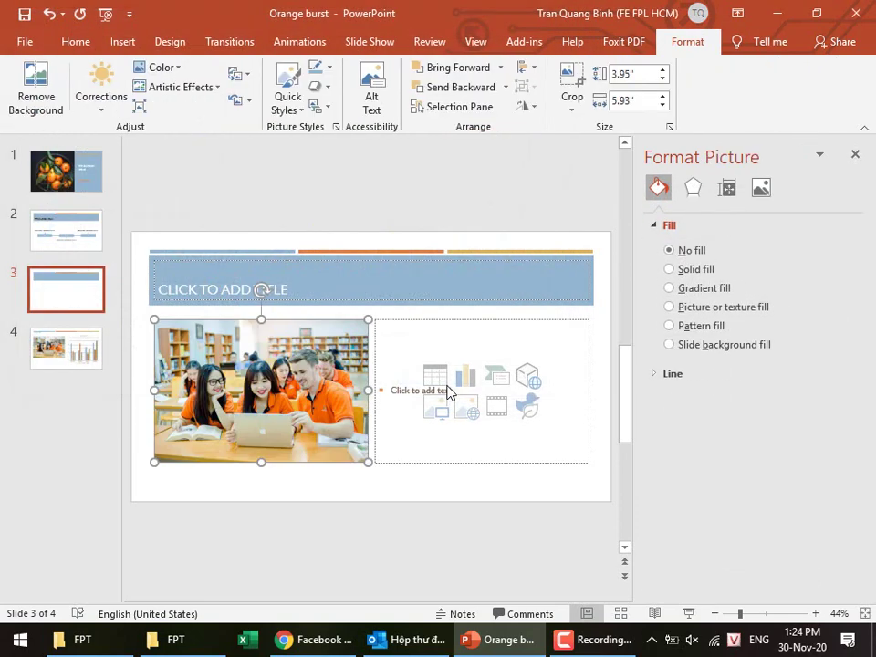
Add a clustered column chart to slide 3's right placeholder and close its data sheet.
click(465, 383)
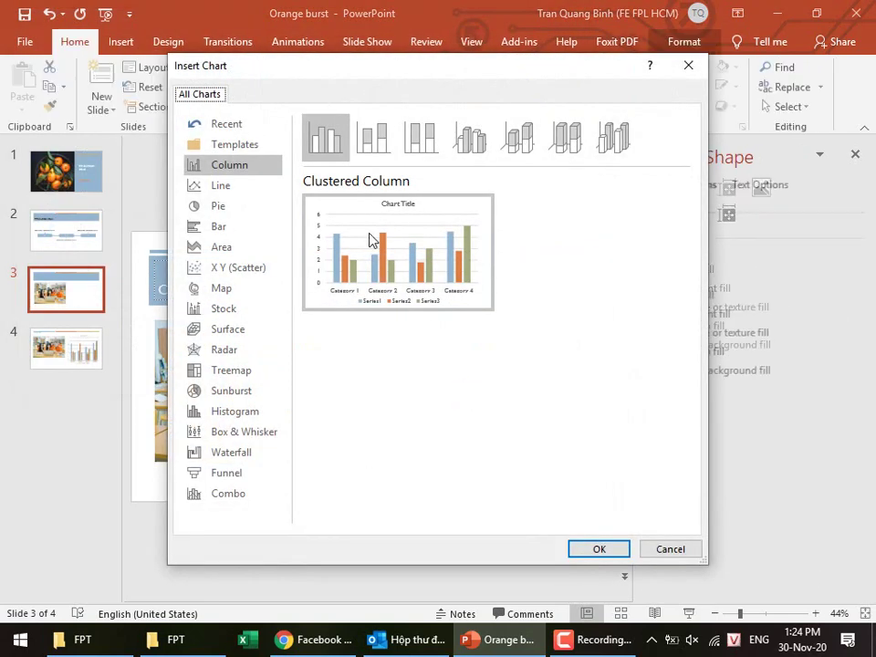
click(599, 549)
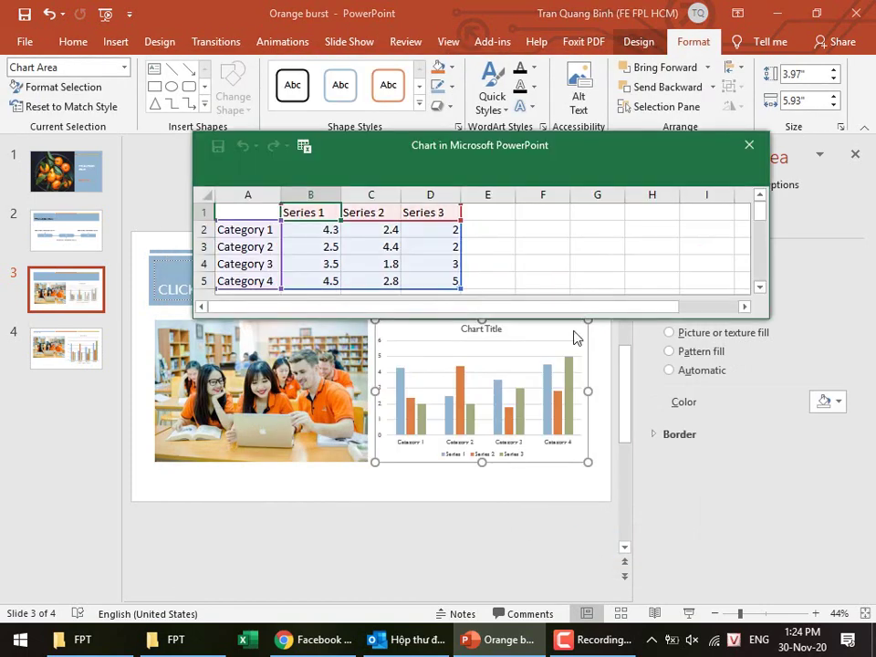
click(750, 145)
click(553, 487)
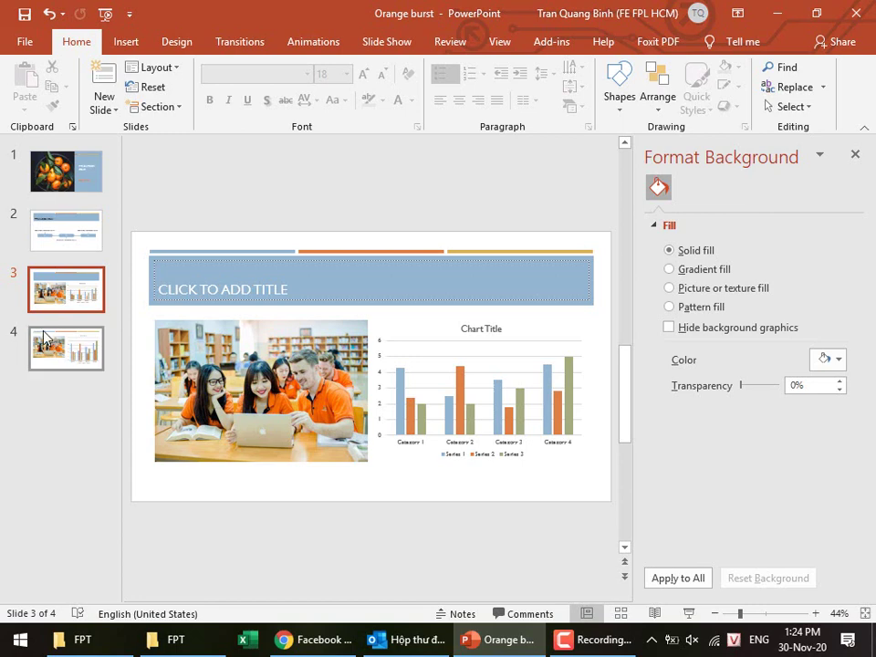
Undo an accidental move of slide 4 and reselect slide 4 as the last slide.
drag(66, 347, 57, 290)
key(ctrl+z)
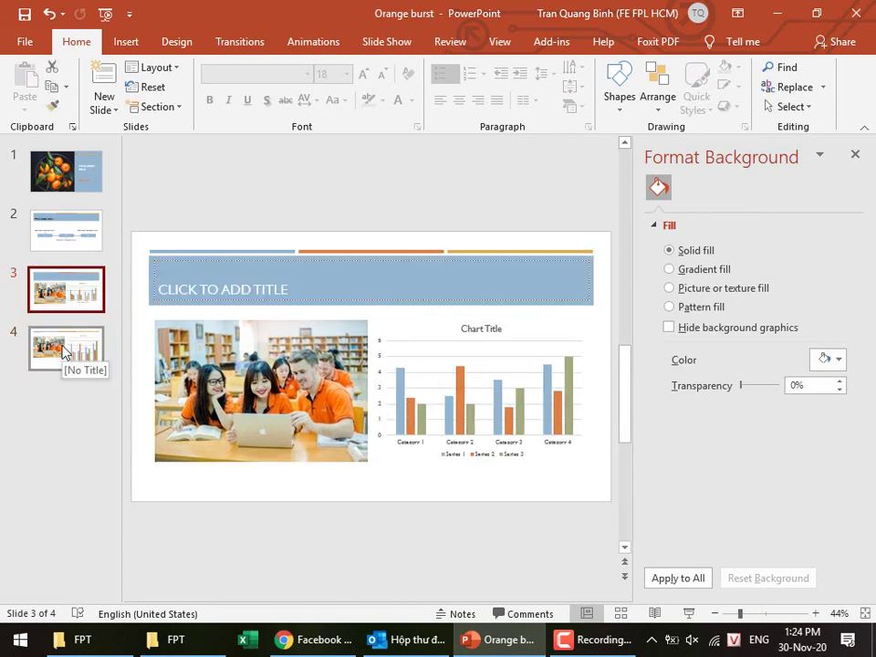
click(64, 354)
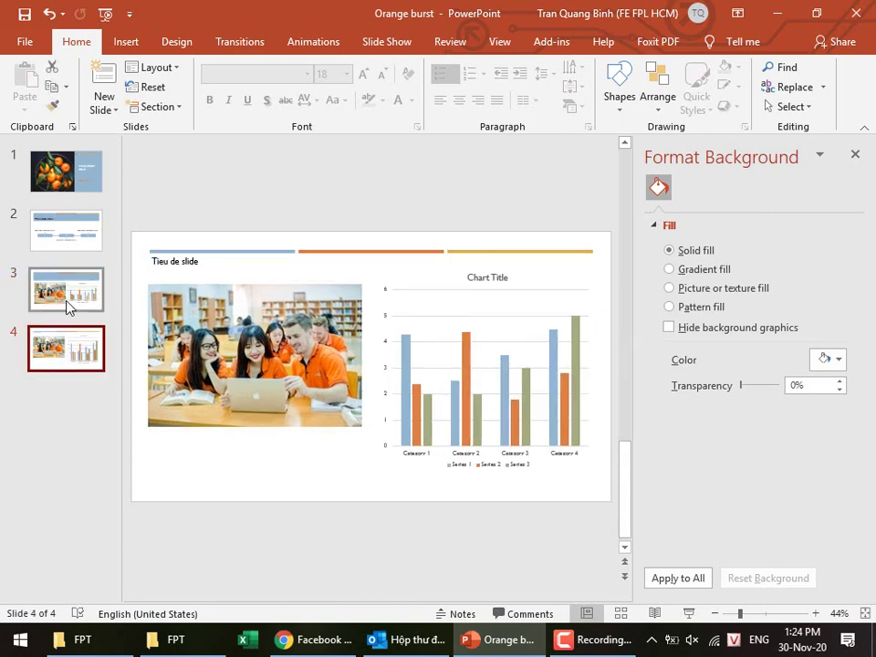
click(66, 300)
click(72, 356)
click(80, 456)
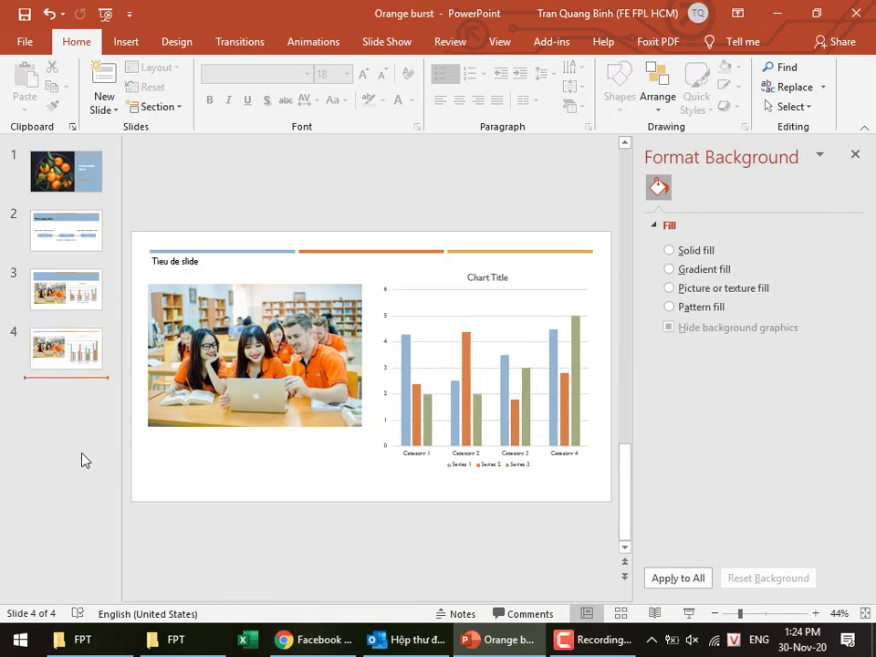
click(47, 360)
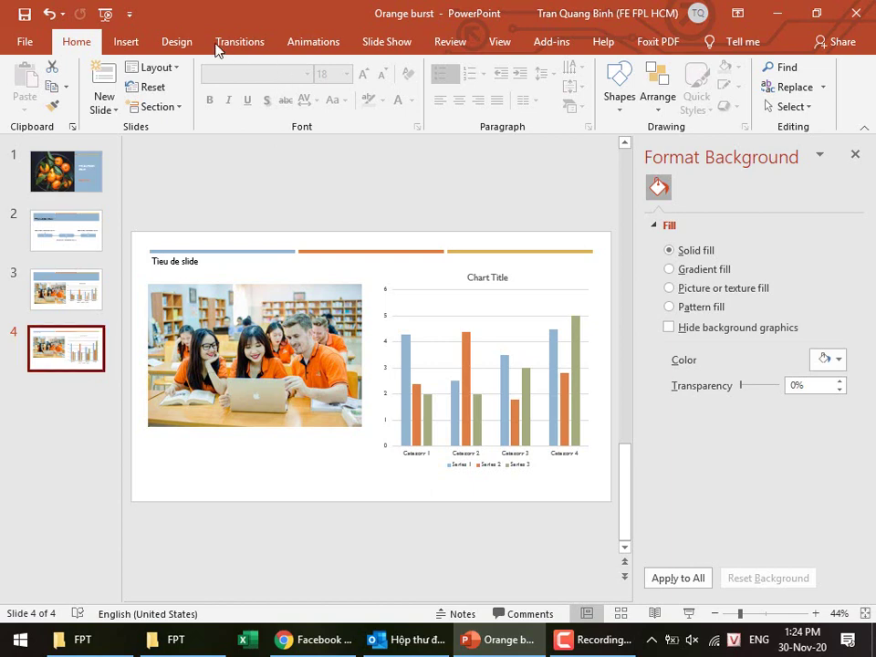
click(500, 42)
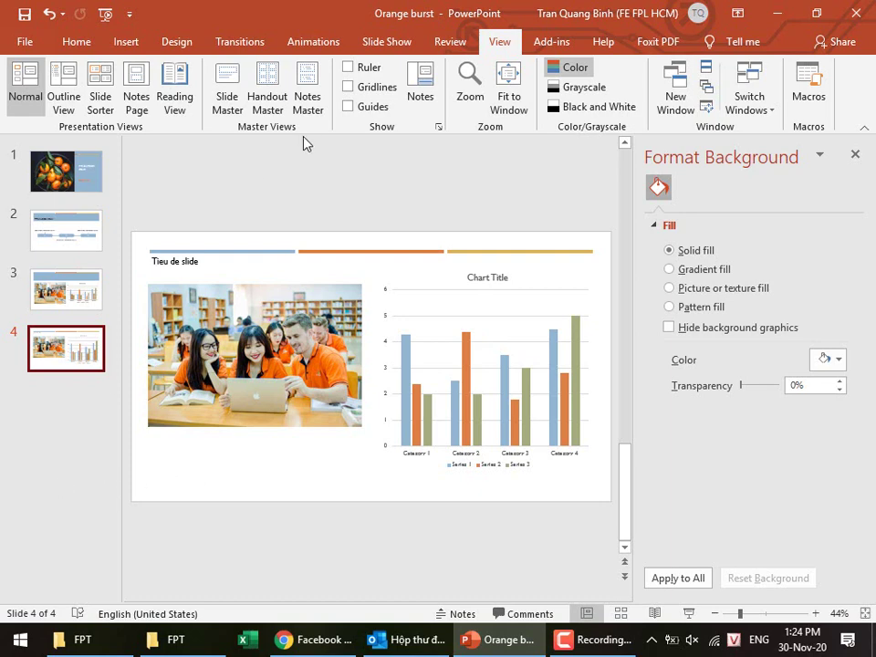
Add slide 5 with background graphics hidden, then add a sixth slide.
right_click(71, 476)
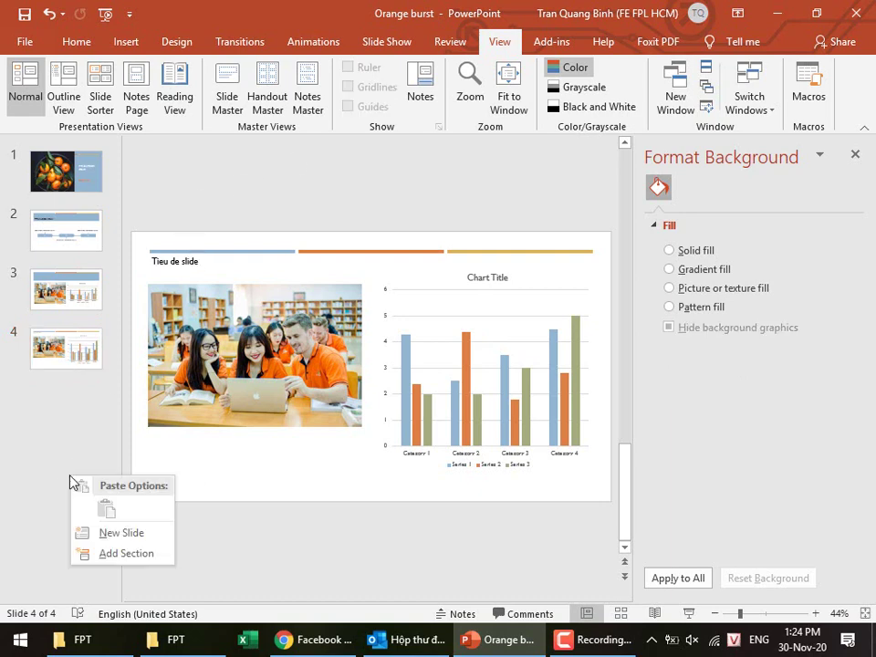
click(116, 545)
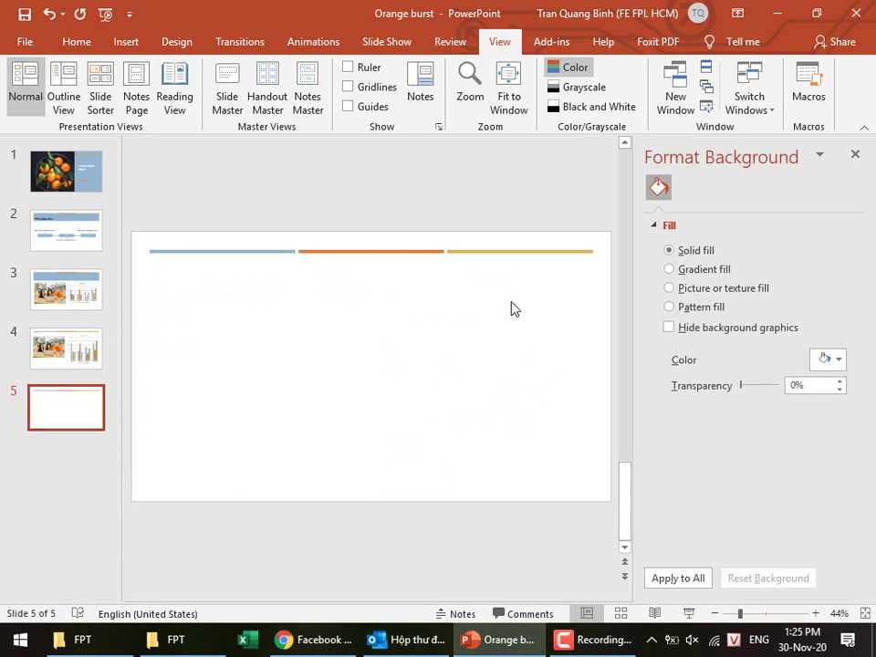
click(686, 334)
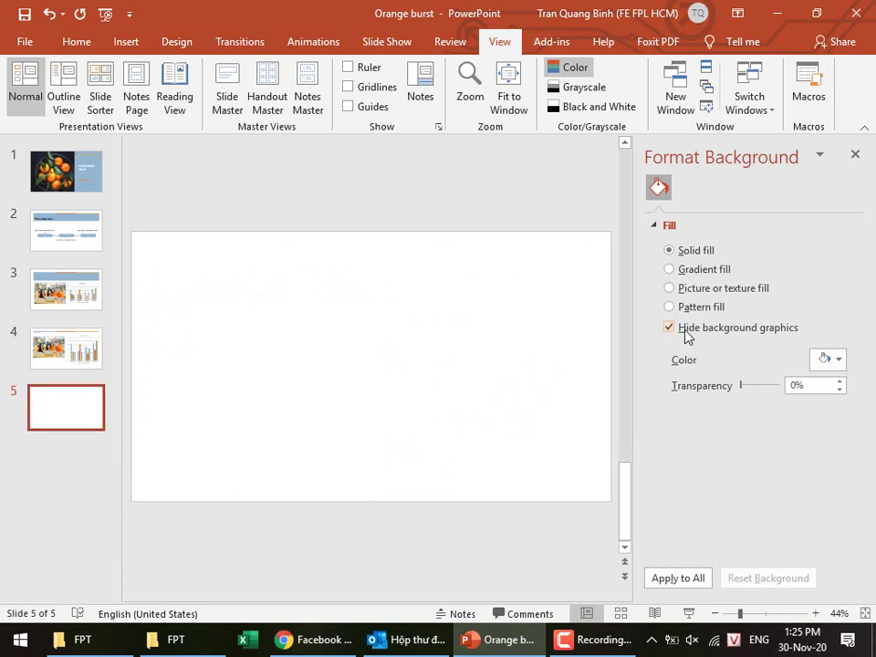
click(686, 330)
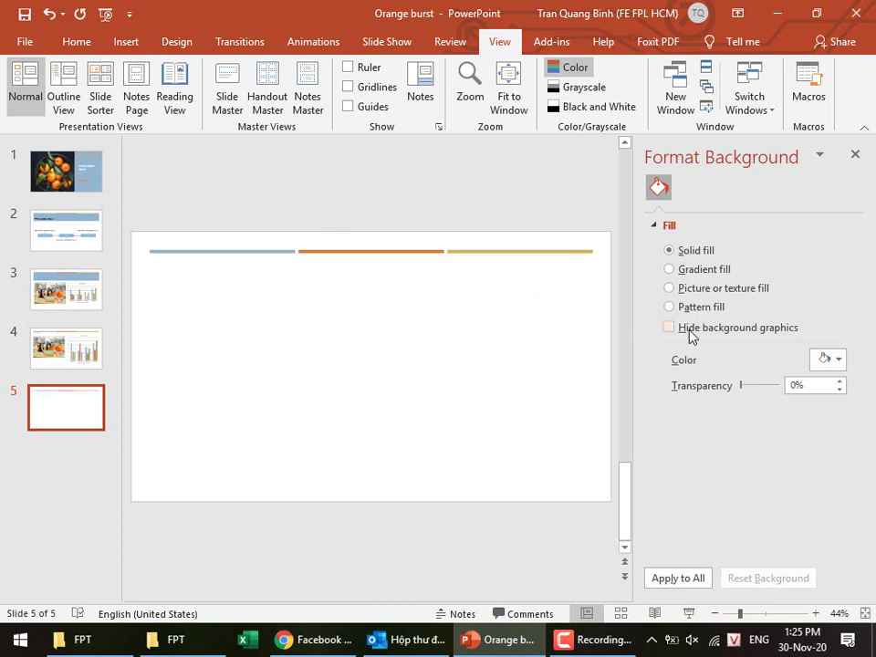
click(688, 333)
click(688, 332)
click(688, 332)
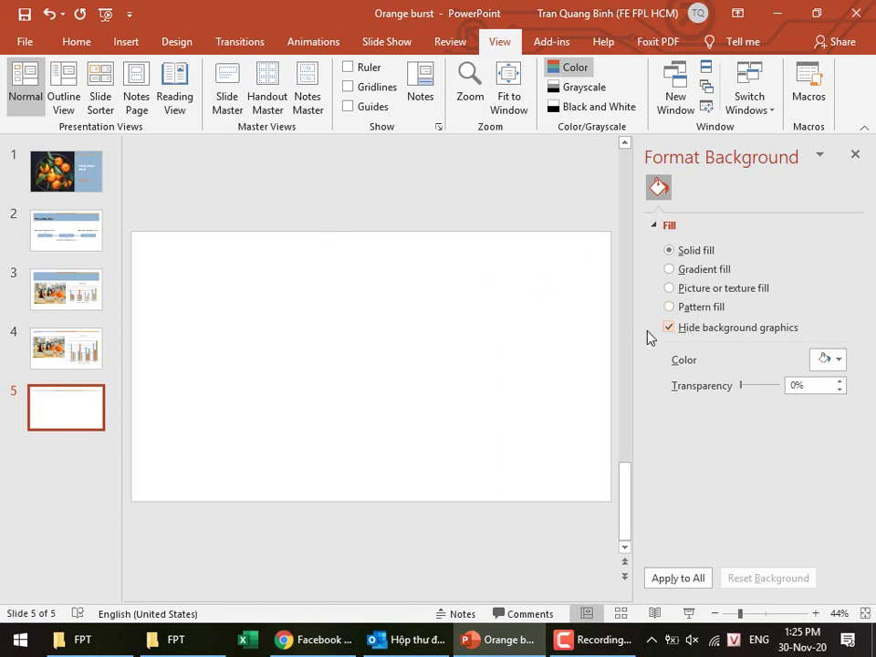
right_click(82, 485)
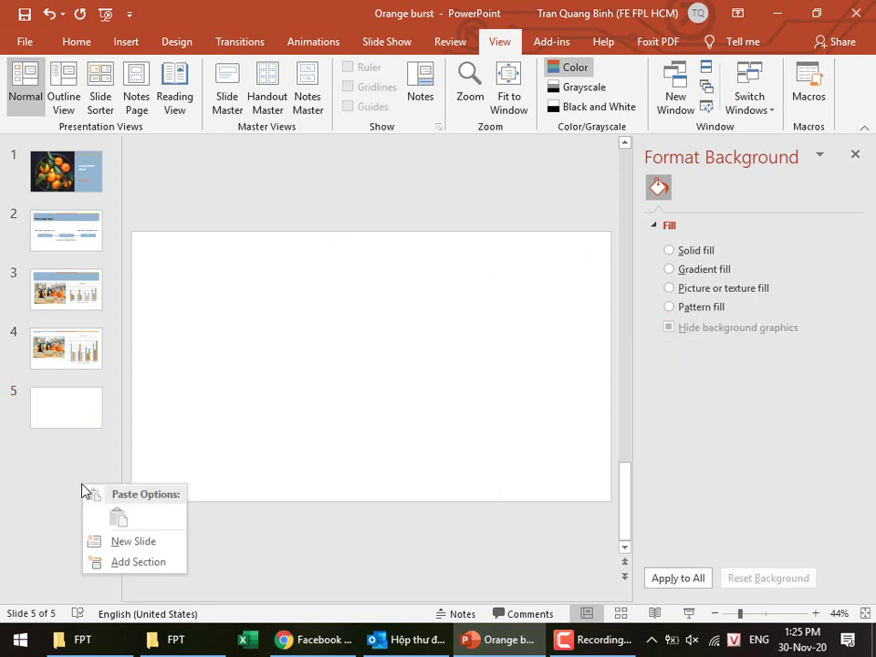
click(136, 542)
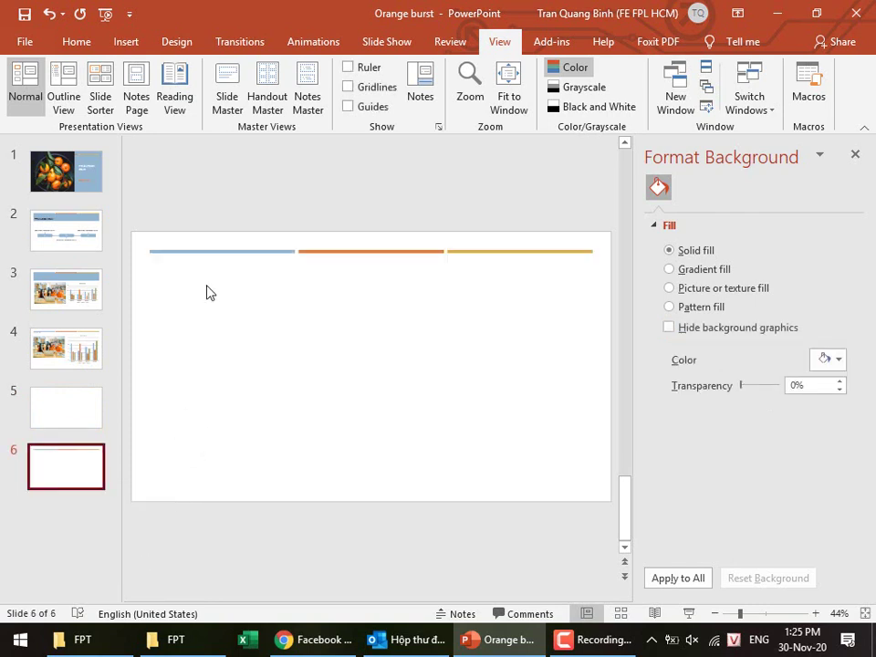
Give slide 6 the Title and Content layout and select its title box.
right_click(68, 475)
mouse_move(111, 350)
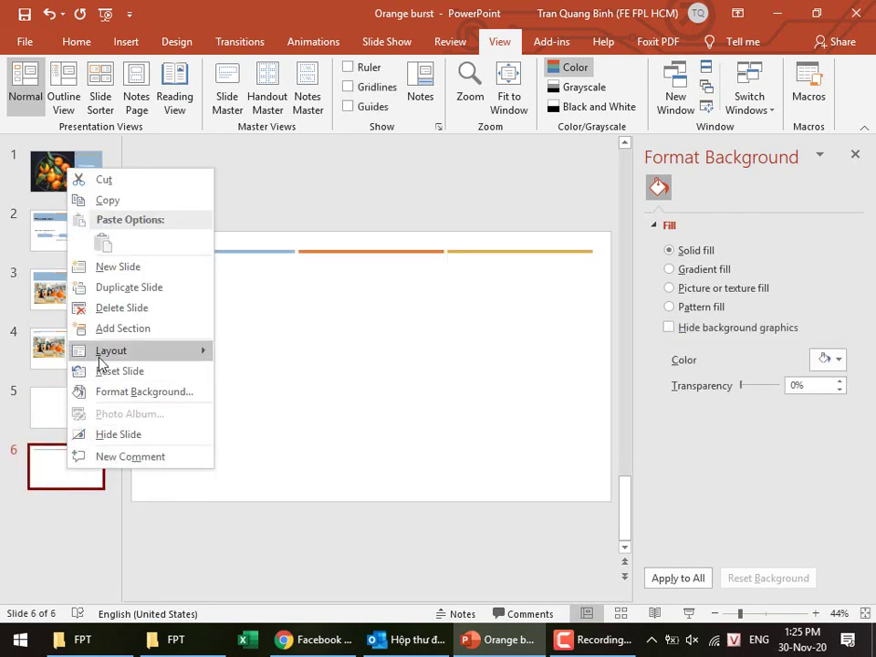
click(353, 389)
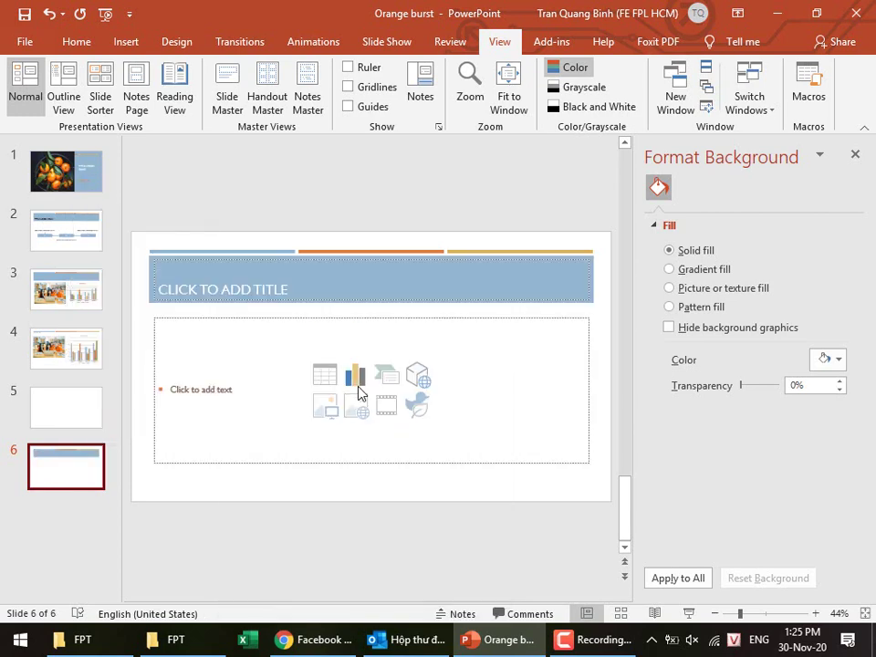
click(360, 272)
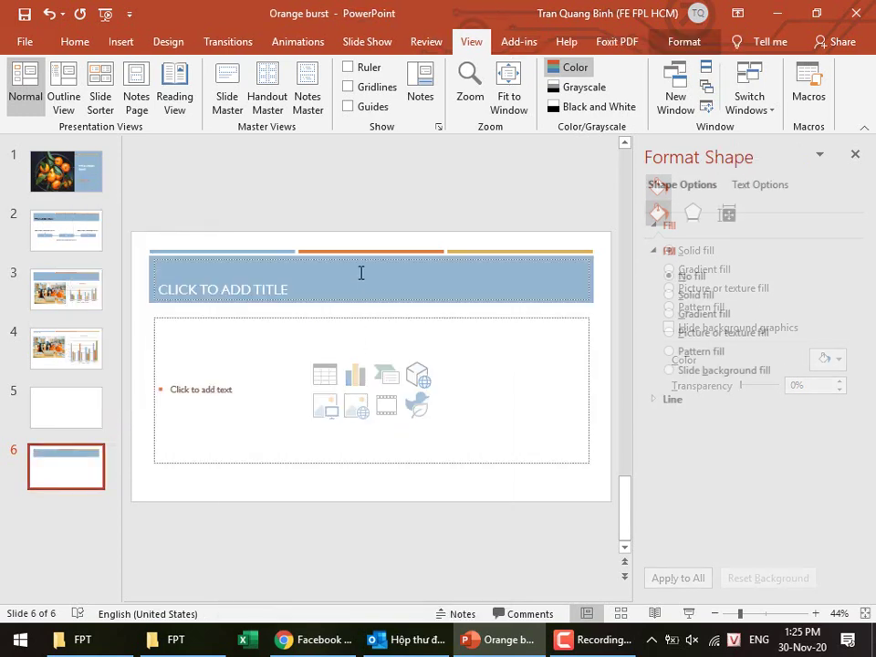
click(466, 259)
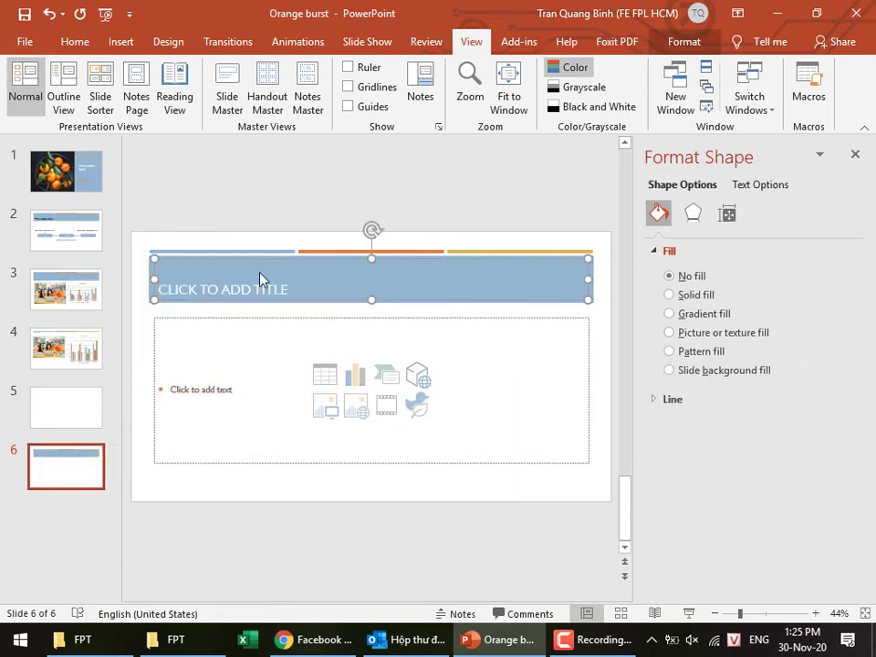
click(76, 40)
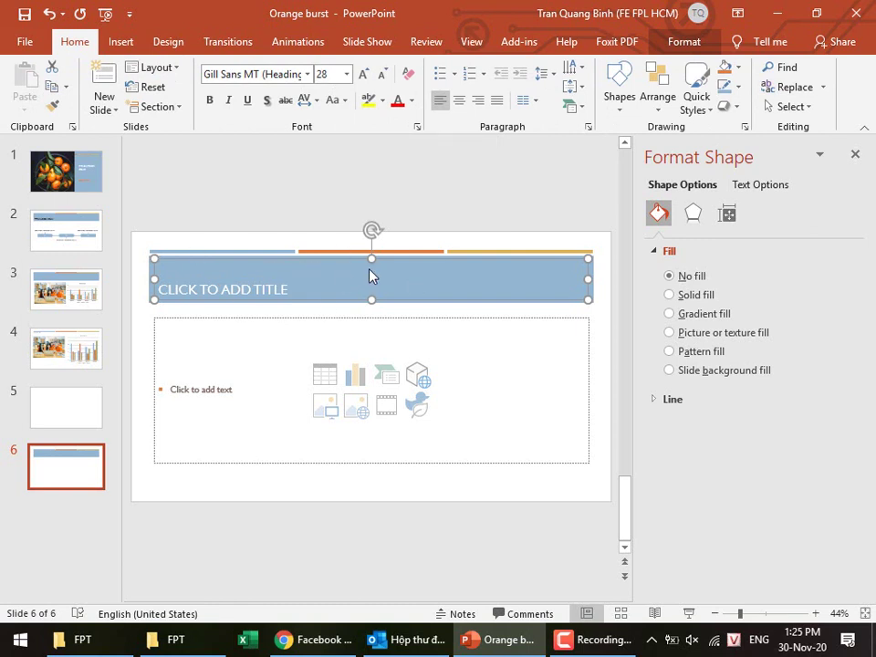
Type 'TIÊU ĐỀ 2' as the slide 6 title.
click(332, 277)
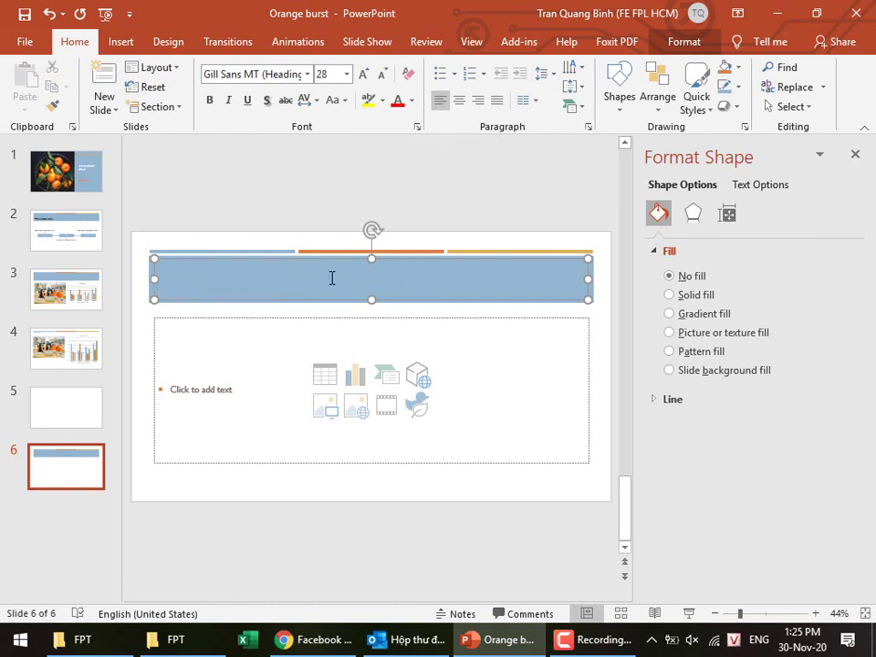
text(TIẾ)
text(ĐỀ 2)
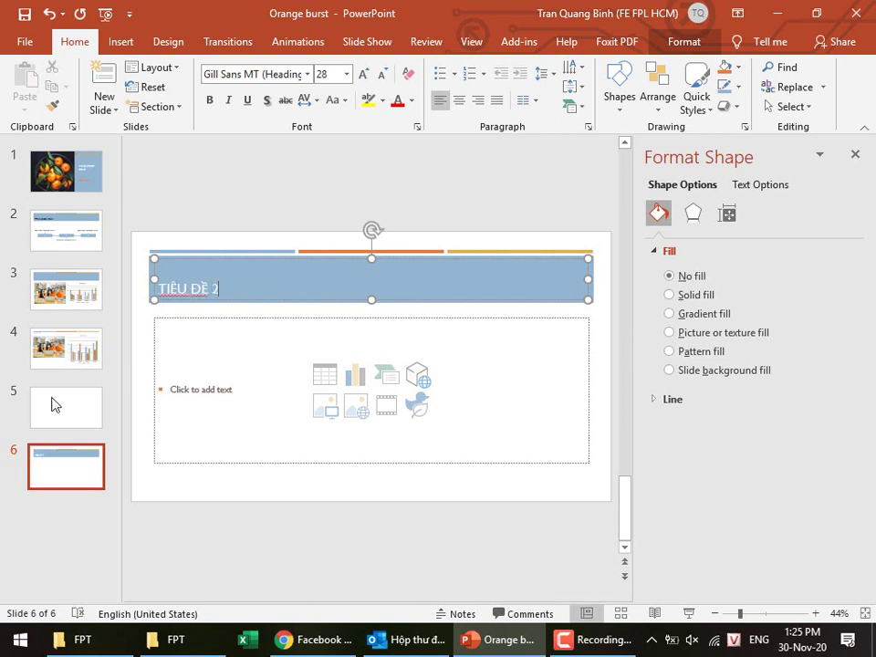
click(51, 546)
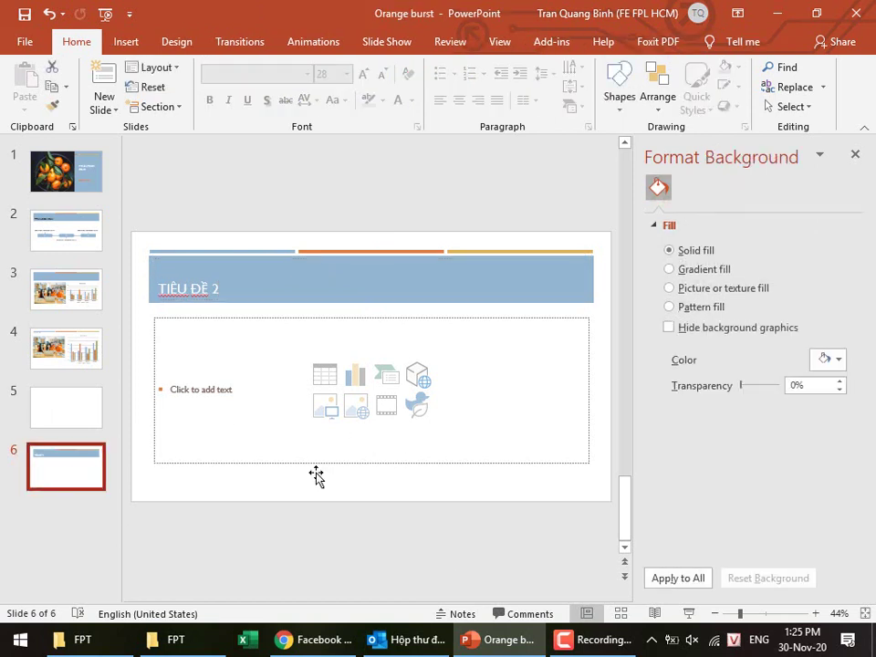
click(688, 610)
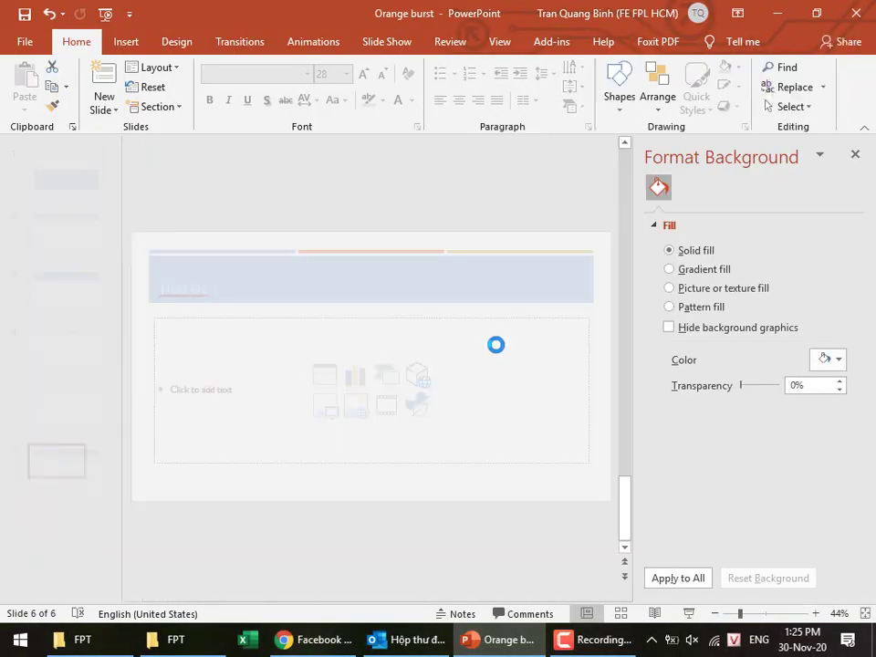
click(198, 295)
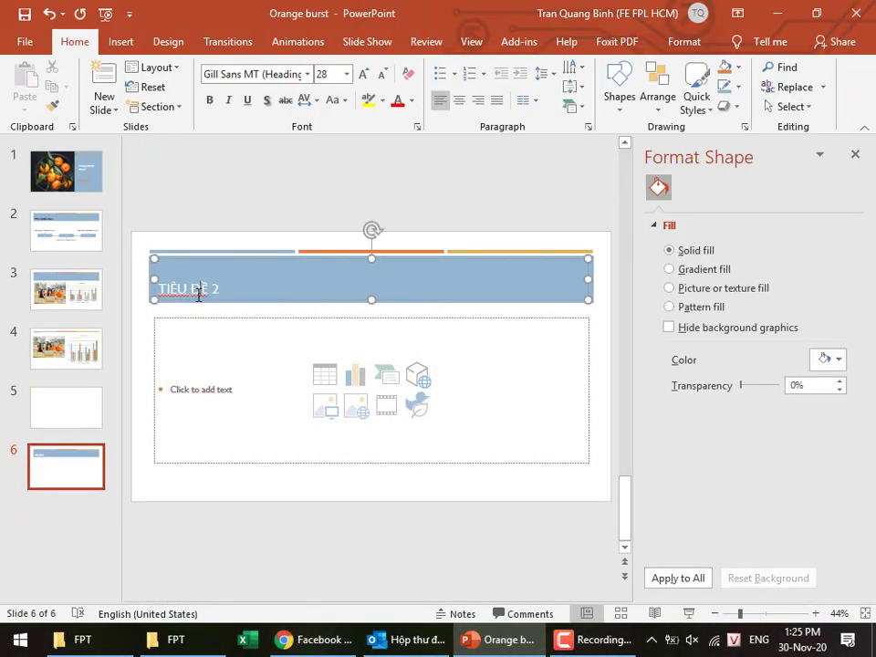
click(261, 261)
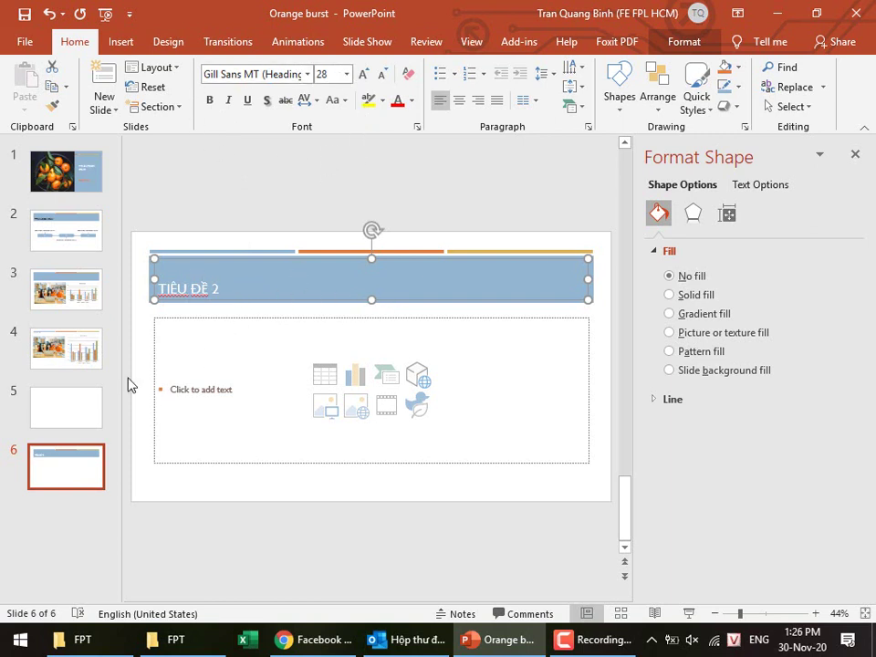
Title slide 3 'THAY ĐỔI THEO', then return to slide 6.
click(66, 288)
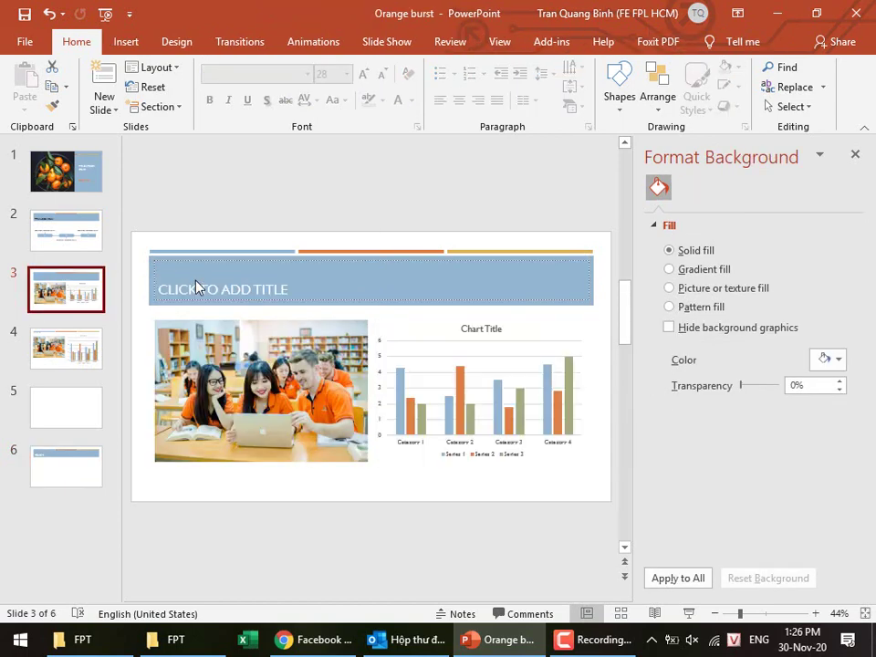
click(196, 286)
text(THA)
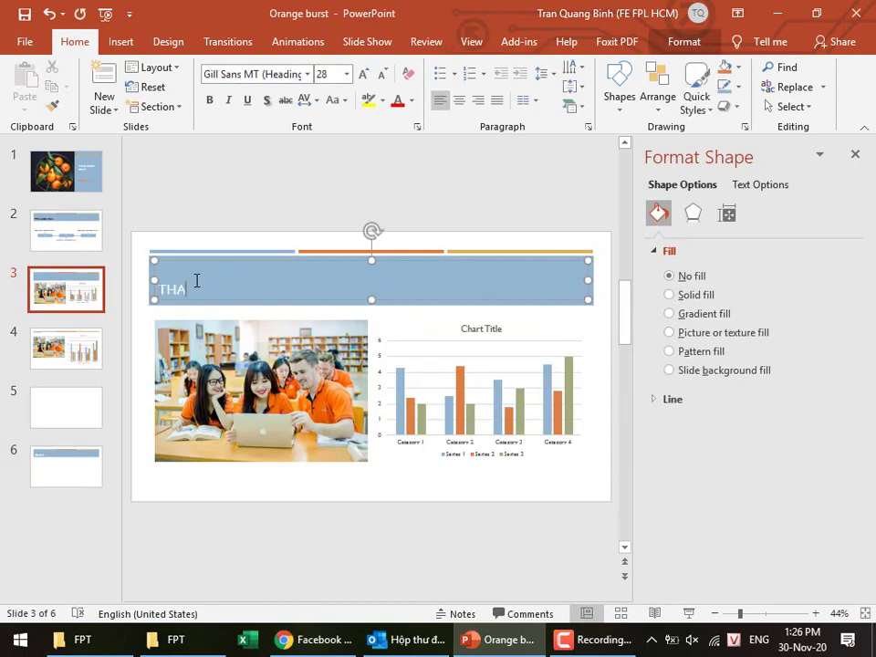
text( D)
text(ỔI)
text( THEO)
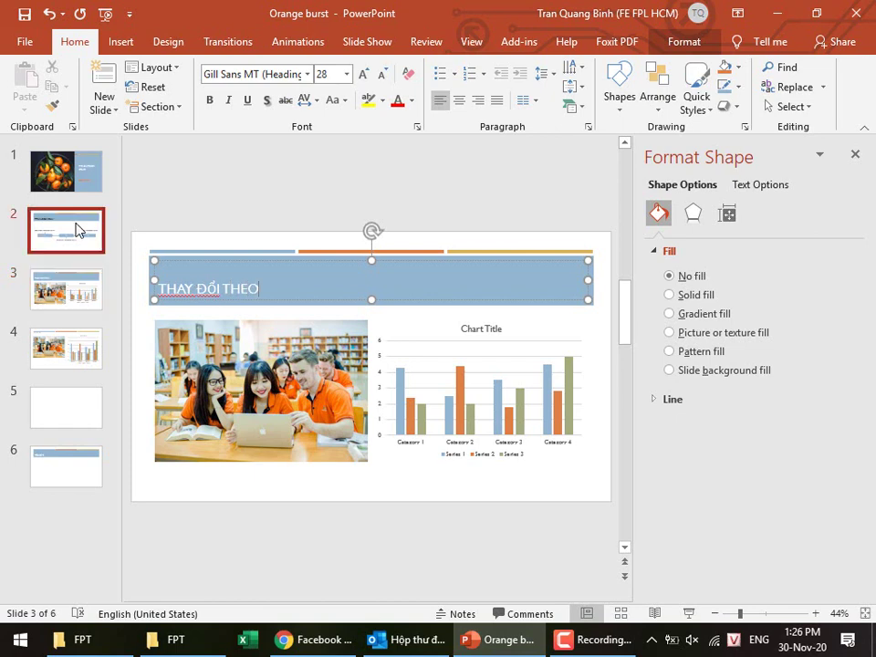
click(77, 228)
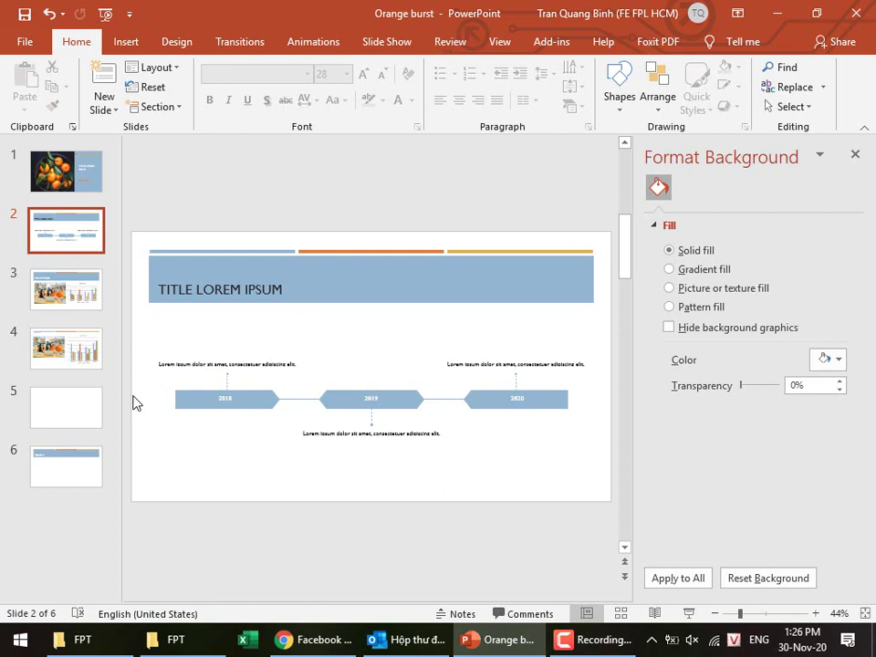
click(77, 467)
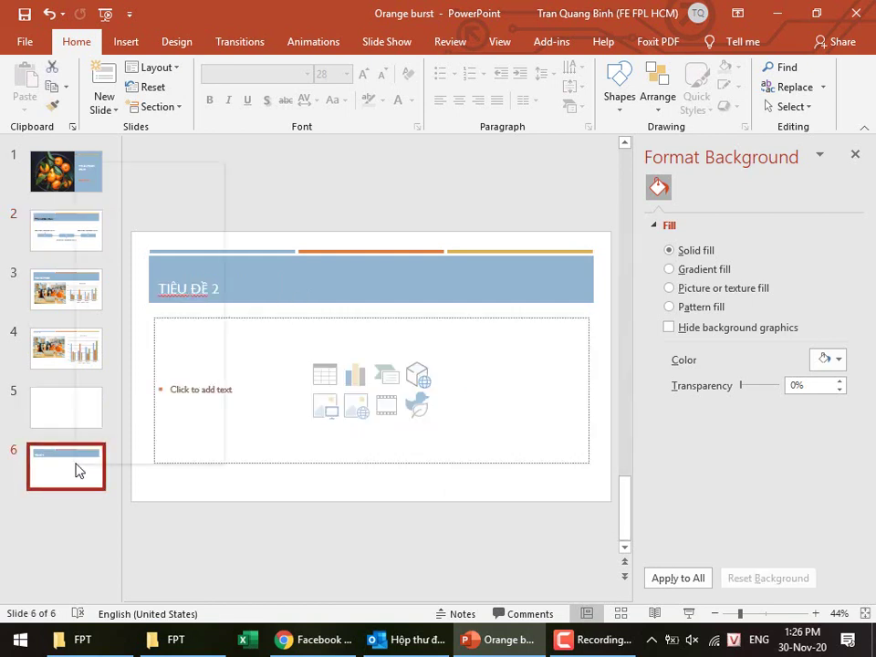
Switch from slide 6 into Slide Master view.
right_click(75, 468)
mouse_move(120, 345)
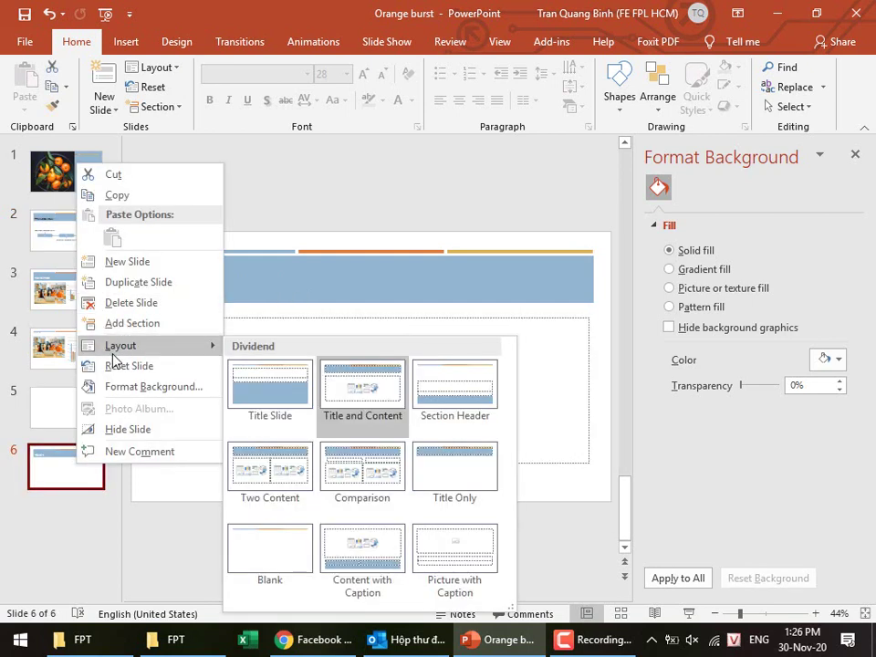
click(495, 36)
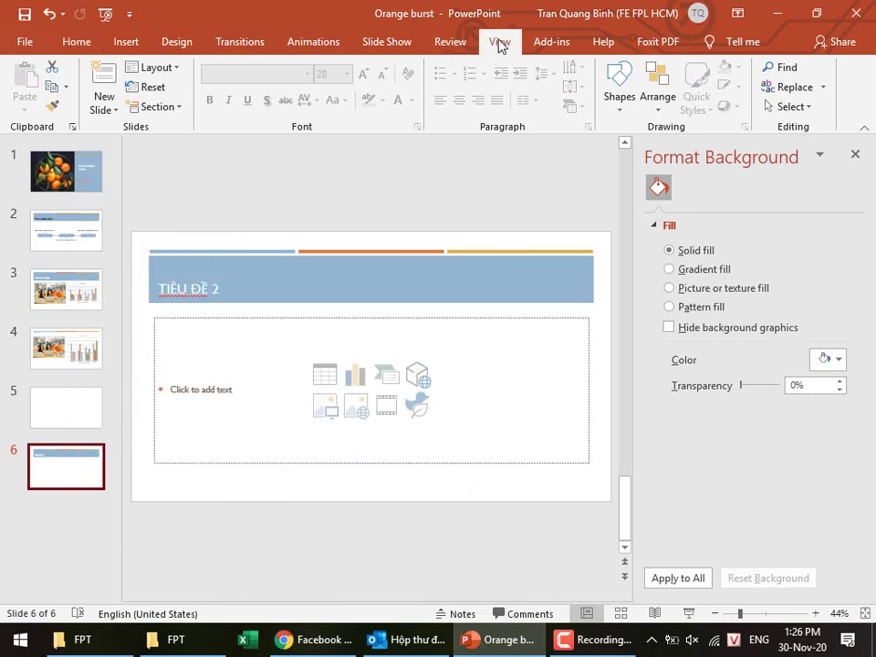
click(500, 43)
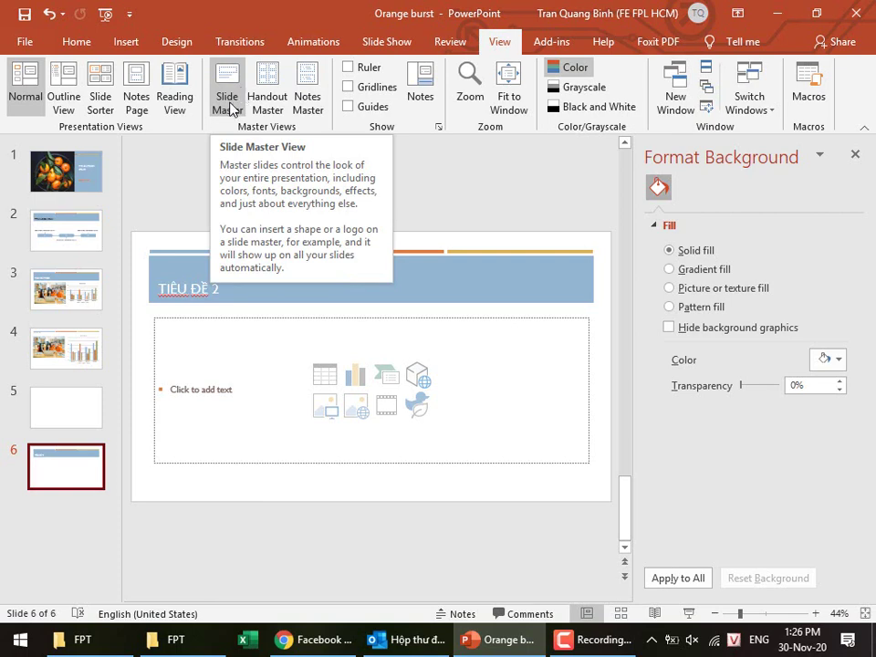
click(229, 104)
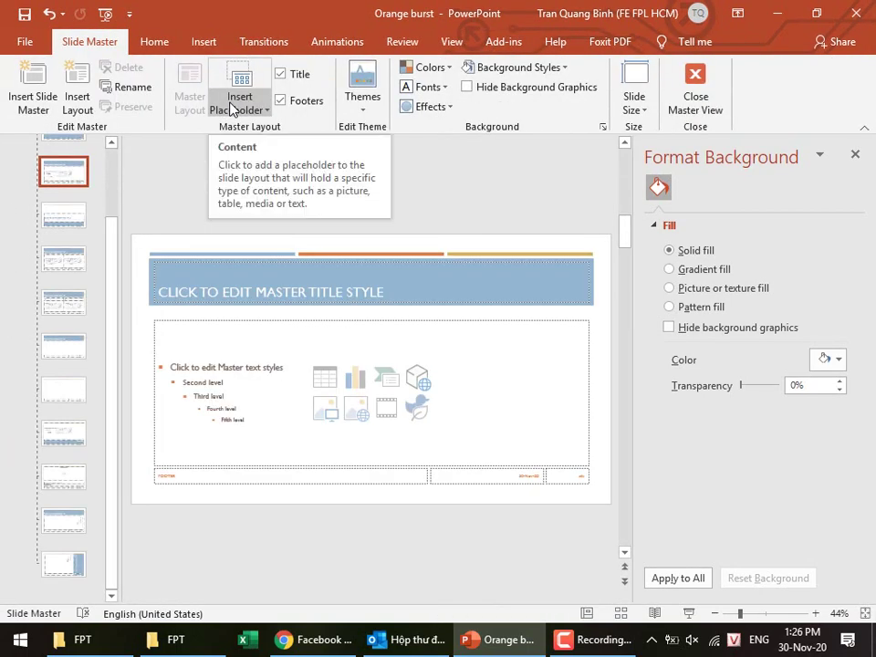
On the Title Slide layout, shrink the title and move the title and subtitle up.
scroll(73, 238, up, 2)
scroll(73, 256, up, 1)
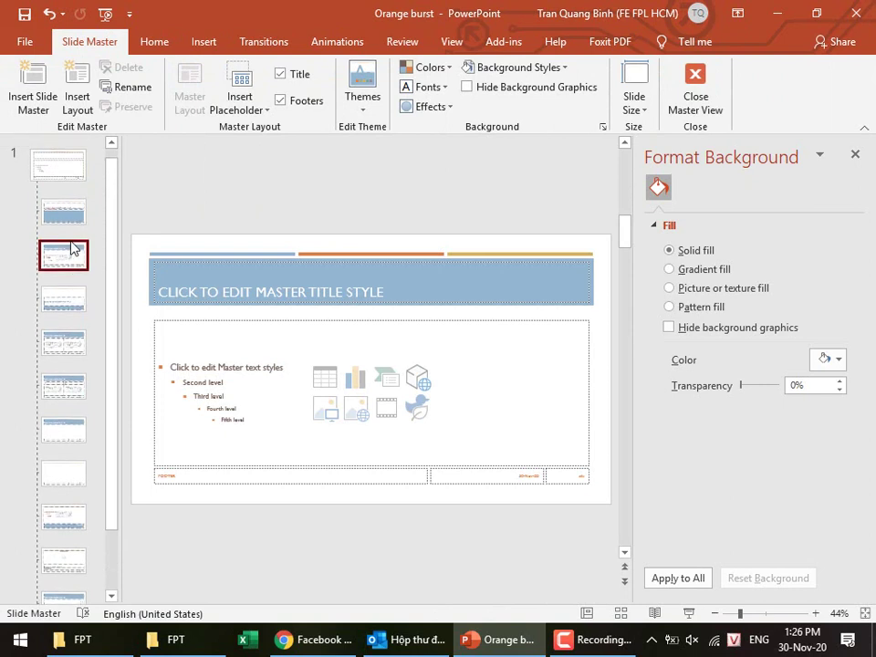
click(49, 168)
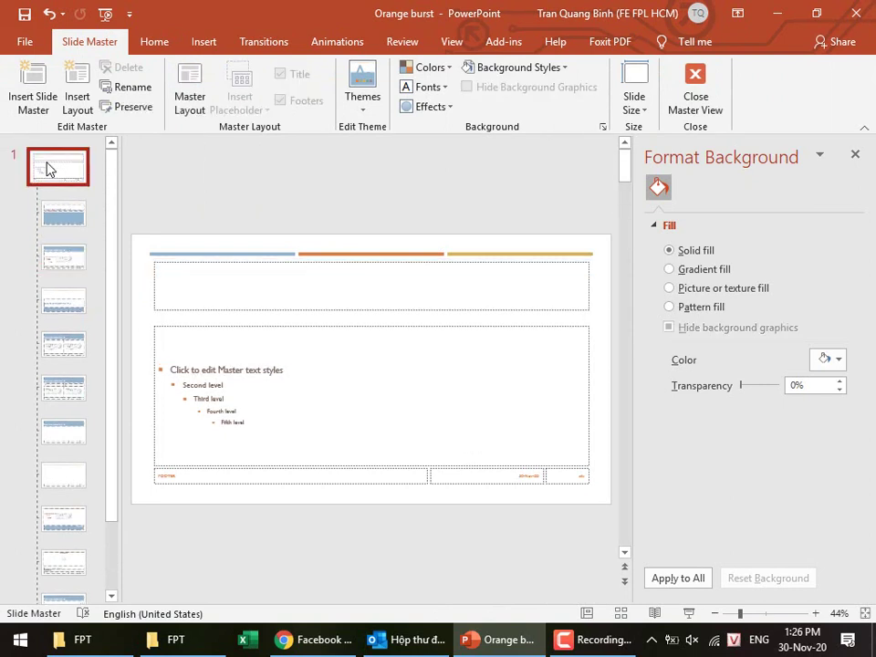
click(62, 224)
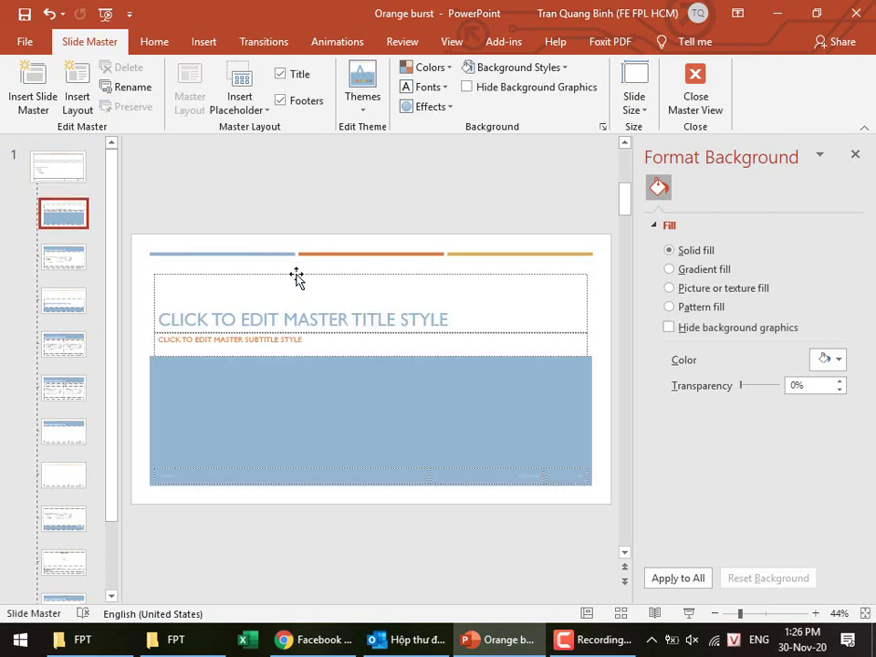
click(298, 275)
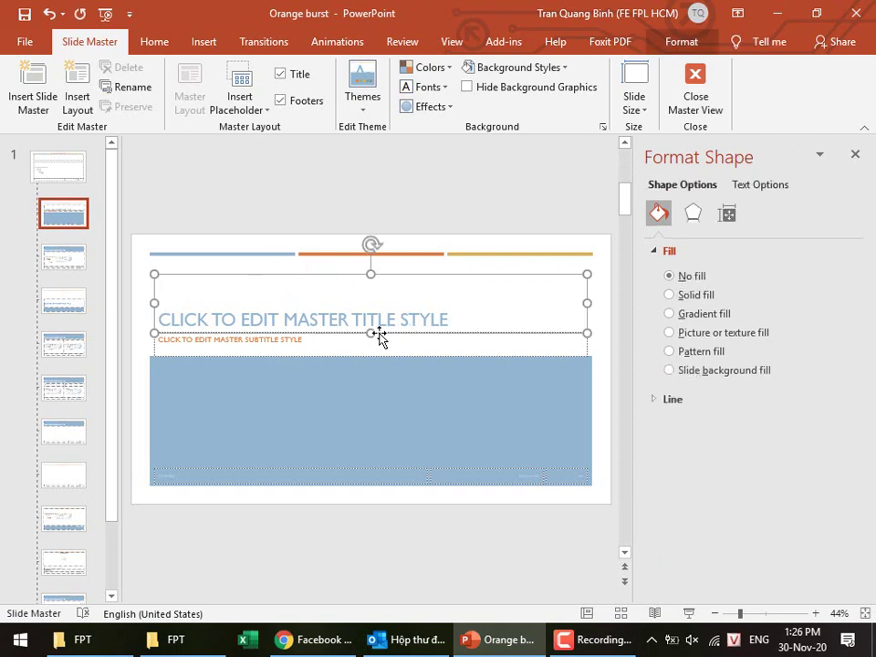
drag(370, 333, 371, 303)
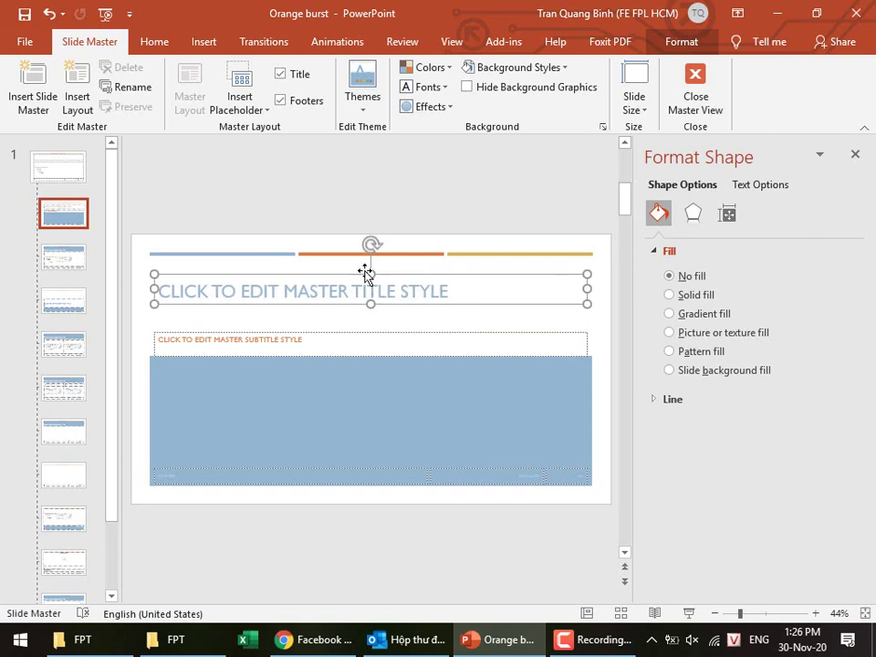
key(Up)
key(Up)
key(Up)
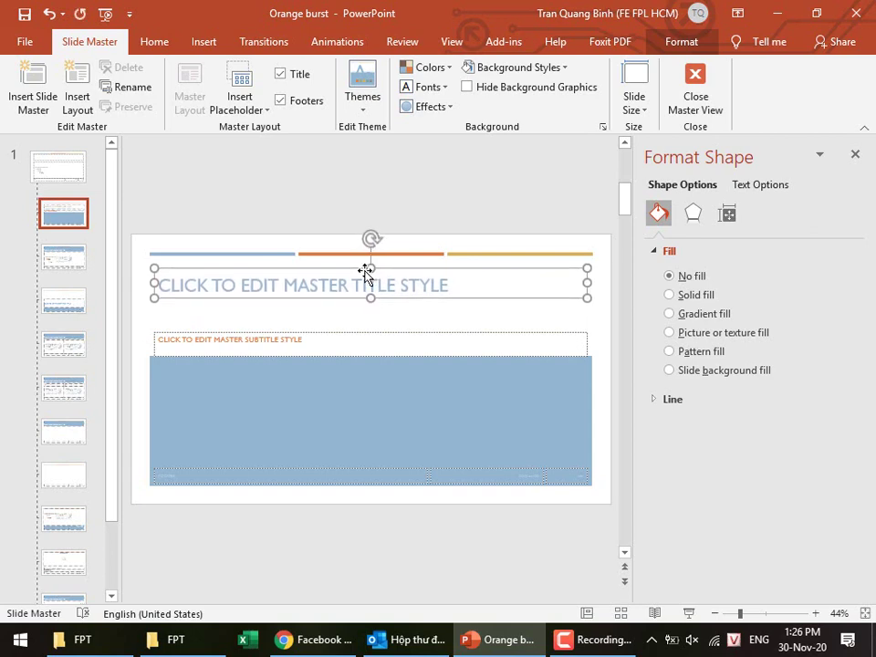
key(Up)
key(Up)
key(Up)
key(Up)
click(349, 333)
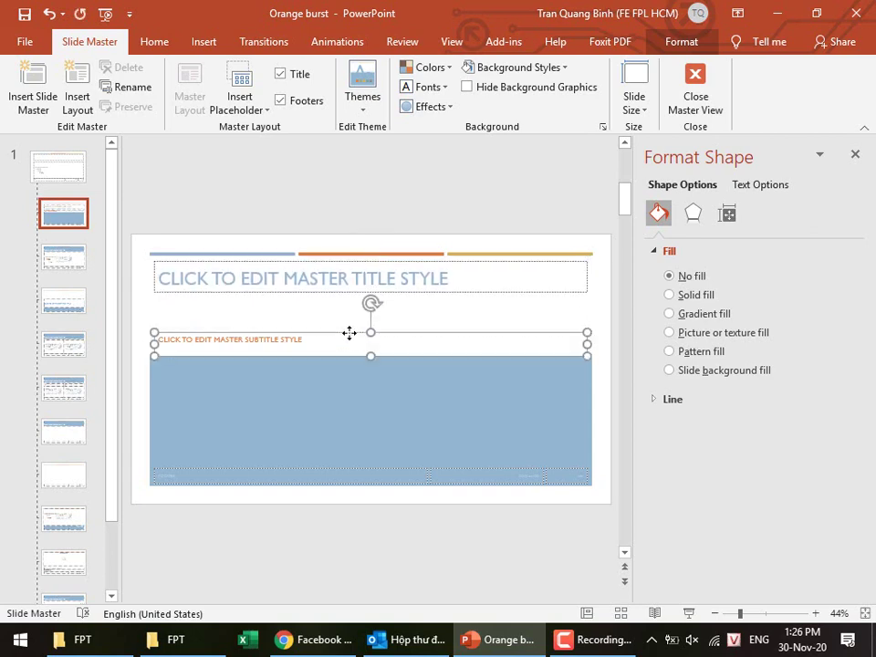
key(Up)
key(Up)
key(Up)
key(Up)
key(Up)
key(Up)
key(Up)
key(Up)
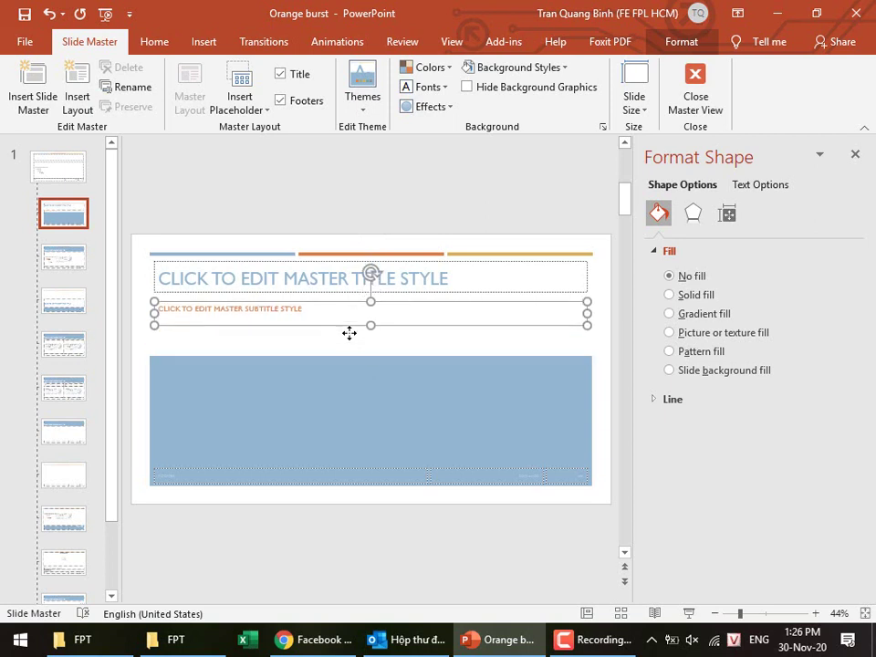
key(Up)
key(Up)
key(Up)
key(Up)
Stretch the blue block upward to sit just under the subtitle.
click(355, 359)
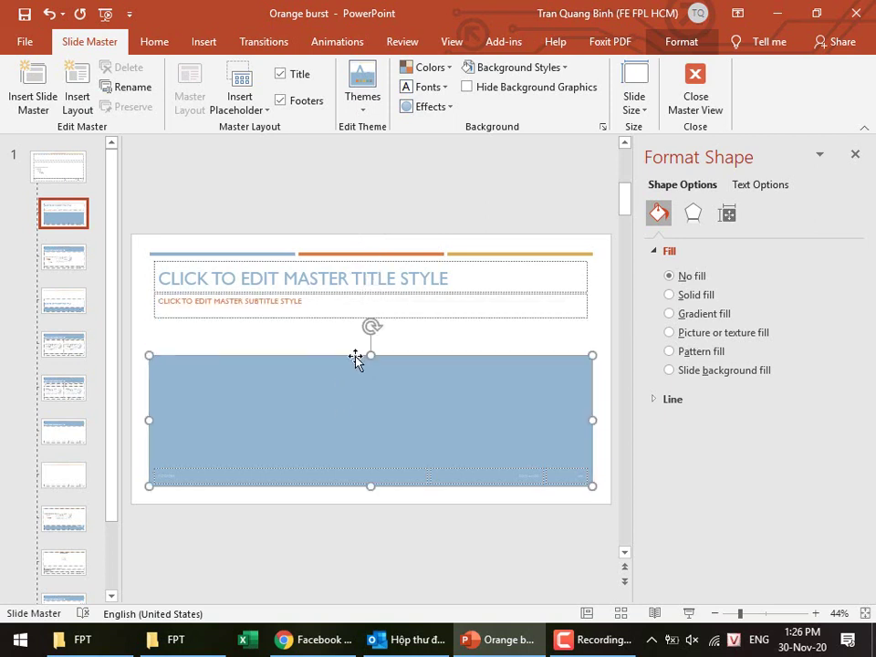
drag(371, 356, 372, 320)
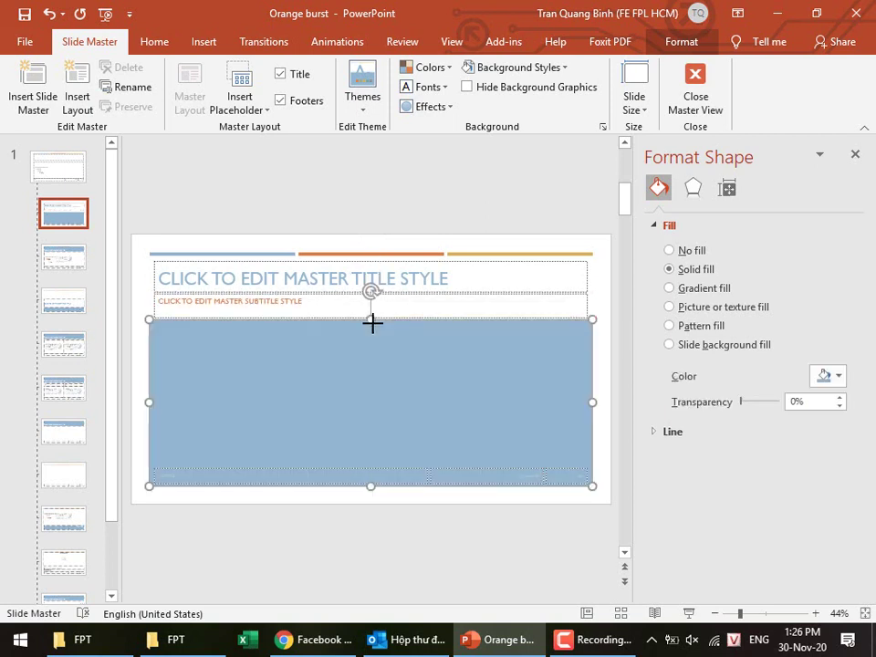
click(539, 211)
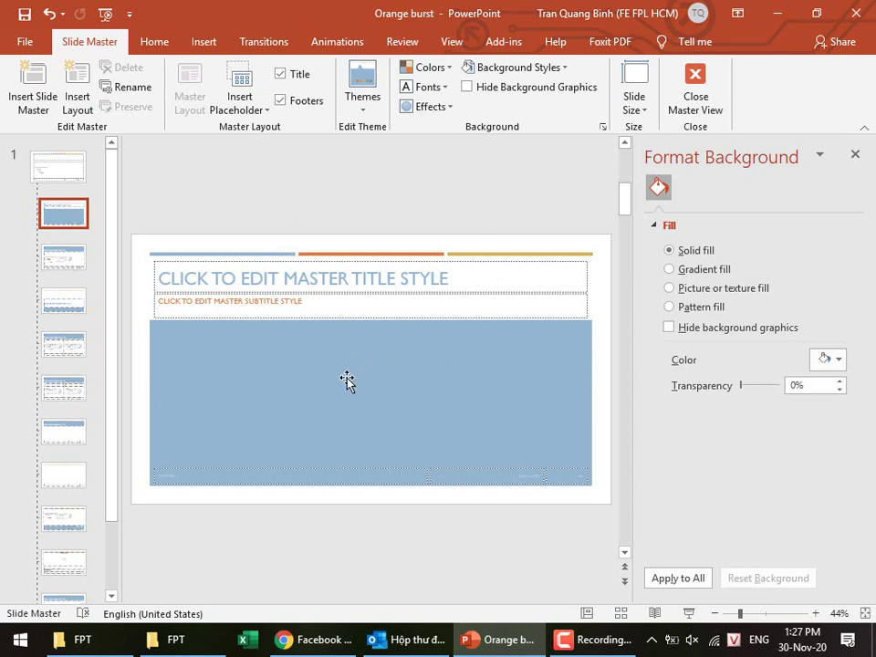
Make the master title text red and bold.
click(279, 287)
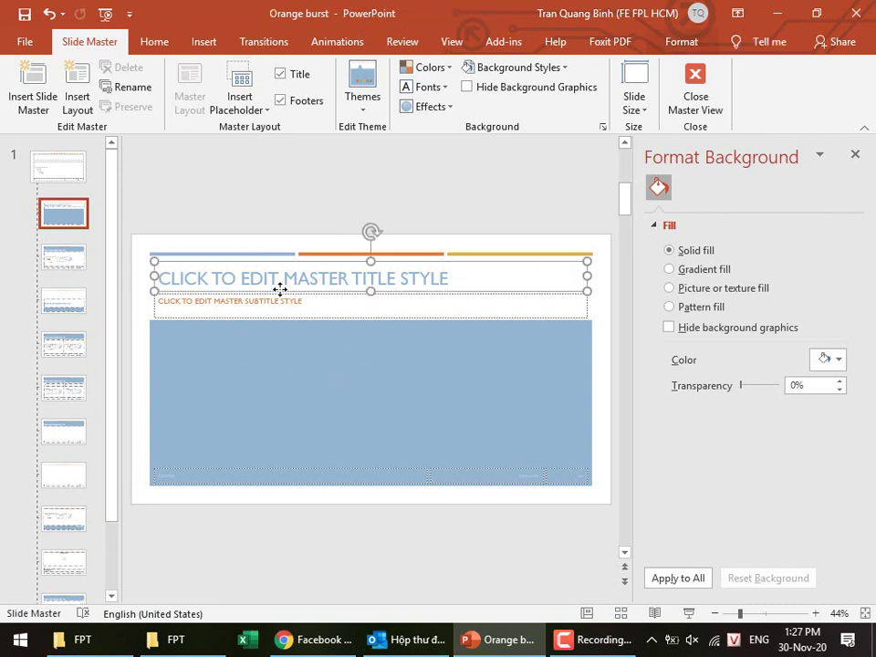
click(139, 44)
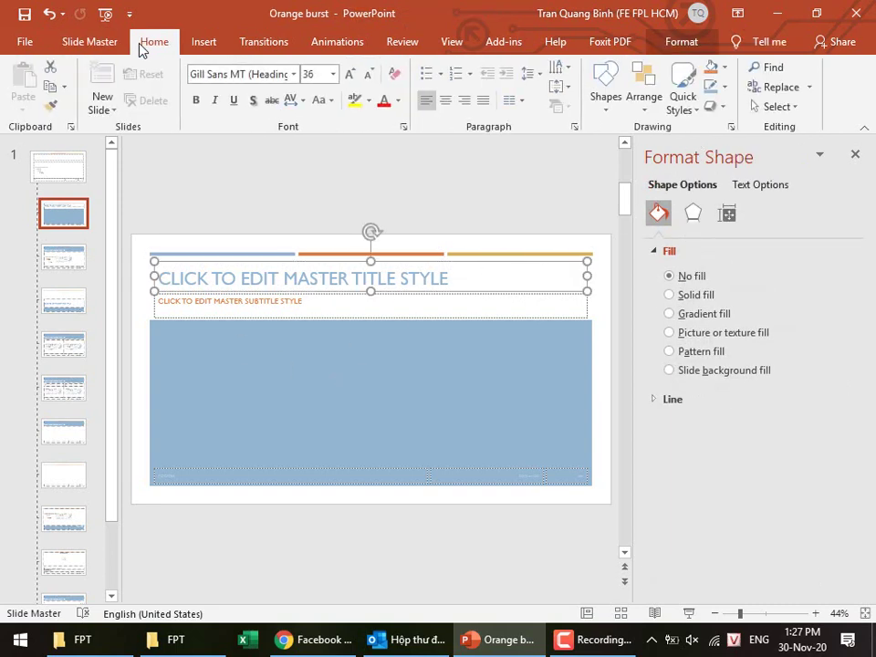
click(385, 102)
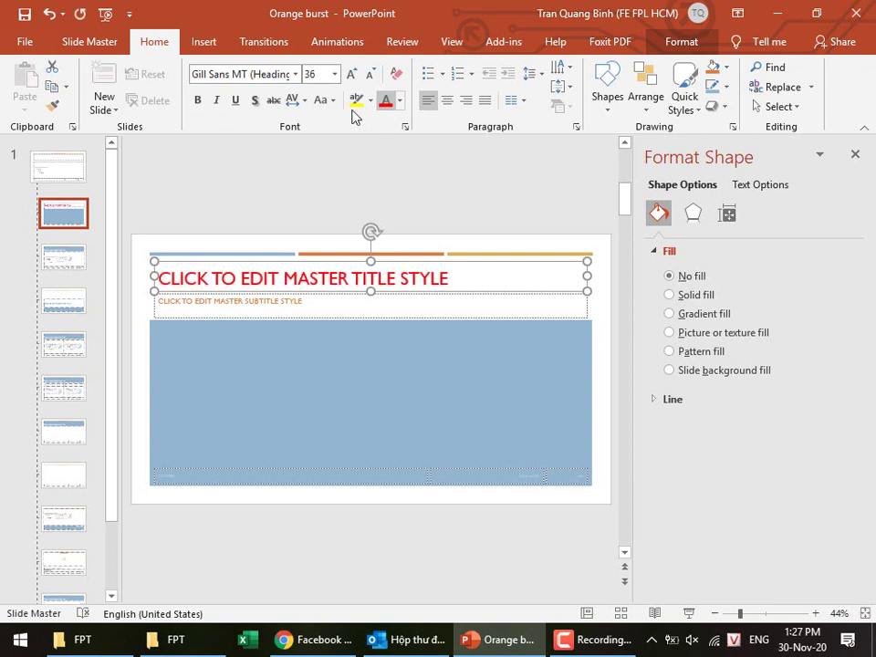
click(197, 100)
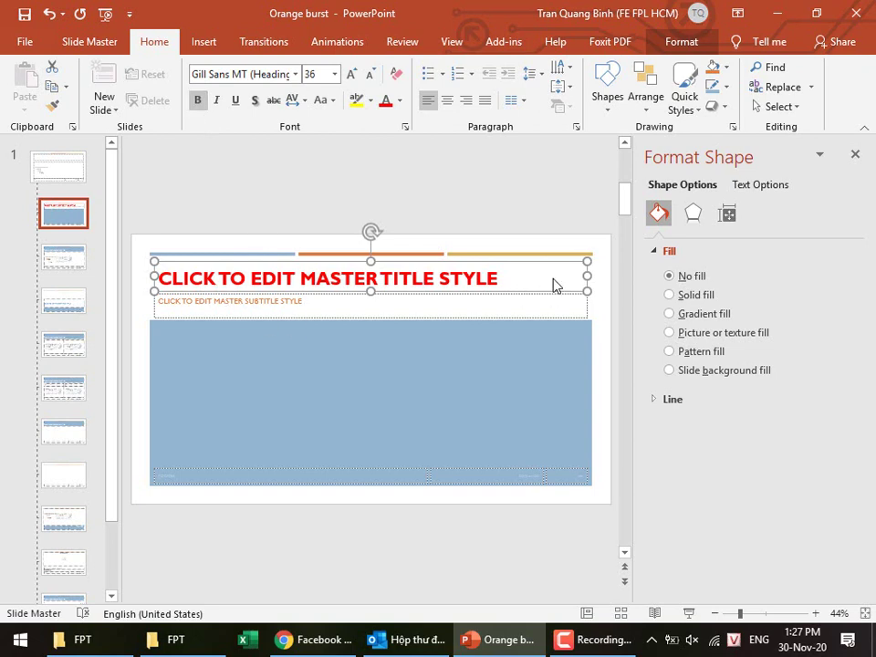
click(72, 262)
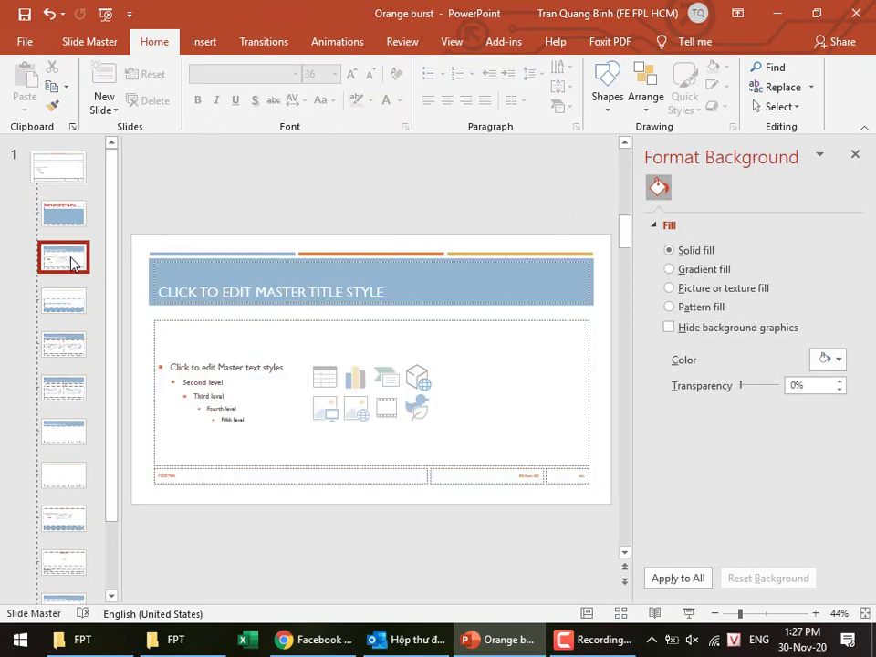
Format this layout's title as bold, yellow, 30-point Tahoma.
click(397, 295)
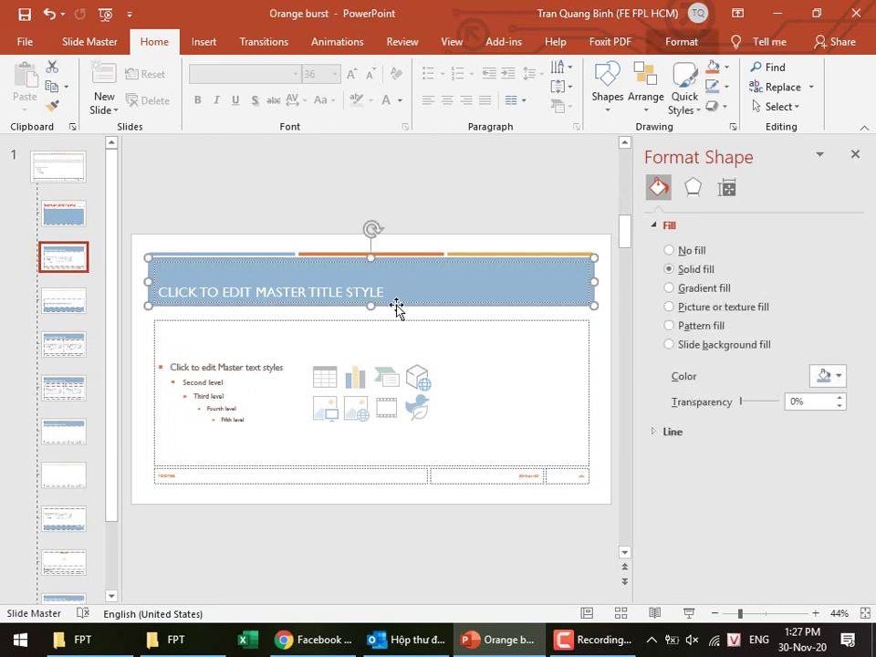
click(335, 277)
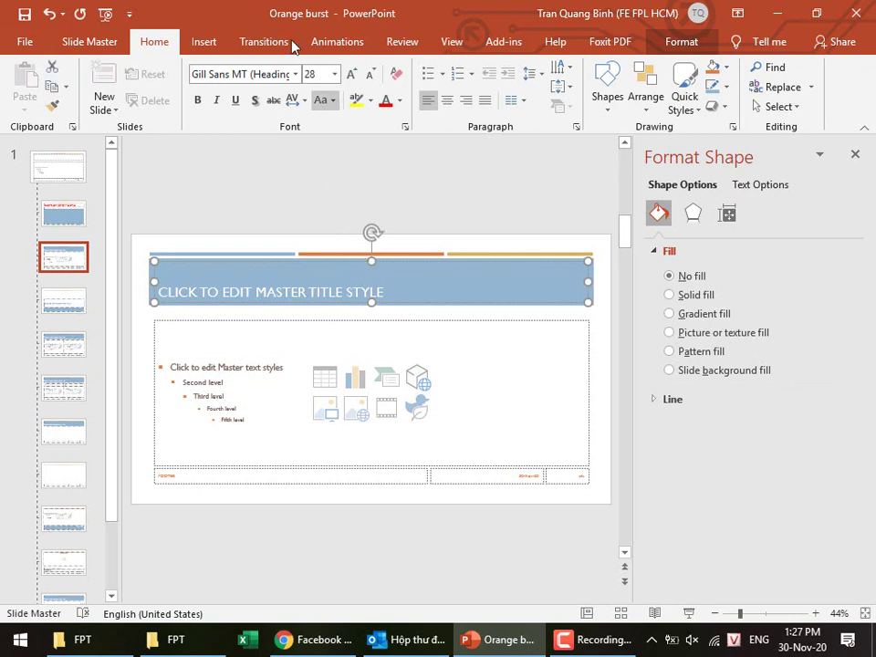
click(285, 74)
text(Tahoma)
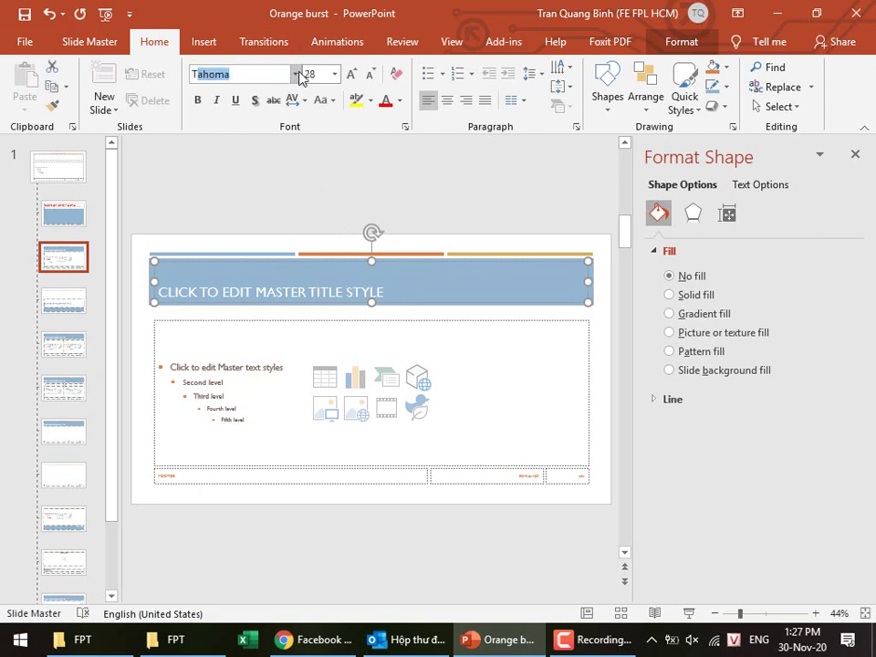
key(Tab)
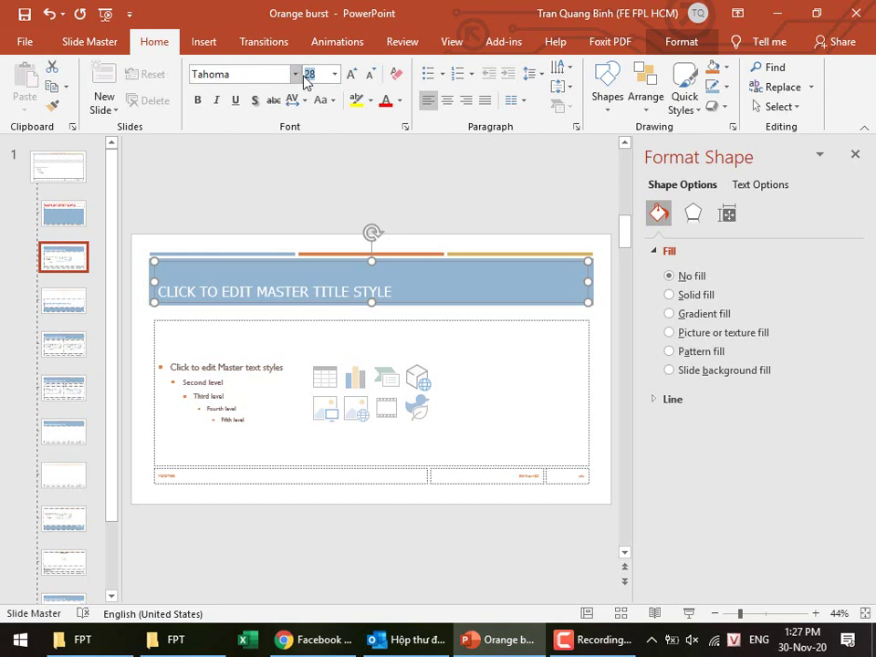
text(30)
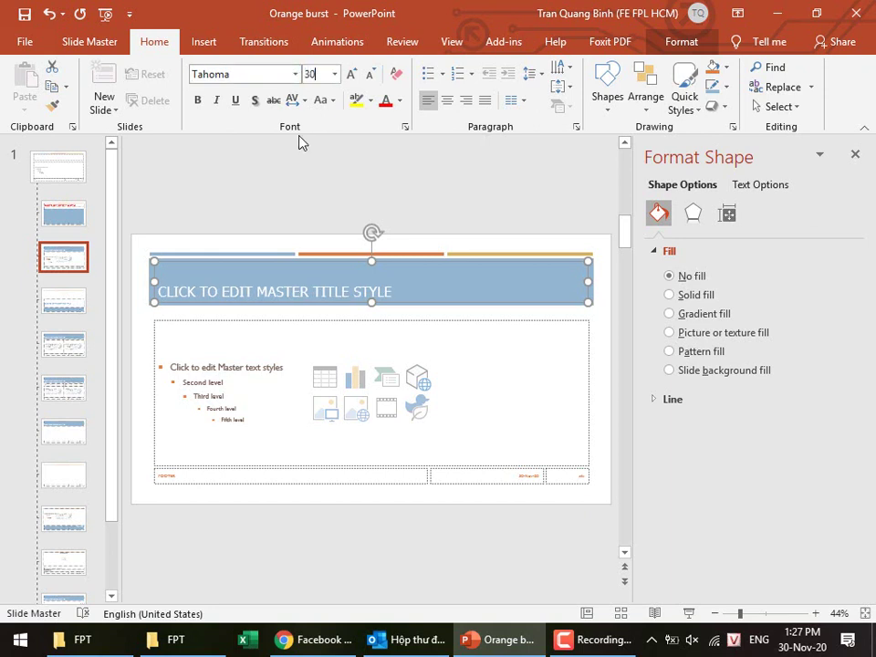
click(200, 101)
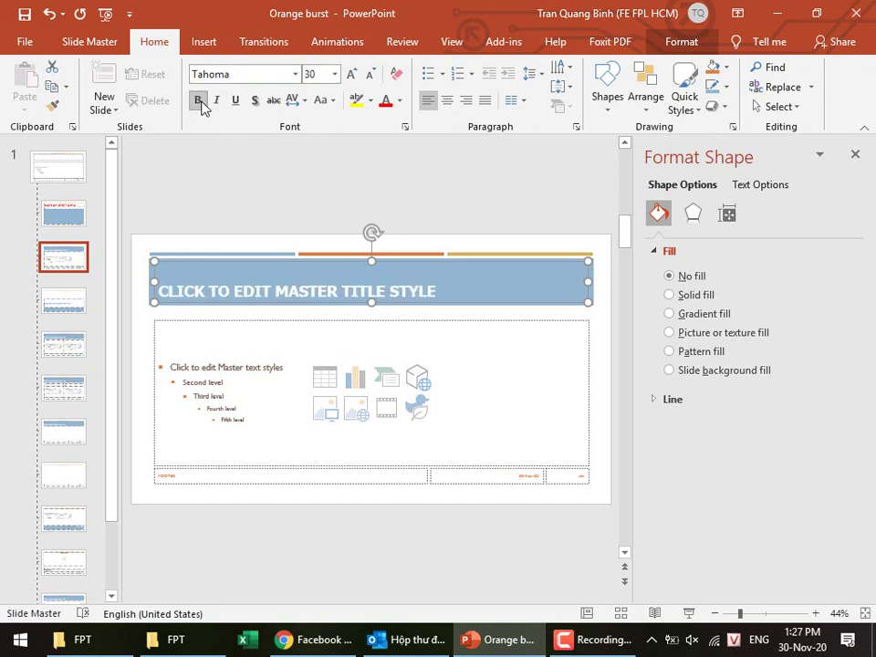
click(400, 103)
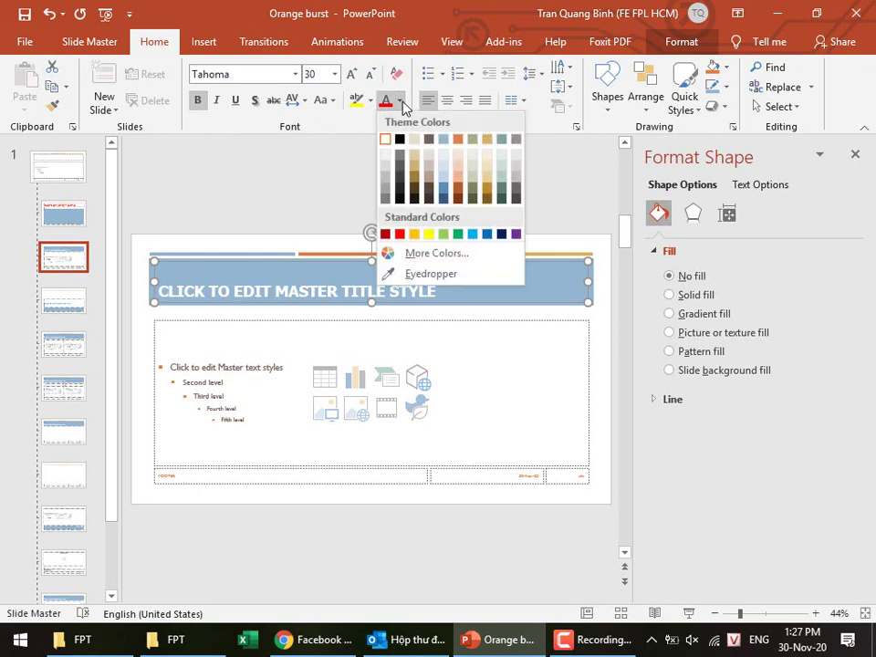
click(429, 234)
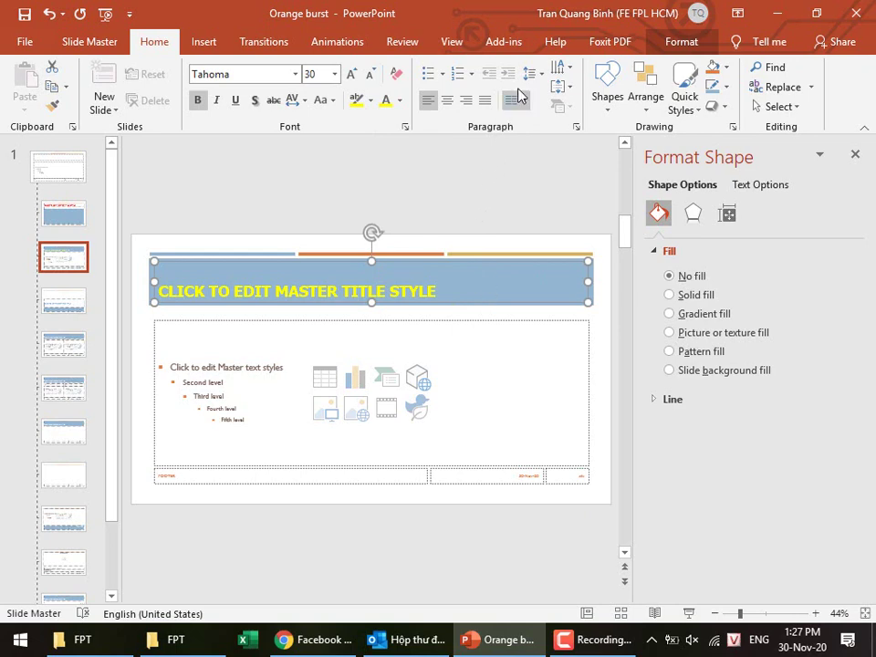
click(451, 43)
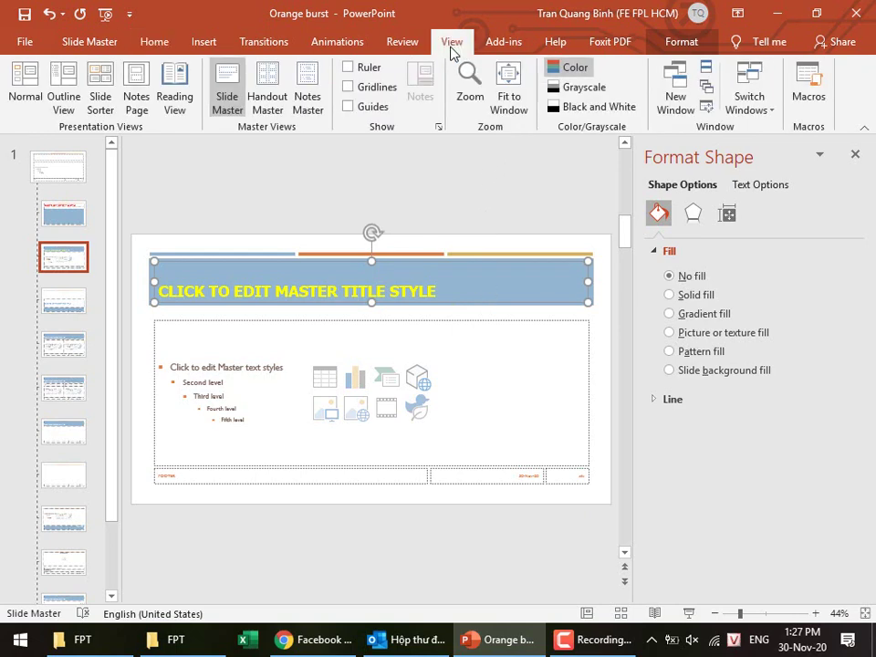
Close Format Background, glance at Handout Master, then close Master View.
click(229, 91)
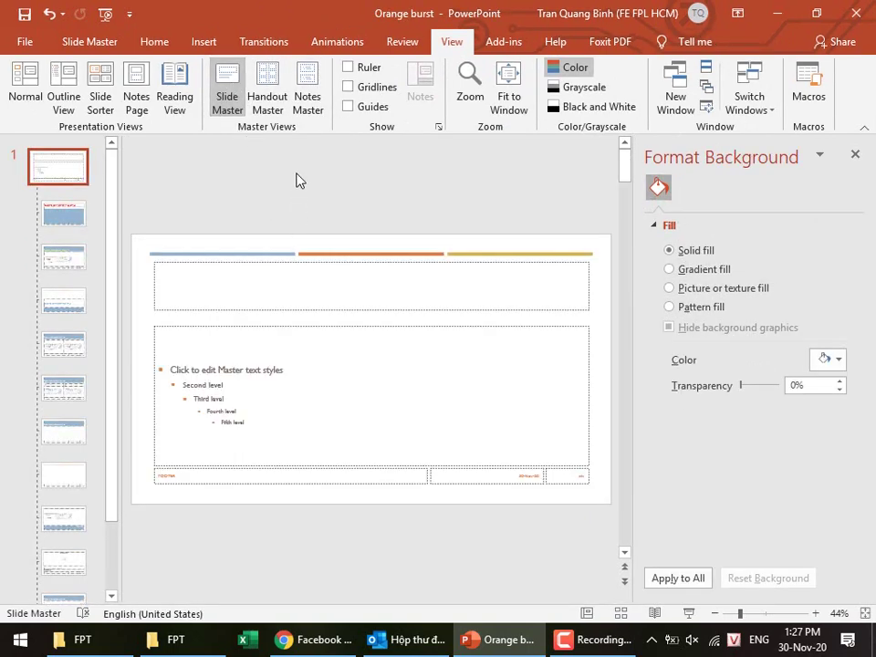
click(854, 154)
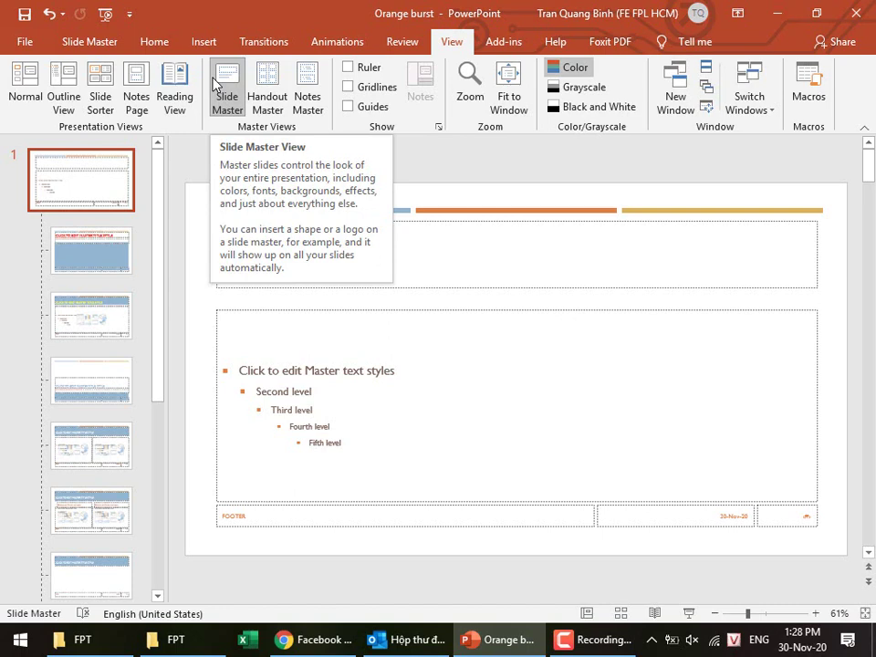
key(Down)
key(Down)
key(Down)
key(Down)
key(Down)
key(Down)
key(Down)
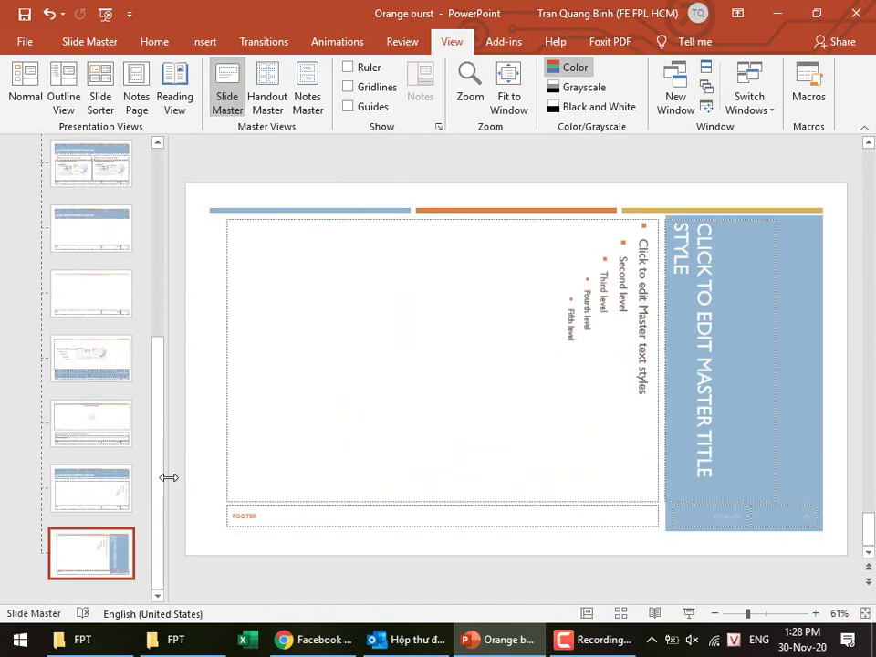
key(Up)
key(Up)
key(Up)
key(Up)
key(Up)
key(Up)
key(Up)
key(Up)
key(Up)
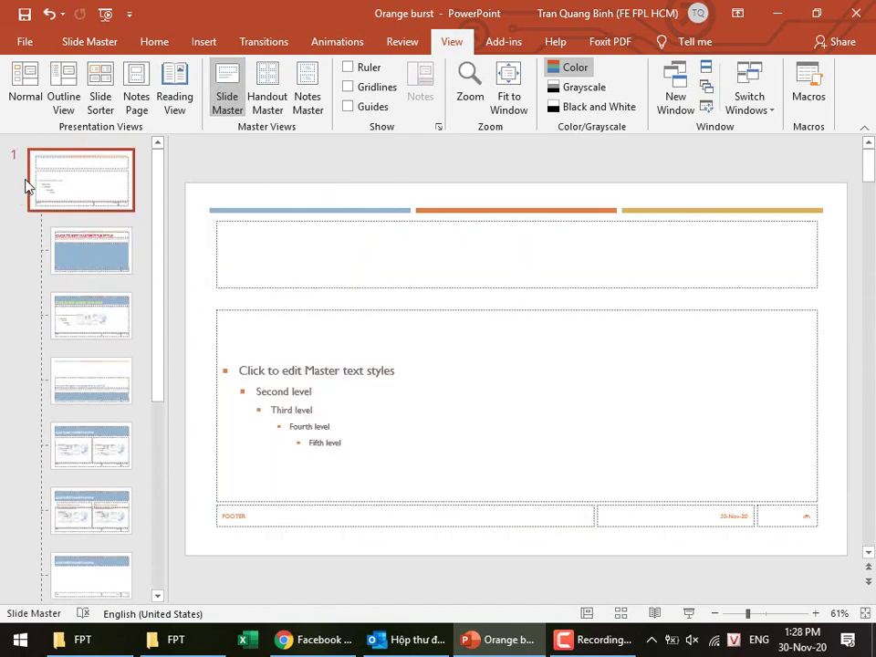
click(268, 97)
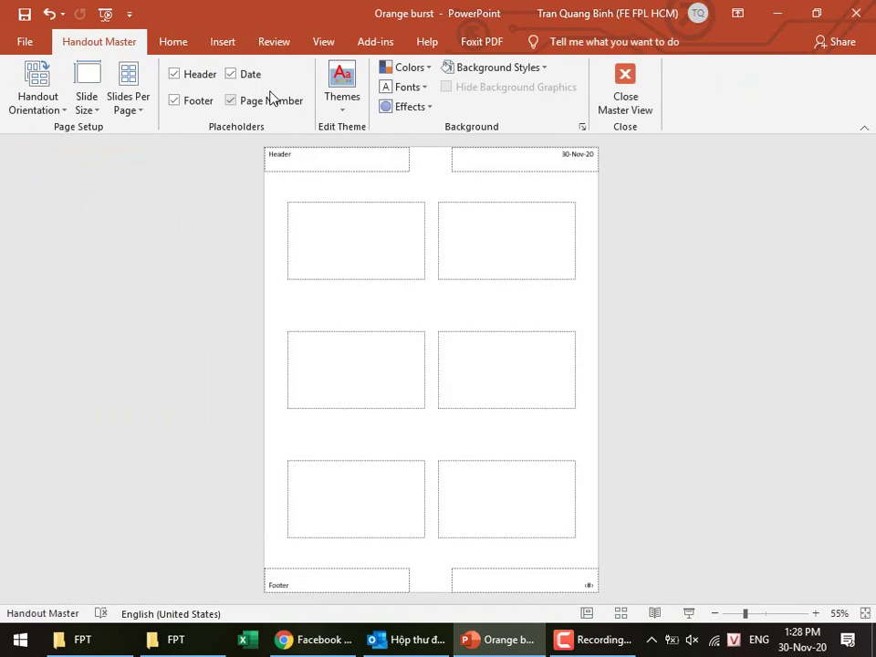
click(628, 84)
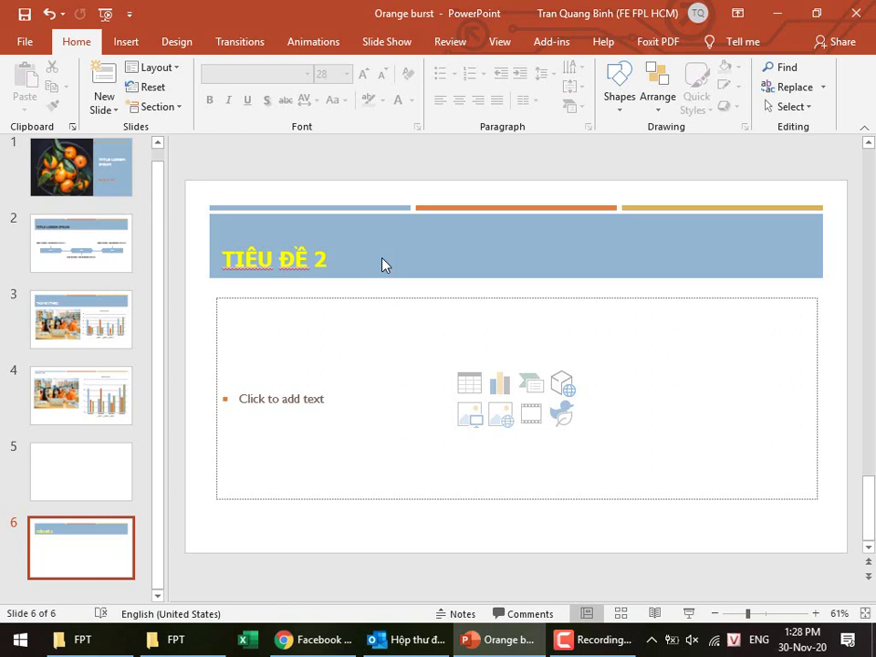
Check slide 6's restyled title, then move to slide 2.
click(243, 259)
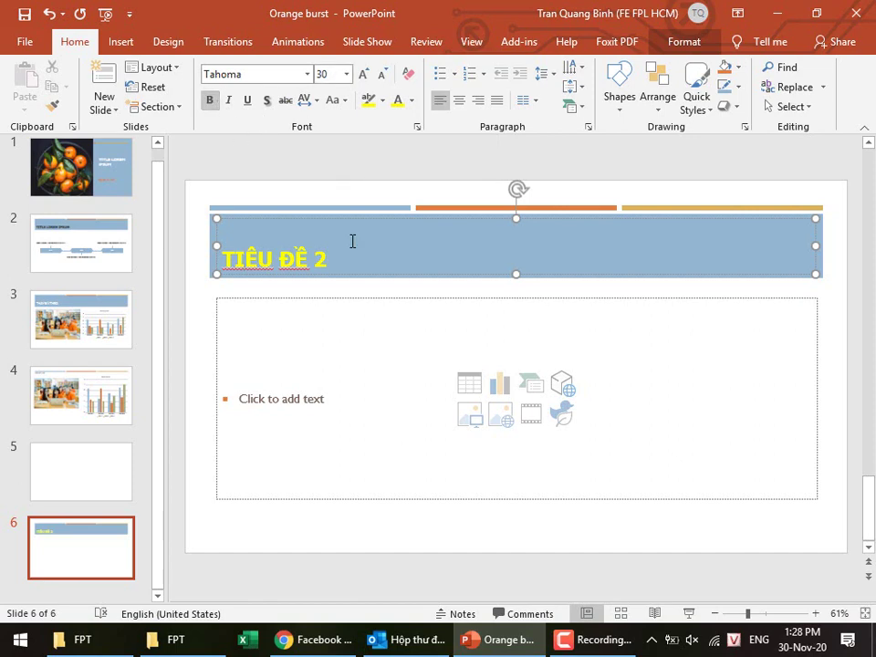
scroll(358, 288, up, 2)
scroll(358, 288, up, 1)
scroll(273, 228, up, 2)
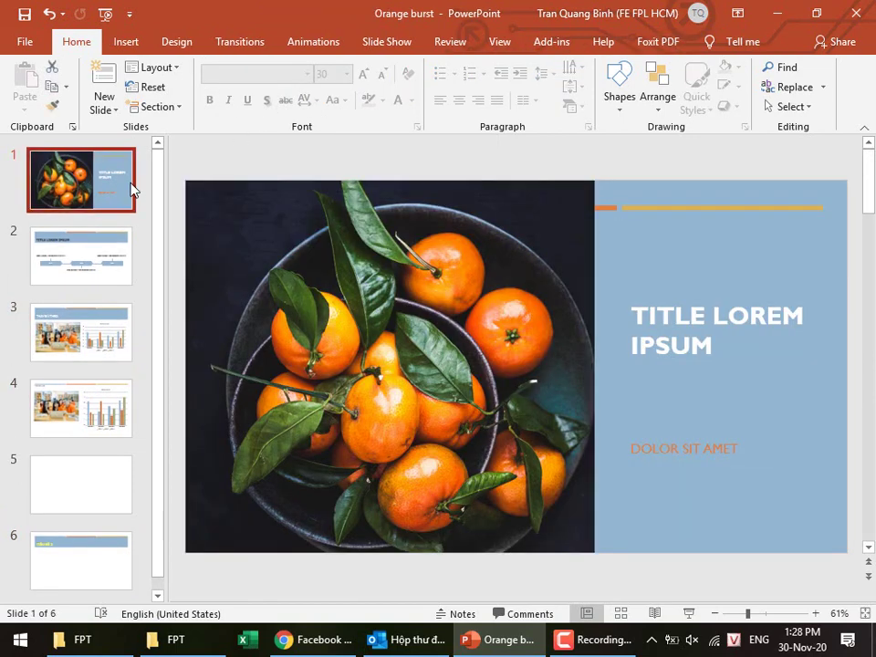
click(97, 266)
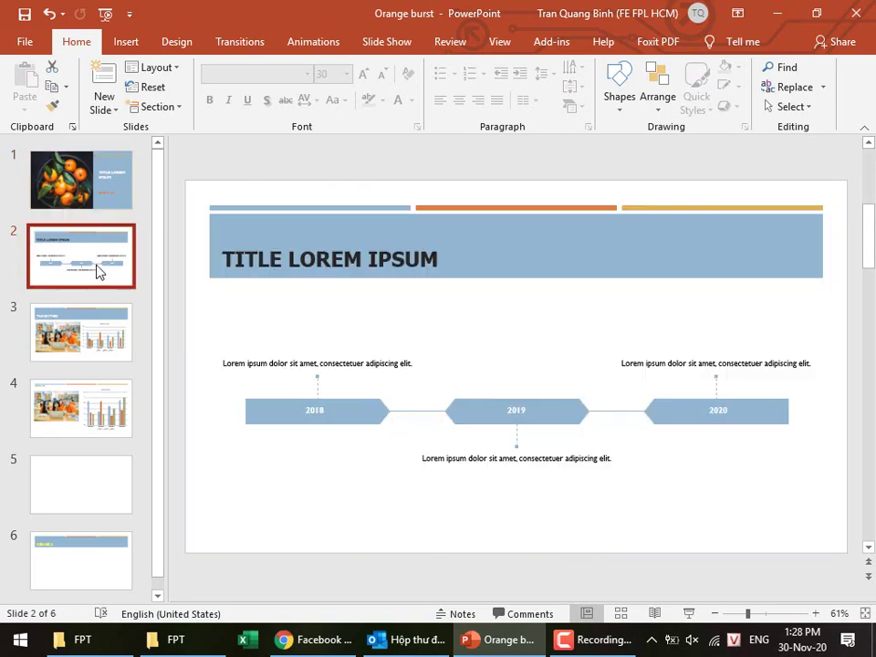
Insert a new slide 2 after slide 1 using the Title Slide layout.
right_click(136, 222)
click(188, 275)
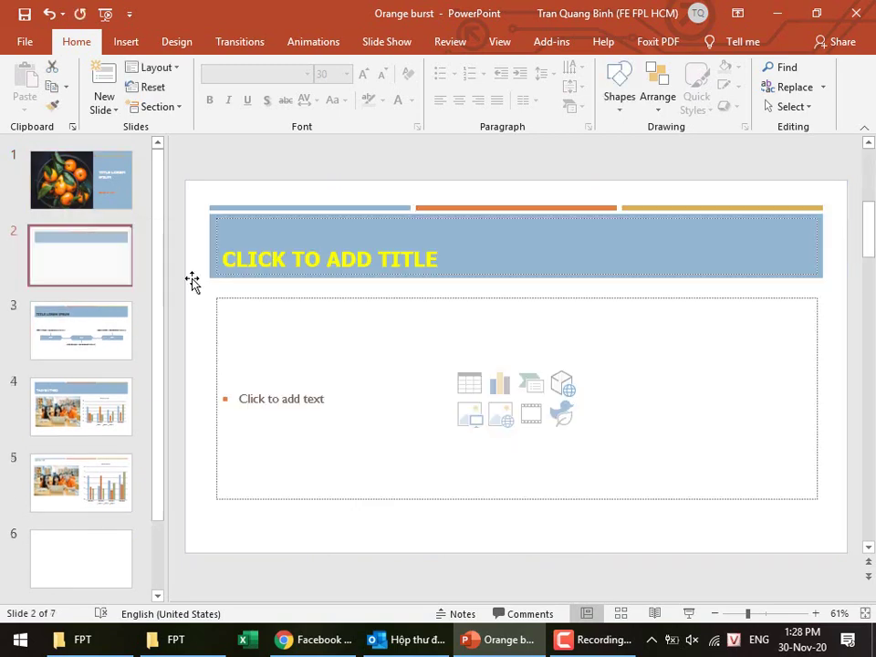
right_click(94, 243)
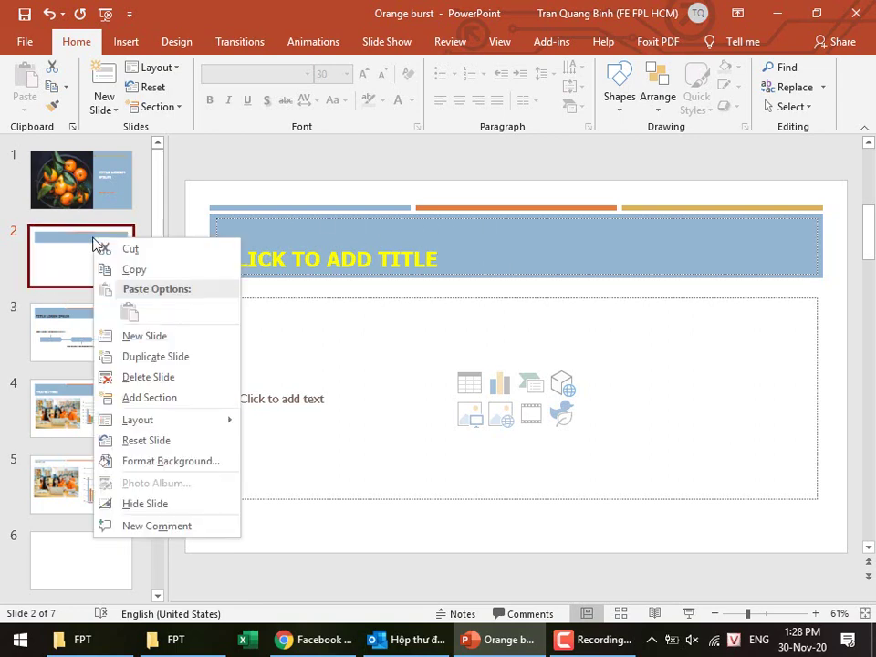
mouse_move(138, 420)
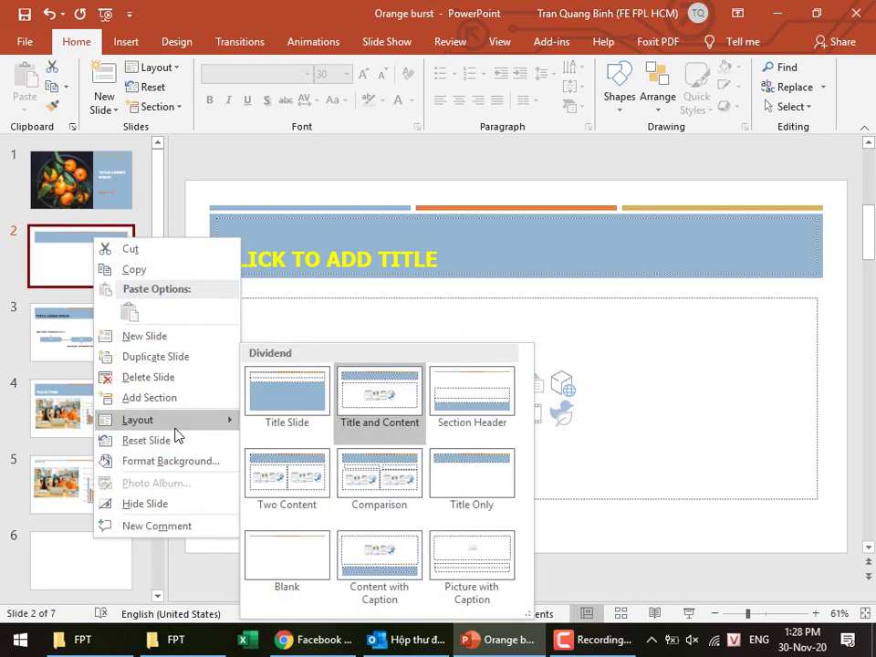
click(302, 387)
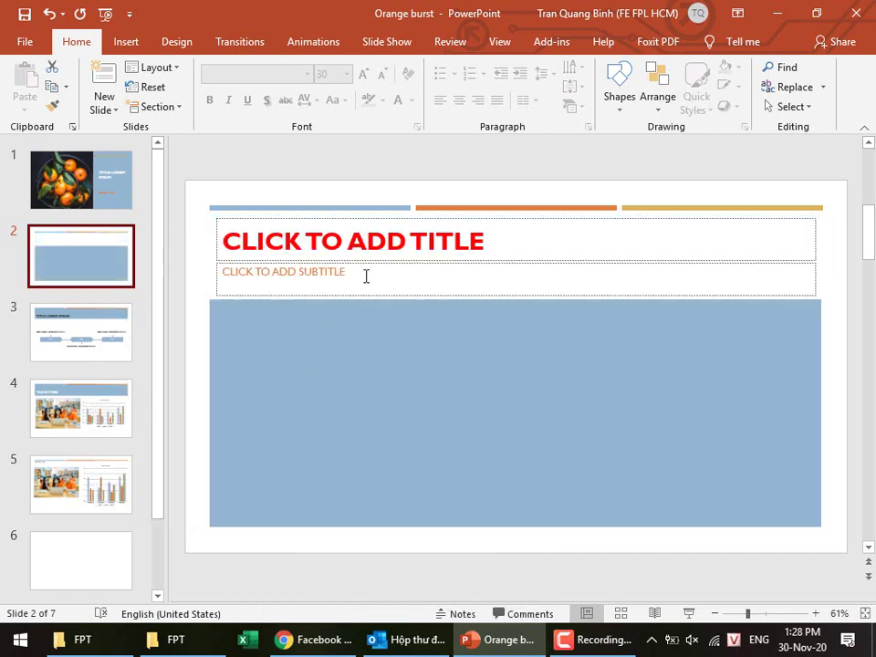
Type 'SDHDGHDFGHDFHG' as slide 2's title.
click(578, 250)
text(SDHDGH)
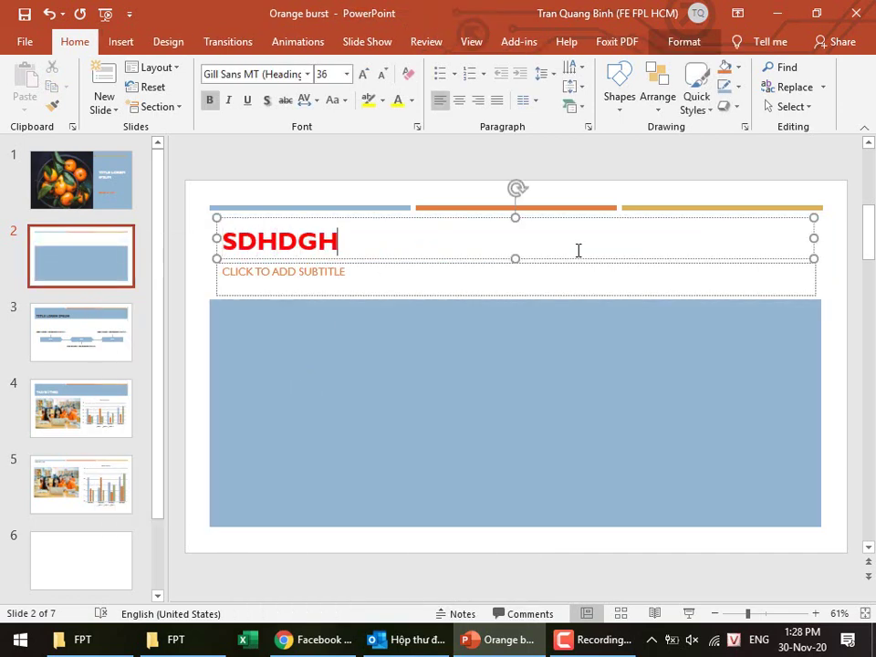
text(DFGHDFHG)
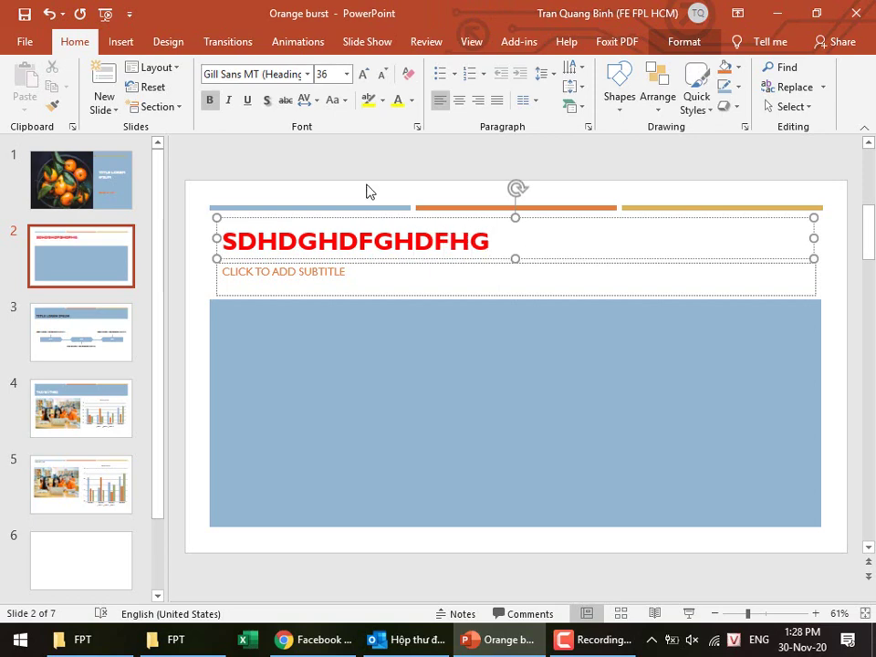
click(344, 172)
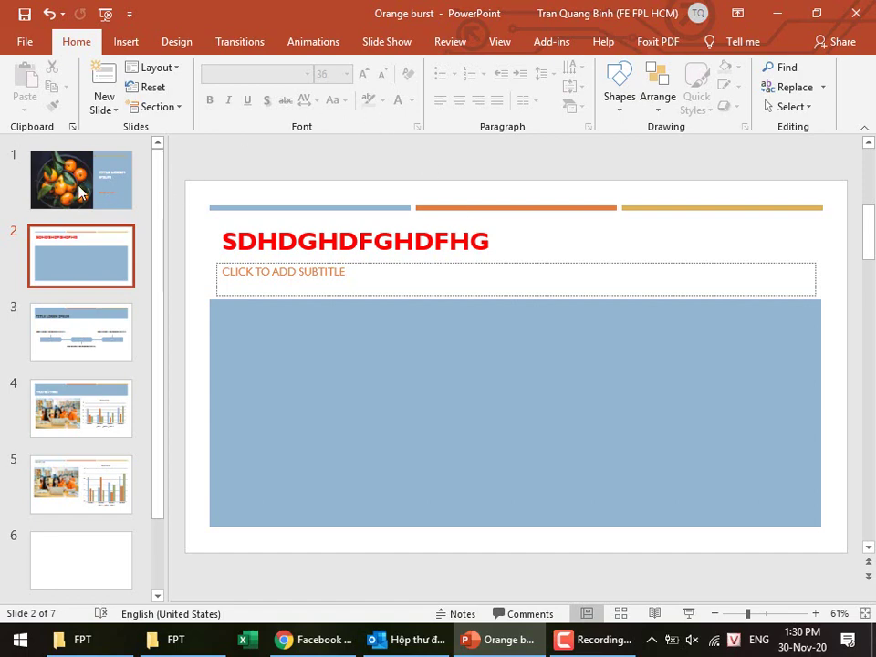
Flip through slides 1, 3, 2 and 1, then settle on slide 4 with the Insert ribbon showing.
click(80, 191)
click(42, 306)
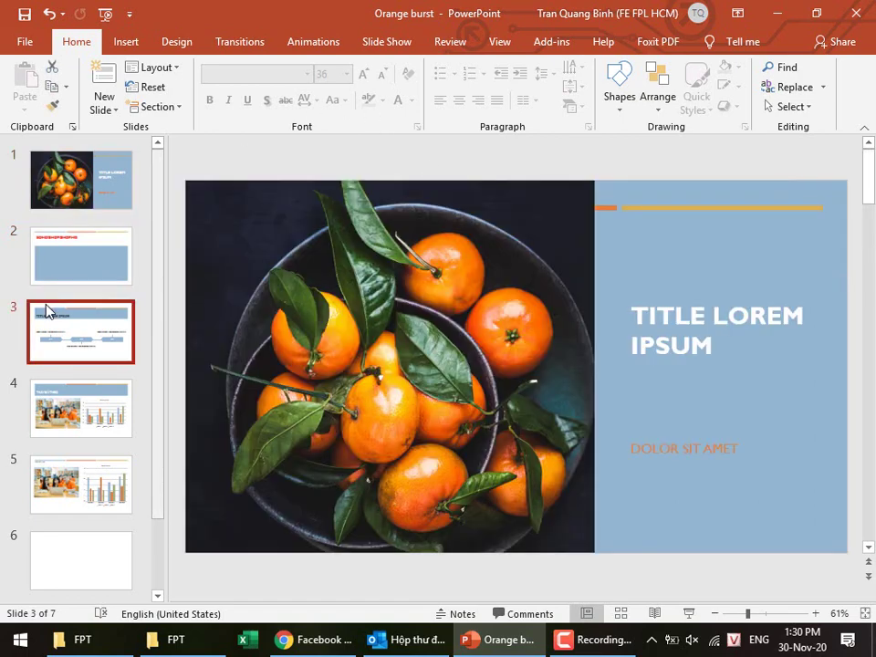
click(65, 258)
click(71, 185)
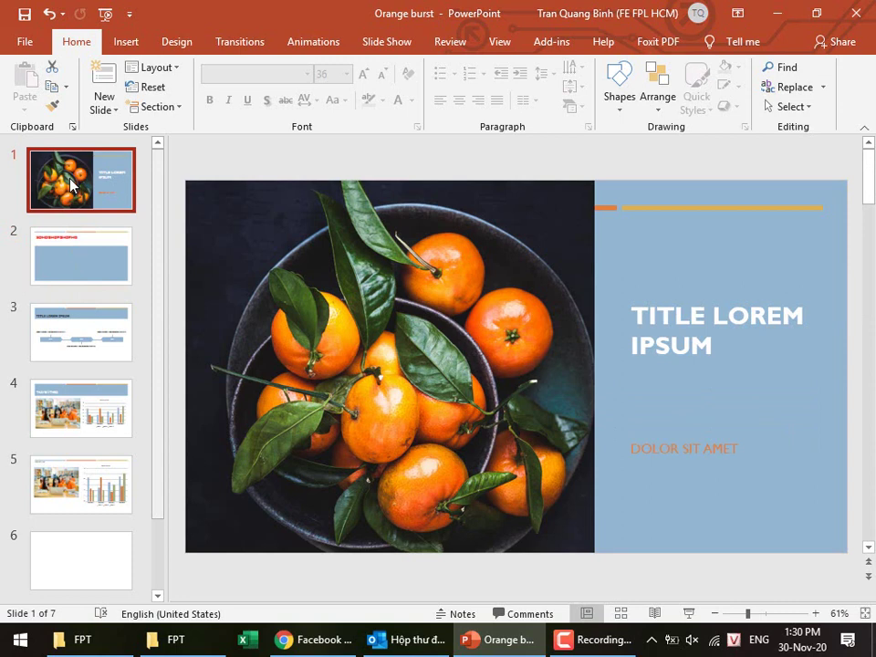
click(95, 429)
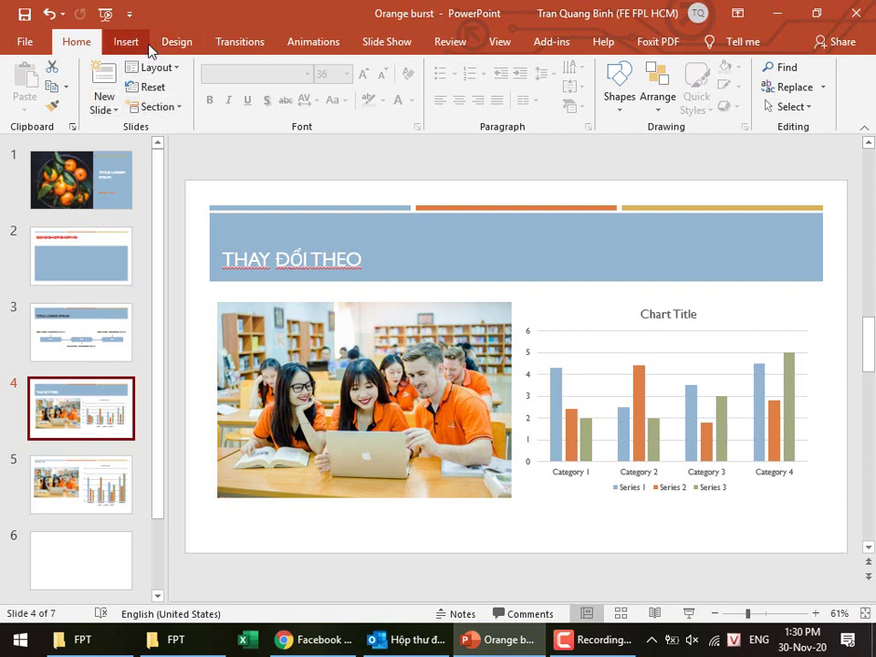
click(144, 45)
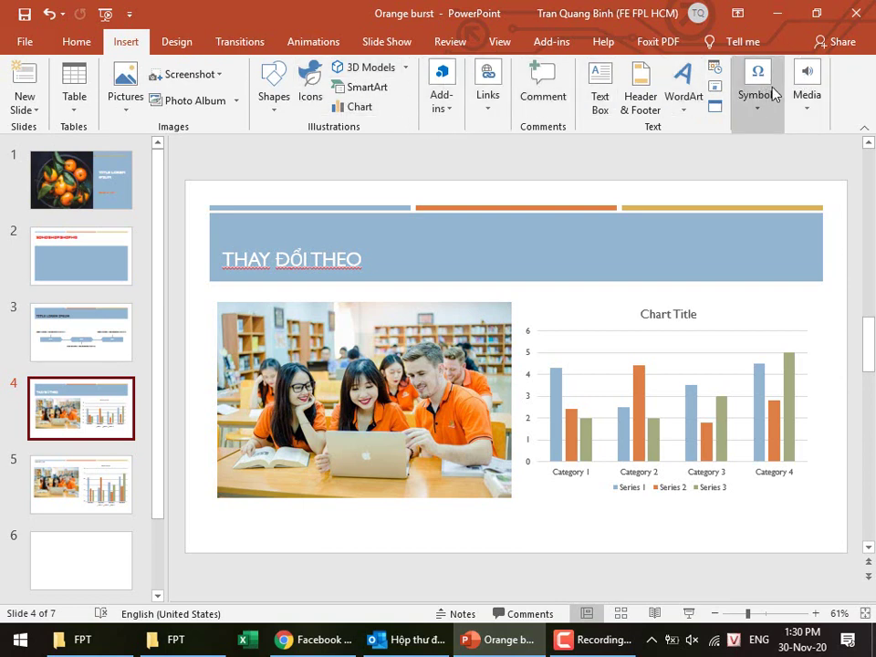
Review the Media choices (Video, Audio, Screen Recording), then switch to the Design ribbon.
click(797, 111)
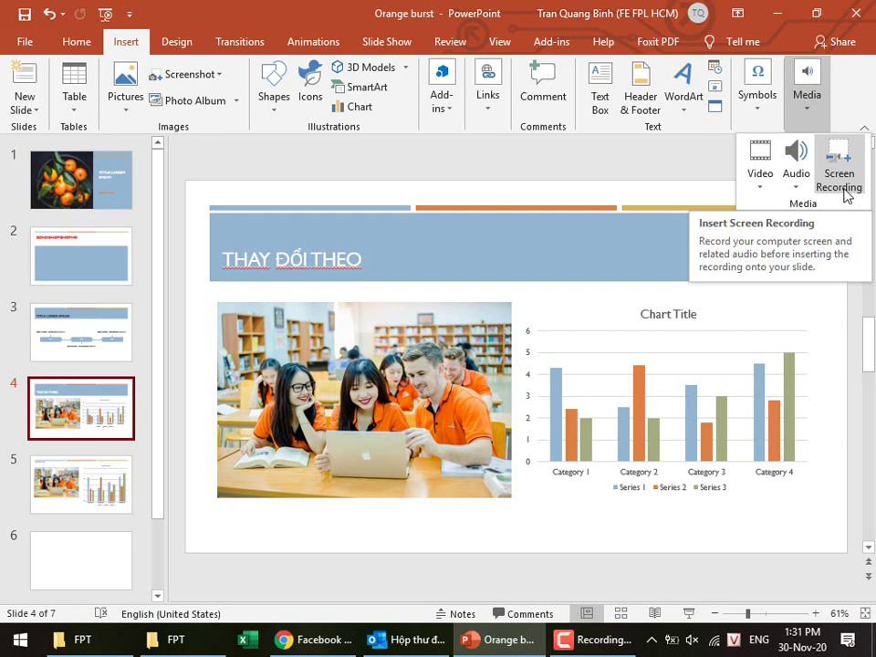
click(187, 43)
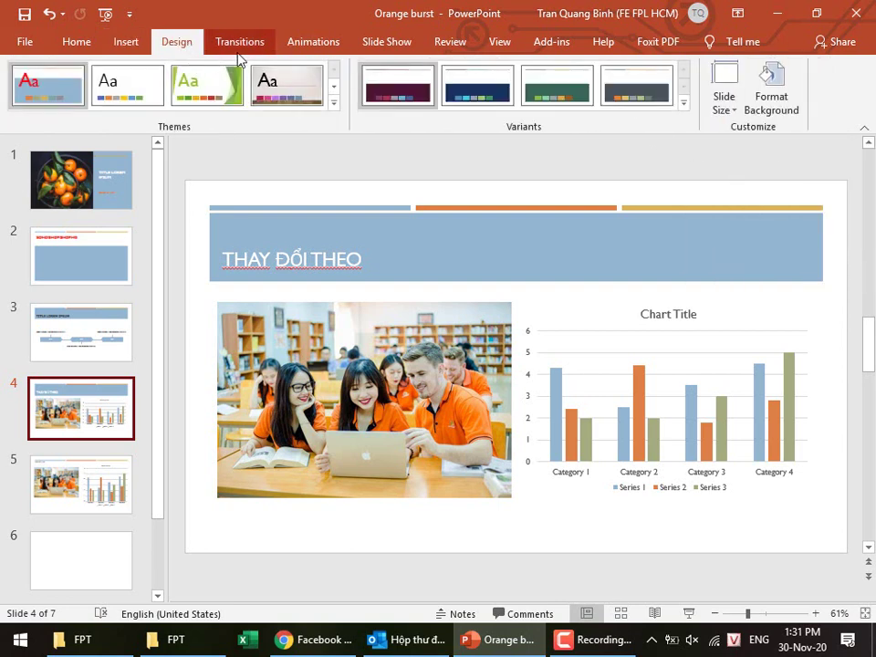
Look over the Slide Size choices without changing them, then open Format Background.
click(725, 110)
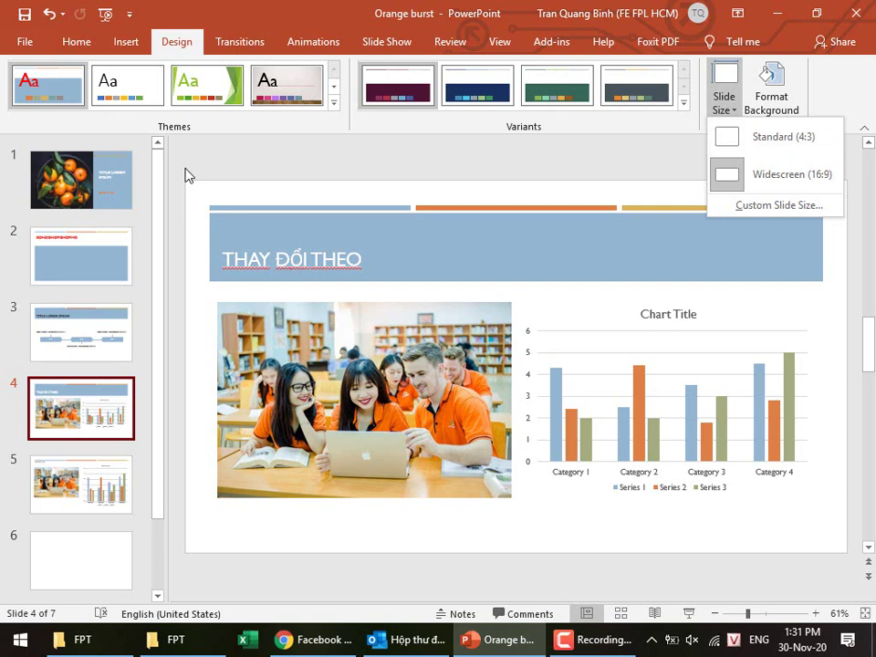
click(202, 193)
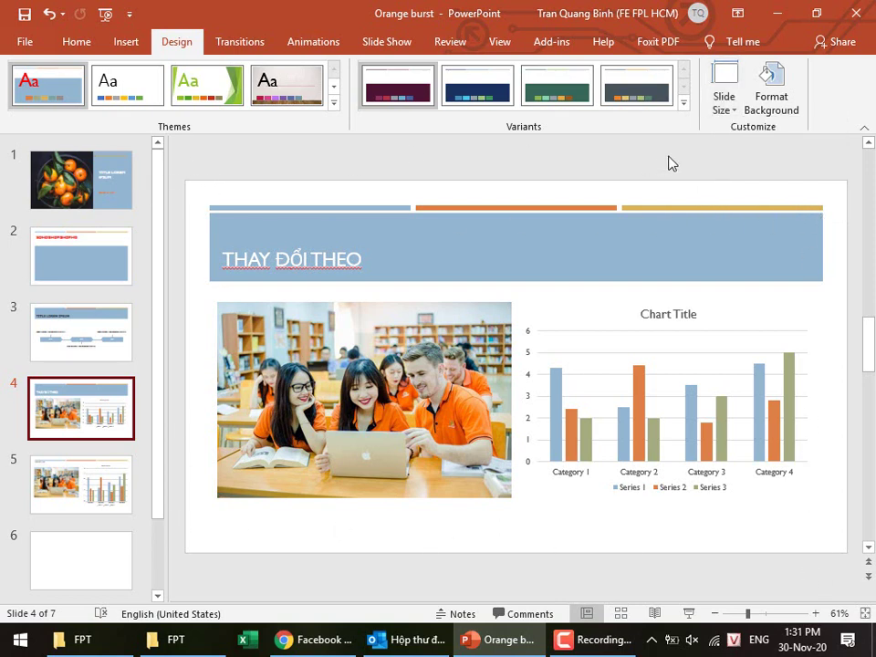
click(722, 107)
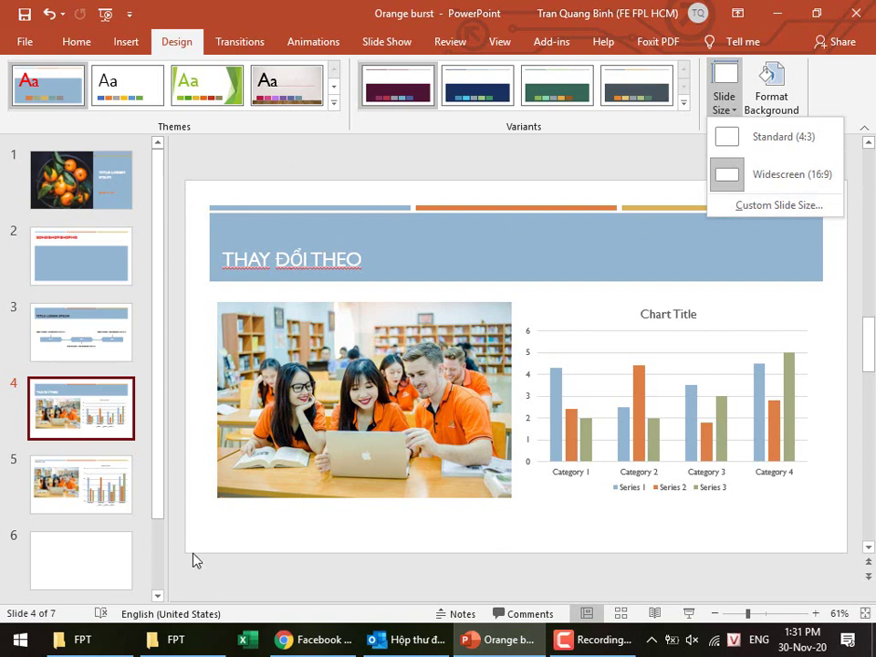
click(251, 160)
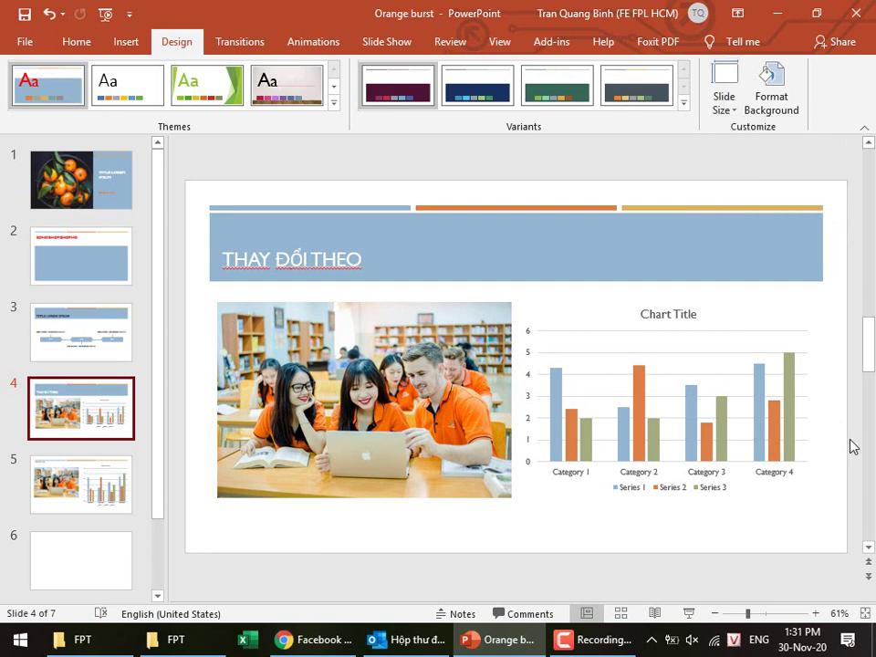
click(752, 82)
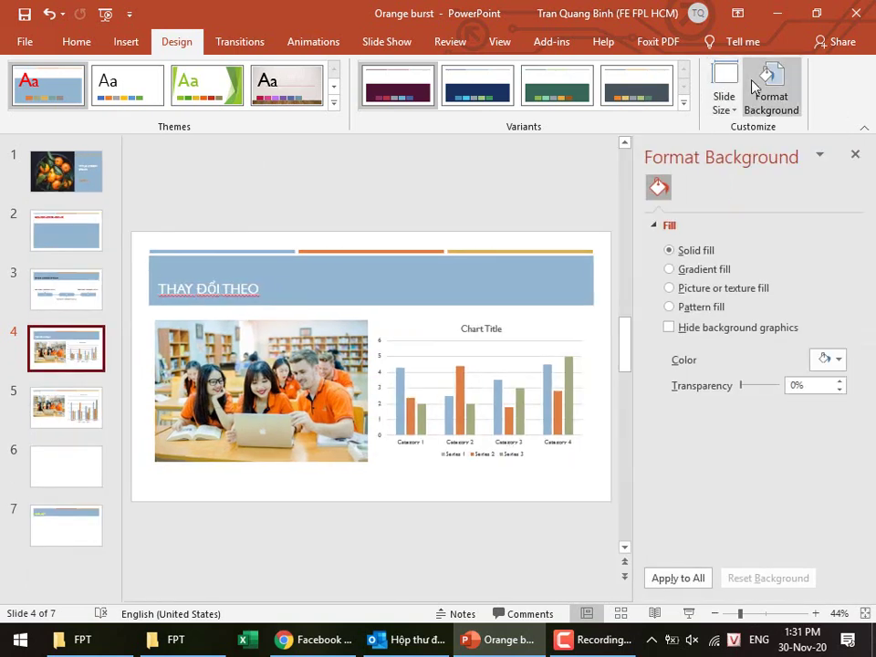
Close Format Background and show the Slide Size choices: Standard (4:3) and Widescreen (16:9).
click(854, 153)
click(726, 101)
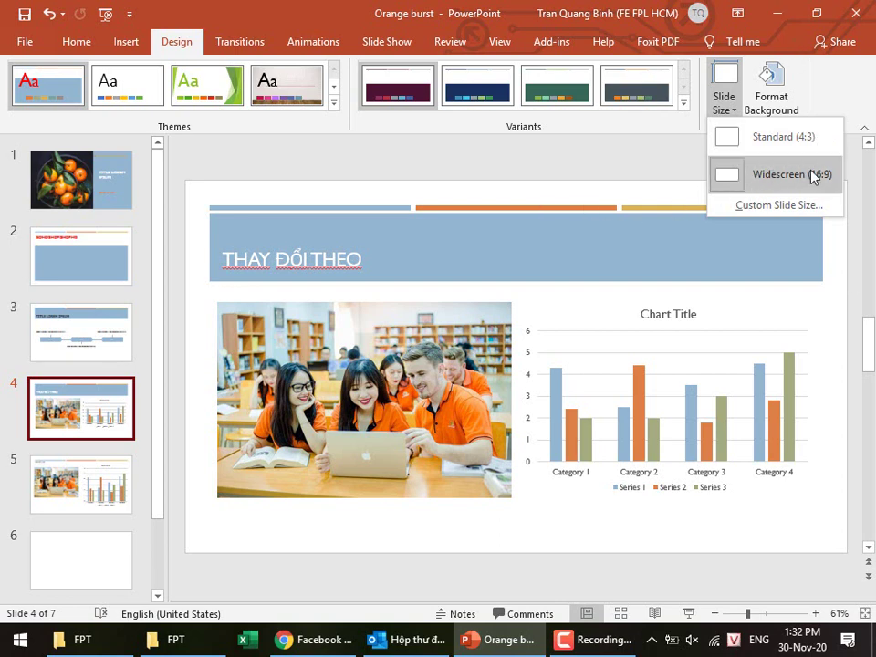
Dismiss the Slide Size list and present the slide show from slide 4.
click(598, 181)
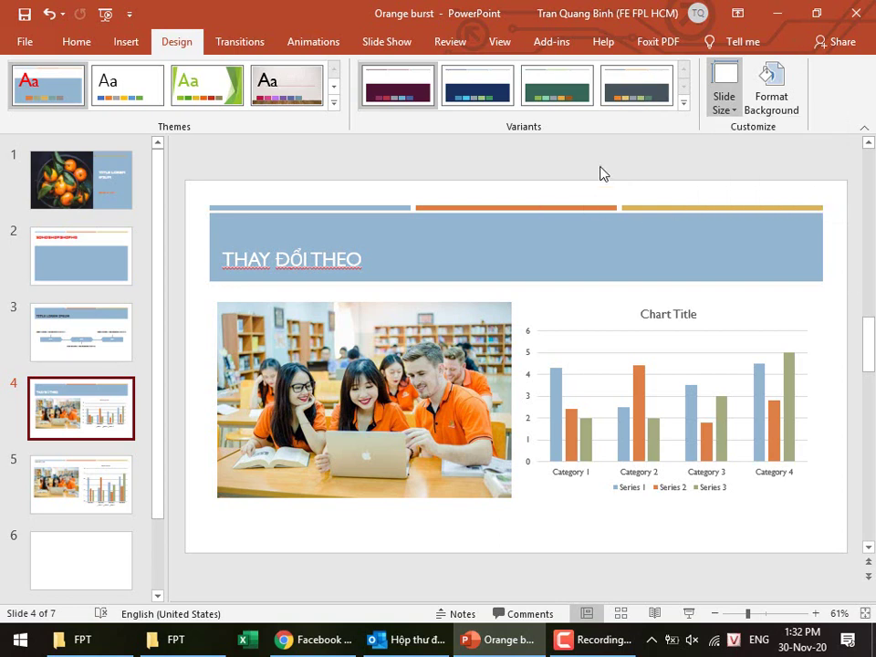
click(691, 613)
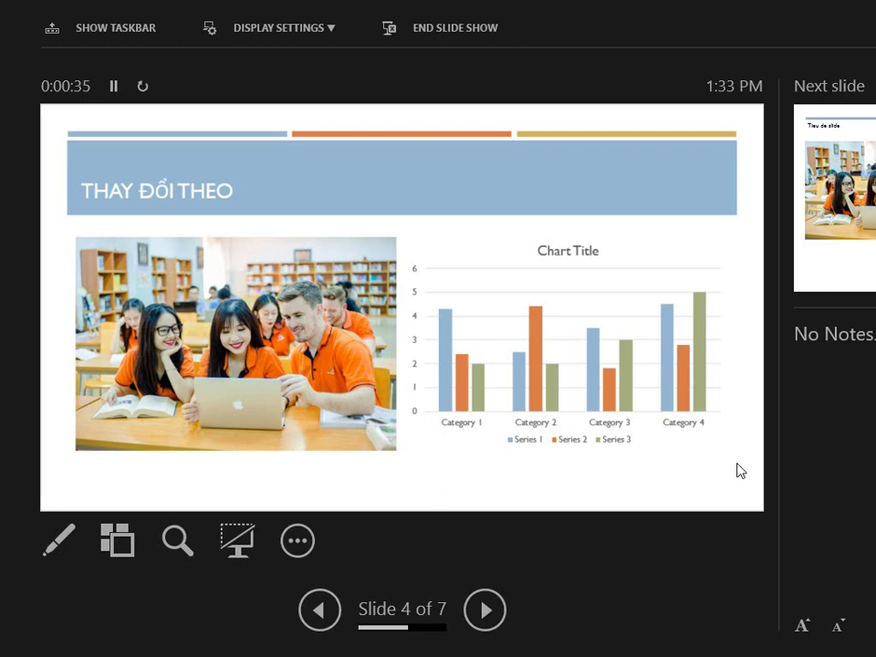
End the slide show and resize the deck to Standard (4:3), maximizing content.
key(Escape)
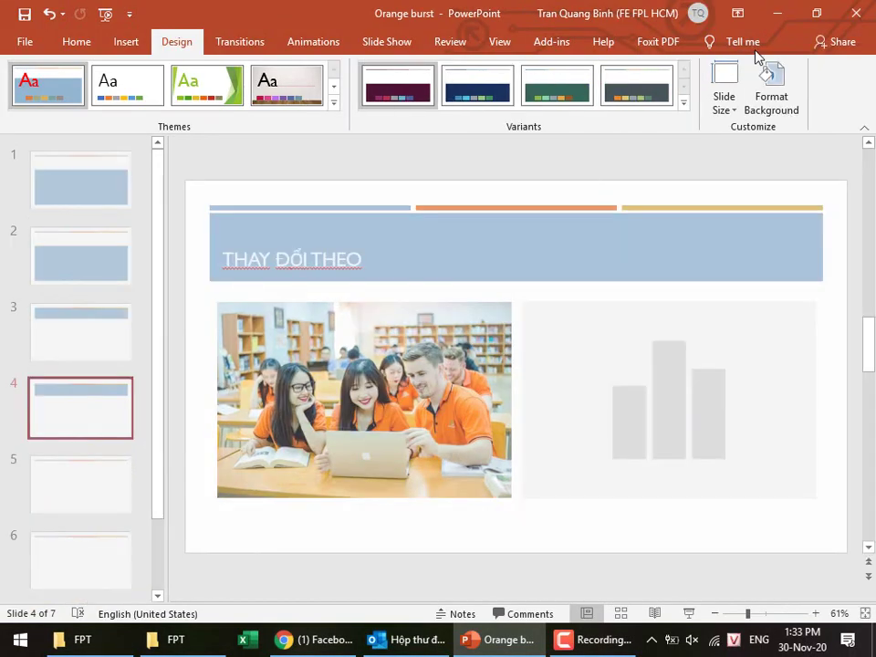
click(725, 91)
click(730, 138)
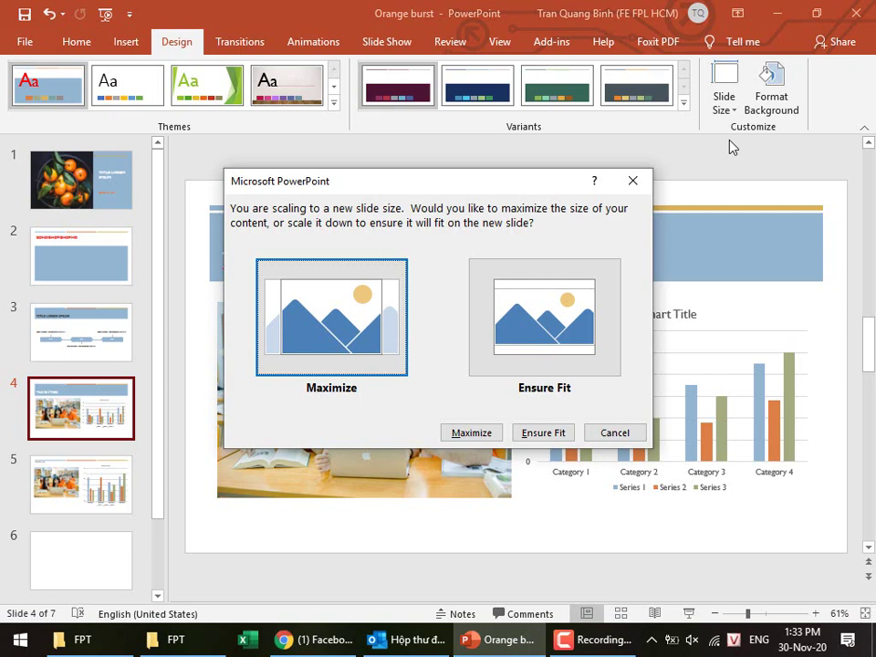
key(Escape)
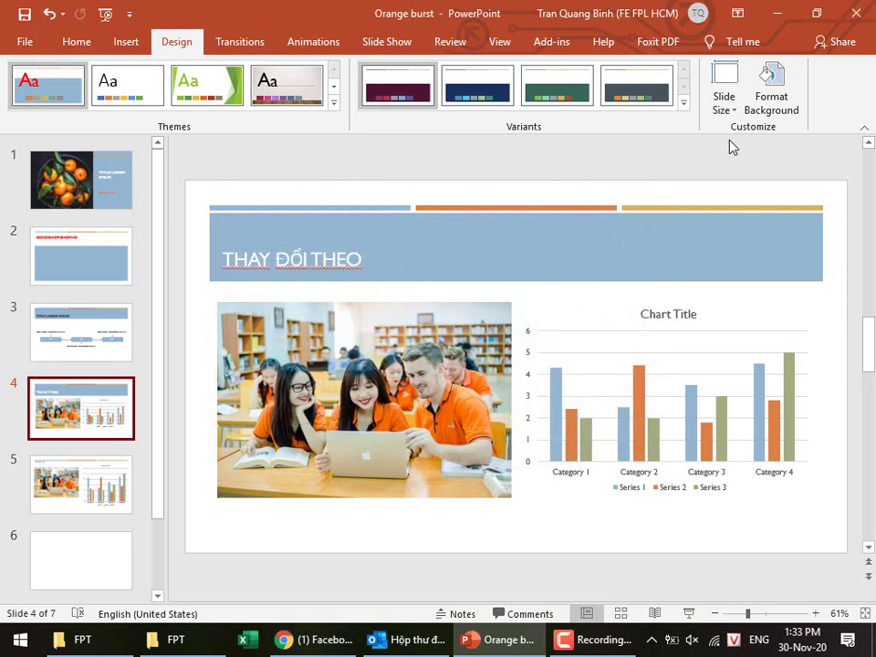
click(727, 96)
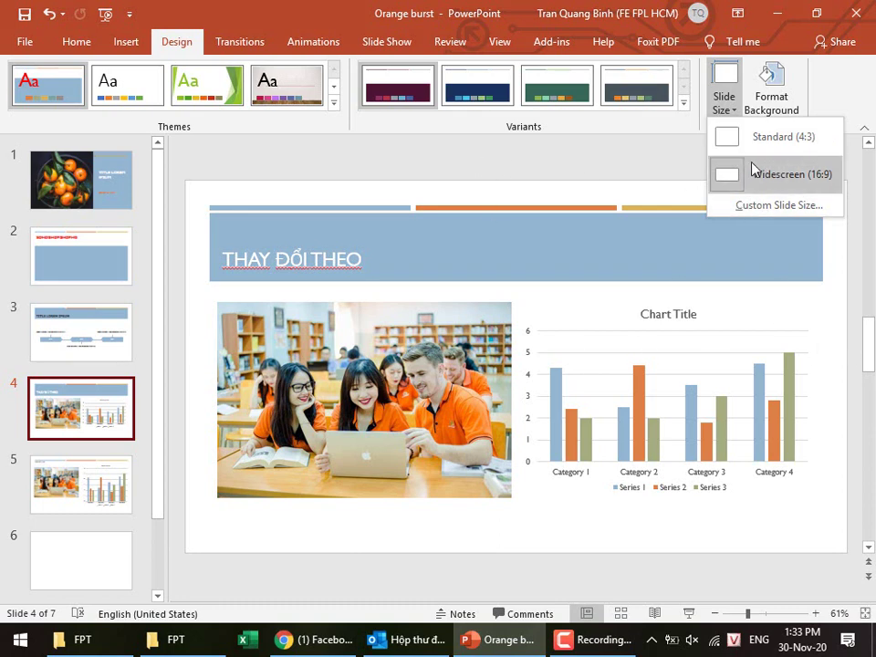
click(775, 142)
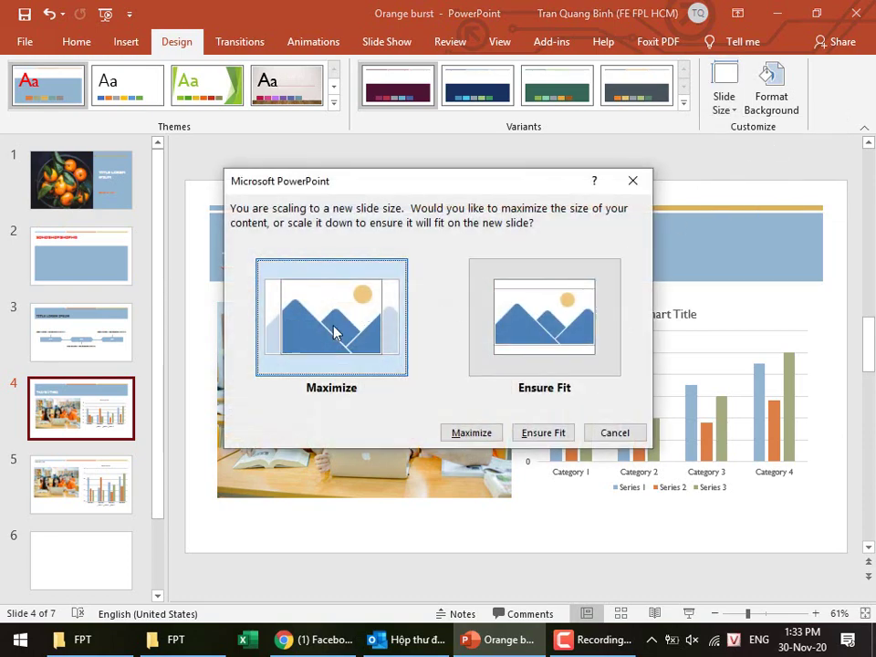
click(337, 332)
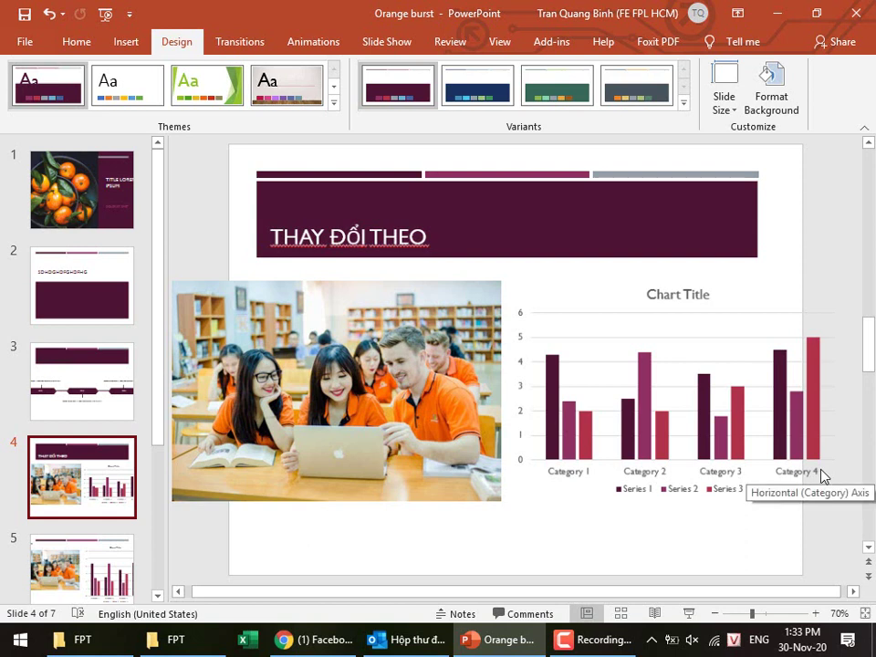
Add a new slide 8 after slide 7 with the Two Content layout.
scroll(91, 411, down, 5)
scroll(97, 547, down, 1)
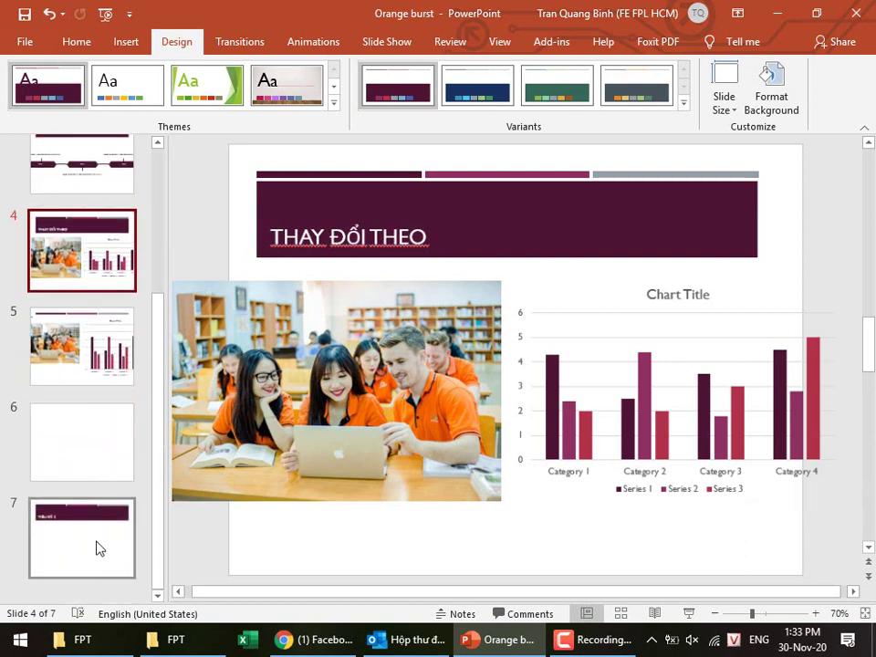
right_click(65, 597)
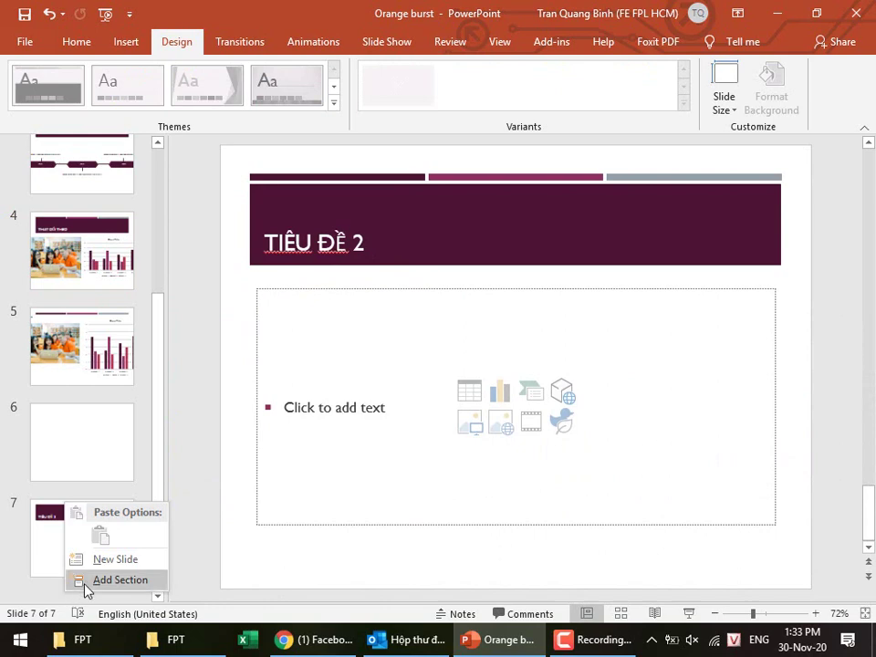
click(115, 565)
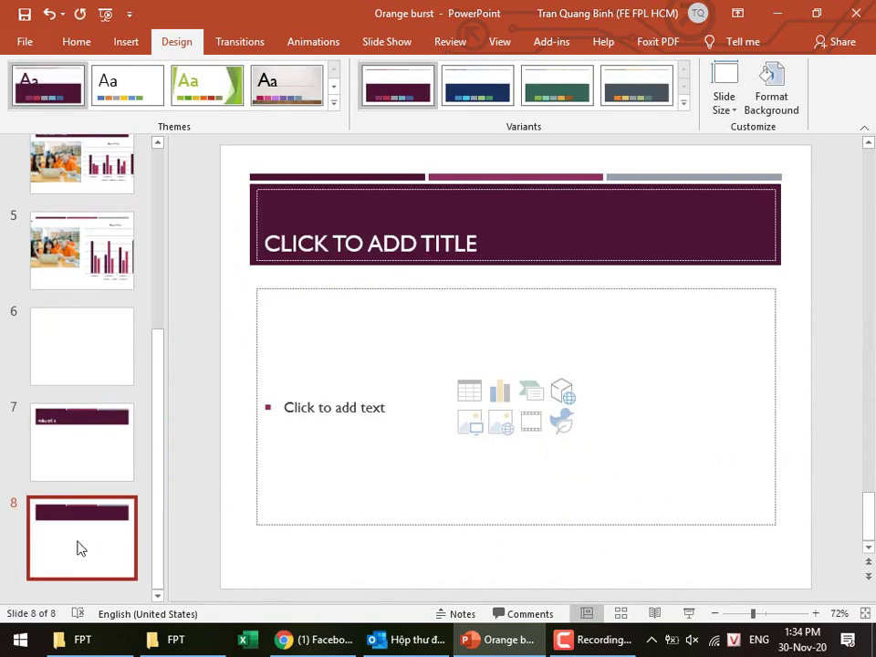
right_click(77, 542)
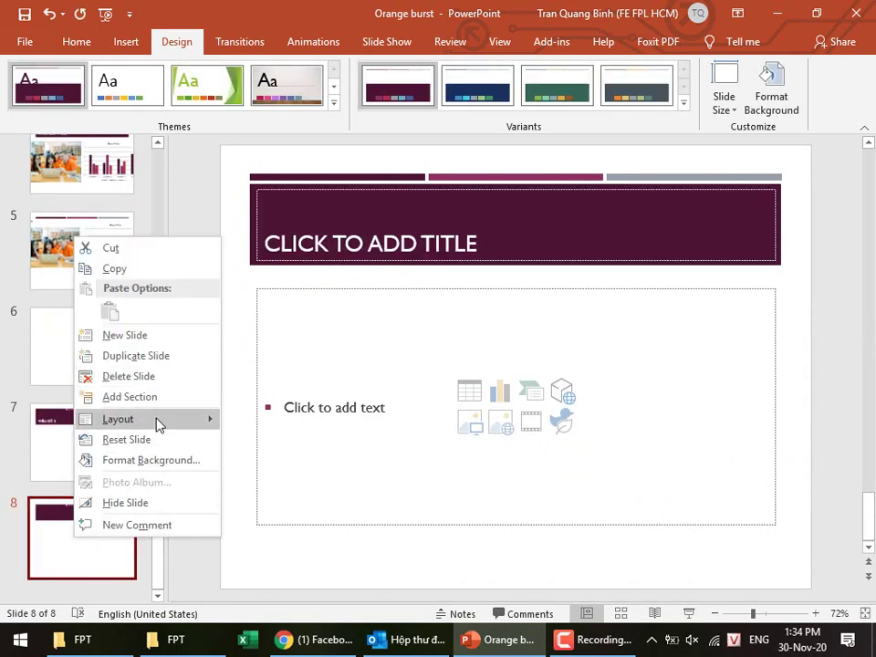
mouse_move(118, 419)
click(263, 456)
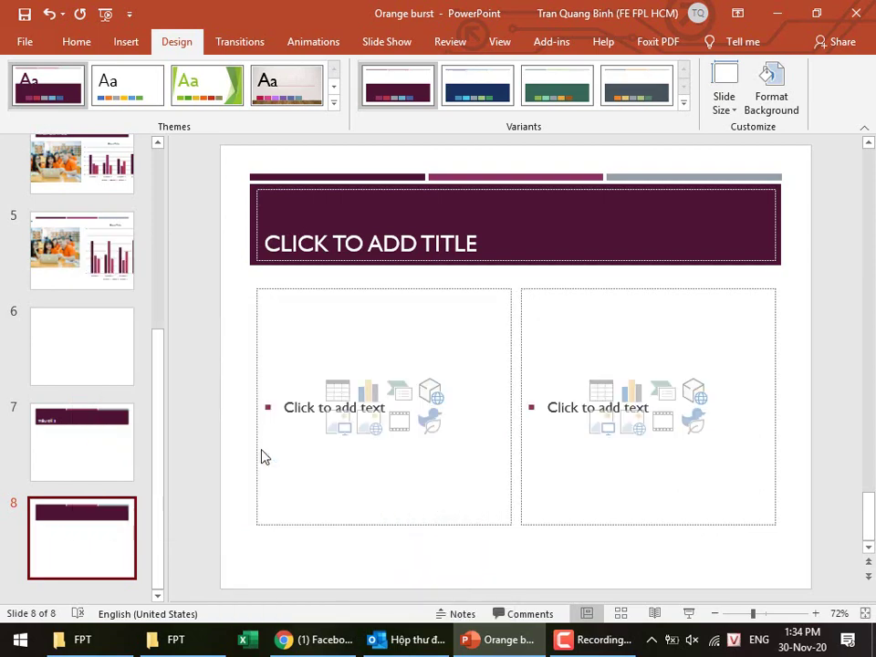
Put photo 5_3 on the left and a clustered column chart on the right.
click(333, 425)
click(229, 193)
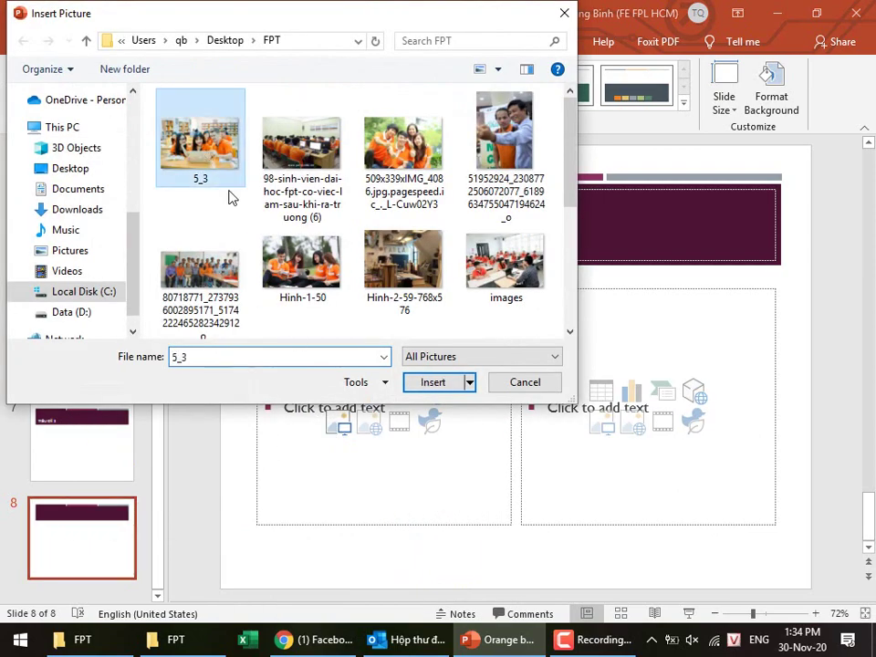
click(443, 392)
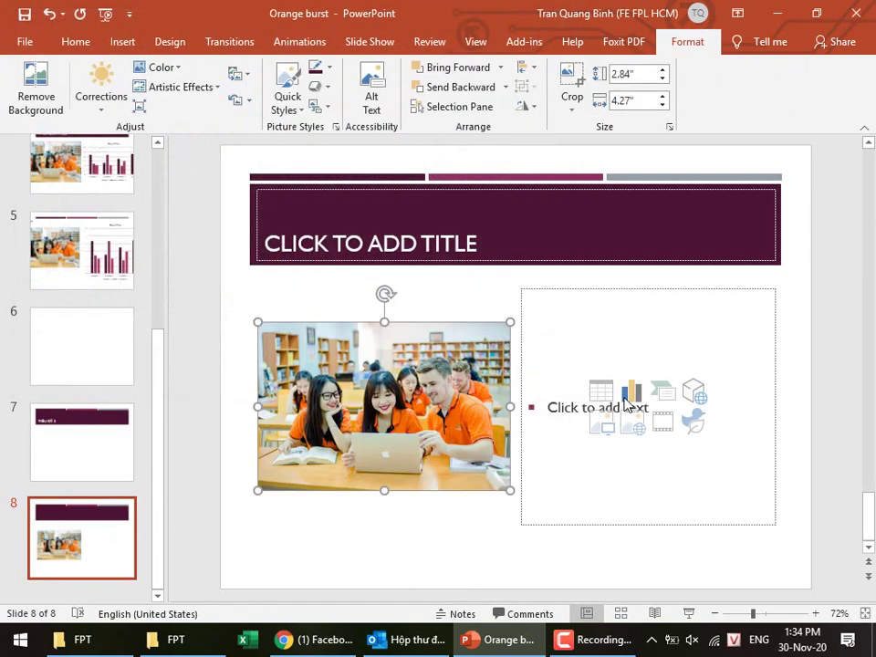
click(626, 400)
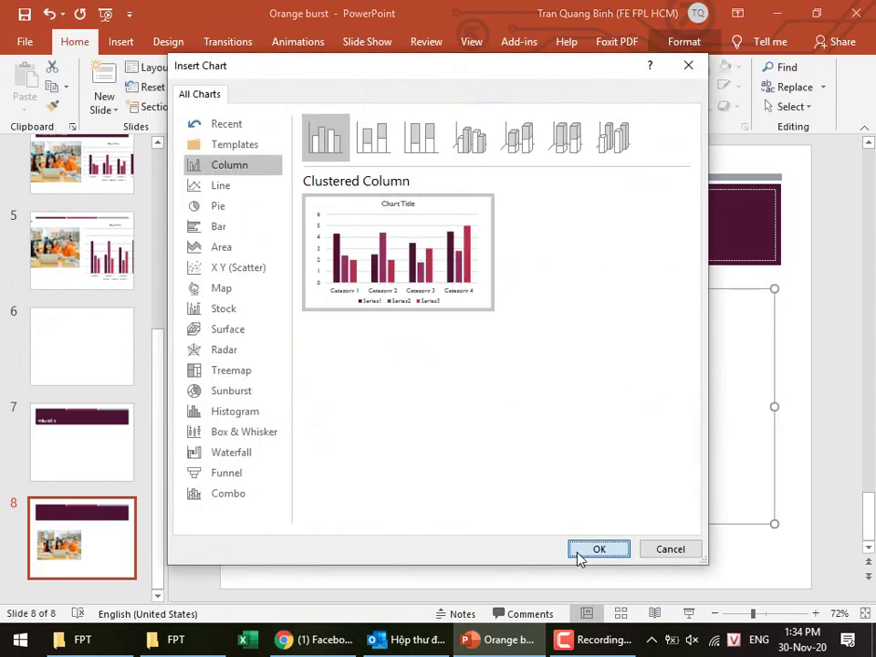
click(579, 550)
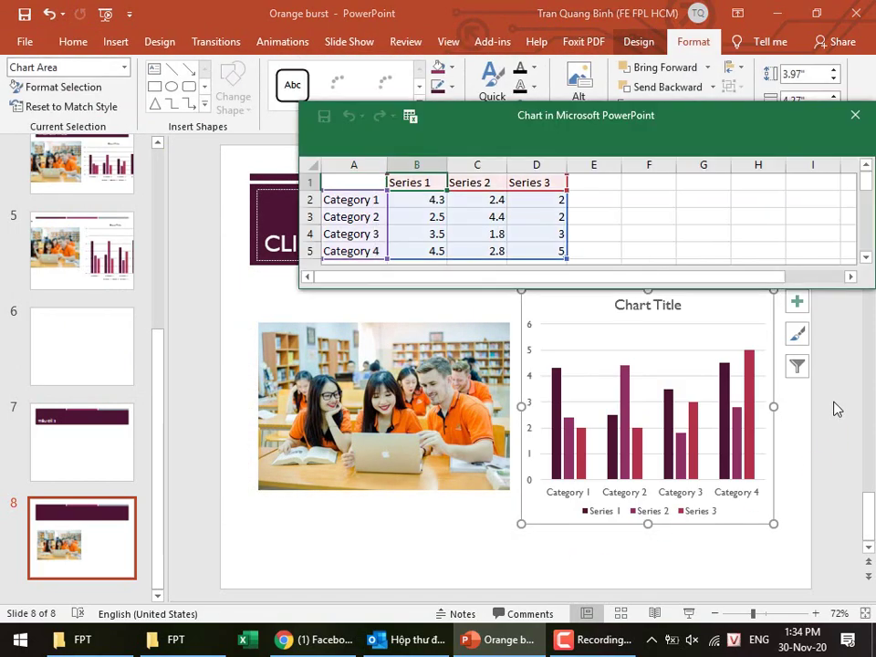
click(848, 388)
click(855, 115)
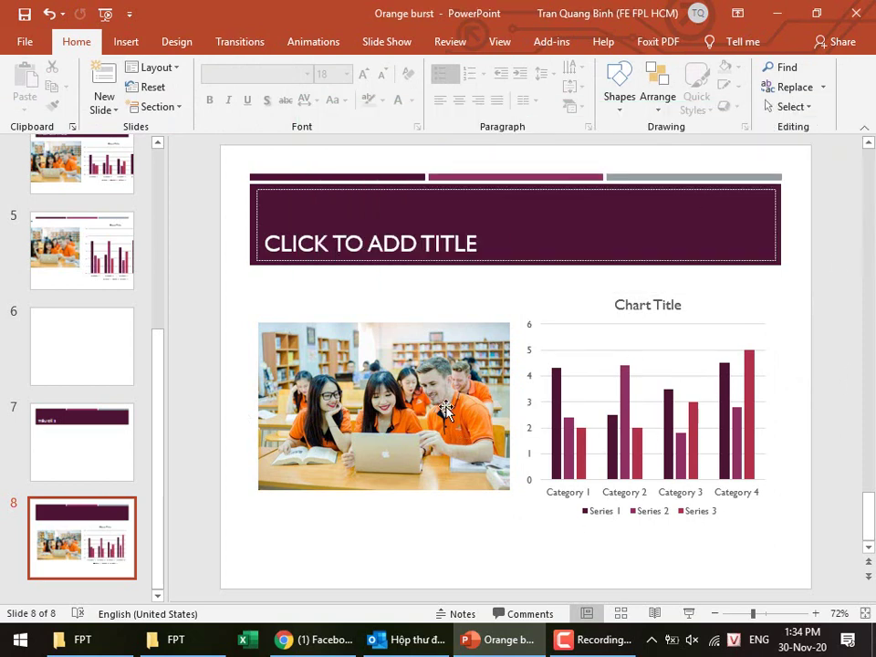
Scroll the thumbnails and reselect slide 8 for editing.
scroll(209, 365, up, 3)
scroll(209, 365, up, 3)
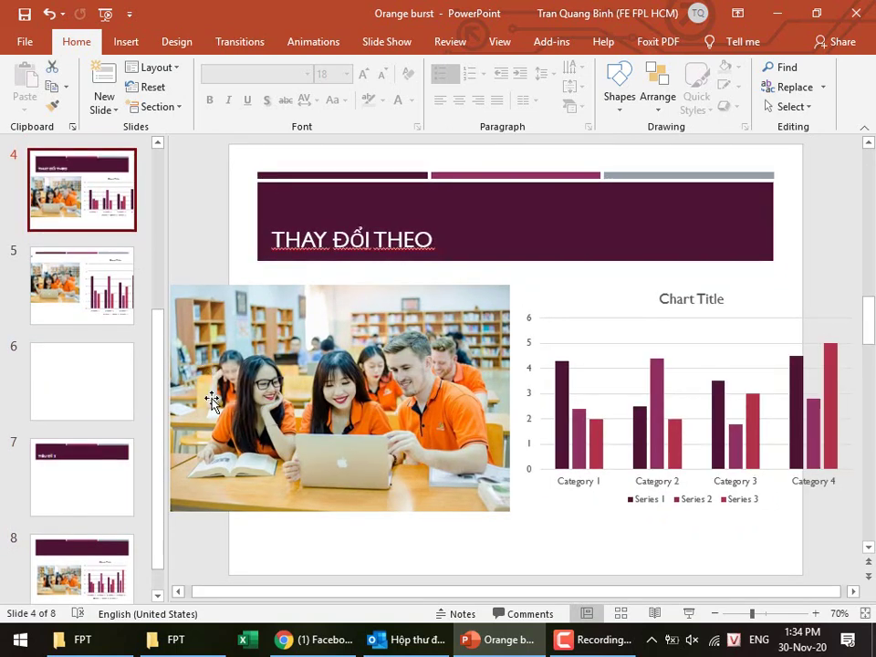
scroll(205, 410, down, 3)
scroll(187, 465, down, 2)
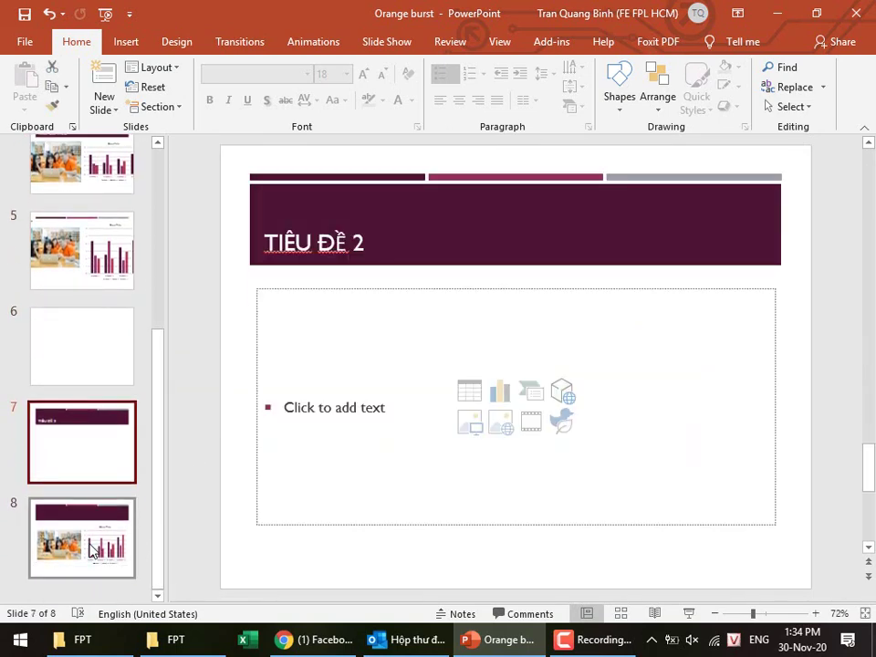
click(120, 550)
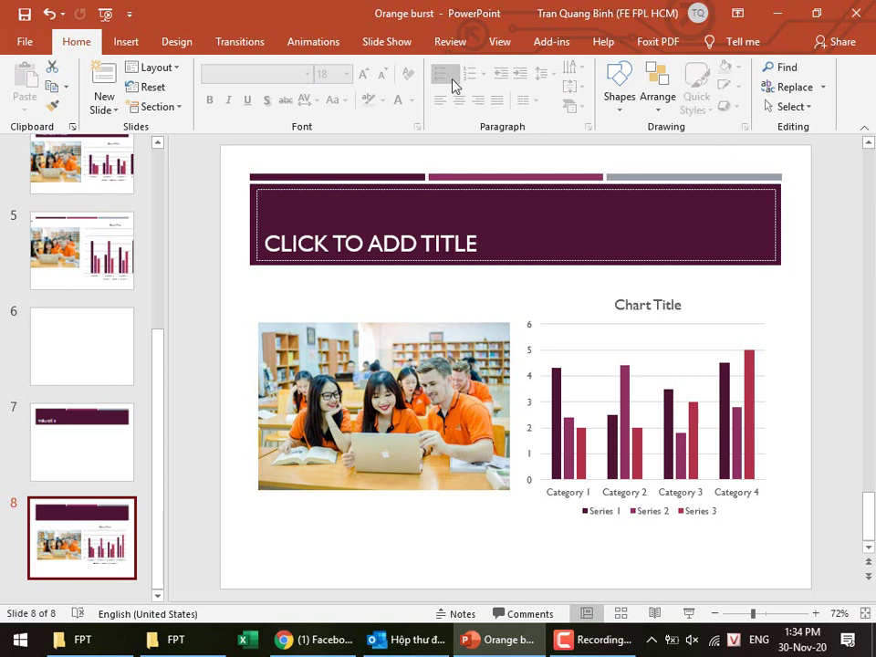
Change the deck's slide size to Widescreen (16:9) from Design > Slide Size.
click(176, 43)
click(725, 91)
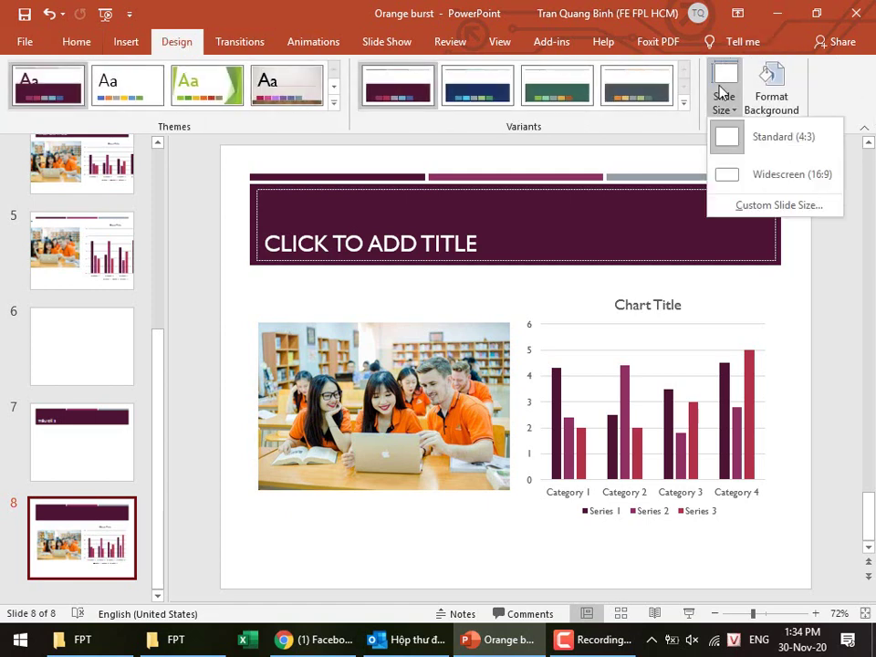
click(743, 173)
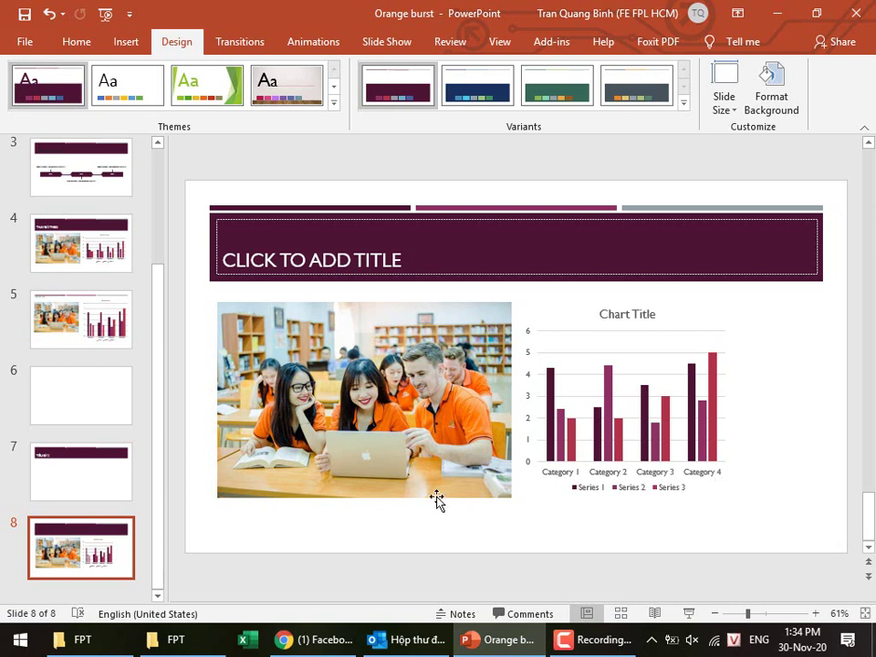
Scroll back to title slide 1 and show its Animations ribbon after checking Transitions.
scroll(437, 501, up, 1)
scroll(437, 500, up, 4)
scroll(437, 501, up, 2)
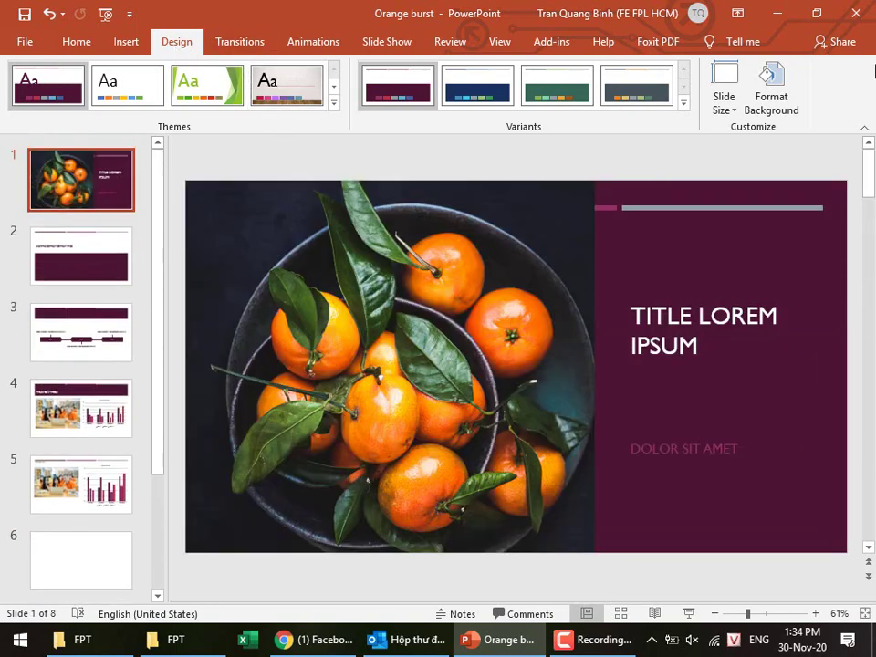
click(263, 43)
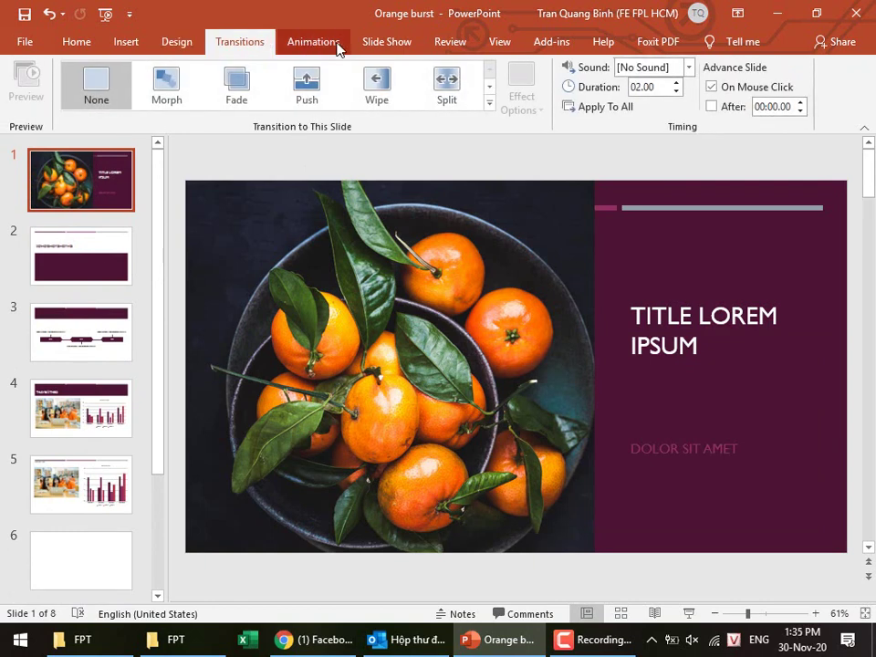
click(337, 48)
click(228, 47)
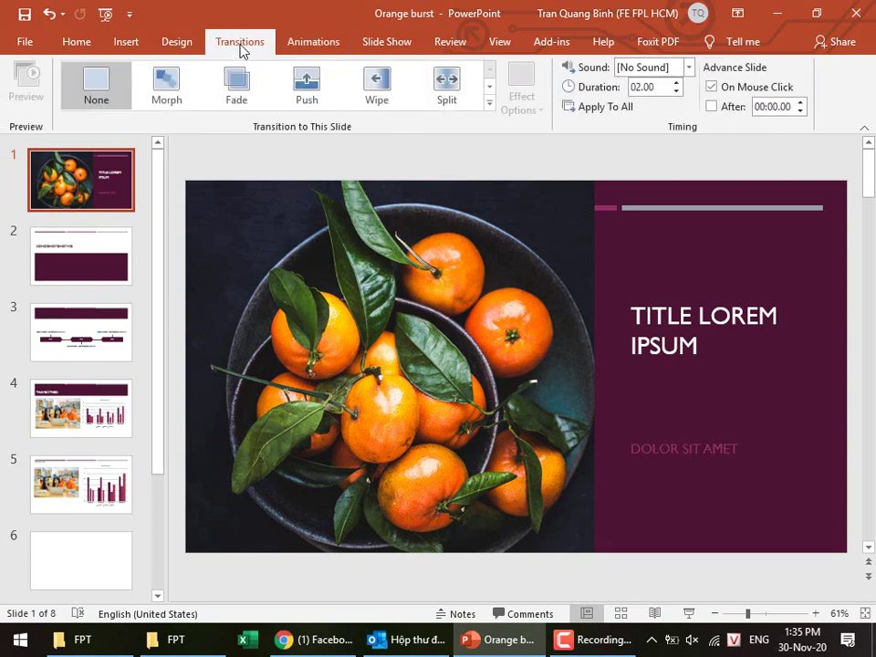
click(327, 45)
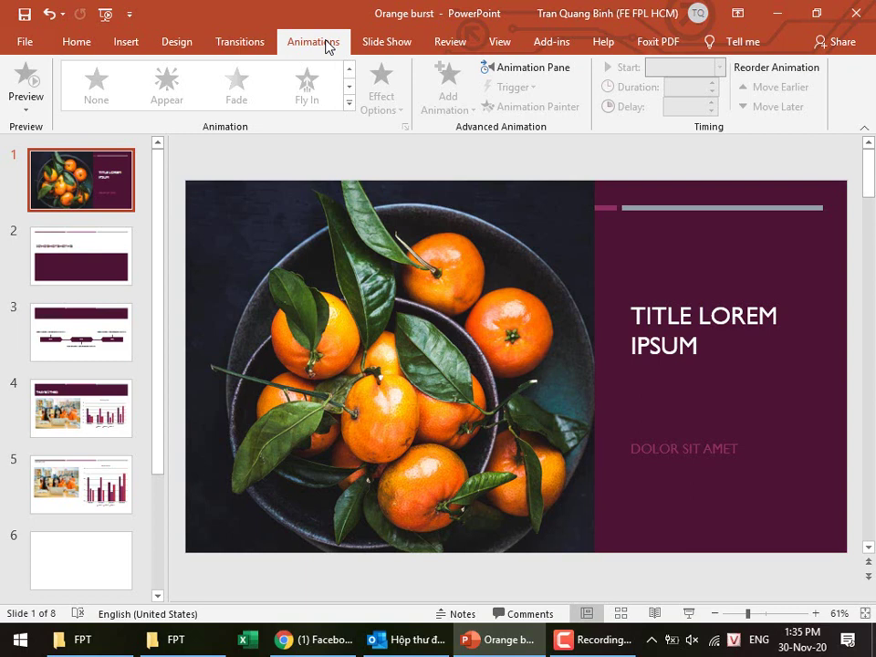
Open the Com107-luu-do presentation from the FPT folder window.
click(176, 640)
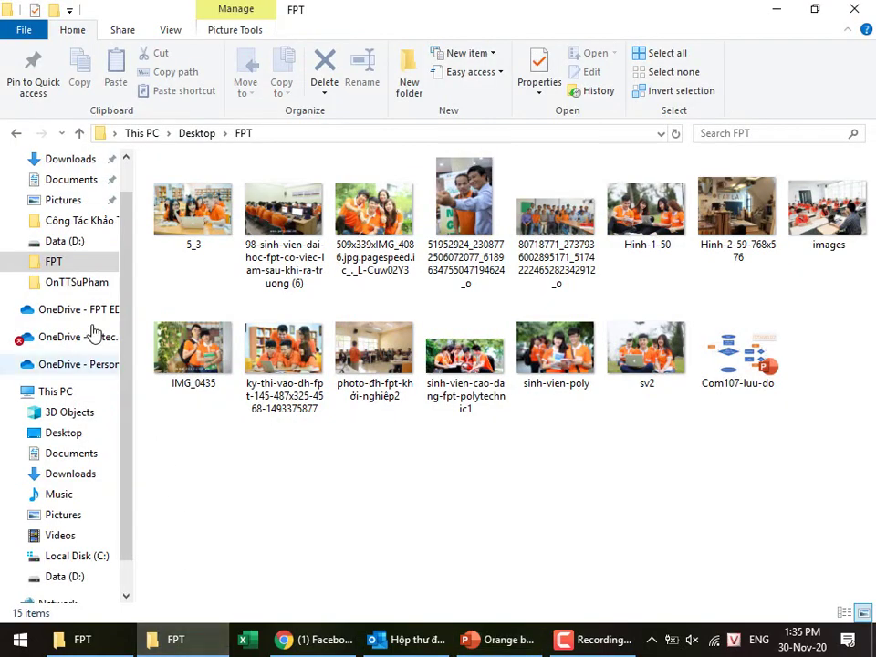
double_click(741, 349)
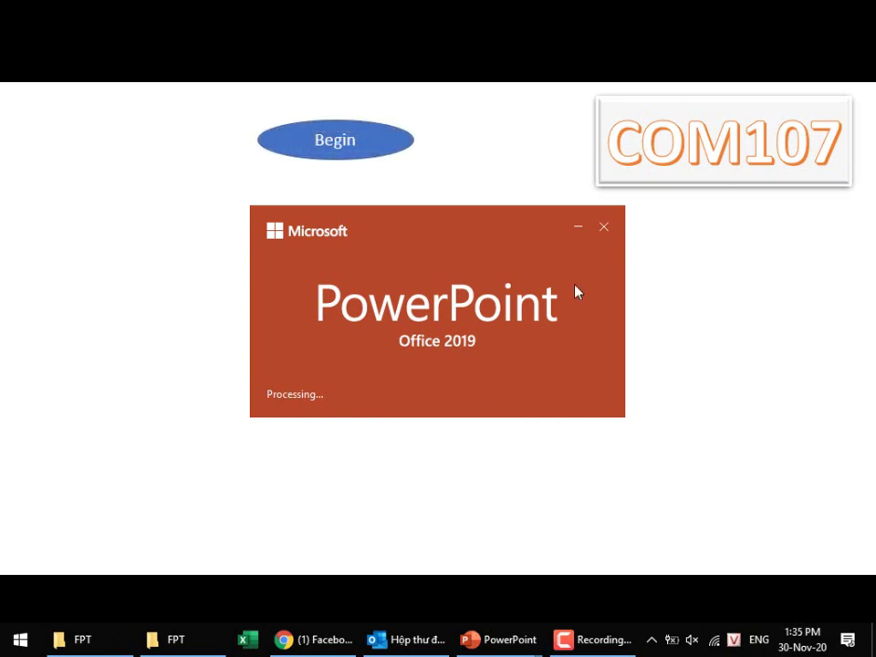
Dismiss the splash and step through the COM107 flowchart animations up to the diamond's T label.
click(601, 227)
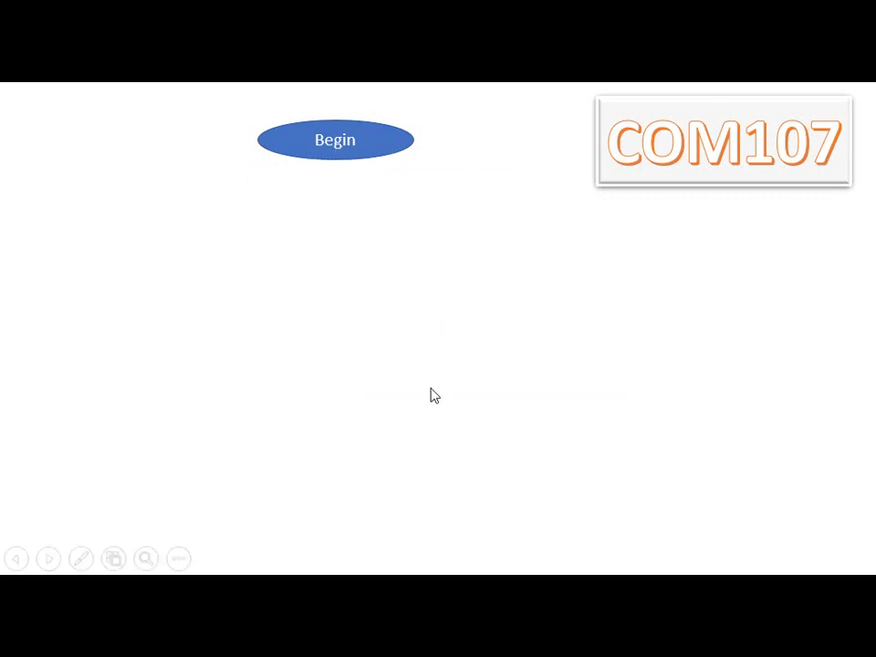
click(548, 396)
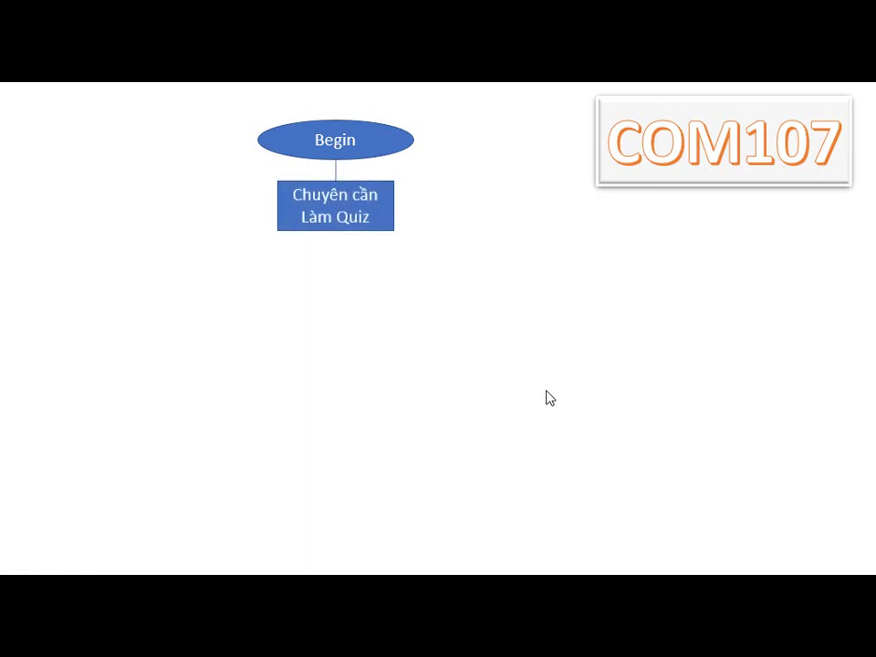
click(549, 397)
click(543, 393)
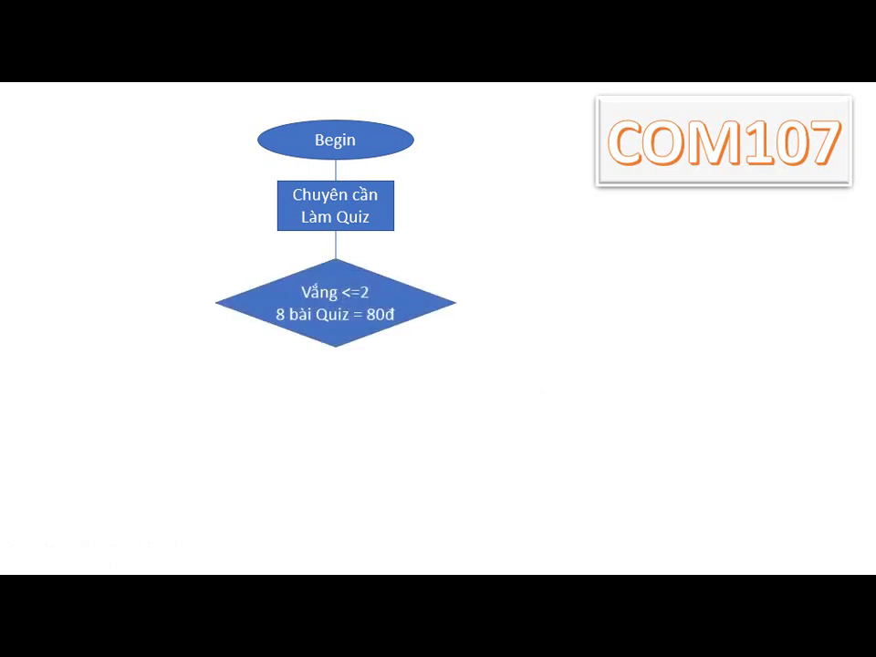
click(544, 392)
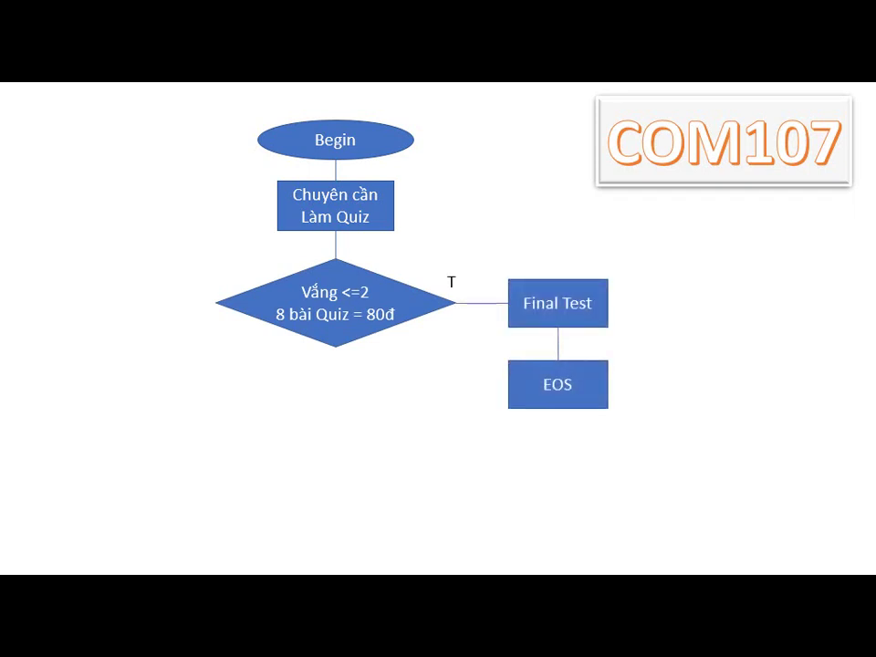
key(Left)
key(Left)
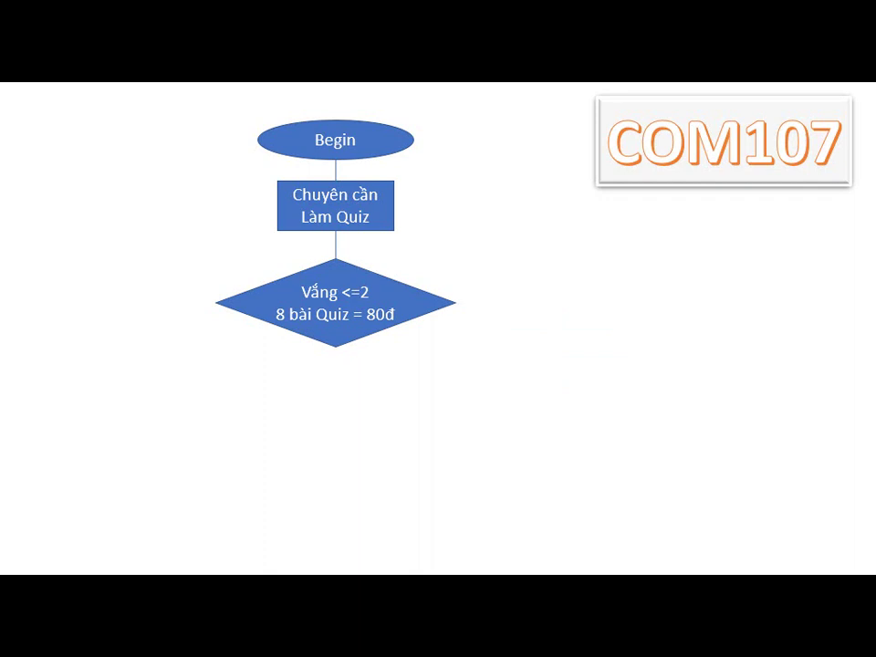
key(Right)
key(Right)
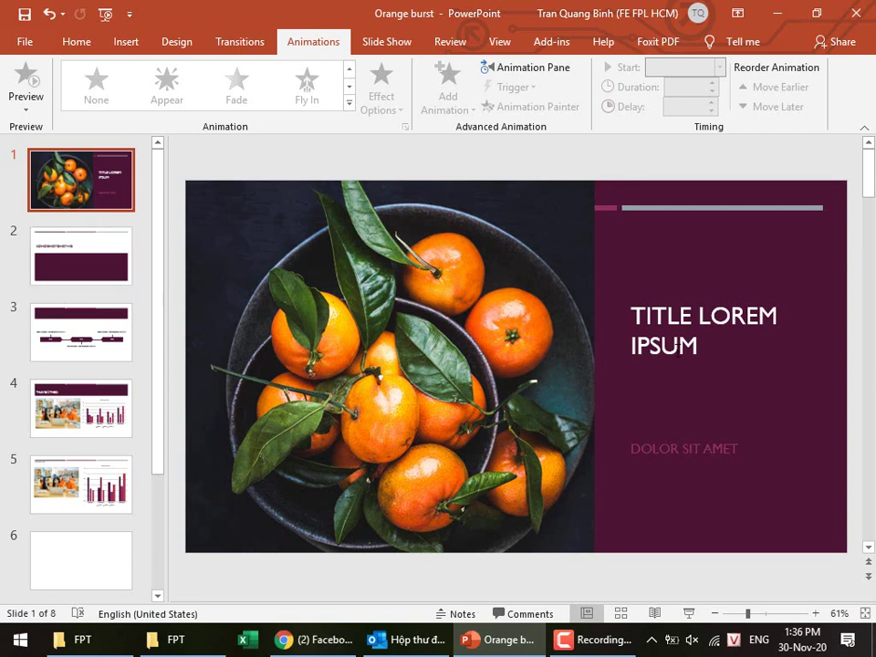
click(409, 278)
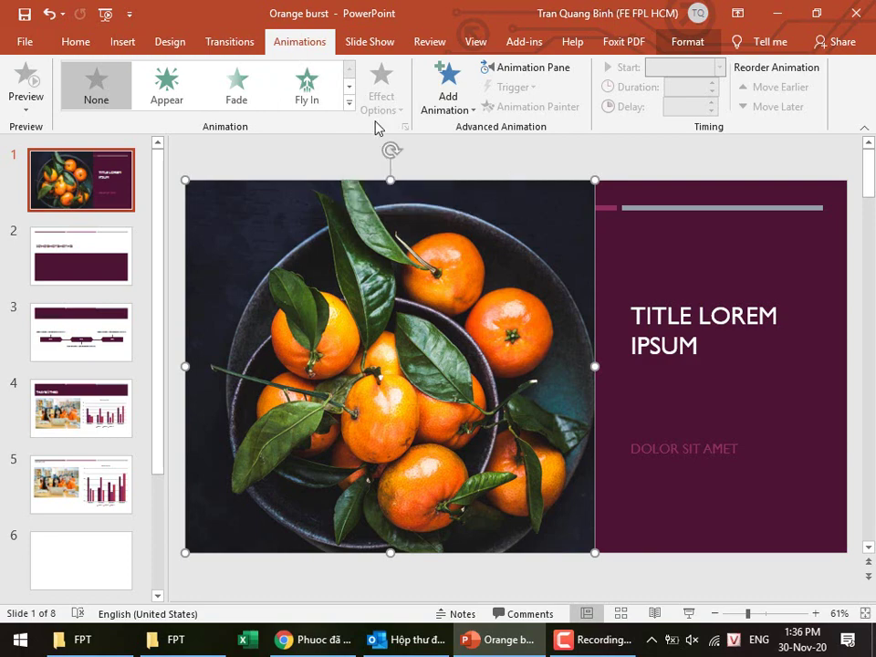
click(349, 104)
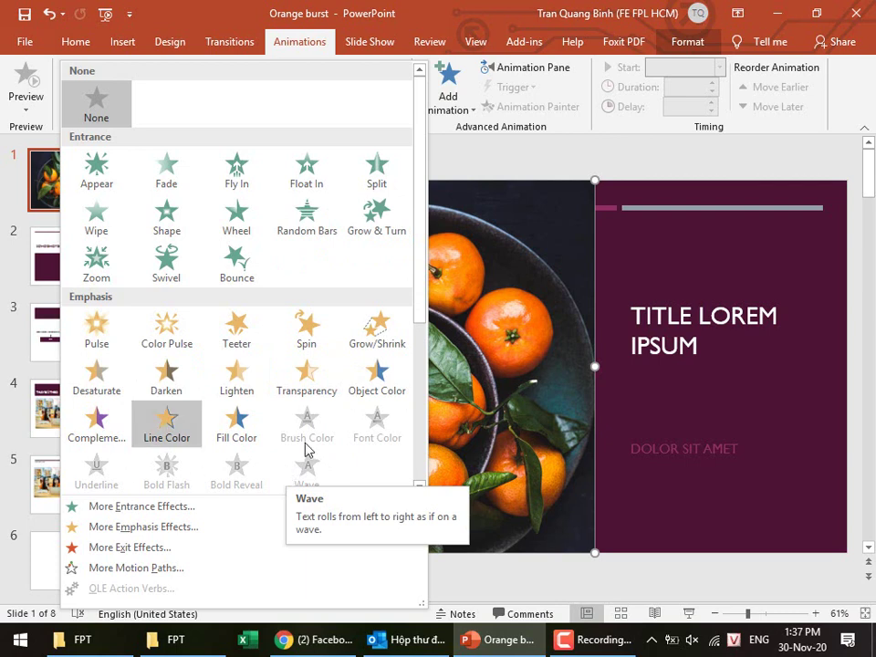
scroll(232, 440, down, 3)
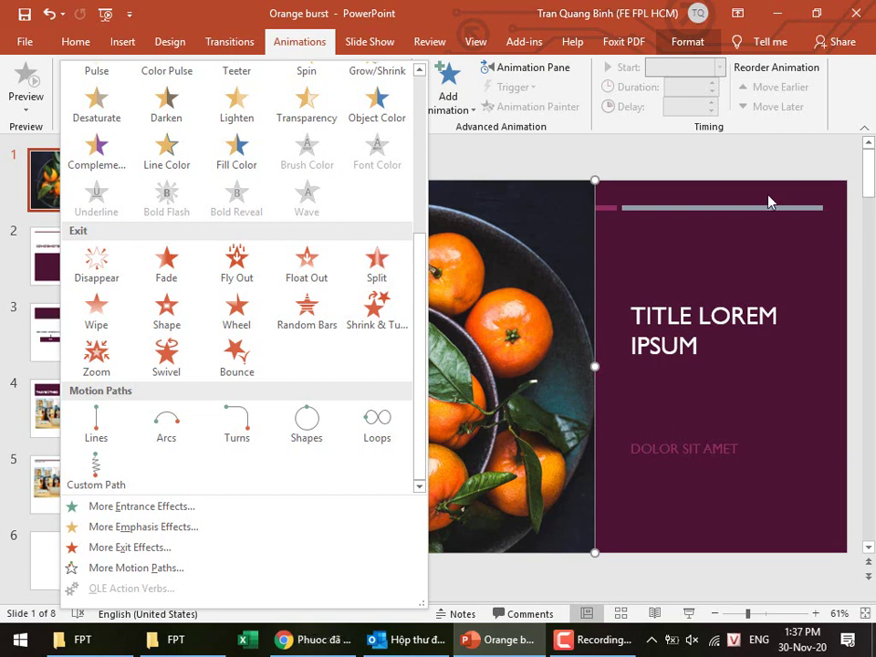
key(Escape)
click(690, 618)
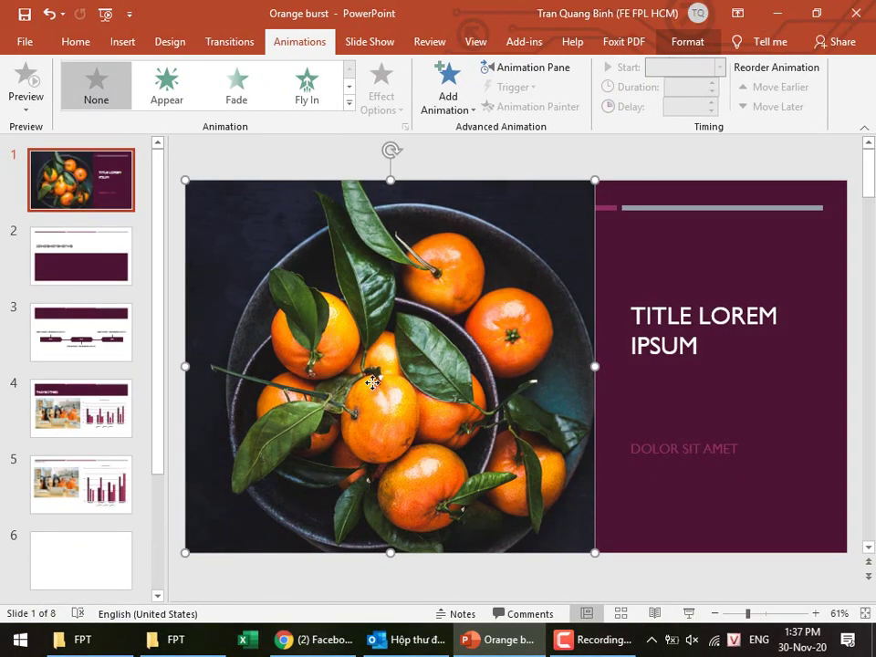
Give the fruit-bowl picture a Fly In From Bottom entrance, 00.50 duration and 00.00 delay.
click(306, 88)
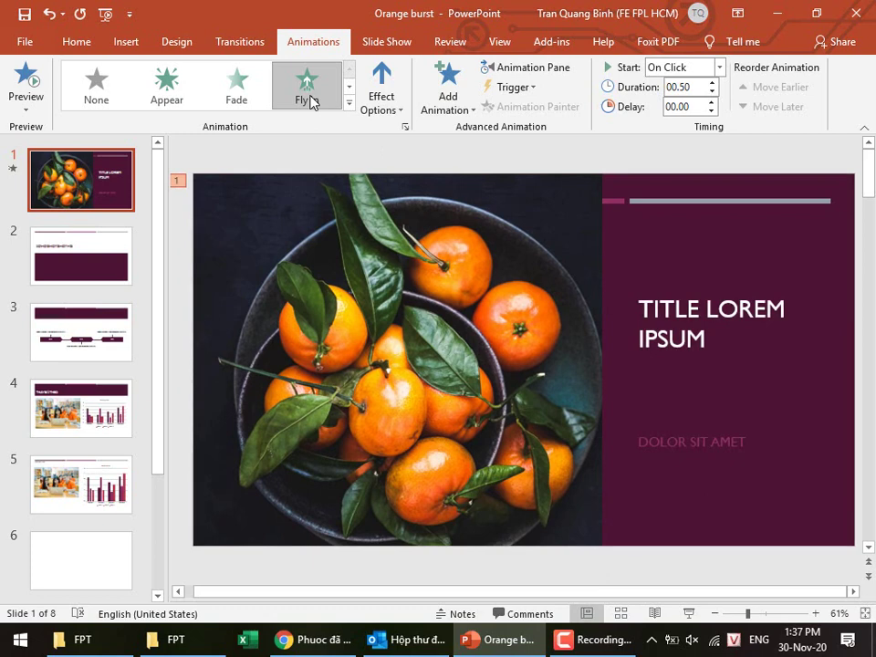
click(392, 107)
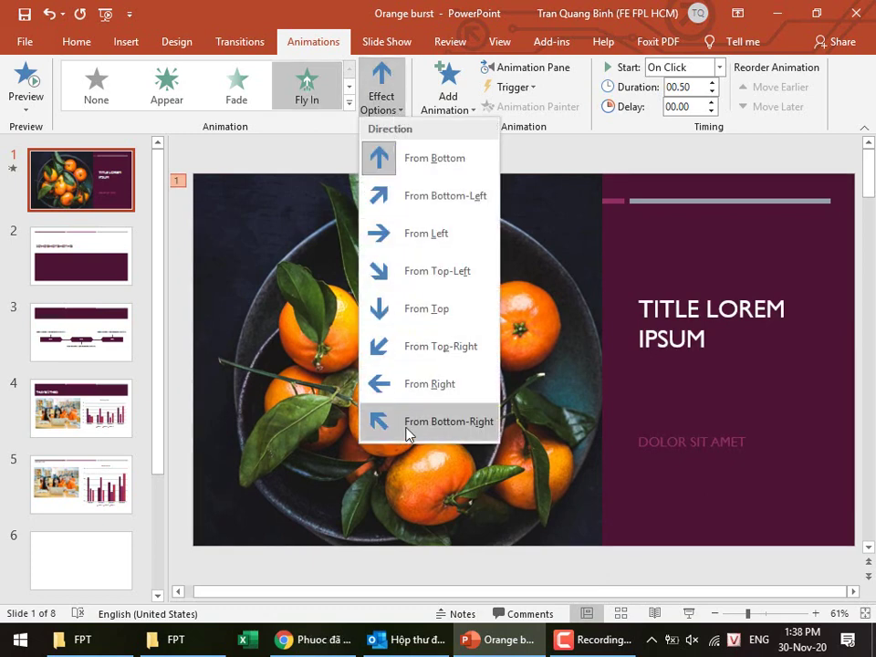
click(609, 144)
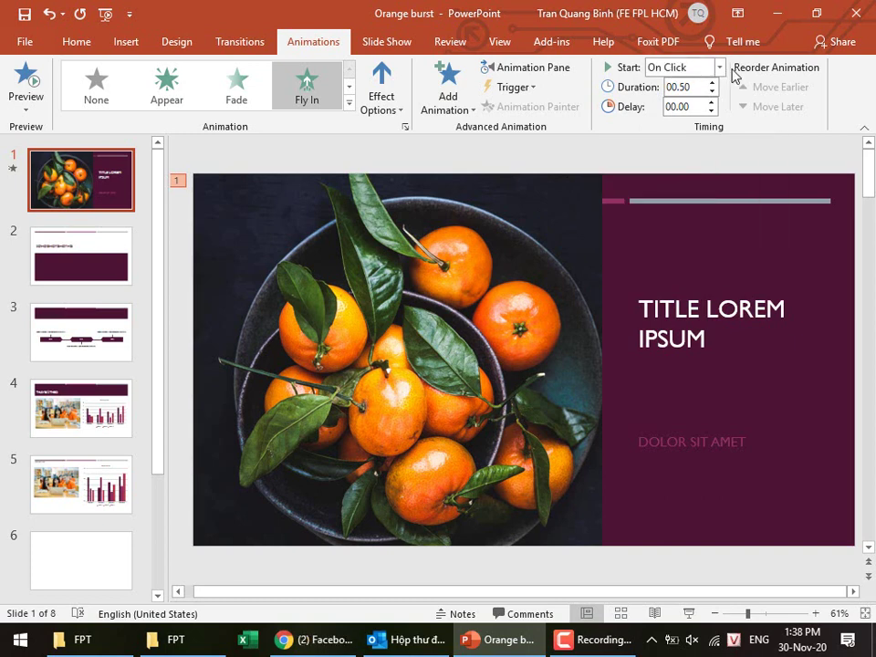
click(700, 87)
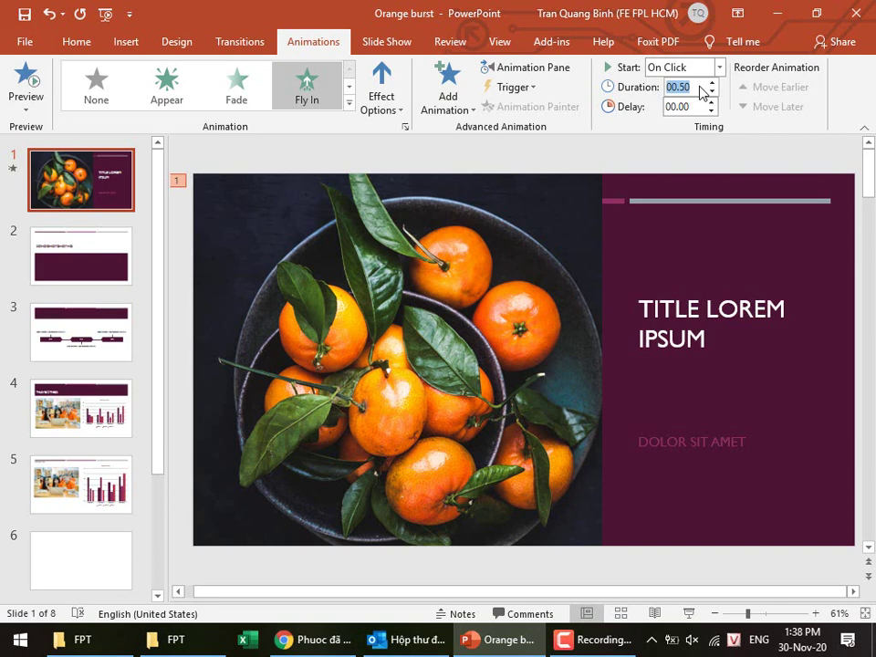
click(686, 110)
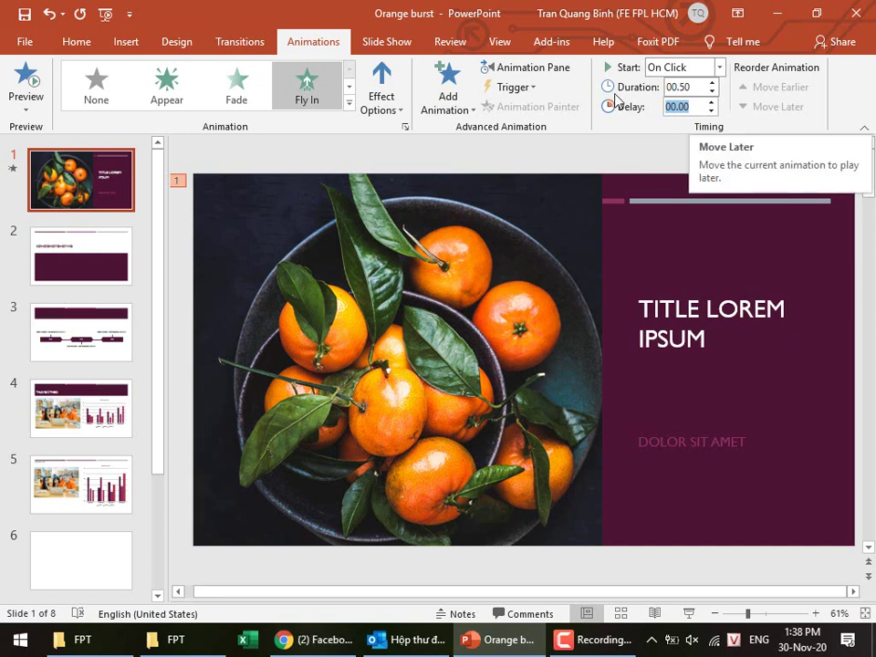
click(699, 82)
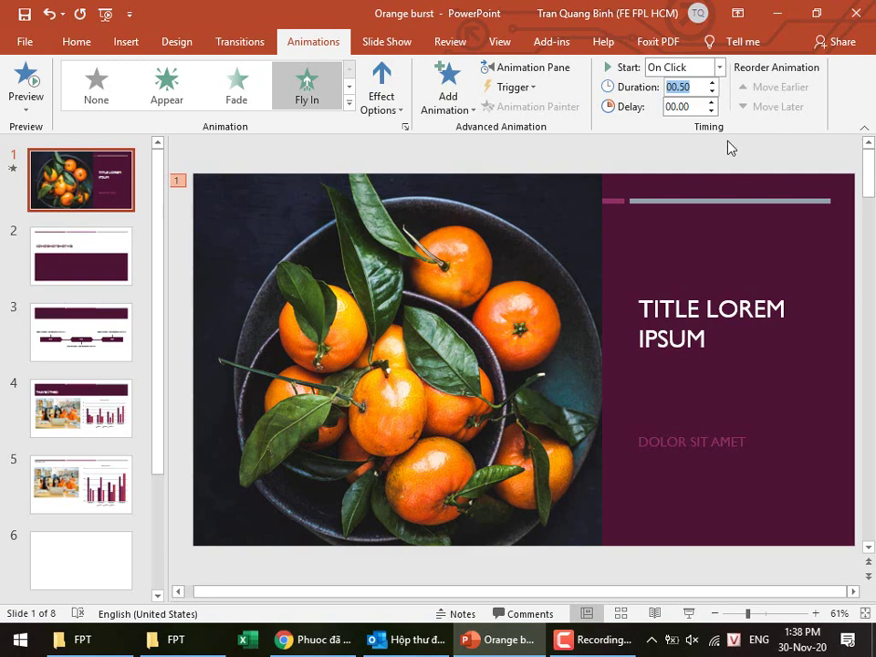
Open the Animation Pane and review Picture 4's Fly In timing, cancelling without changes.
click(537, 78)
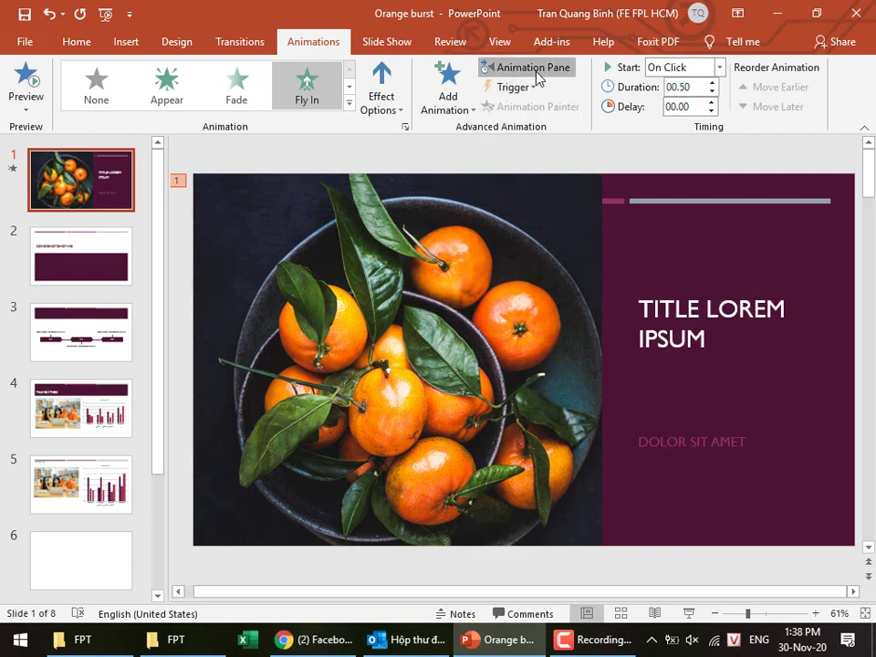
click(854, 211)
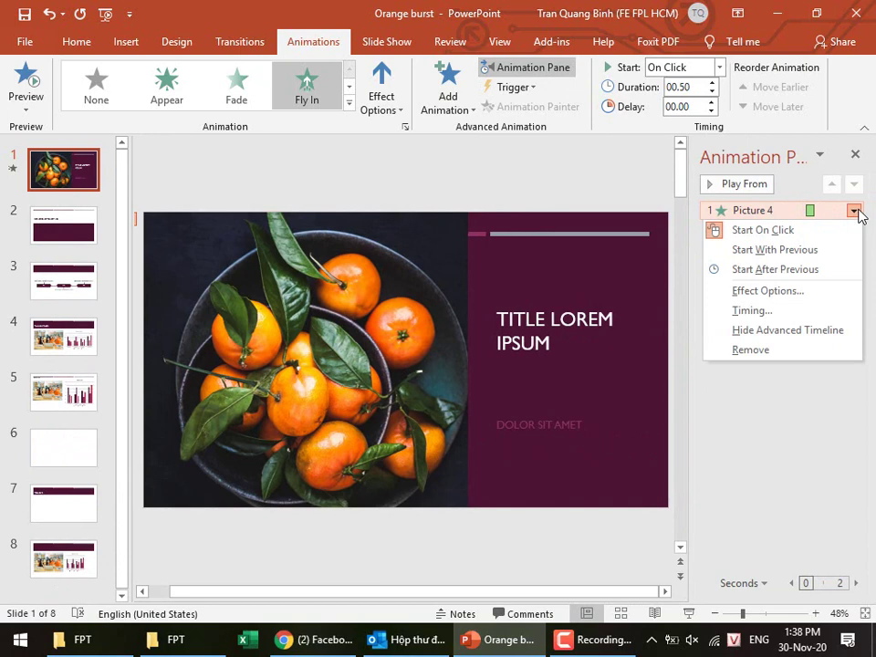
click(790, 292)
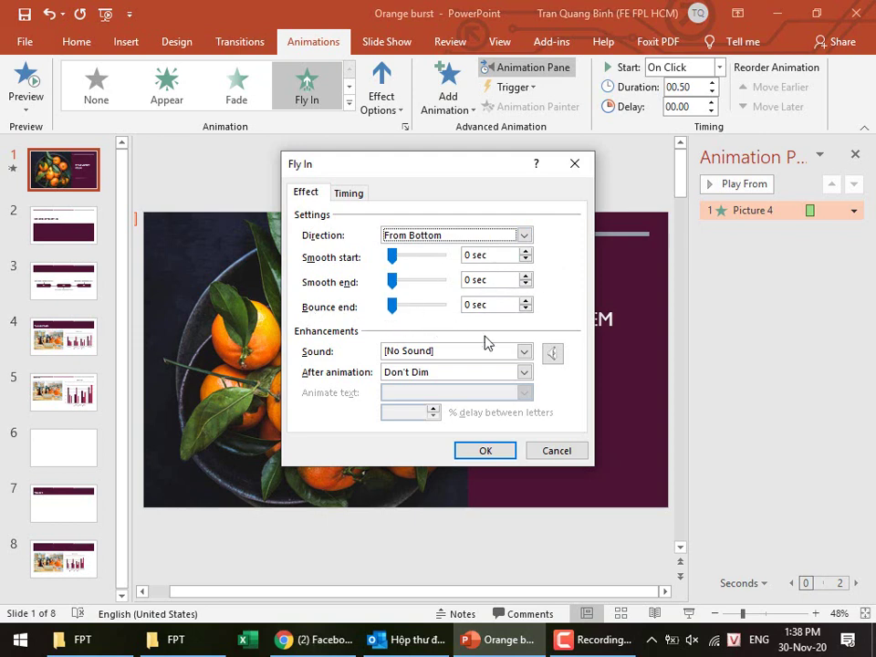
click(349, 193)
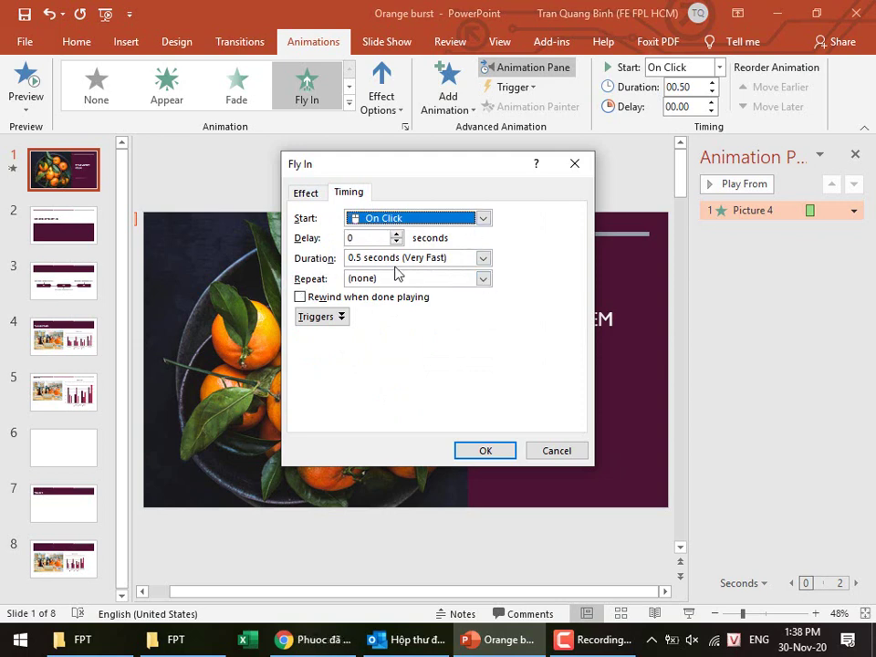
click(484, 259)
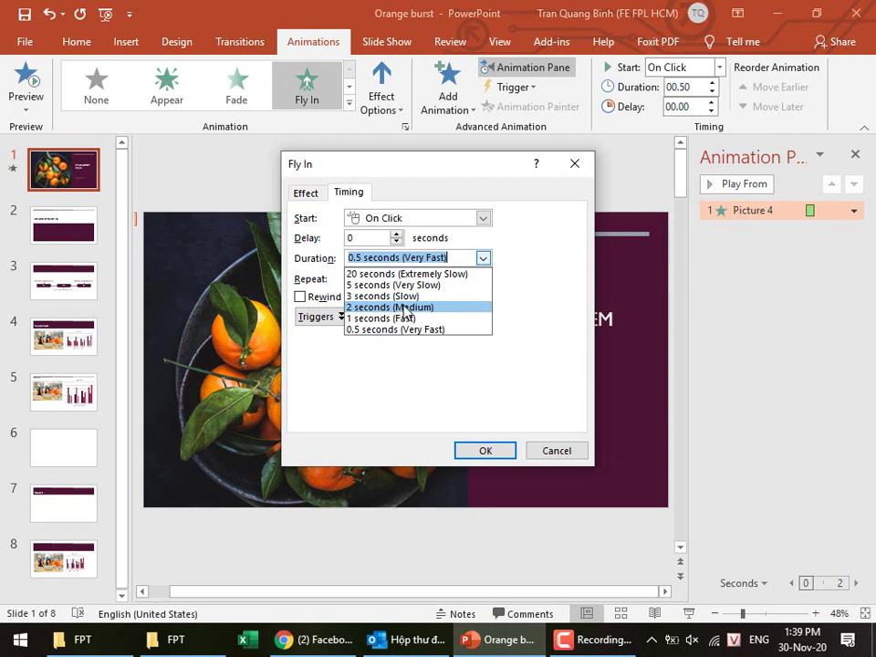
key(Escape)
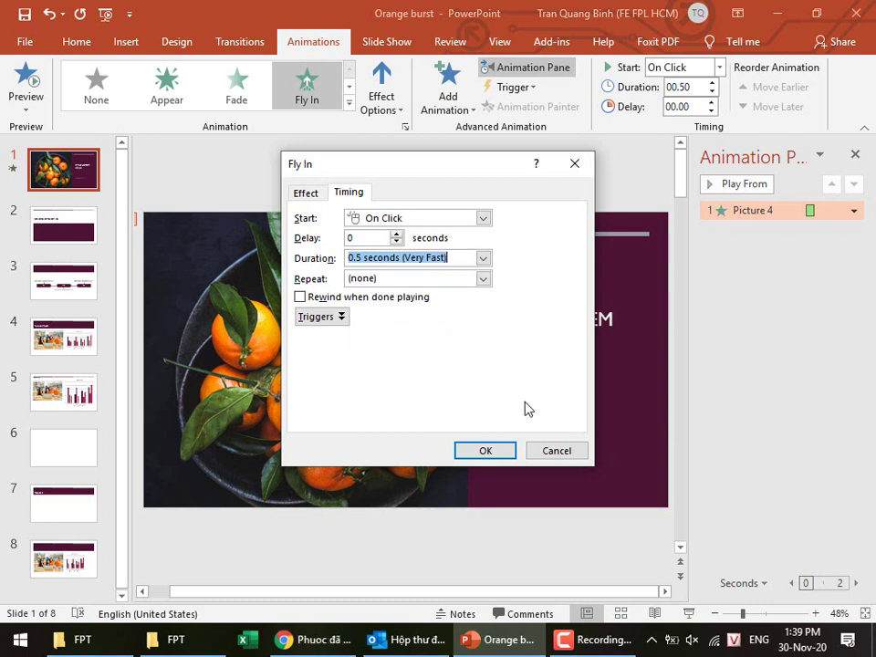
click(546, 451)
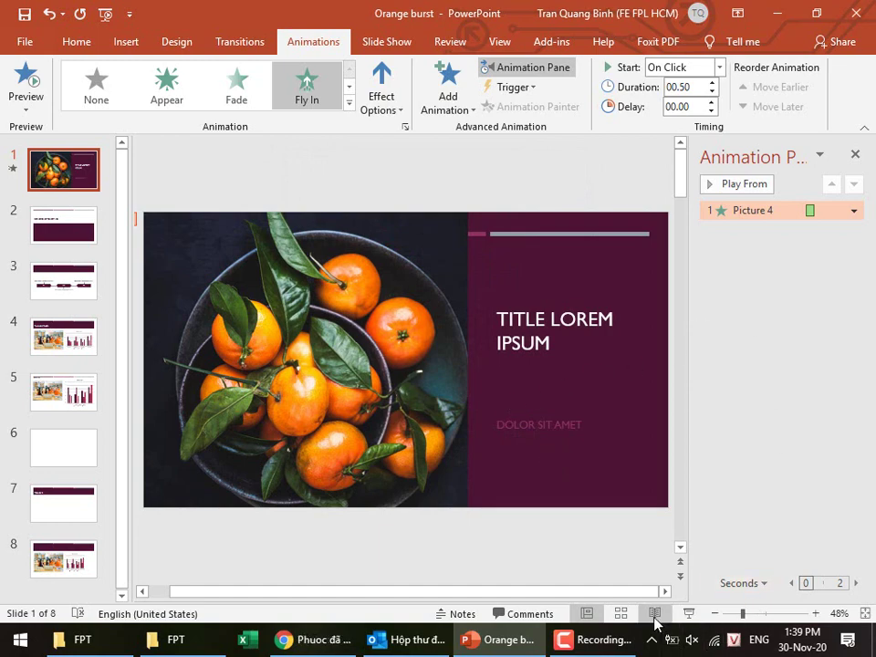
click(690, 616)
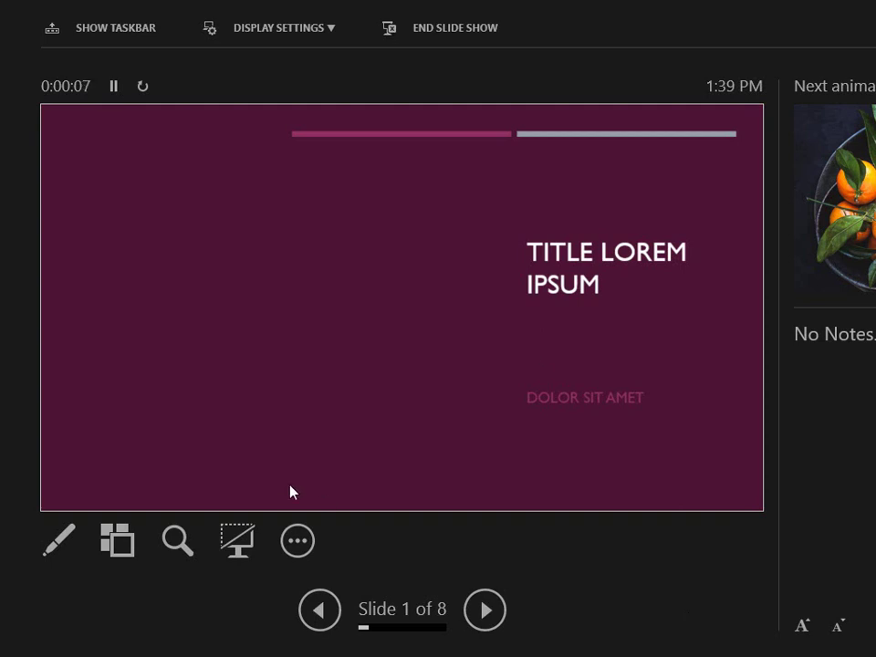
click(289, 363)
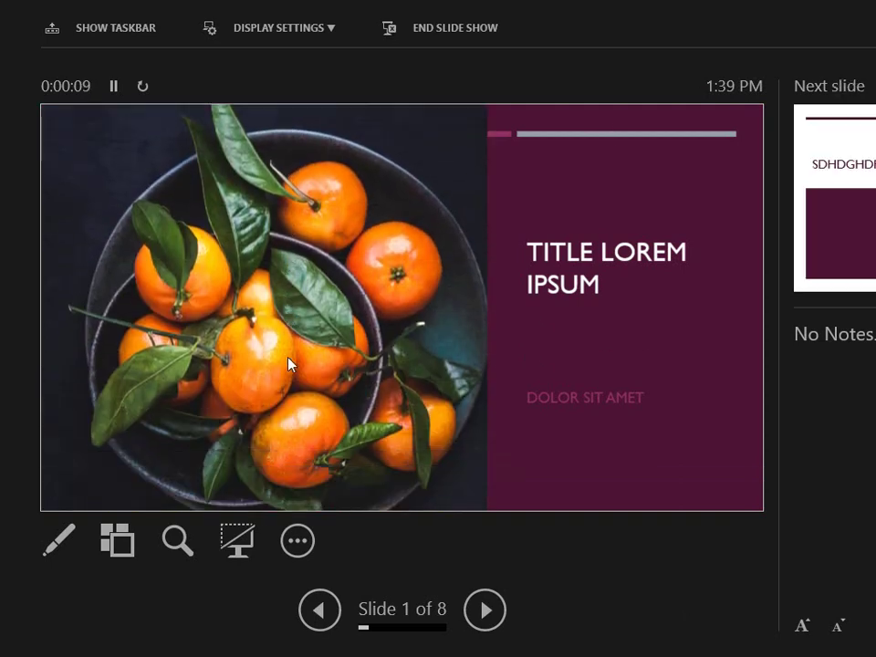
key(Escape)
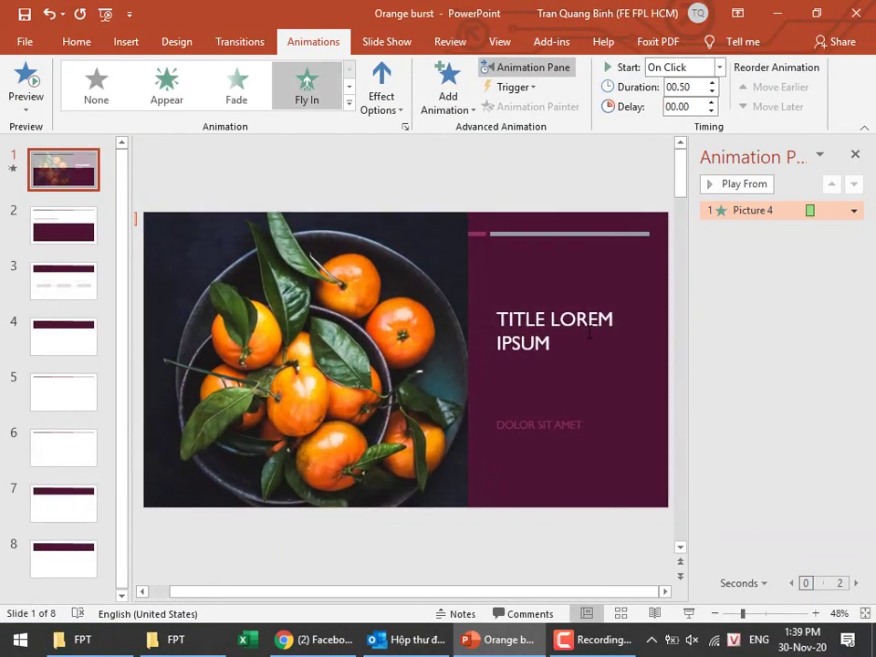
Change the fruit-bowl picture's animation to Spin and preview it in a slide show.
click(345, 272)
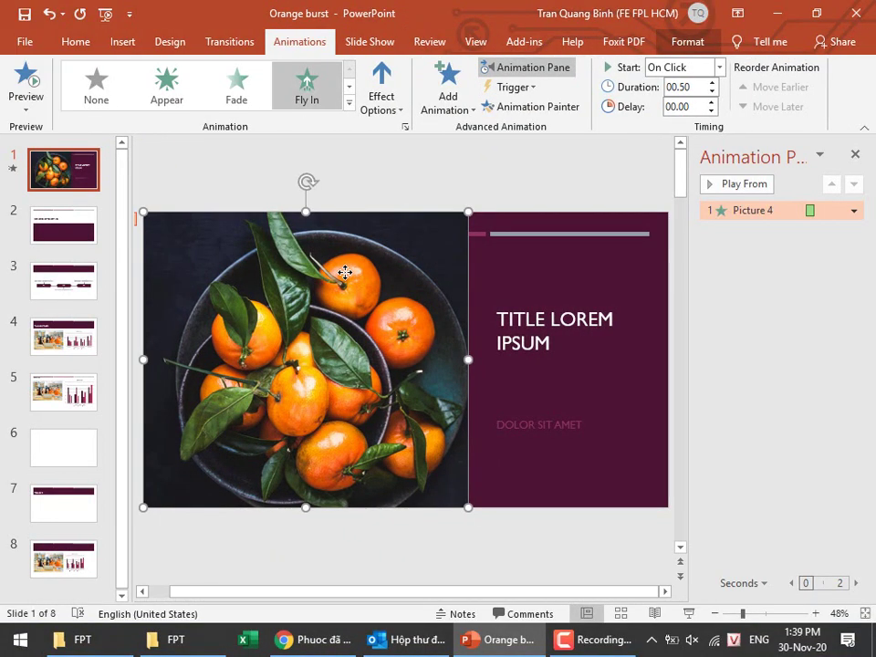
click(349, 103)
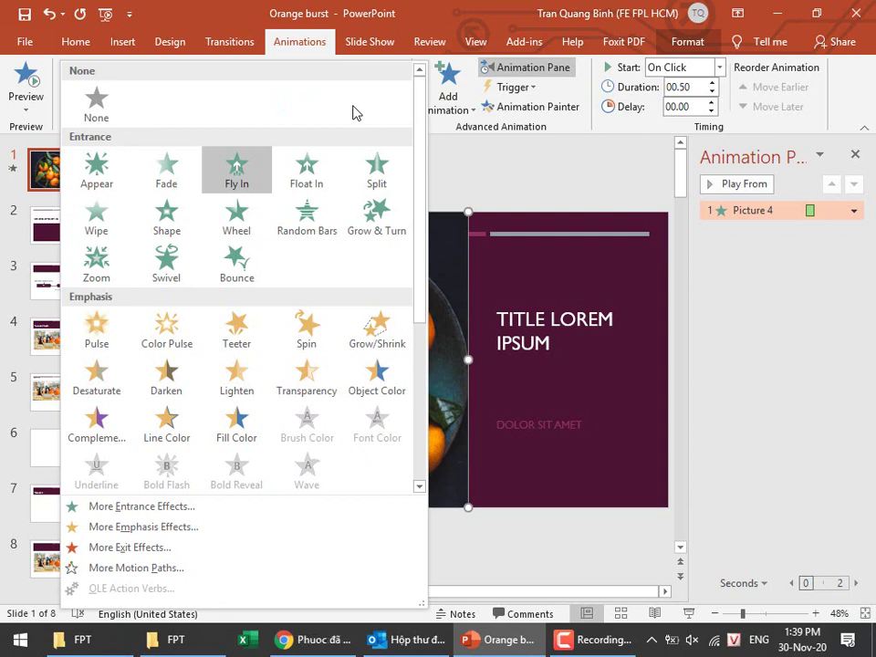
click(318, 342)
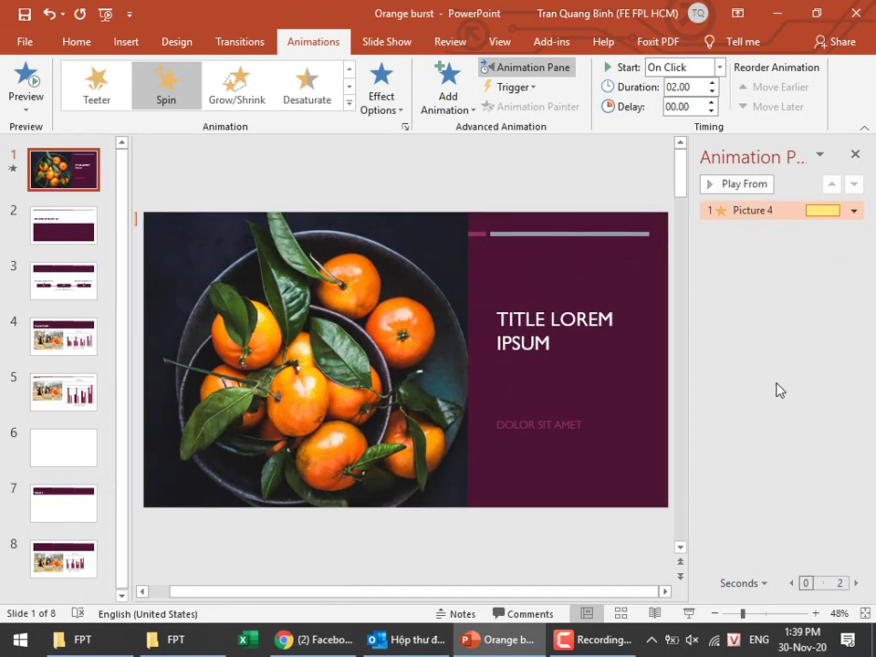
click(689, 613)
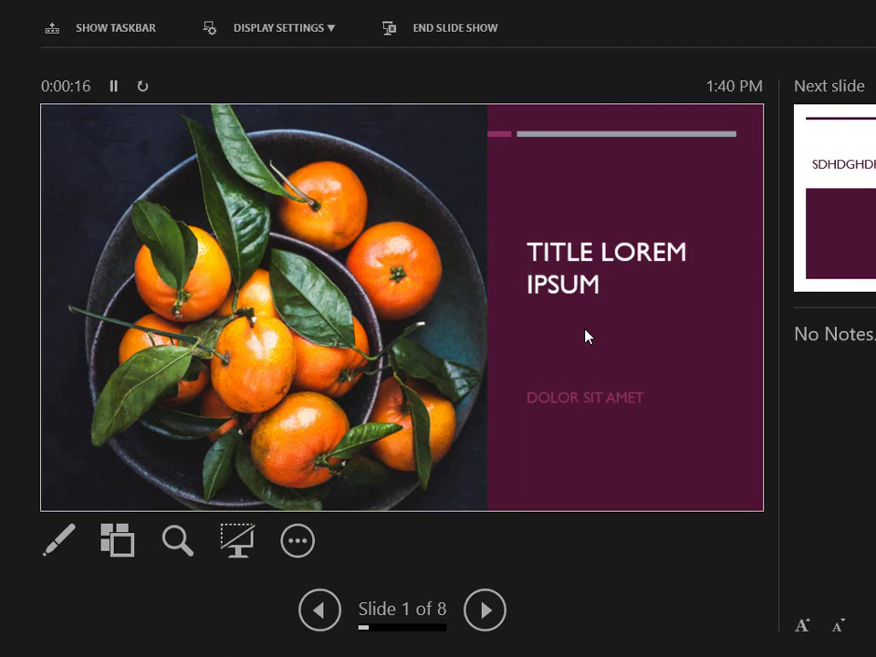
key(Escape)
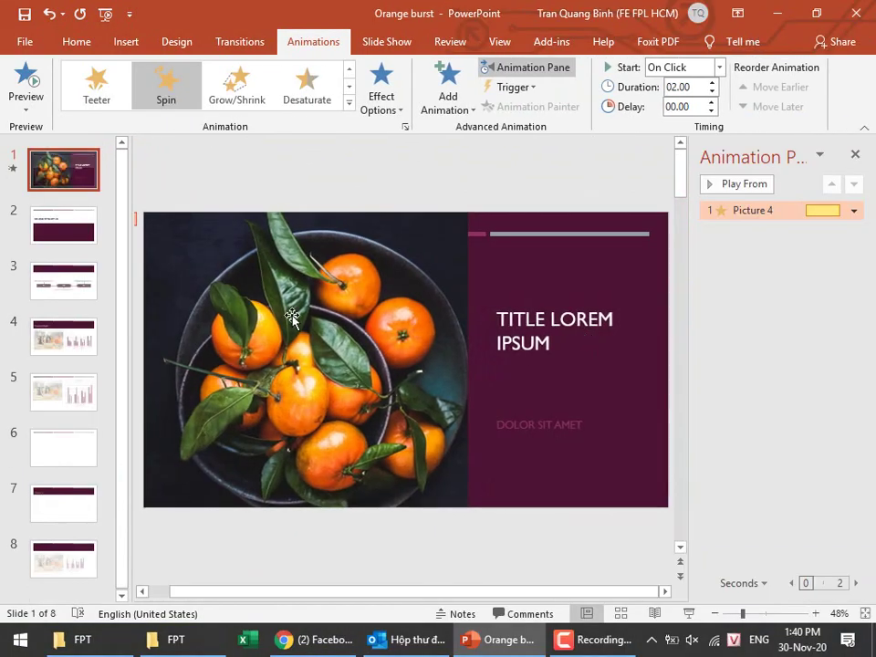
Try Float In, Shape and Split entrances on the oranges picture, settling on Float In.
click(291, 316)
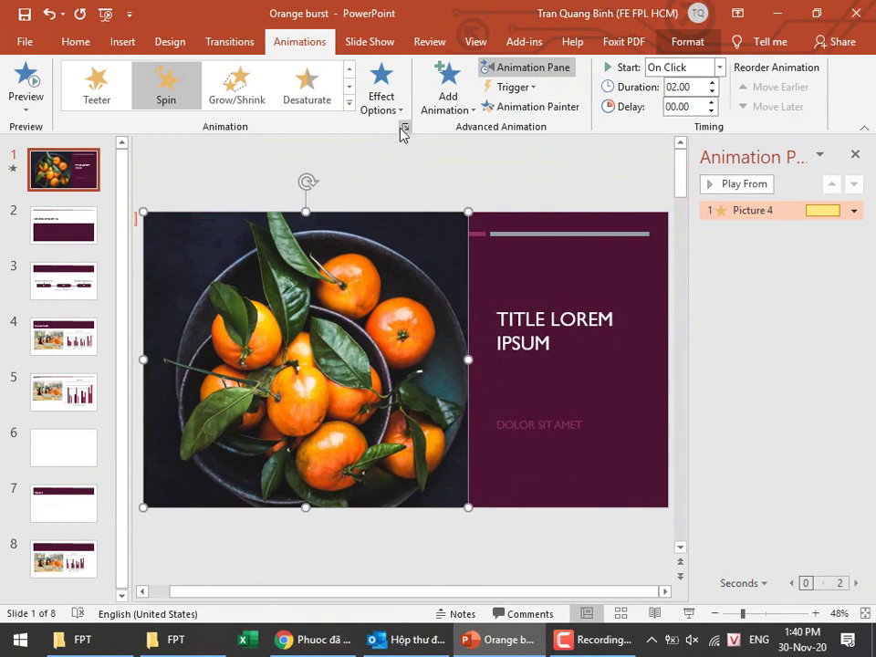
click(349, 103)
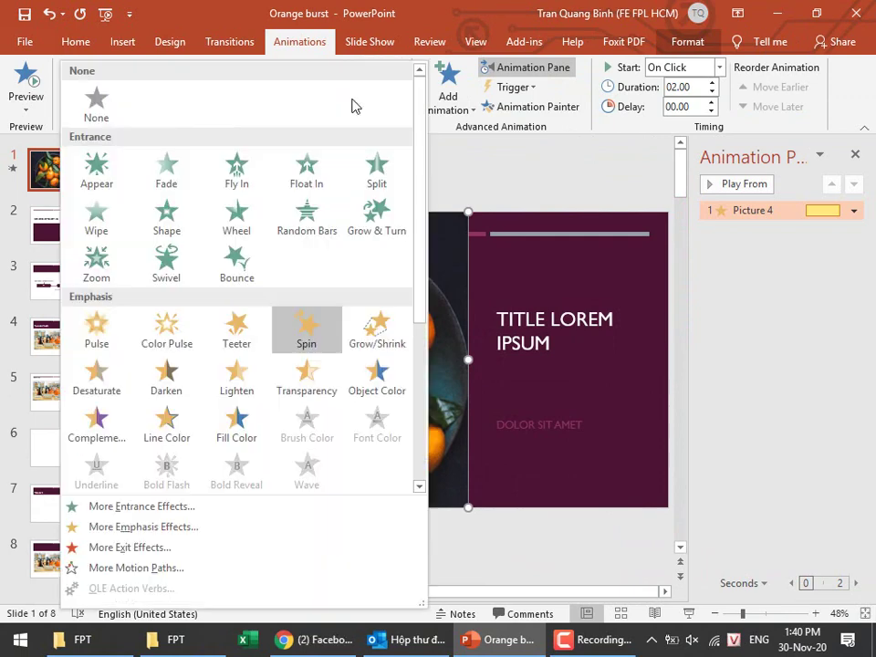
click(287, 182)
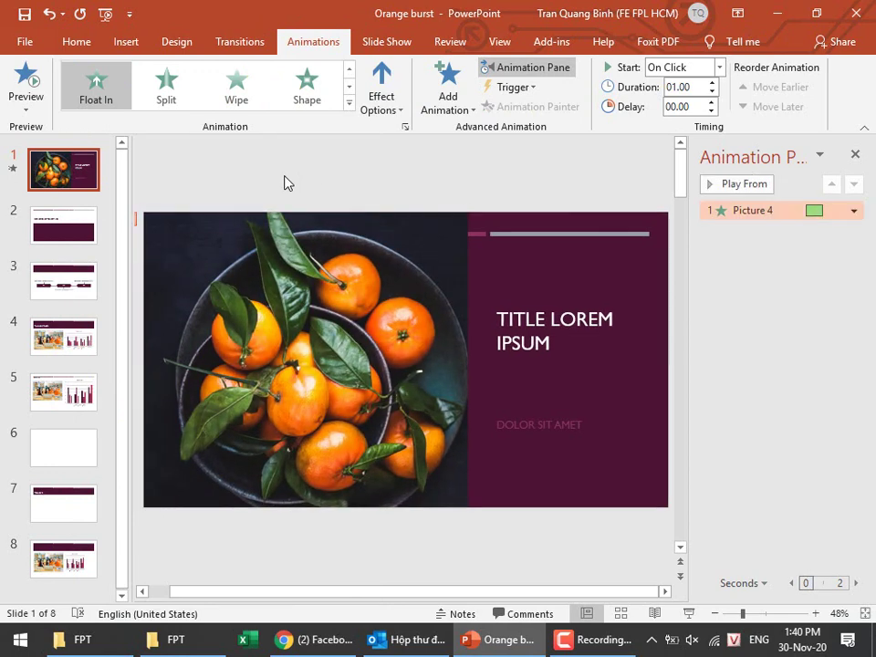
click(339, 105)
click(189, 87)
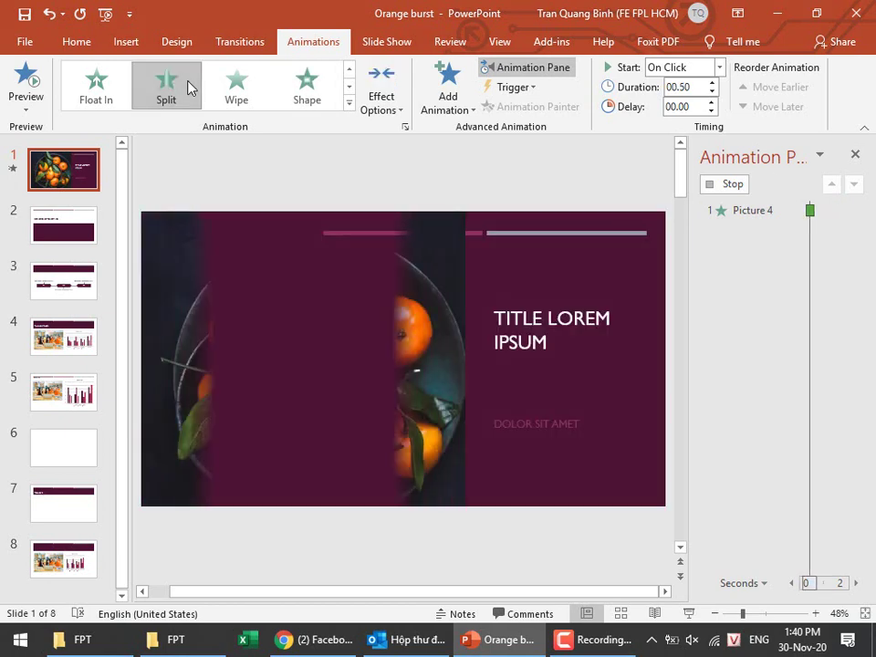
click(91, 91)
click(349, 103)
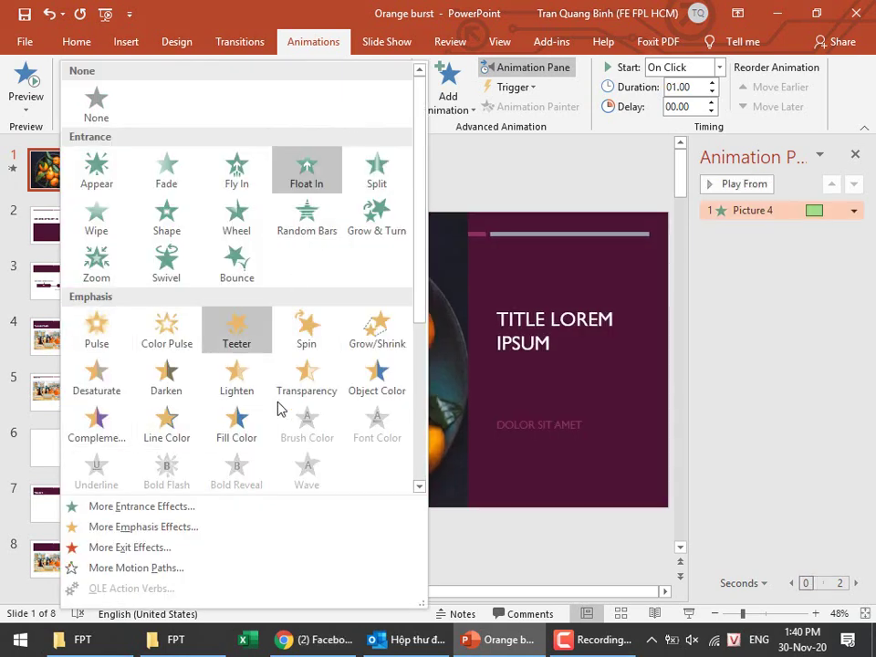
scroll(211, 407, down, 3)
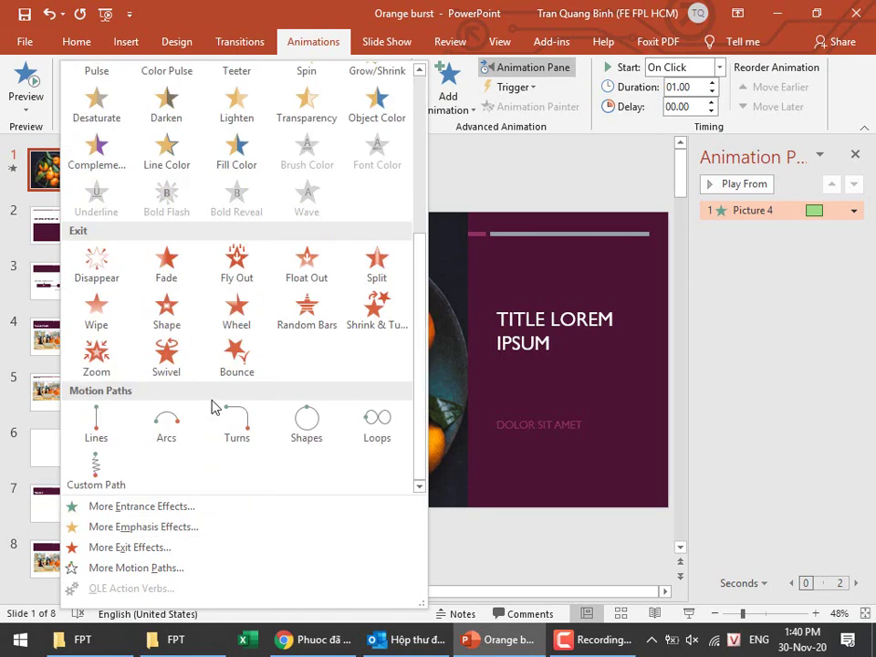
click(494, 178)
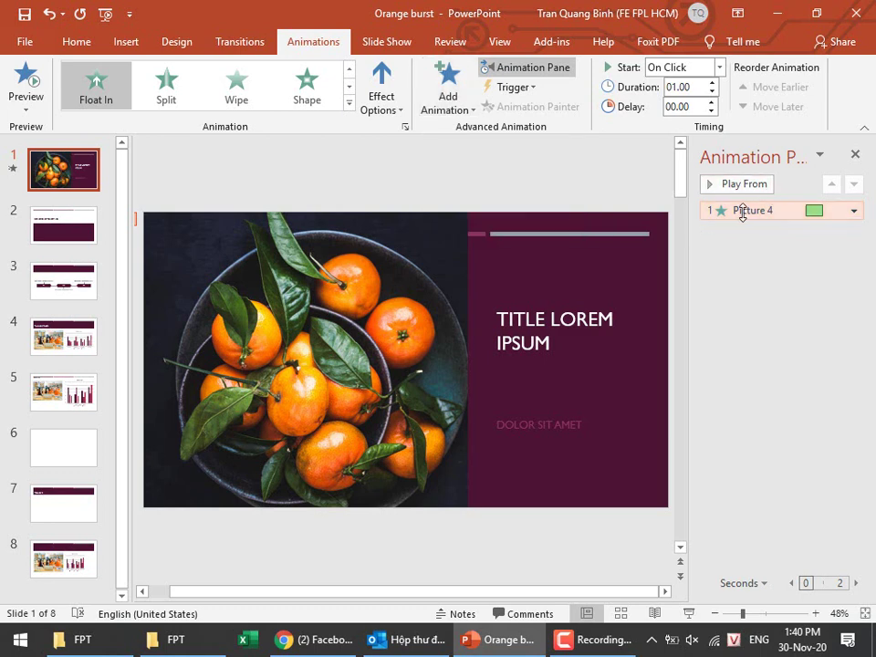
Add a Spin emphasis animation to the picture and check its effect options.
click(463, 108)
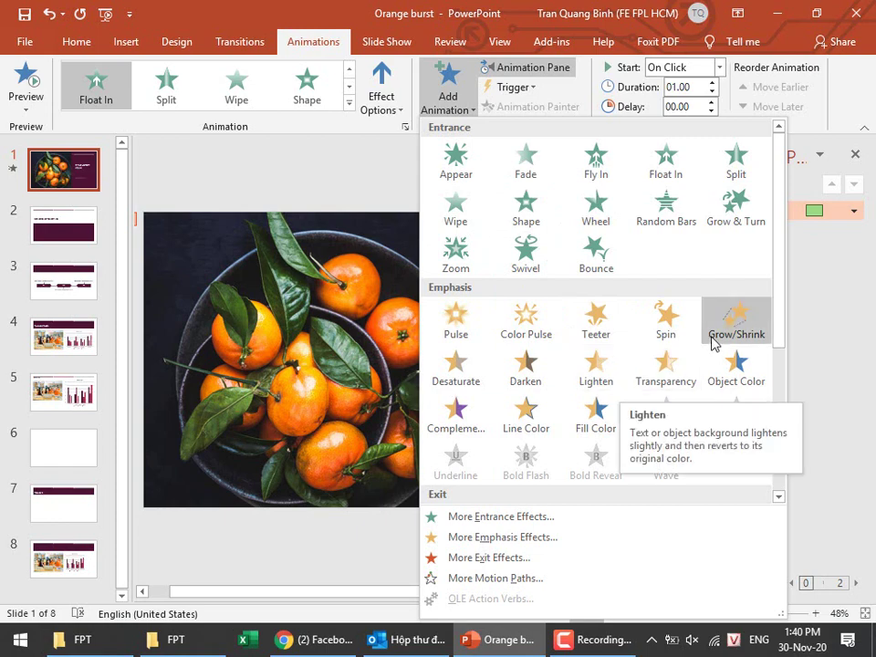
click(665, 334)
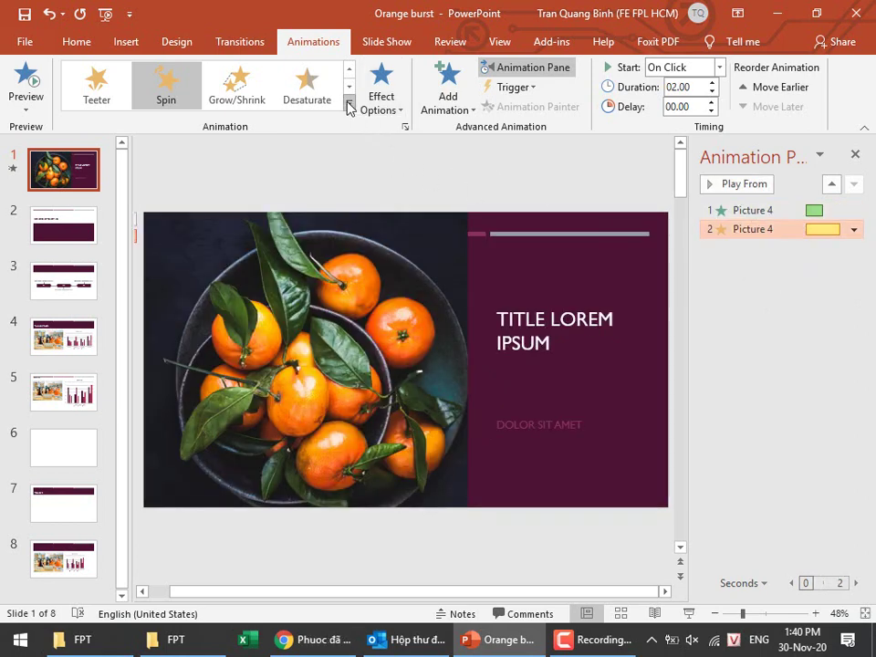
click(374, 108)
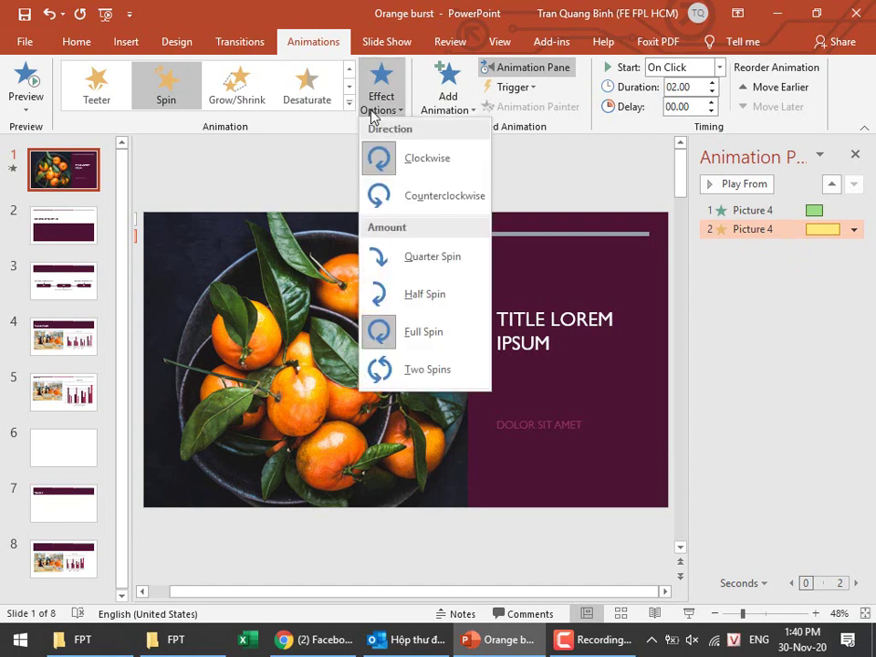
Add a Shape exit animation to the picture.
click(439, 110)
scroll(572, 424, down, 3)
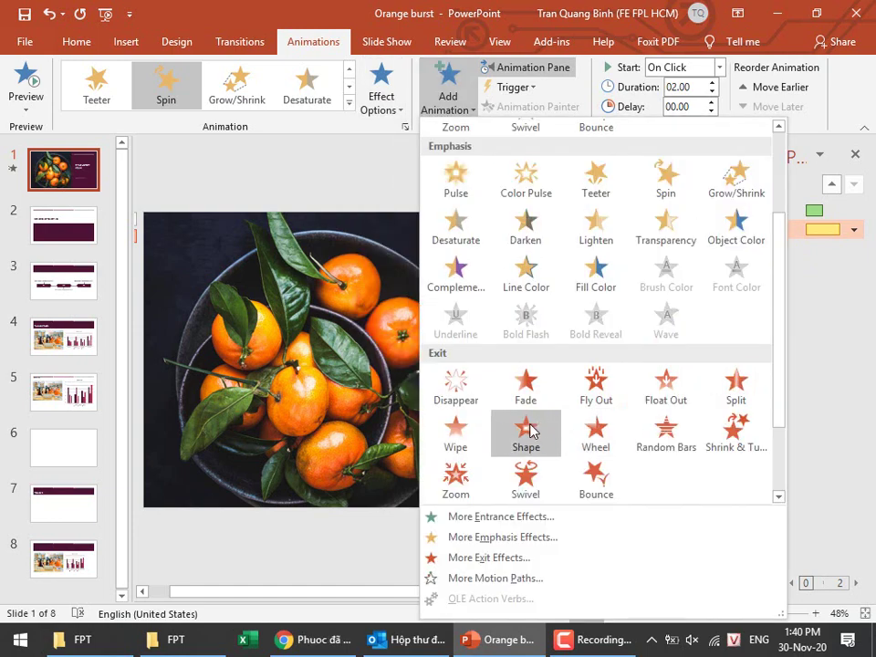
click(527, 429)
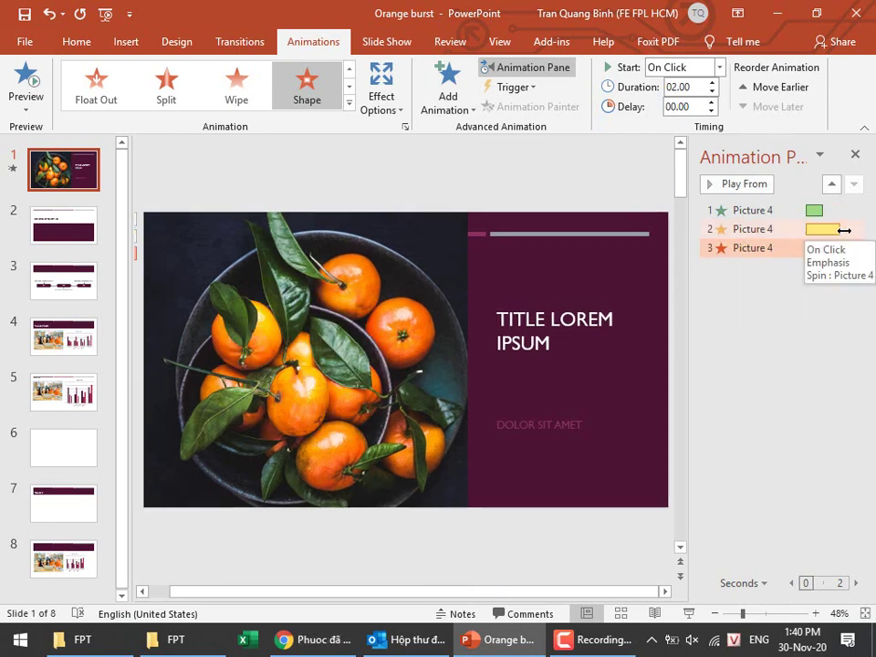
Set the Spin and Shape exit animations to start After Previous, then test in a slide show.
click(792, 230)
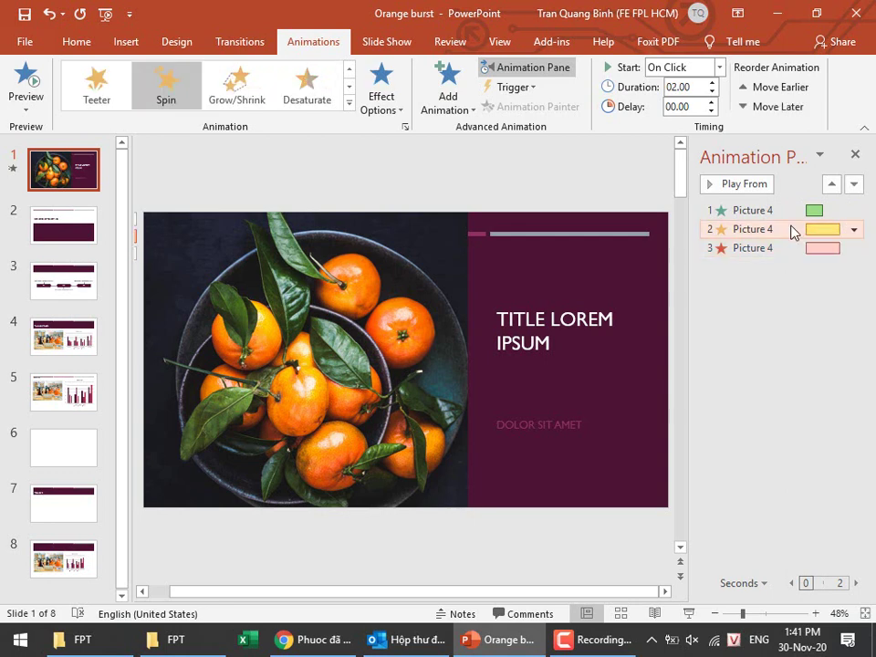
click(854, 230)
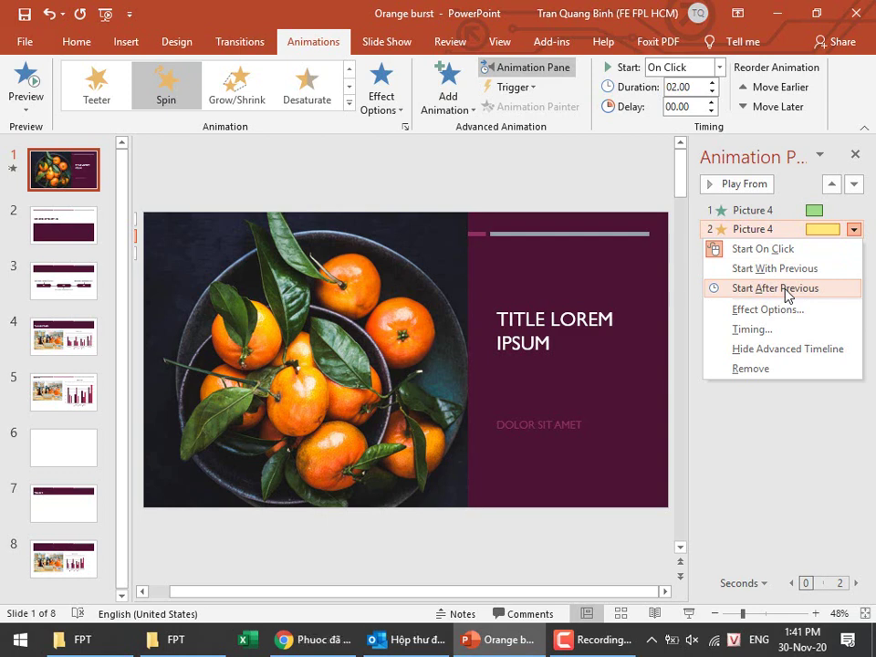
click(775, 287)
click(757, 247)
click(853, 248)
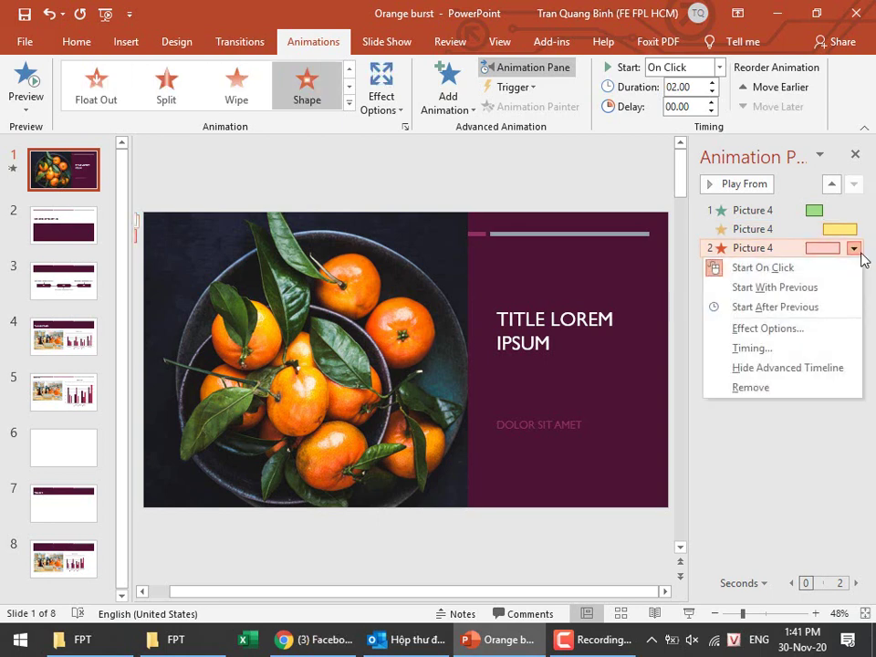
click(786, 307)
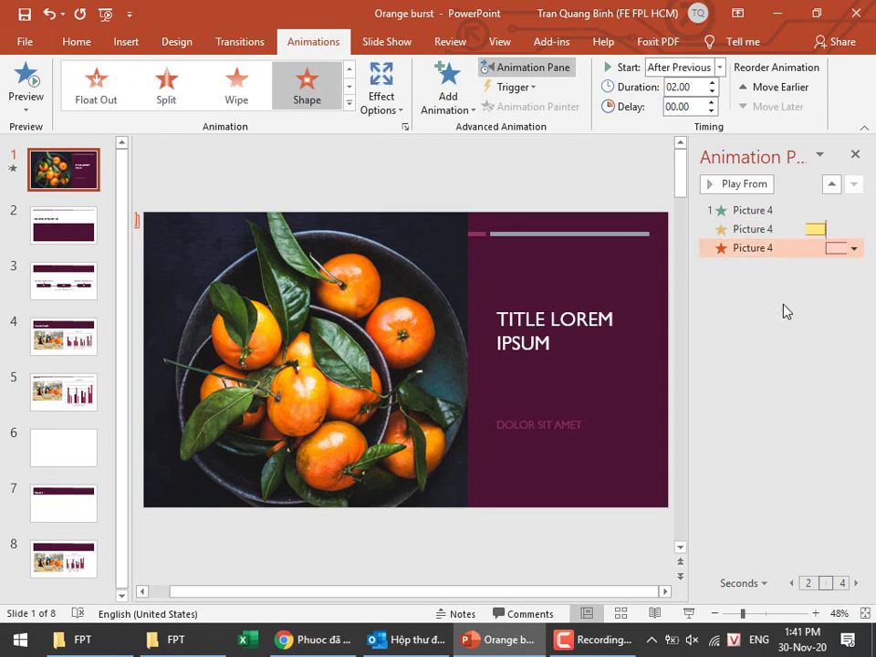
click(762, 210)
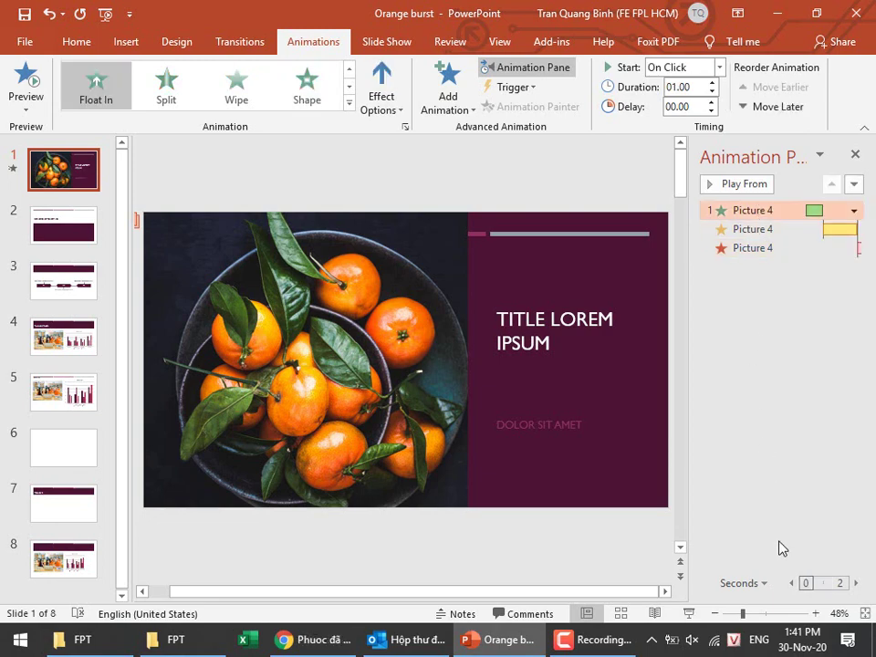
click(692, 613)
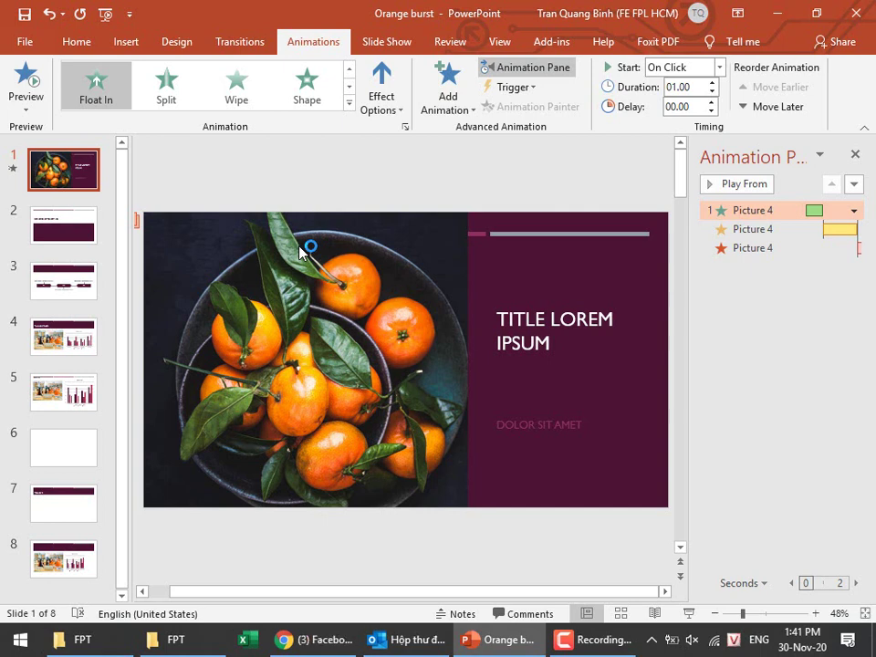
Leave PowerPoint's Open page and bring up the Desktop FPT folder with Com107-luu-do.
click(25, 41)
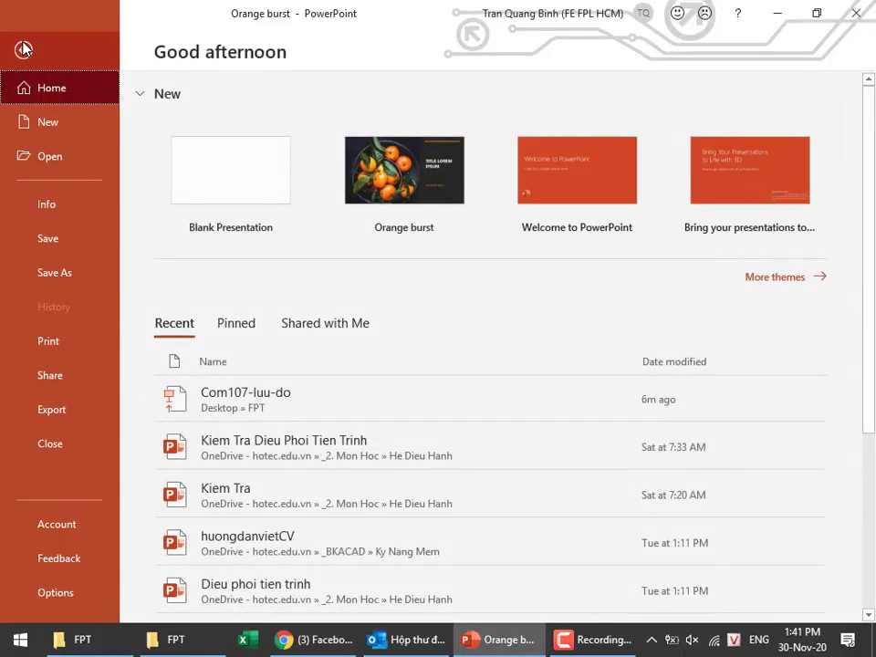
click(39, 160)
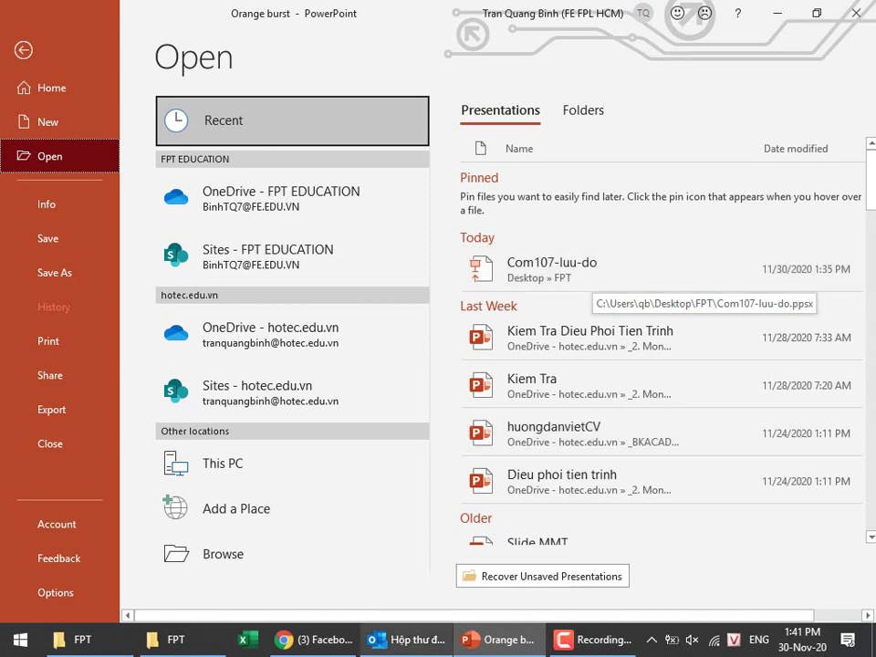
click(176, 638)
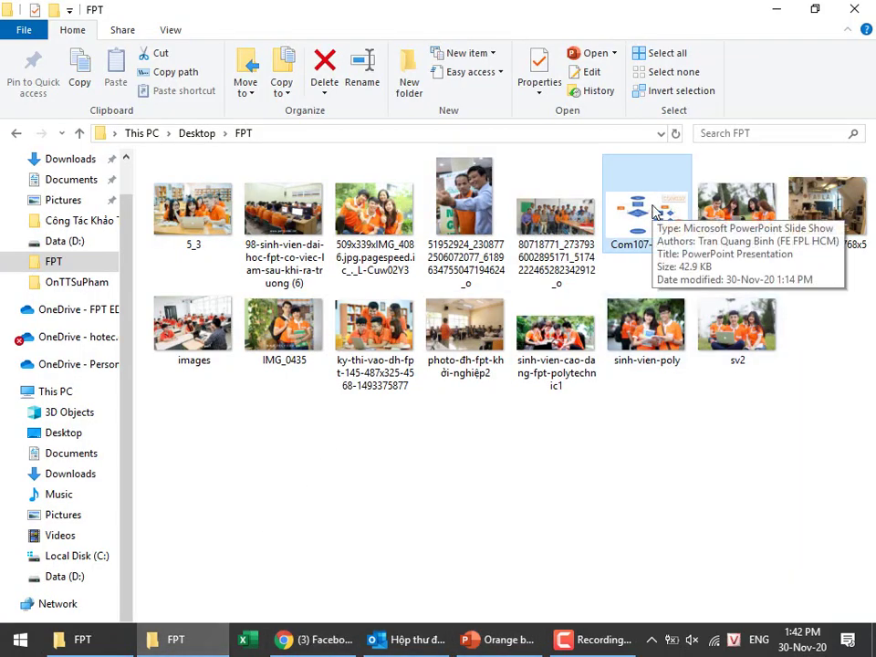
Run the Com107-luu-do slide show until its Begin oval appears, then end it.
double_click(652, 212)
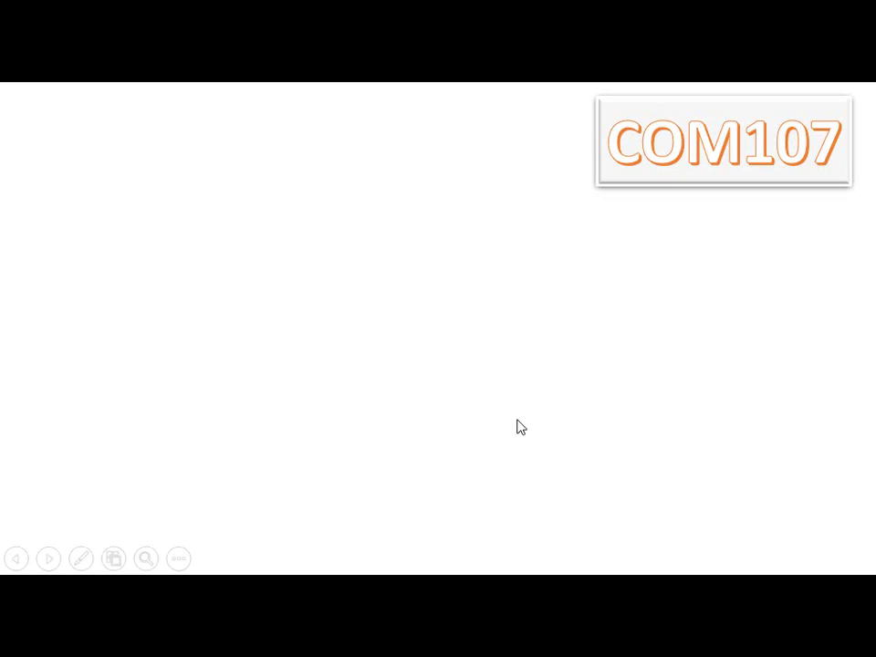
click(318, 384)
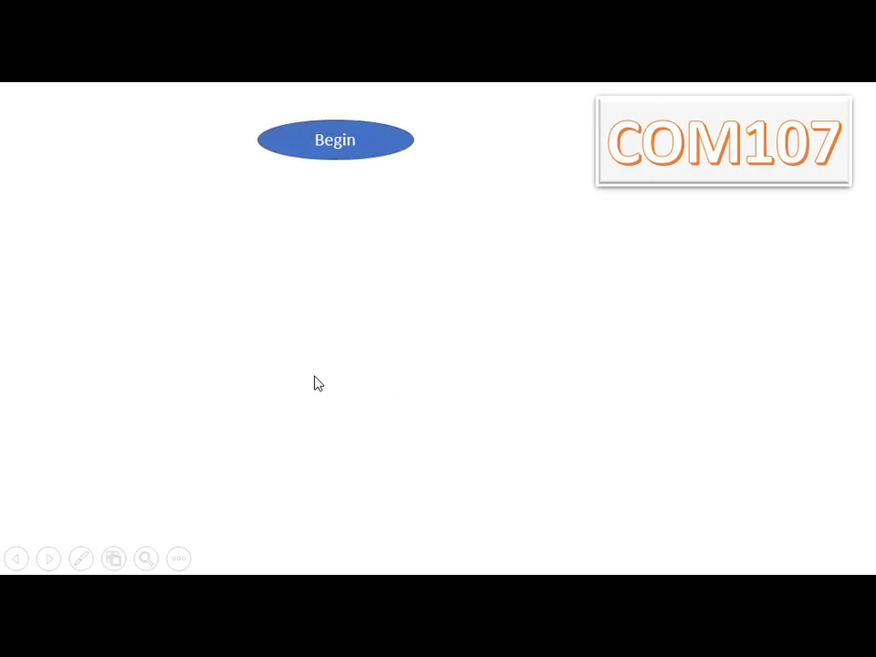
key(Escape)
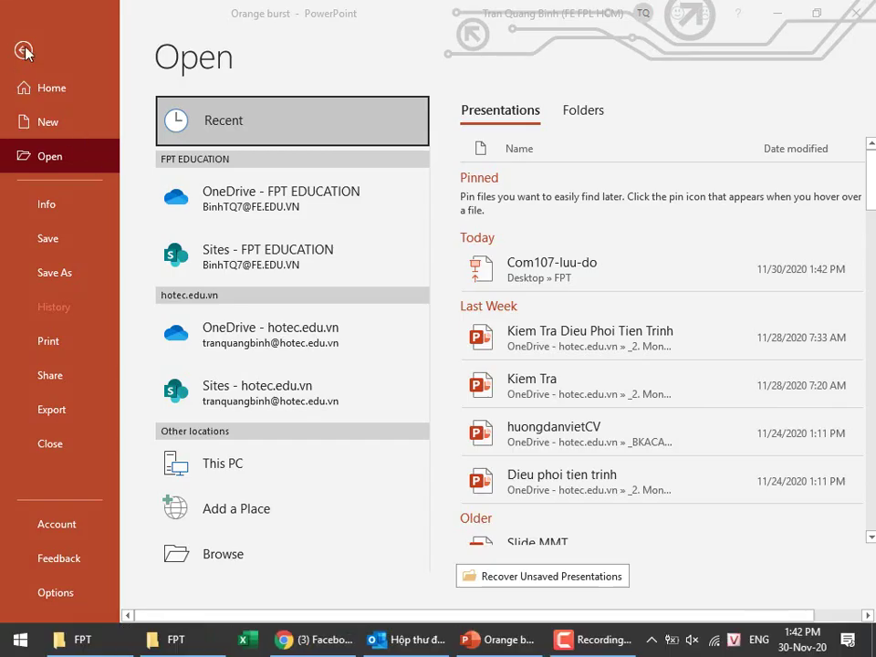
mouse_move(552, 270)
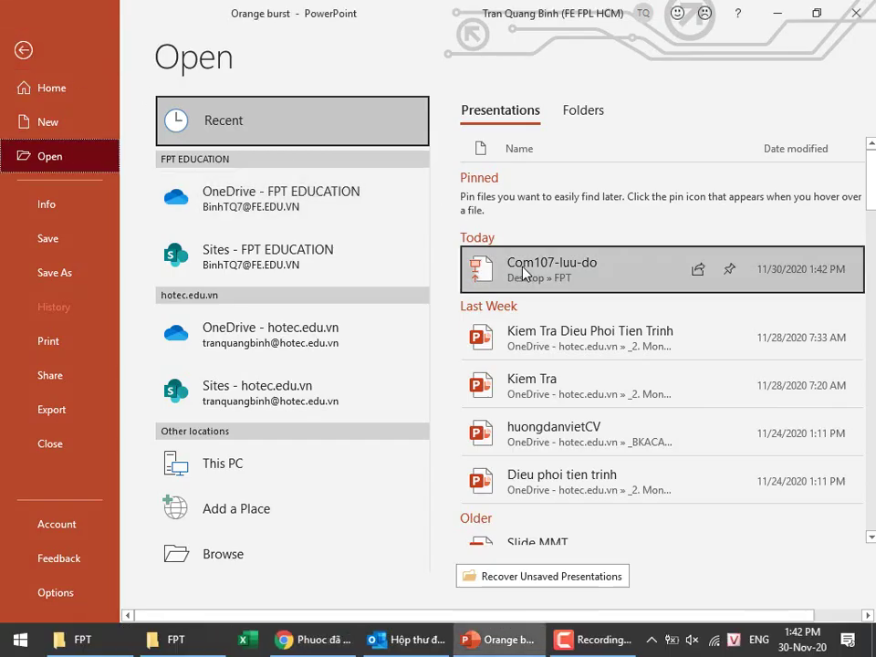
Open Com107-luu-do from the recent list in Protected View, then return to Orange burst.
click(524, 271)
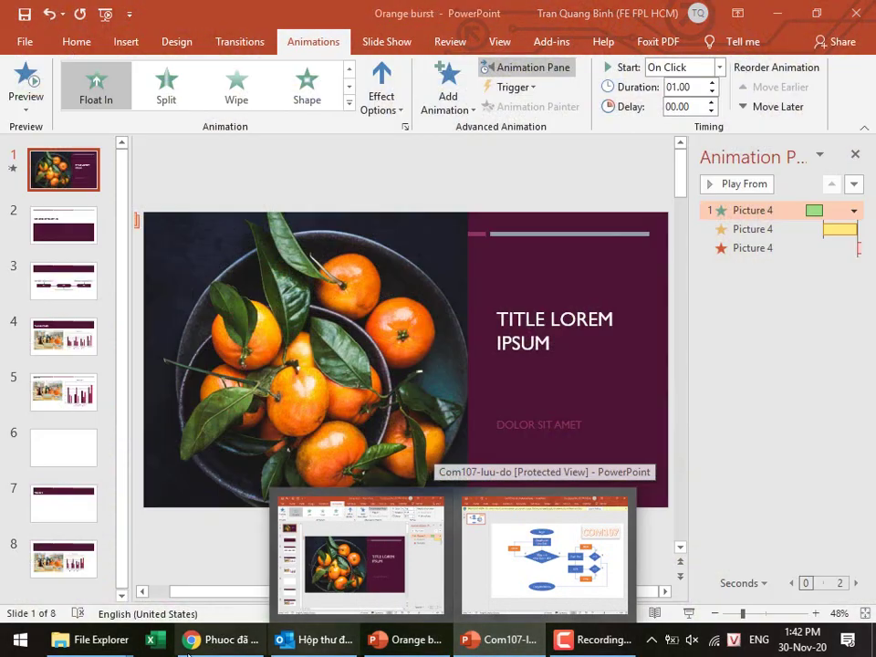
mouse_move(91, 638)
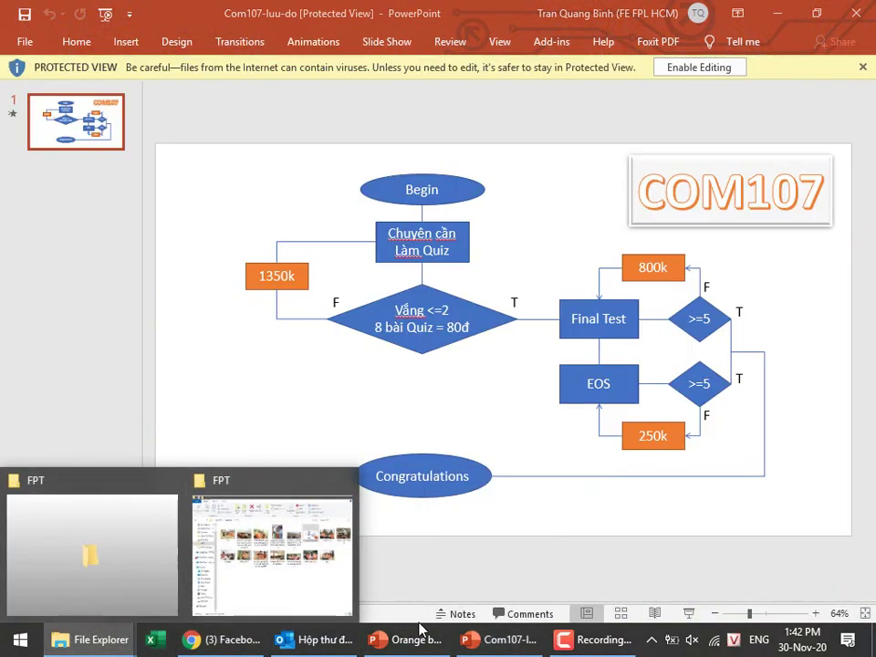
click(420, 629)
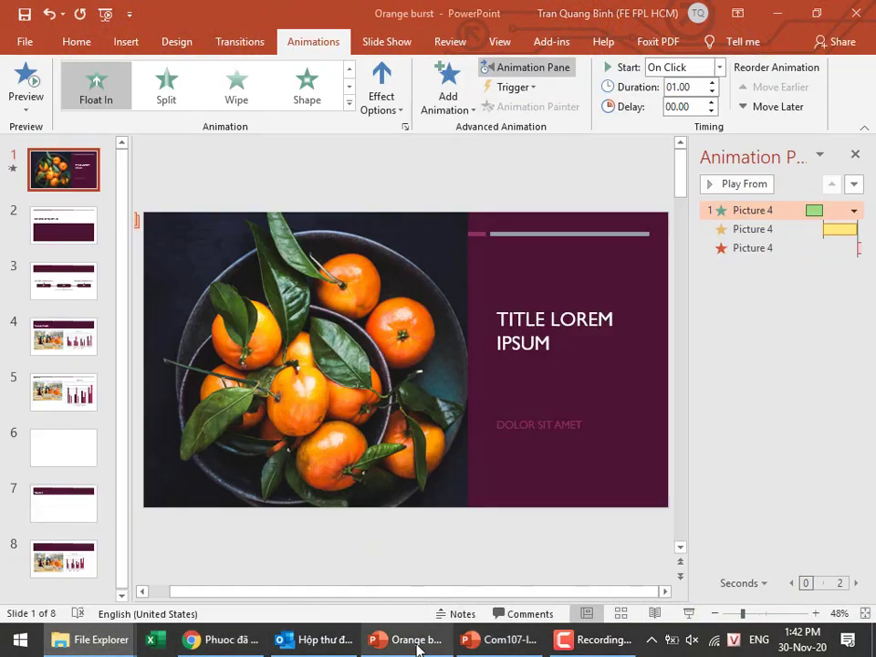
click(25, 14)
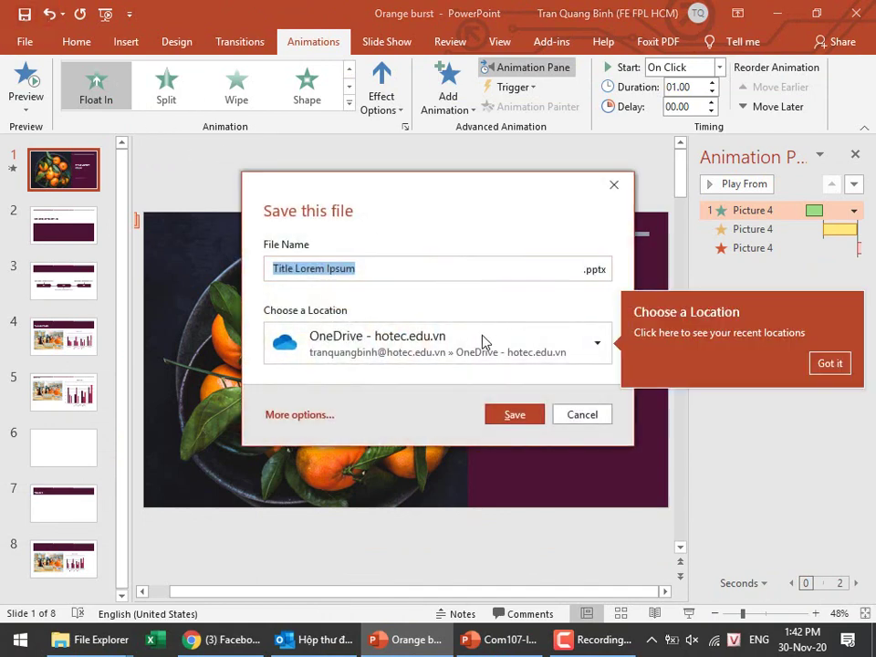
click(462, 355)
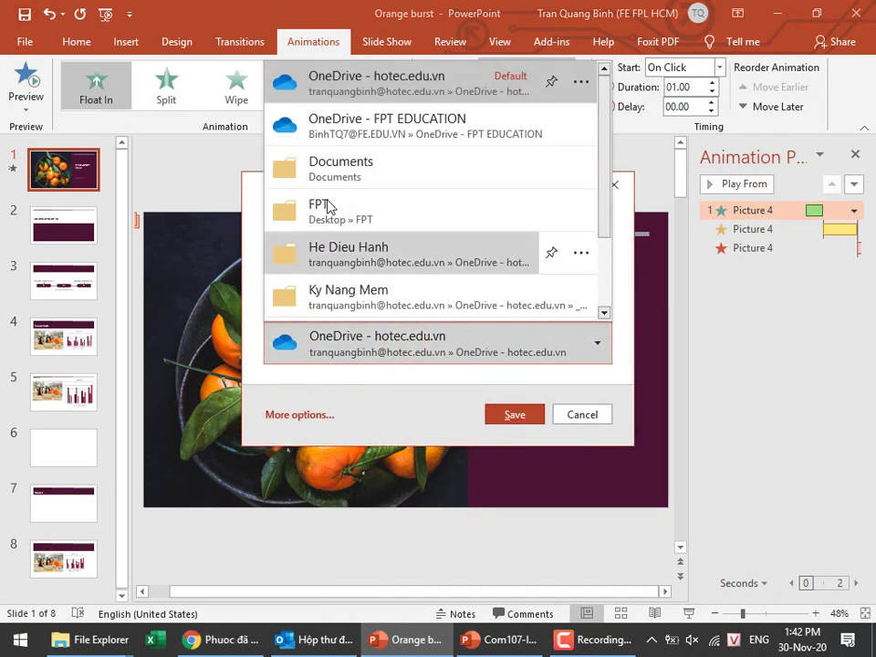
click(321, 208)
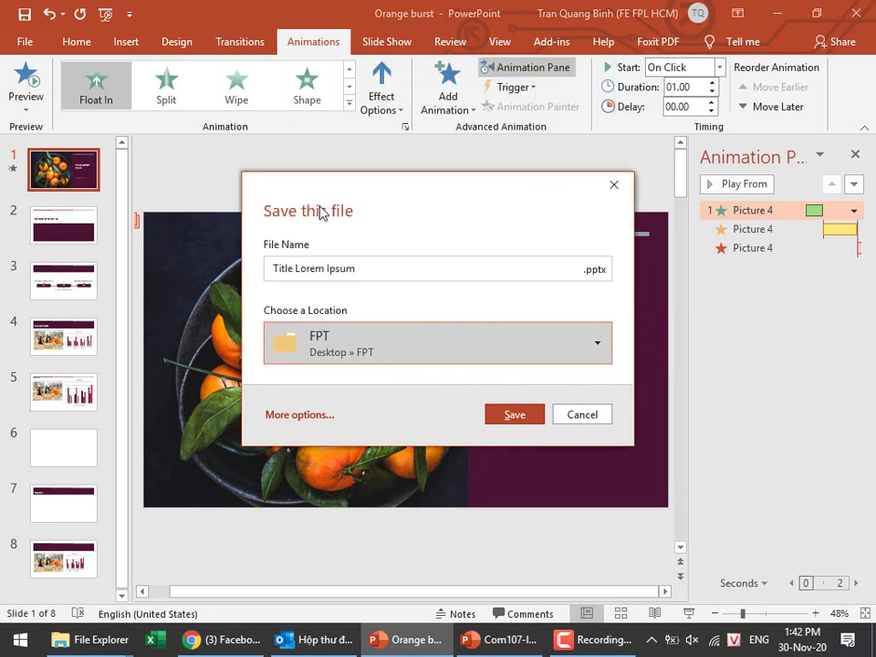
click(508, 414)
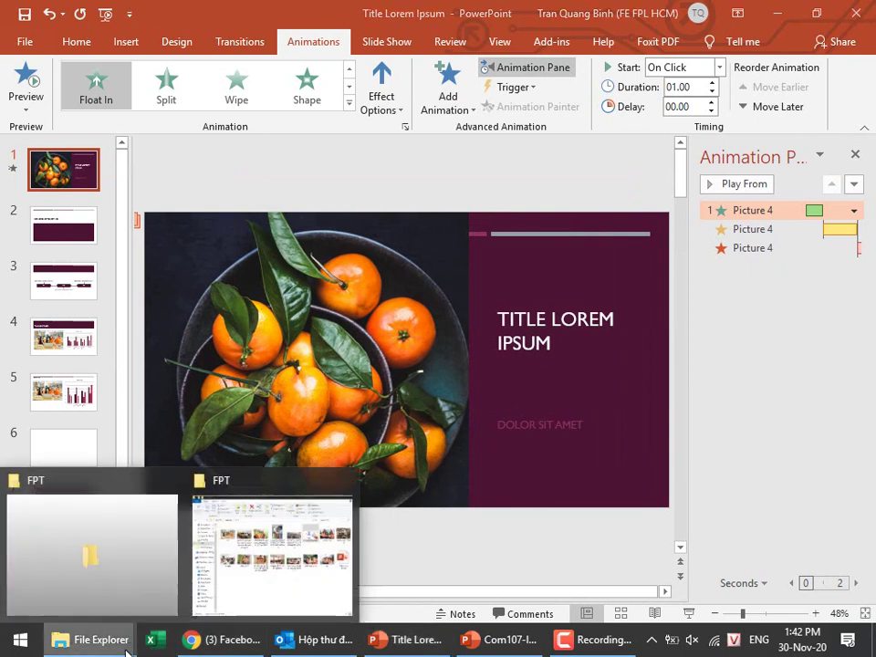
In the FPT folder window, turn on file name extensions, leaving item check boxes off.
click(265, 552)
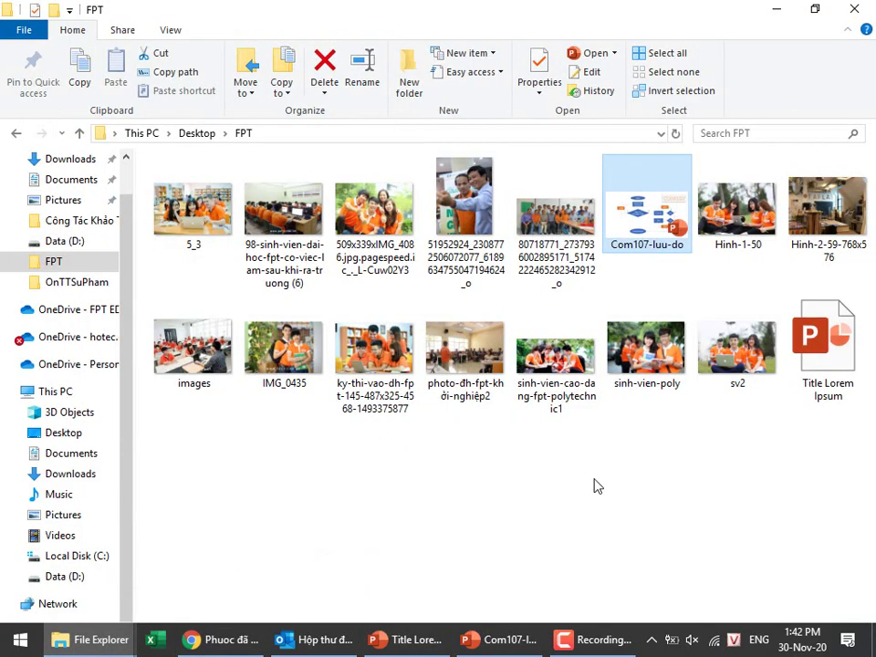
click(166, 36)
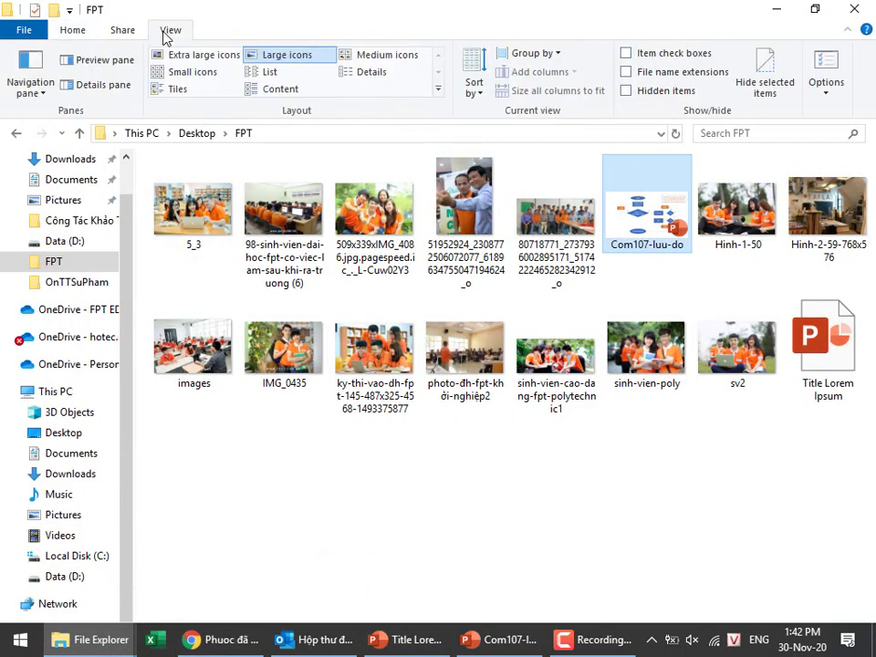
click(627, 55)
click(625, 53)
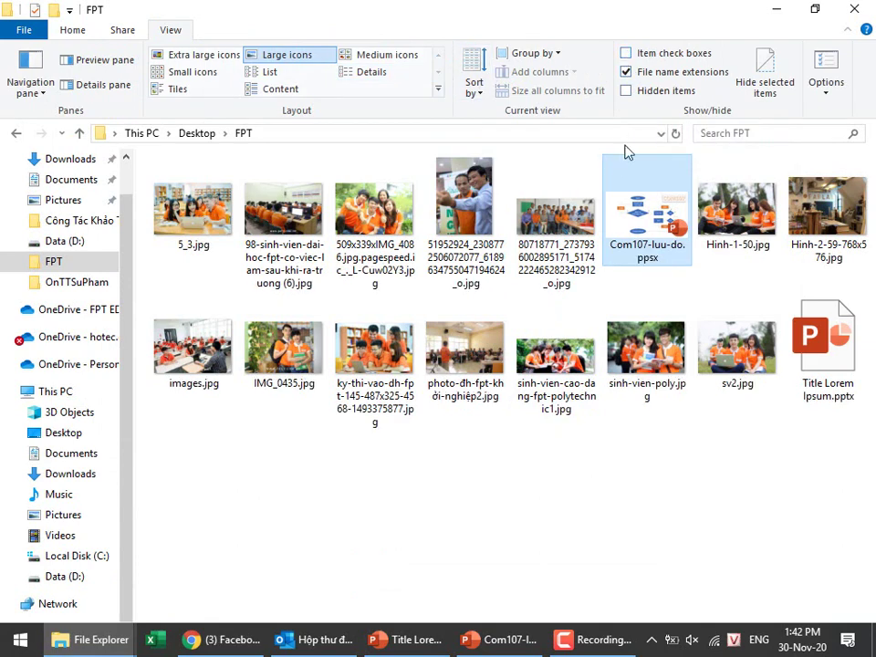
click(612, 489)
Show the files in Details view, widen the Name column and sort by Type.
click(263, 72)
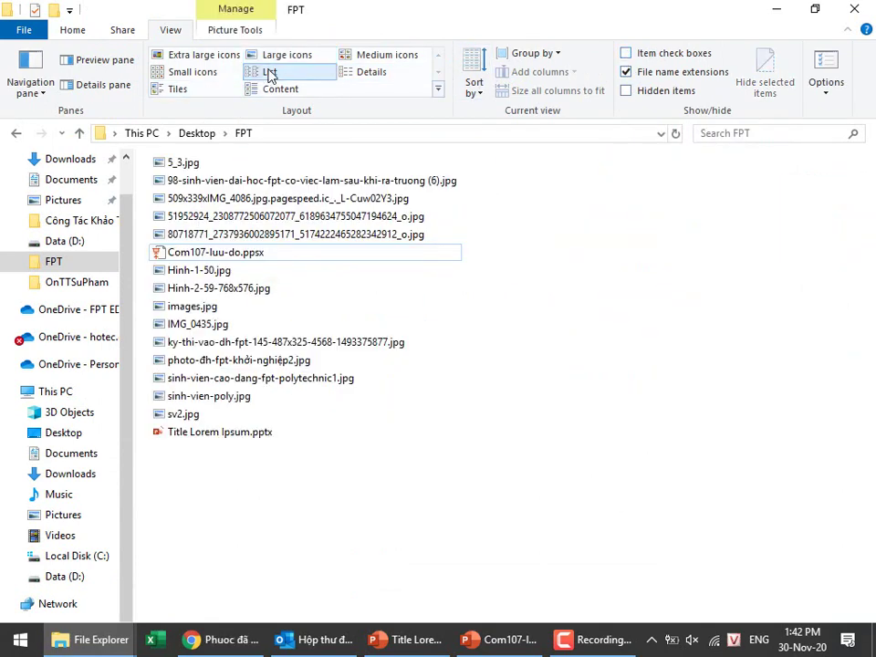
click(367, 72)
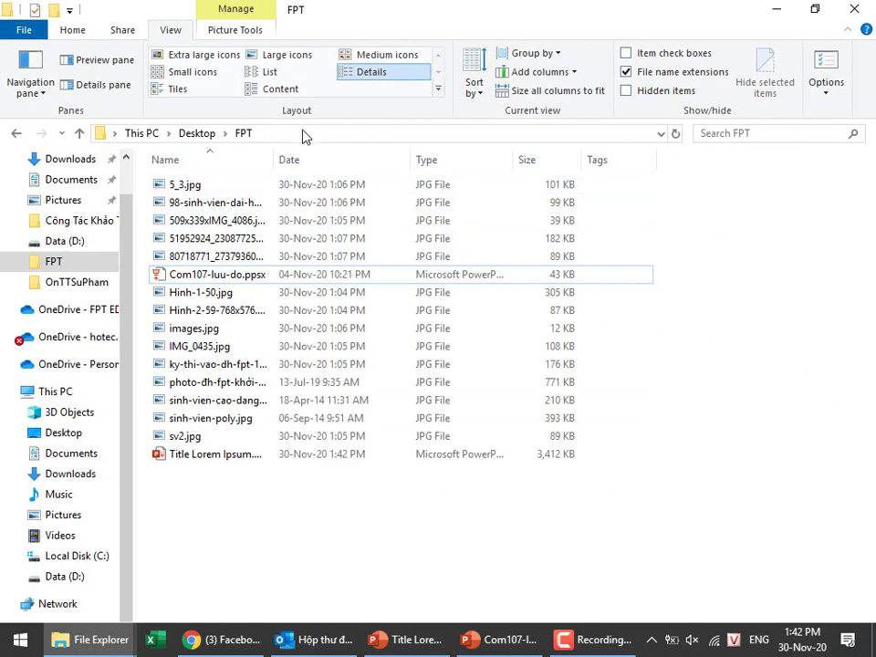
drag(274, 154, 464, 153)
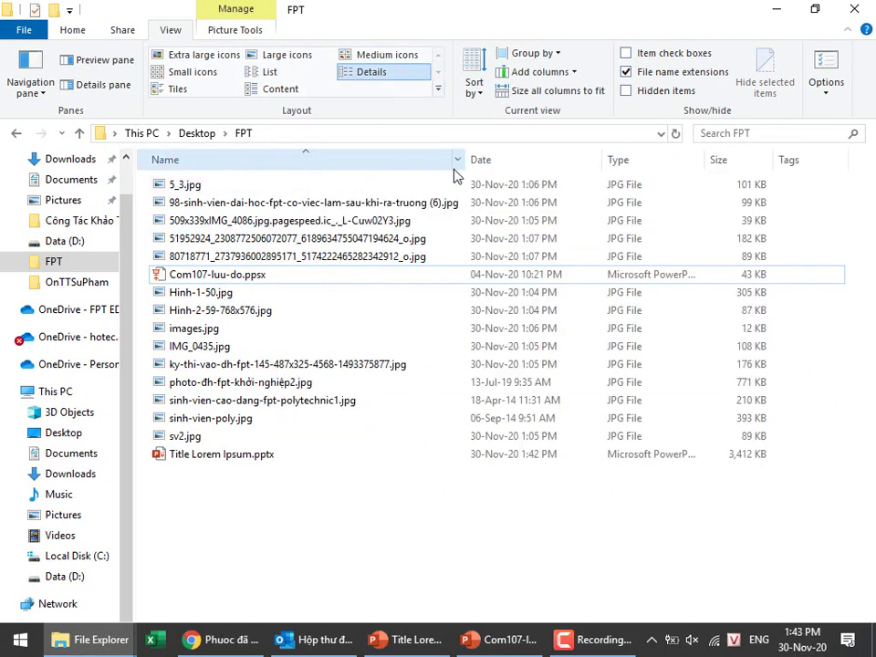
click(652, 160)
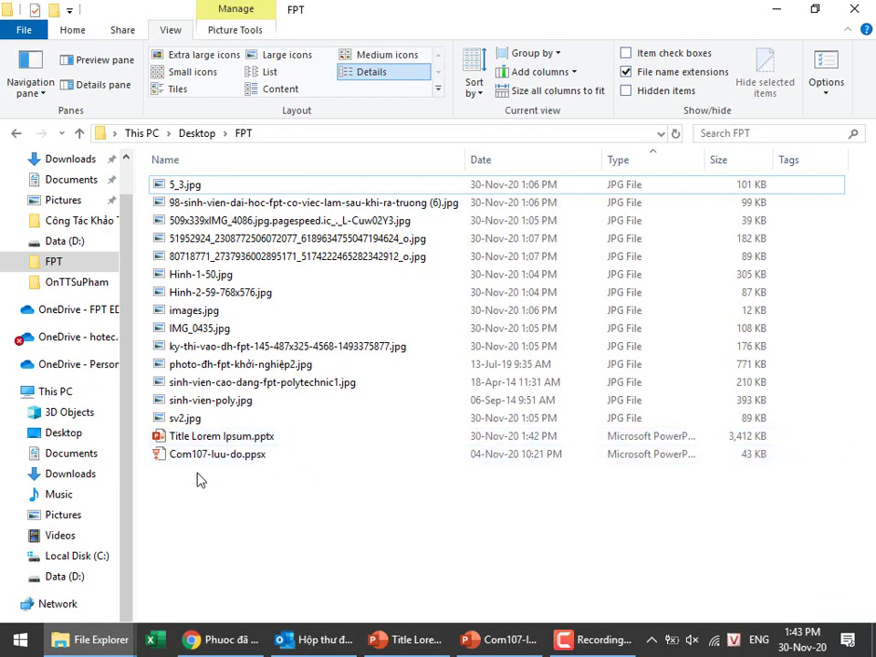
Start the screen Magnifier, then go back to the PowerPoint deck.
key(super)
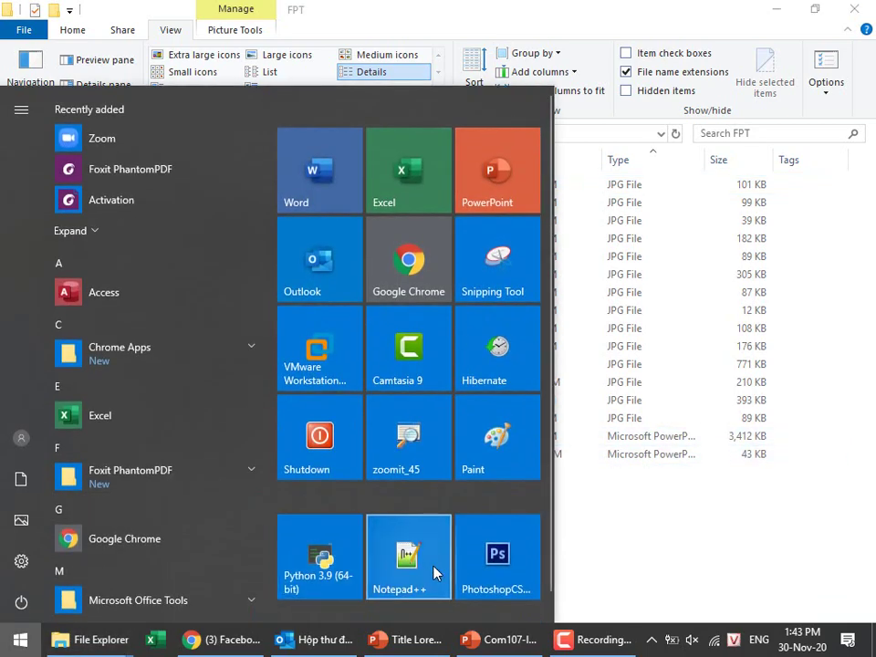
click(408, 433)
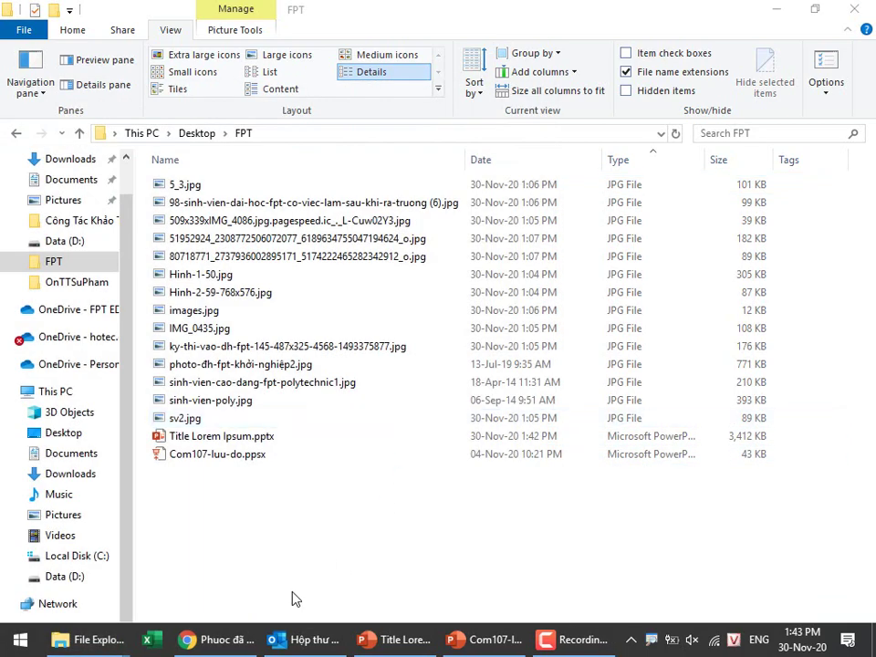
key(ctrl+1)
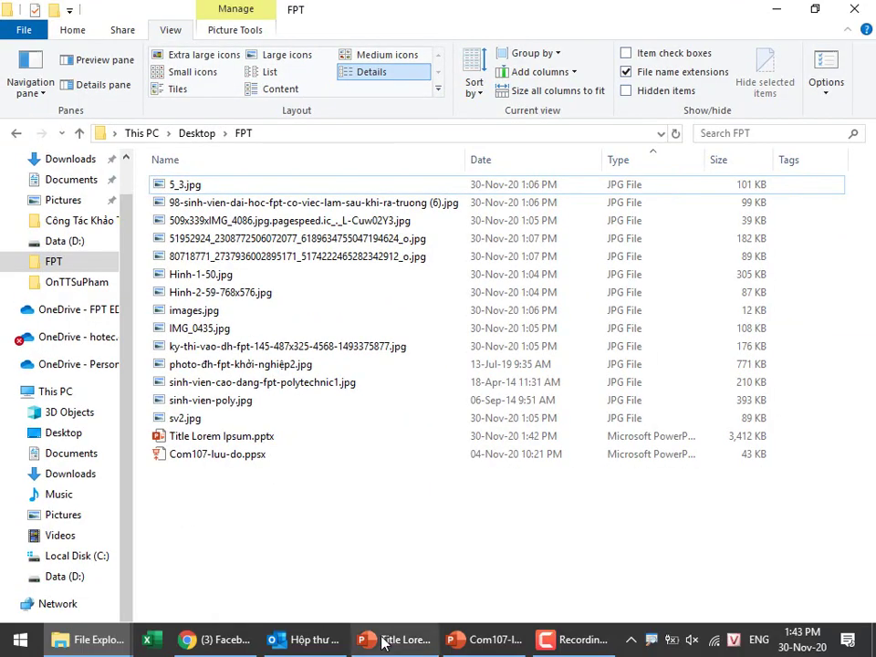
click(384, 640)
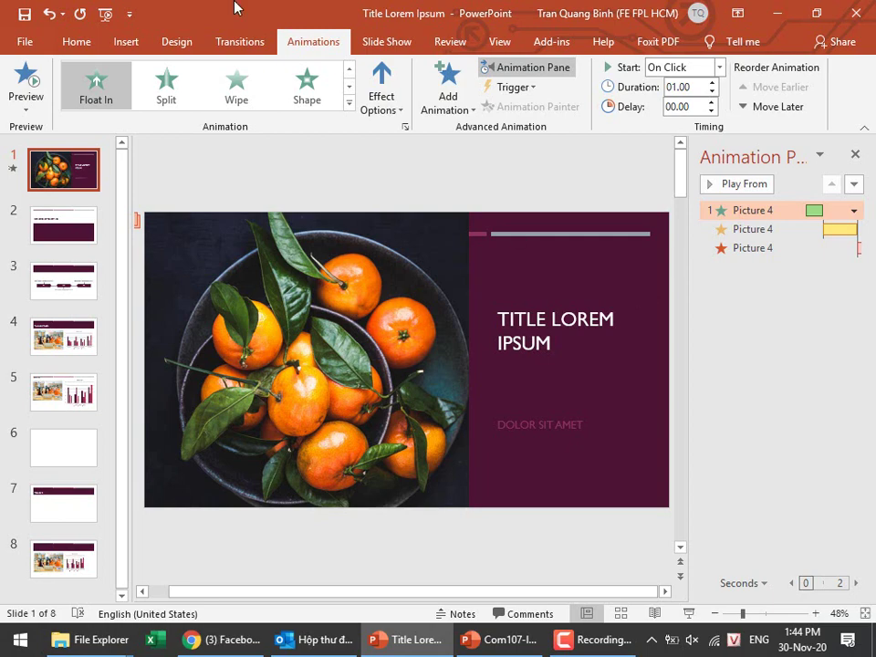
click(25, 42)
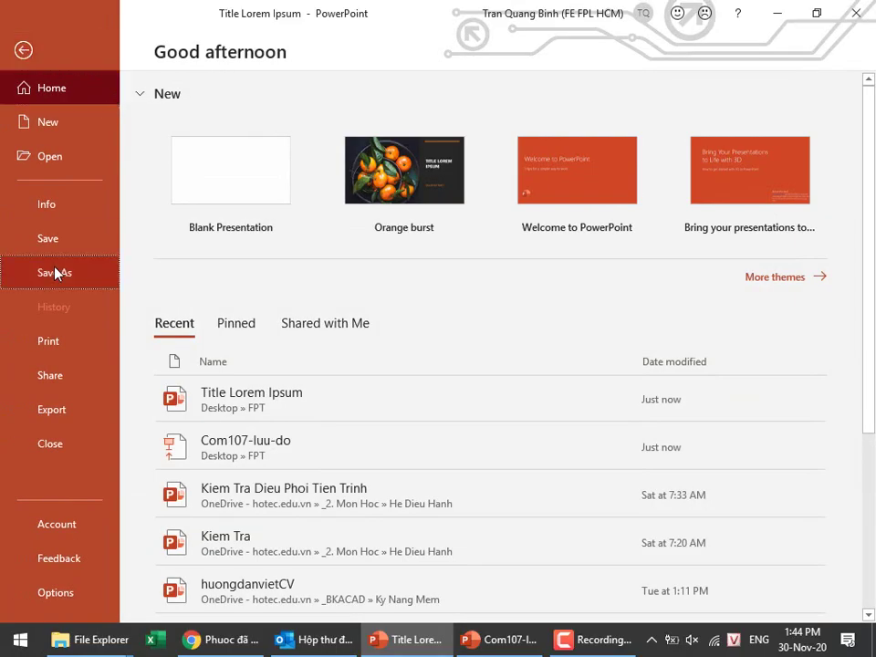
click(57, 272)
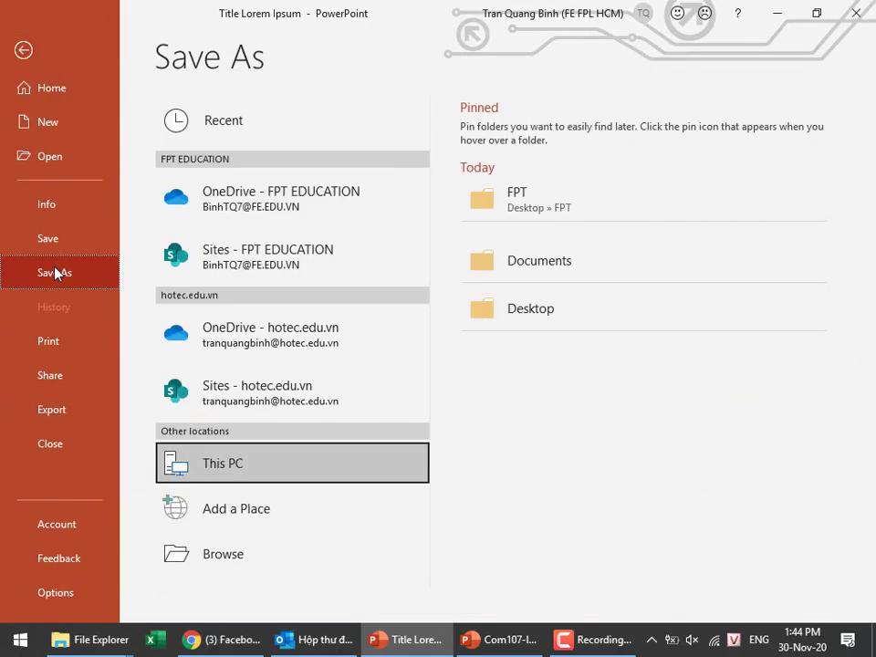
click(496, 211)
click(310, 315)
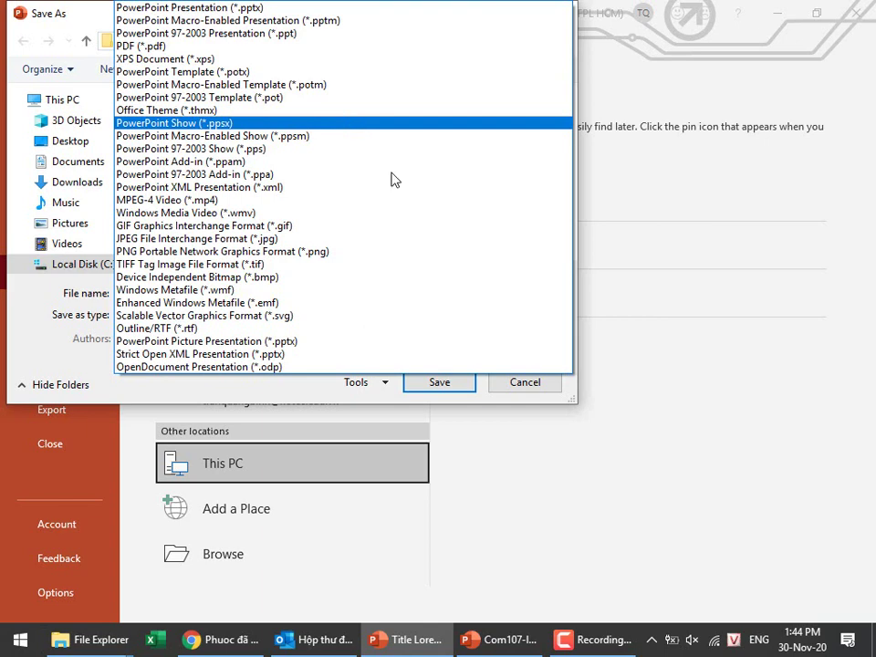
click(524, 395)
click(524, 394)
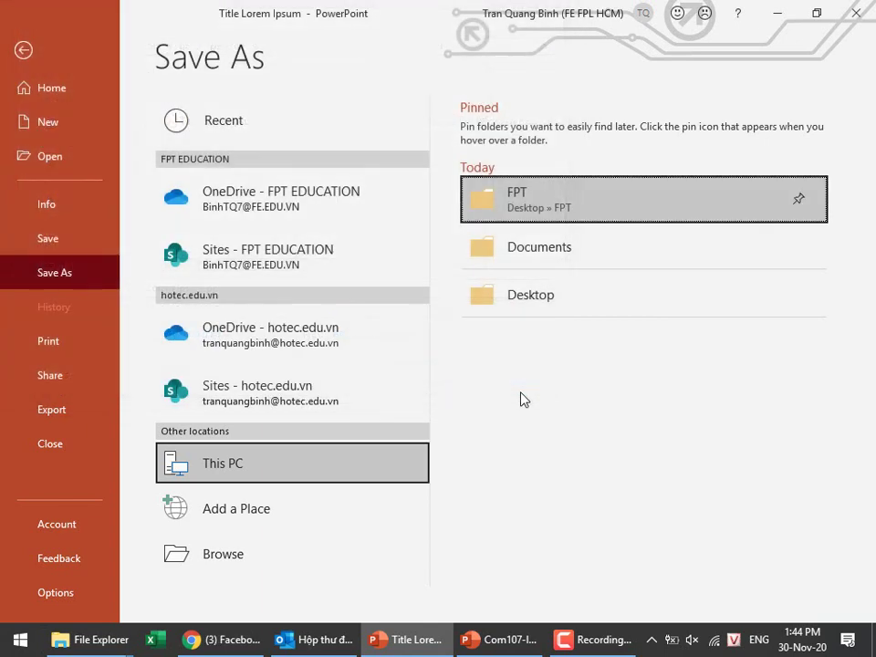
click(27, 57)
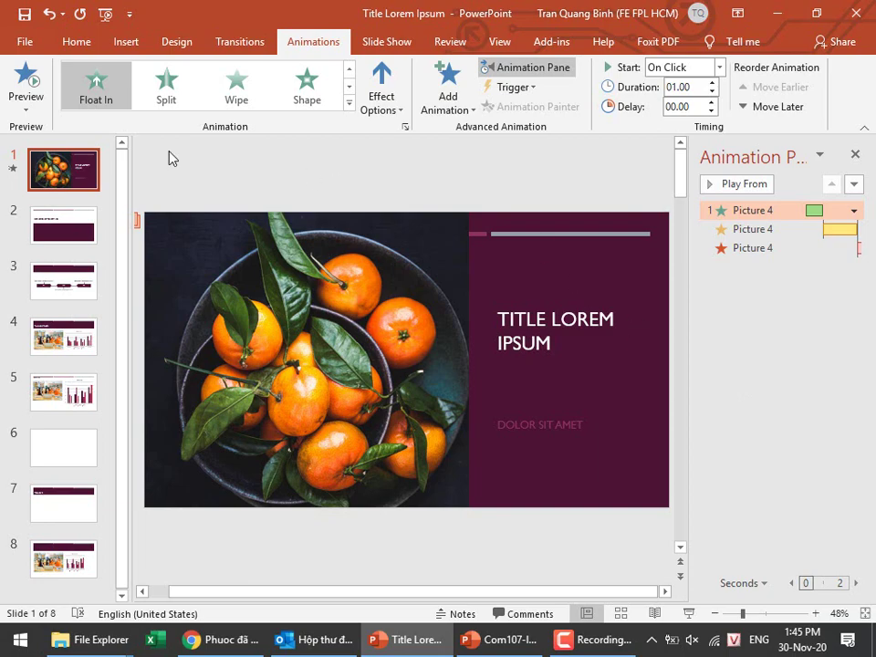
Open the Package for CD dialog from File > Export > Package Presentation for CD.
click(24, 42)
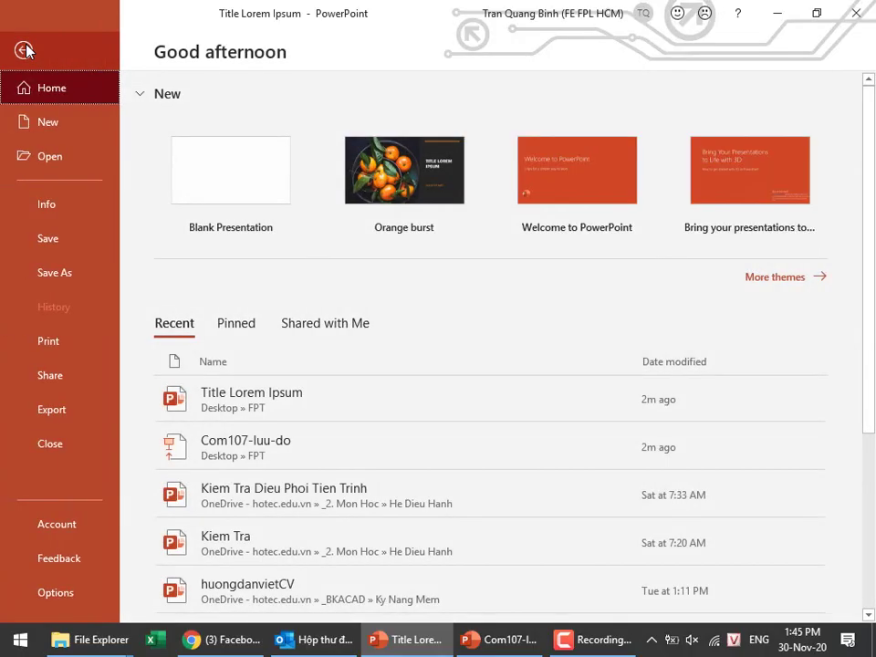
click(53, 420)
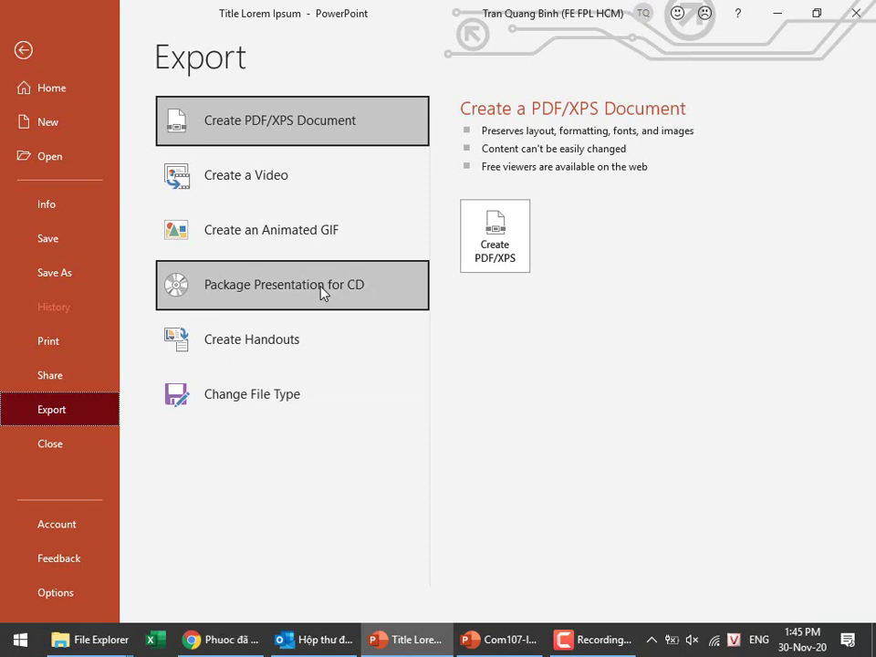
click(321, 292)
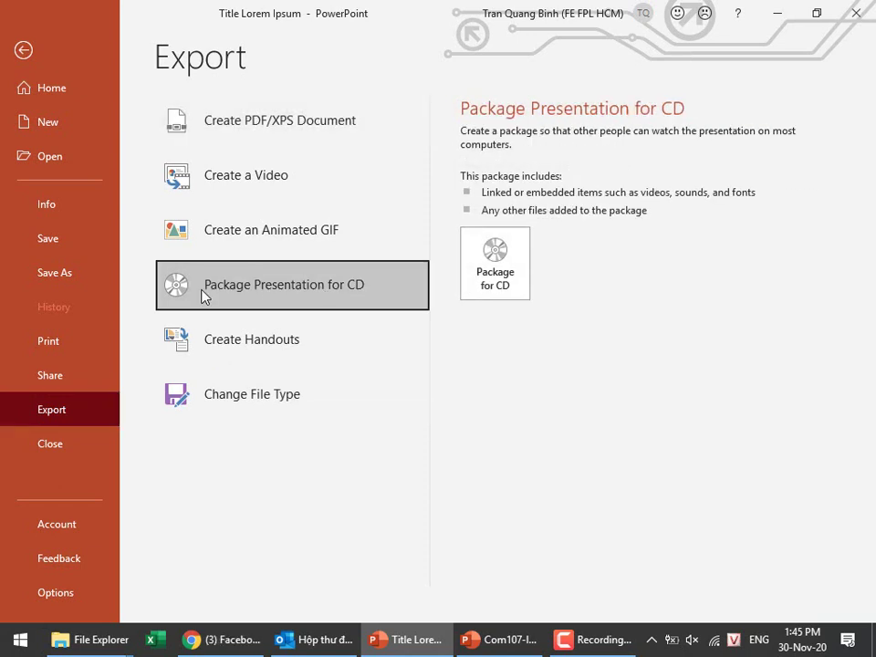
click(468, 263)
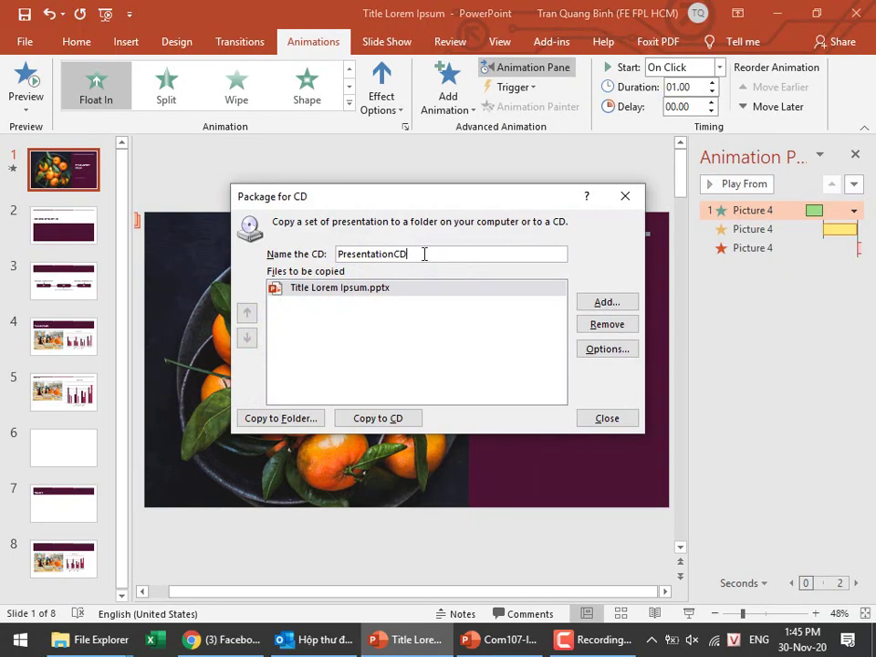
Rename the CD to 'Test' and browse for additional files to include.
drag(424, 253, 228, 254)
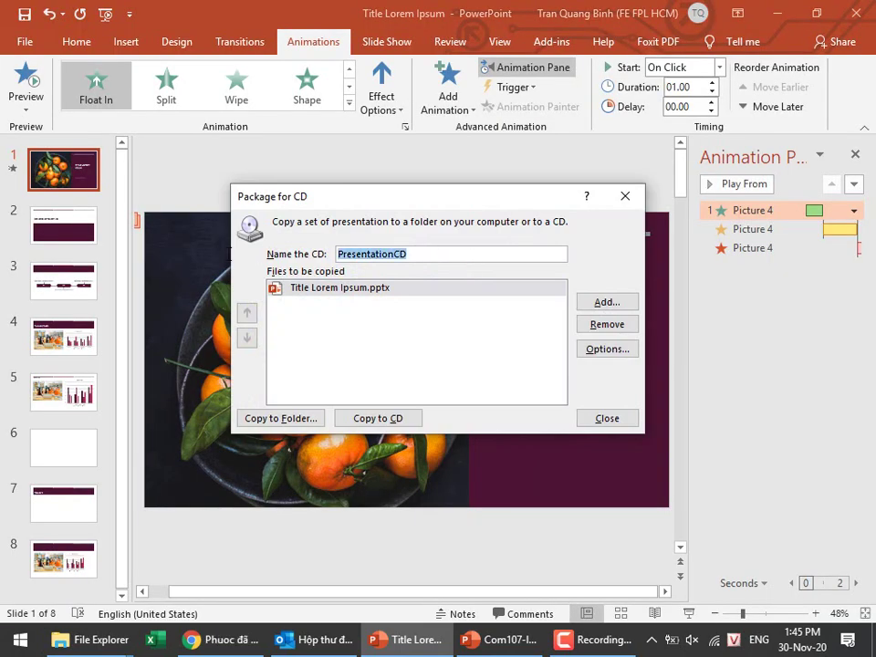
text(Test)
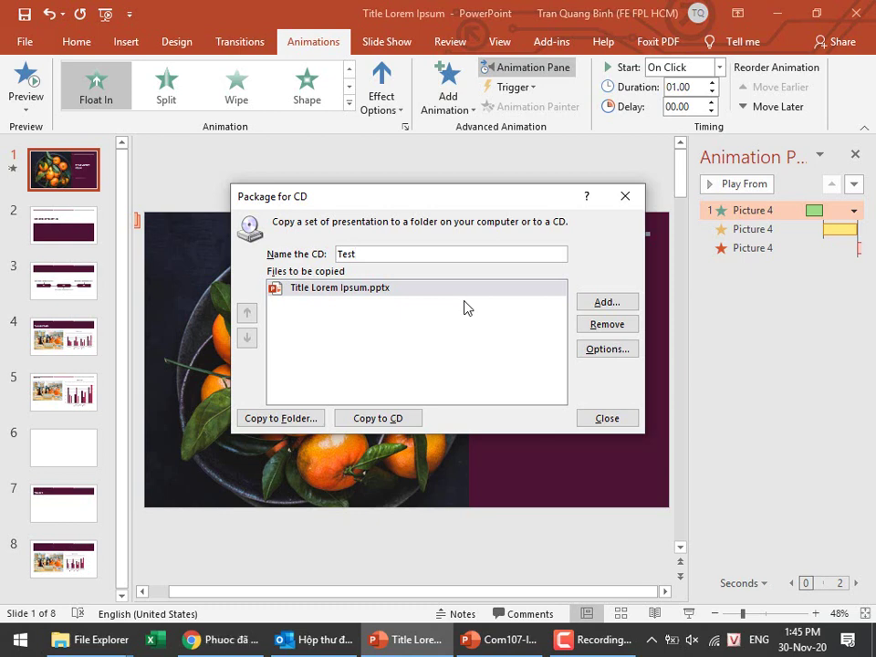
click(607, 304)
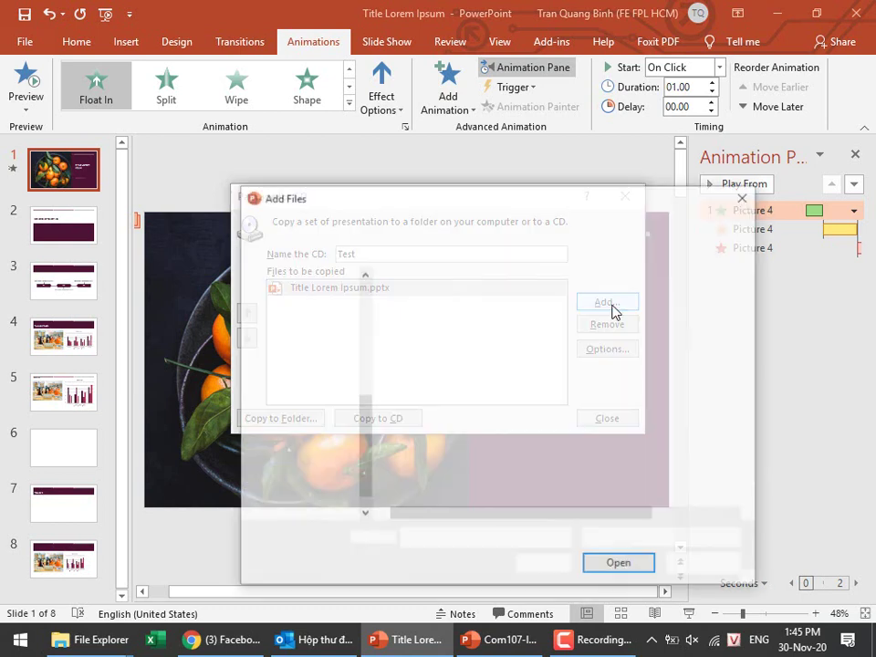
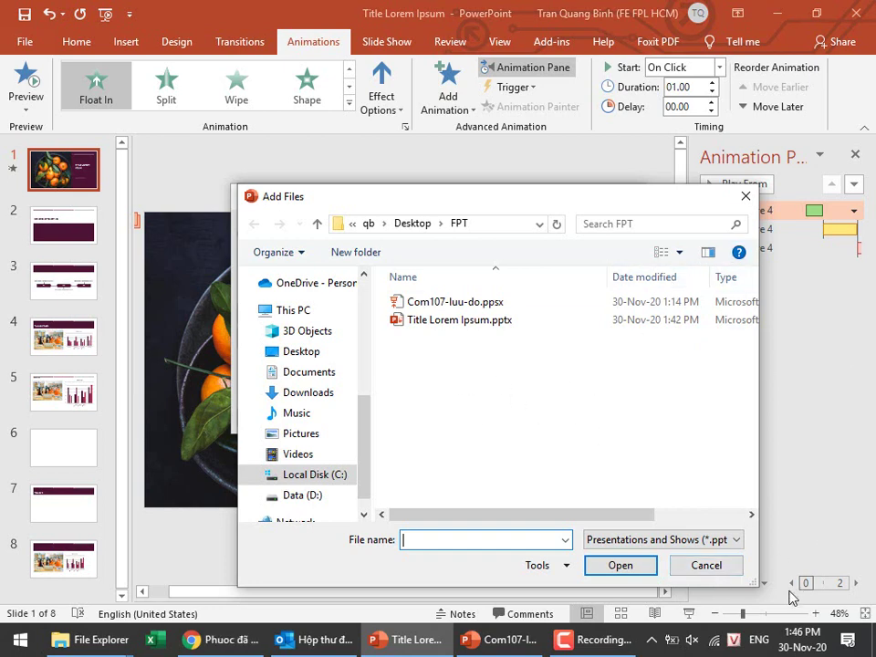
Skip adding files and copy the package to a folder named Test in C:\Users\qb\Documents.
click(730, 568)
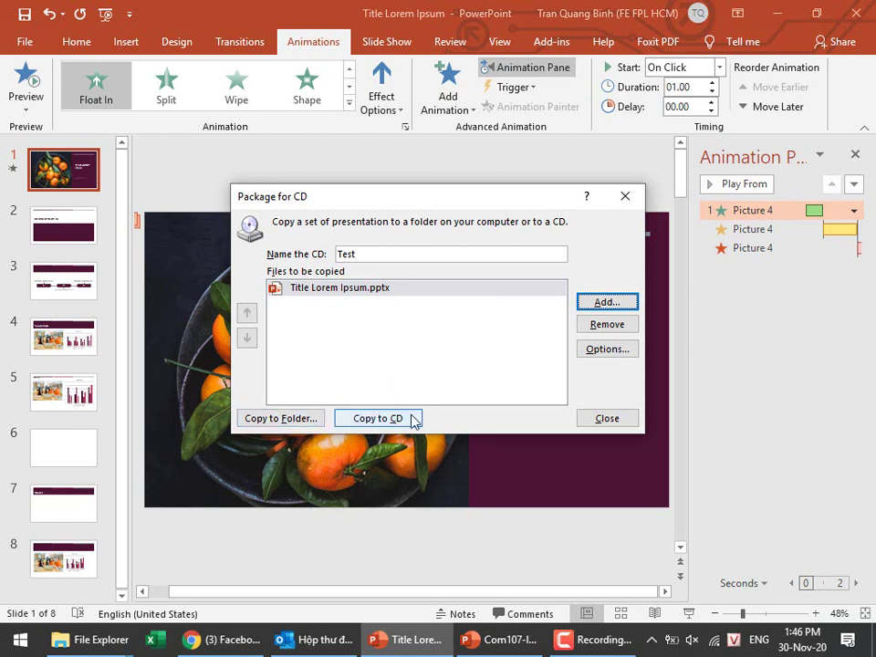
click(266, 419)
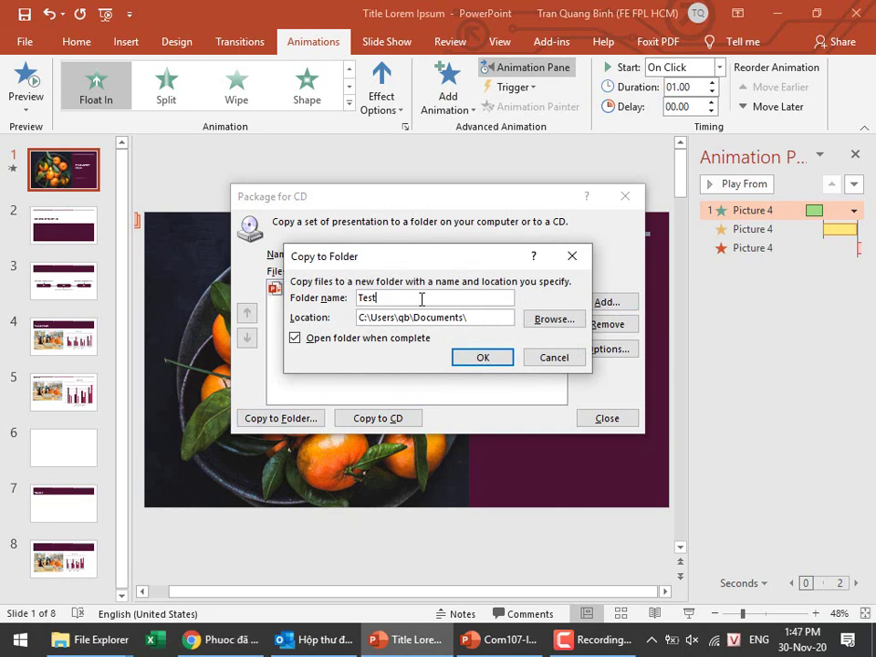
click(492, 360)
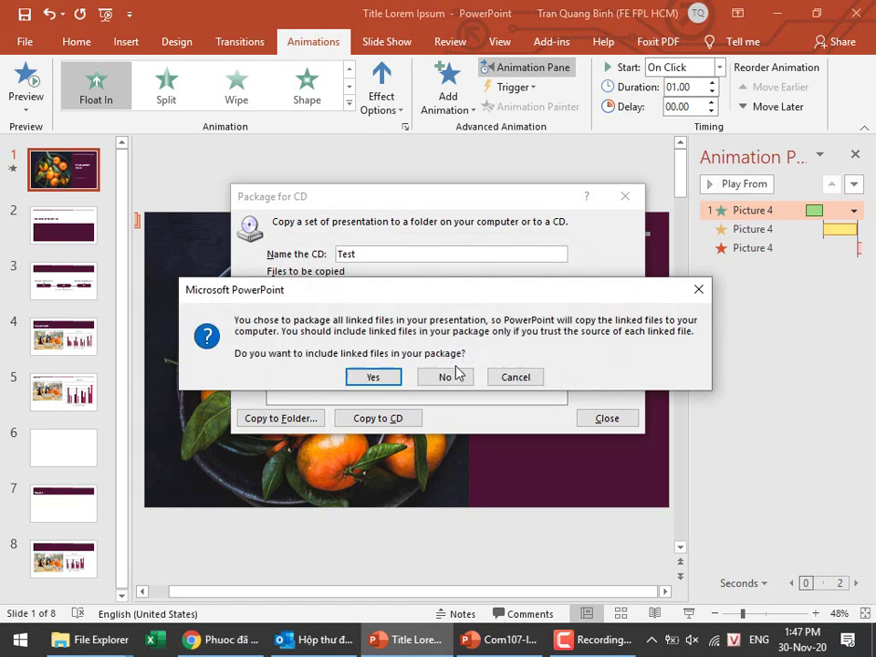
Include linked files, then inspect the Test folder and its PresentationPackage subfolder in File Explorer.
click(363, 376)
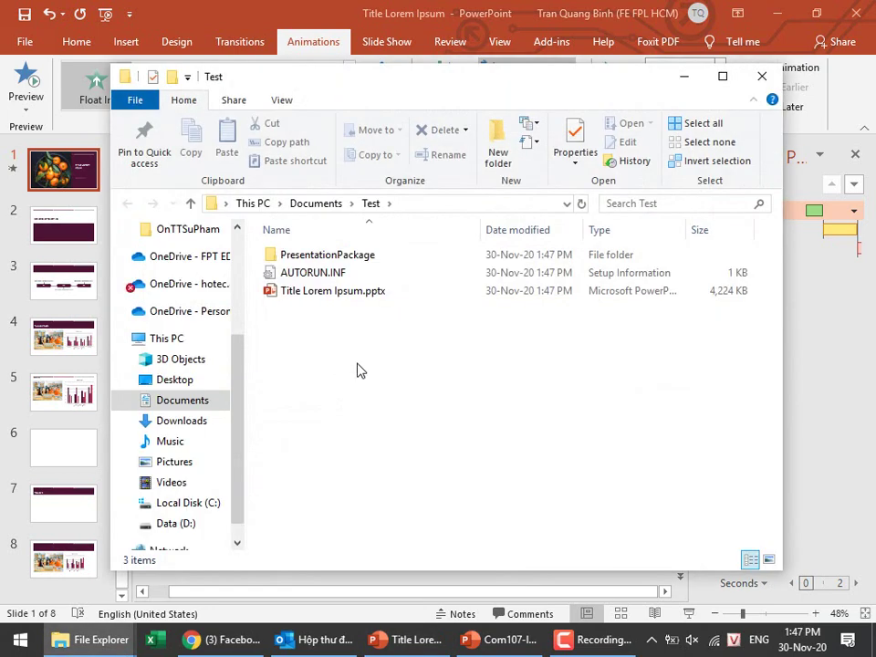
click(331, 291)
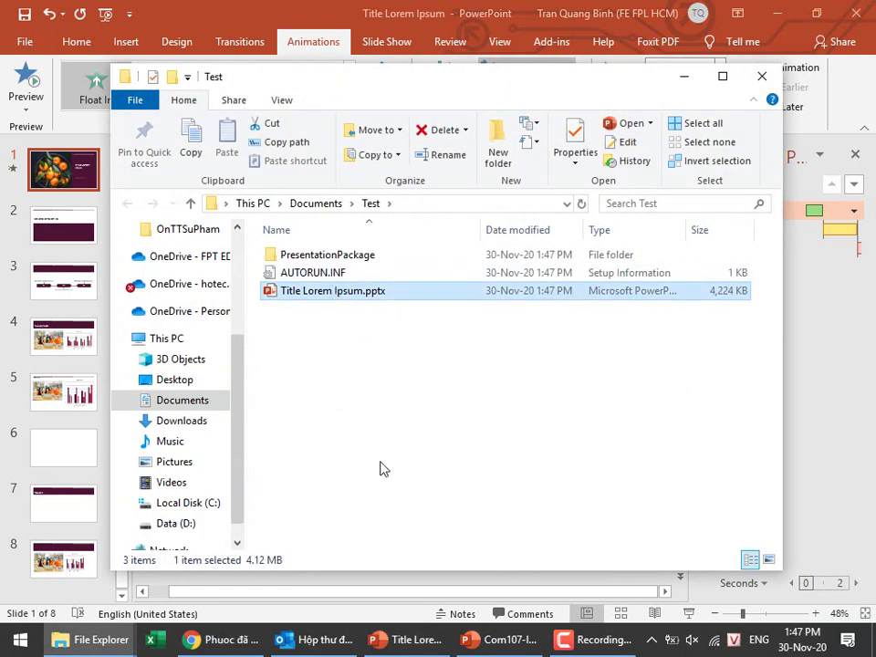
double_click(301, 261)
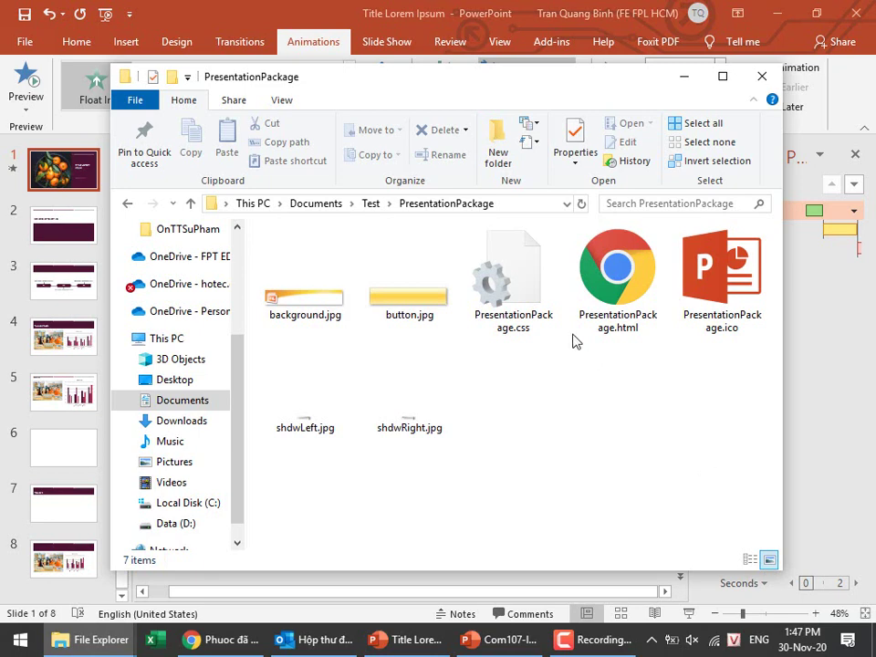
click(372, 204)
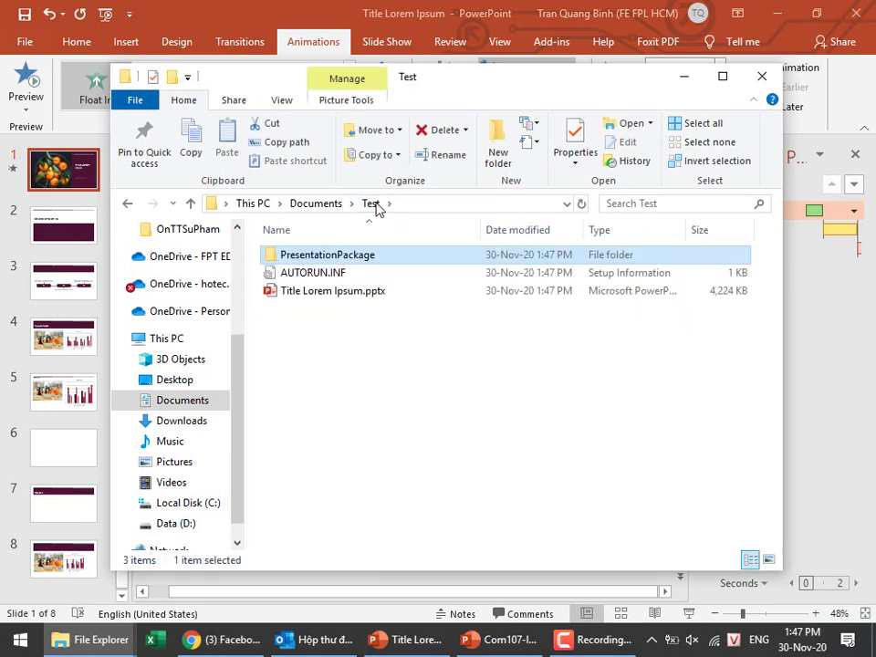
click(305, 272)
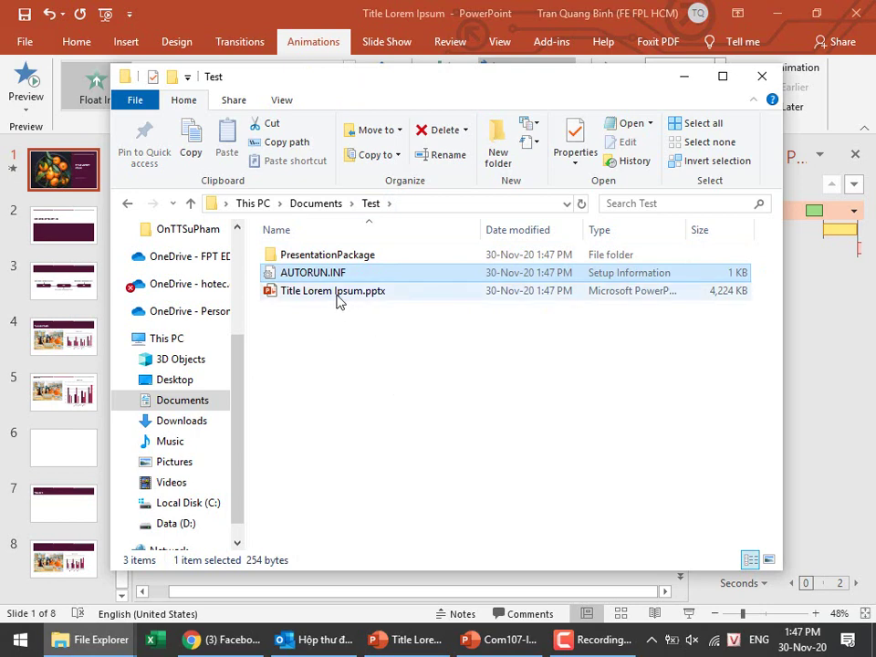
mouse_move(332, 290)
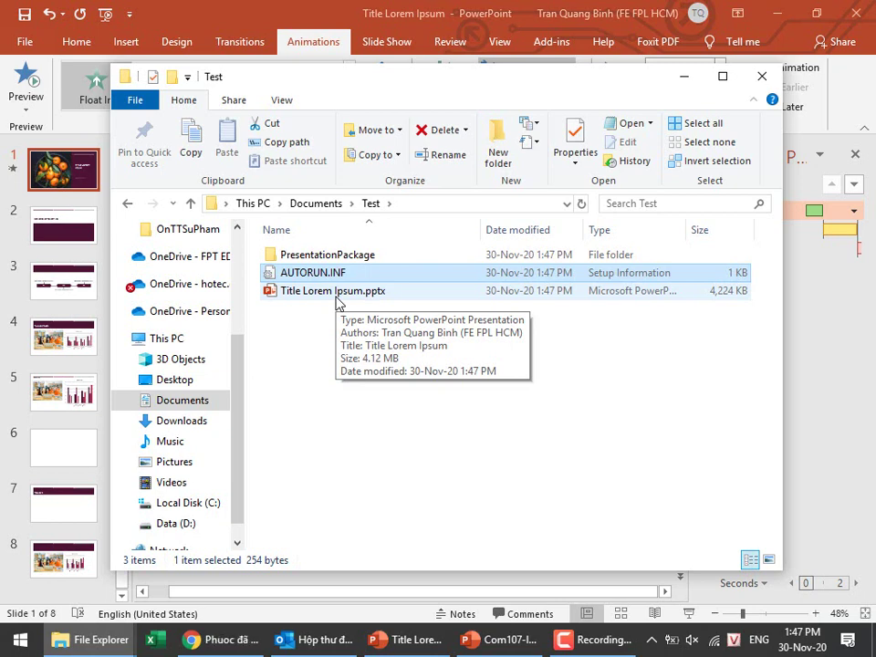
drag(482, 389, 301, 248)
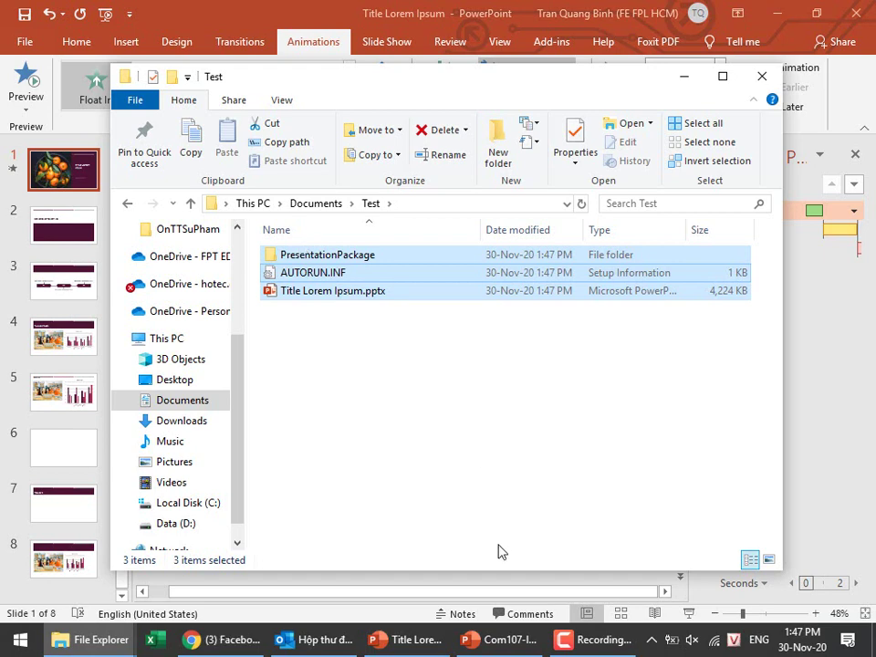
Reopen Test from Documents, review AUTORUN.INF and PresentationPackage, then close File Explorer.
drag(464, 383, 338, 230)
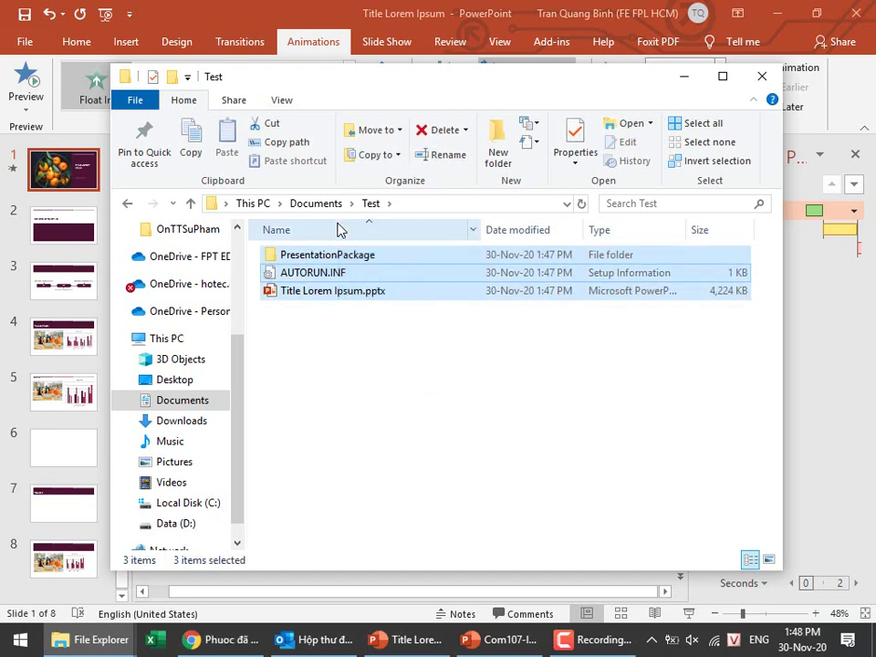
key(alt+Up)
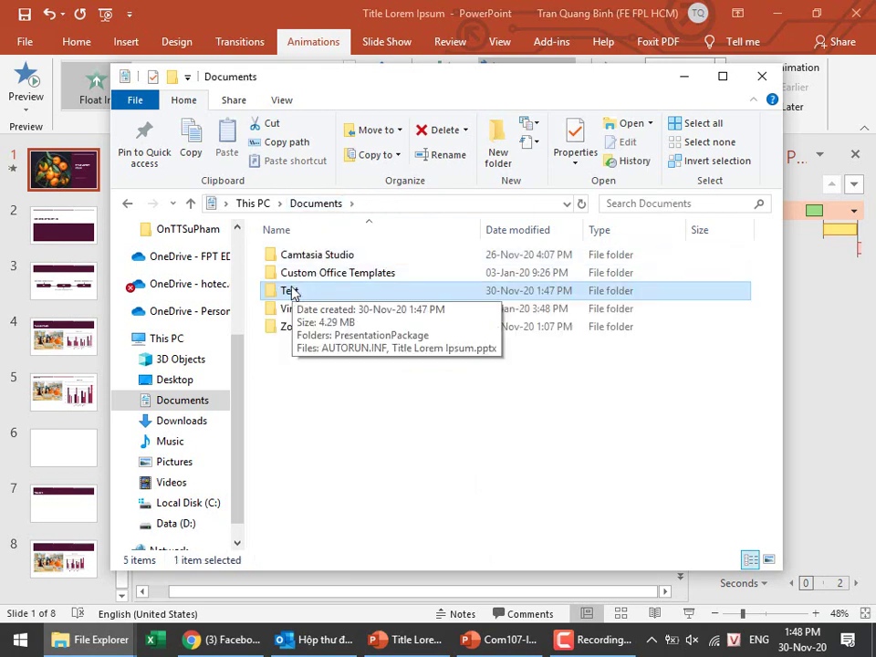
double_click(292, 291)
click(285, 280)
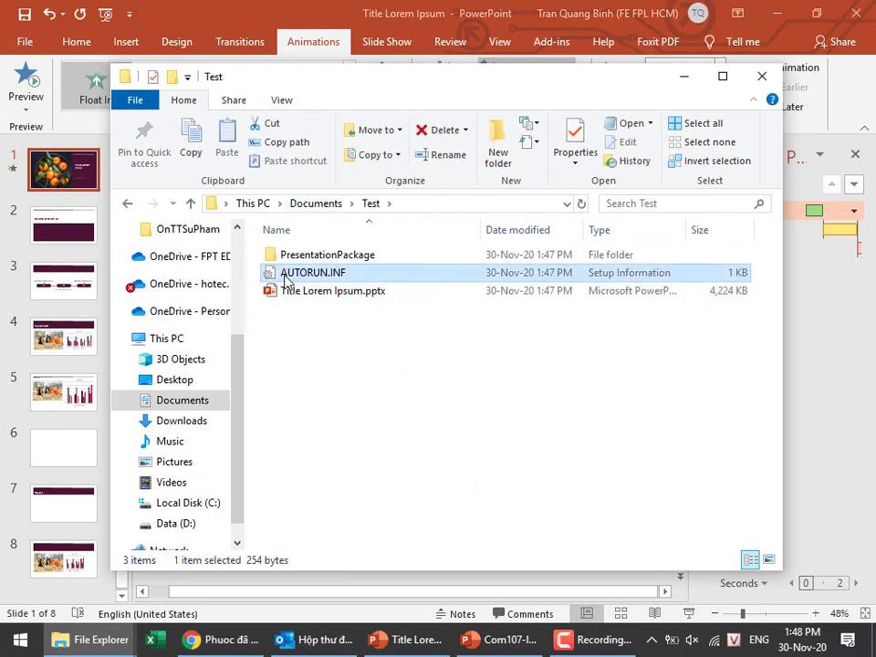
drag(428, 373, 320, 248)
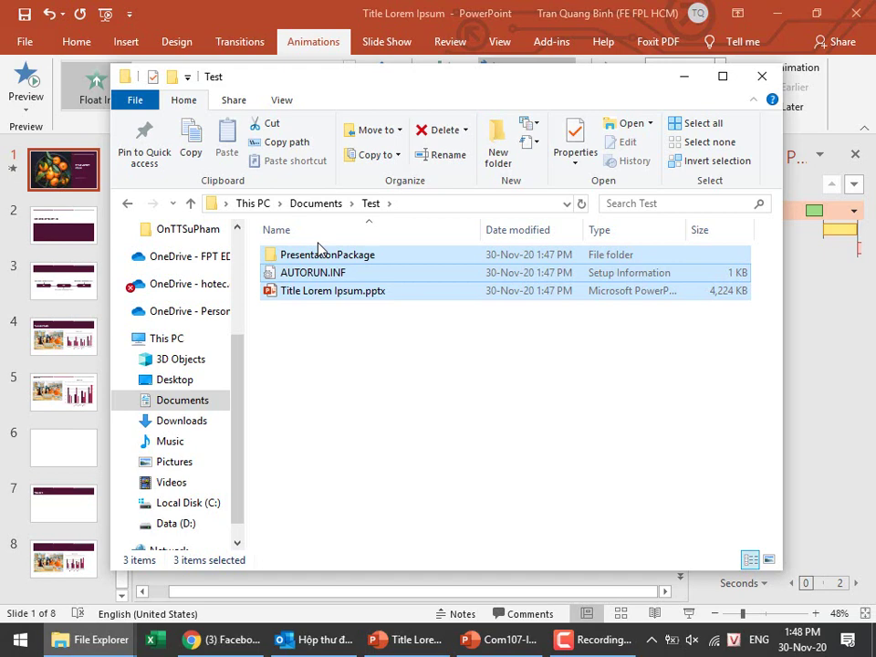
click(301, 310)
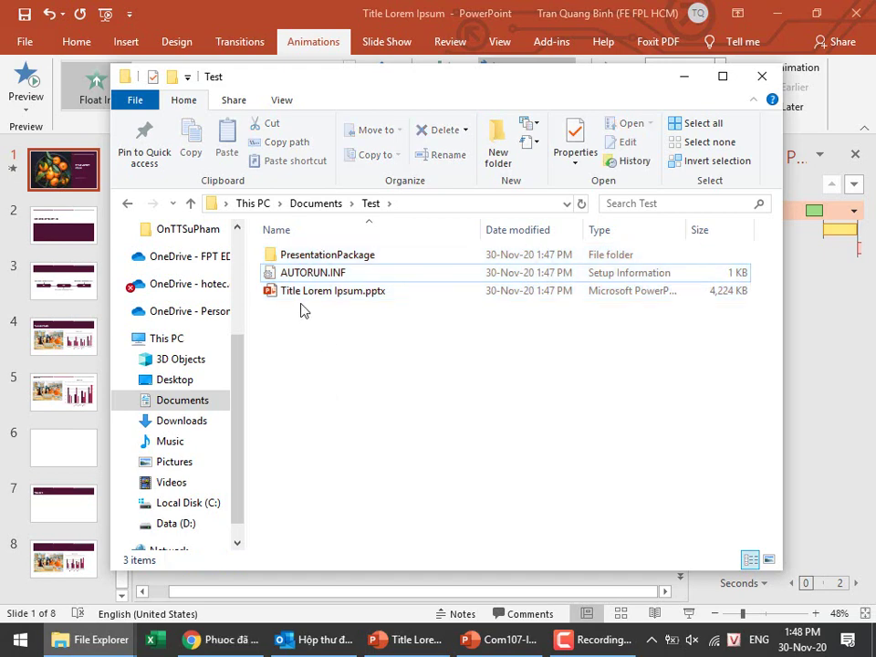
click(310, 294)
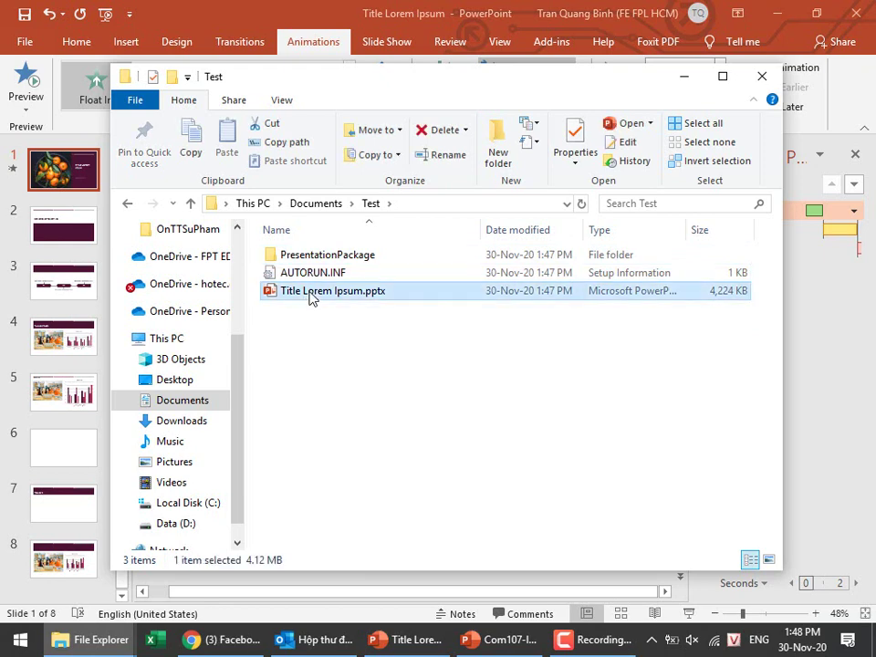
double_click(321, 255)
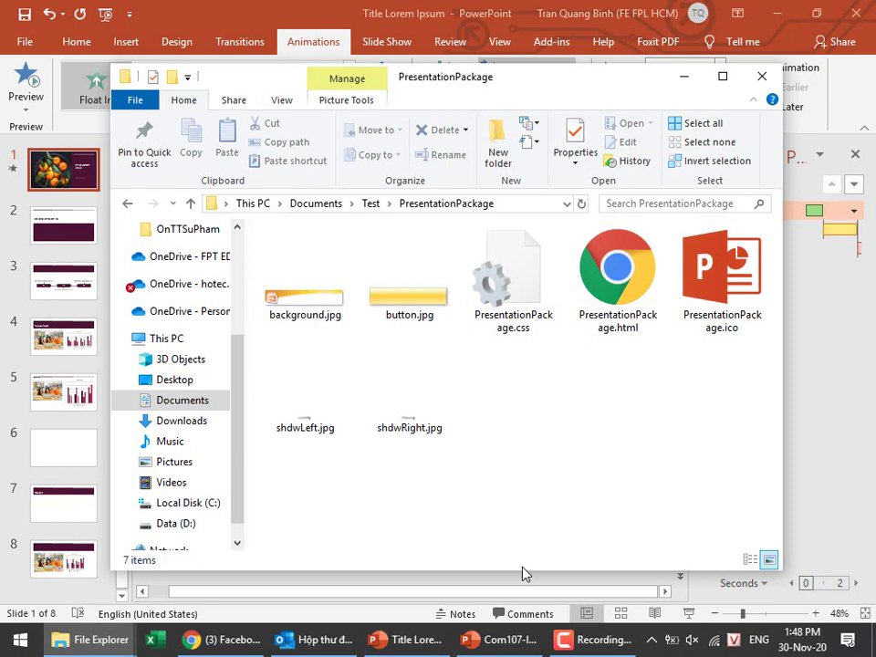
click(774, 83)
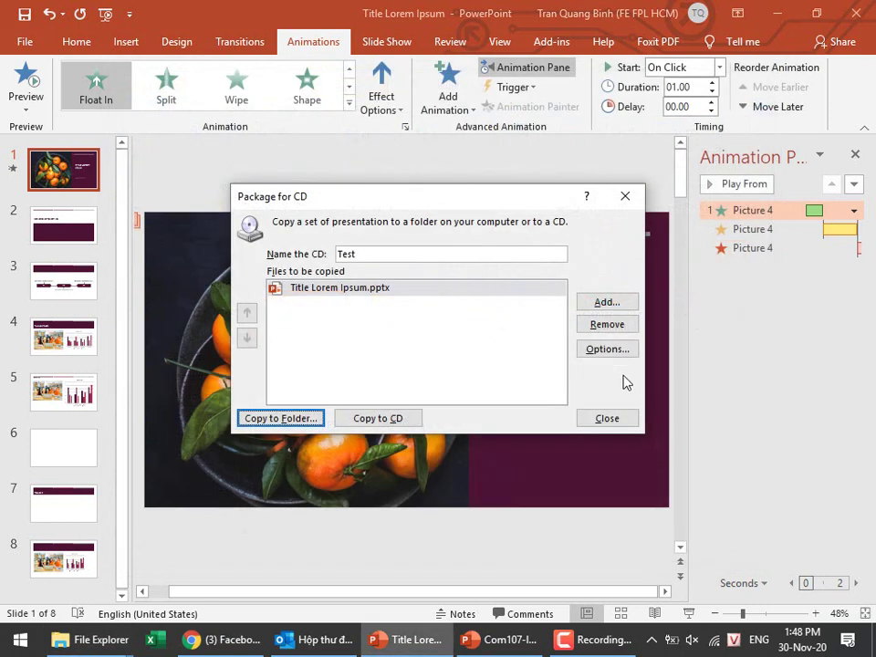
Close the Package for CD dialog and deselect the picture's animation entry.
click(609, 420)
click(750, 396)
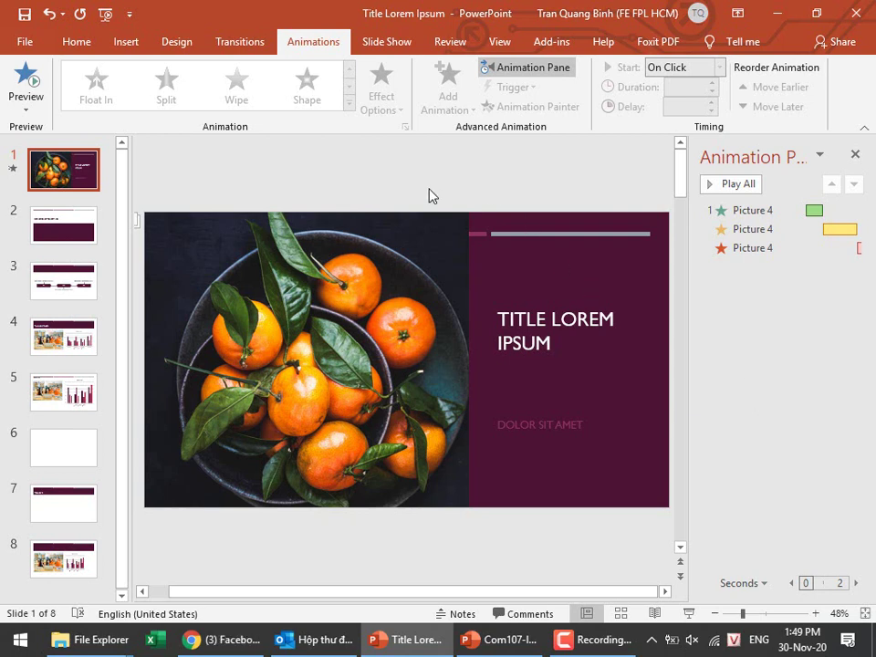
Show File > New and browse templates such as Blank Presentation and Orange burst.
click(22, 41)
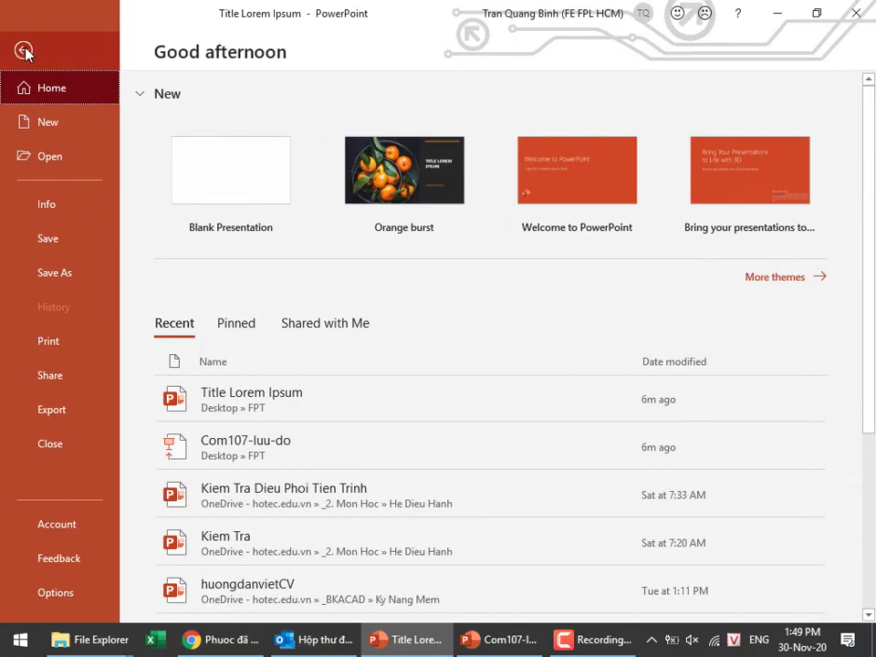
click(47, 132)
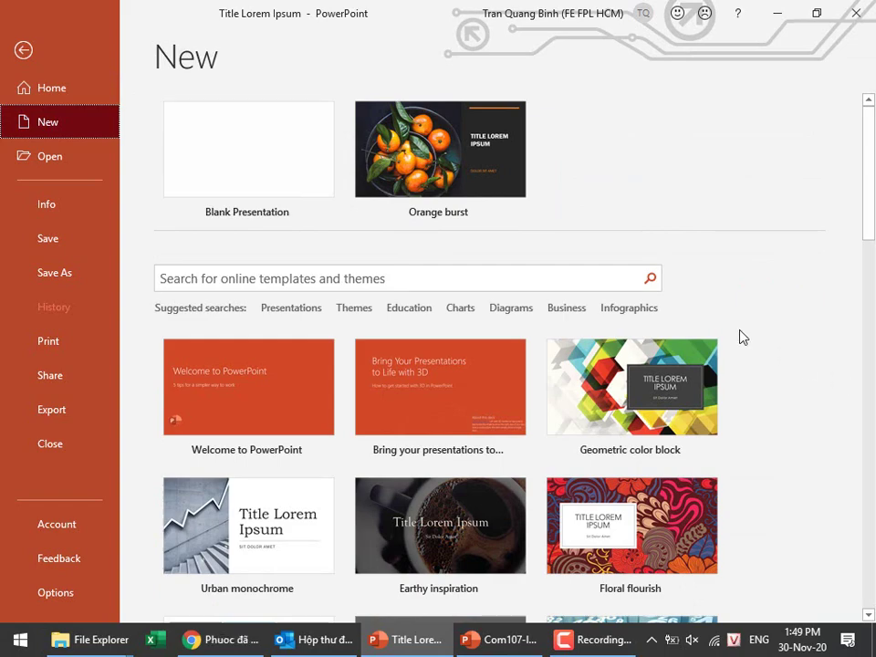
scroll(742, 337, down, 1)
scroll(741, 338, down, 2)
scroll(741, 338, down, 3)
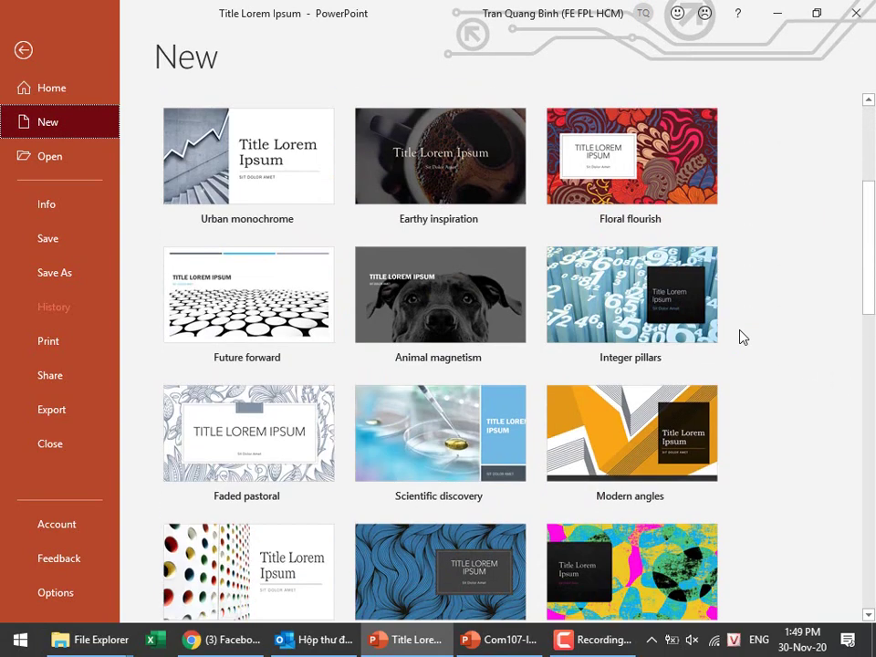
scroll(741, 337, down, 3)
scroll(742, 338, down, 3)
scroll(741, 337, down, 3)
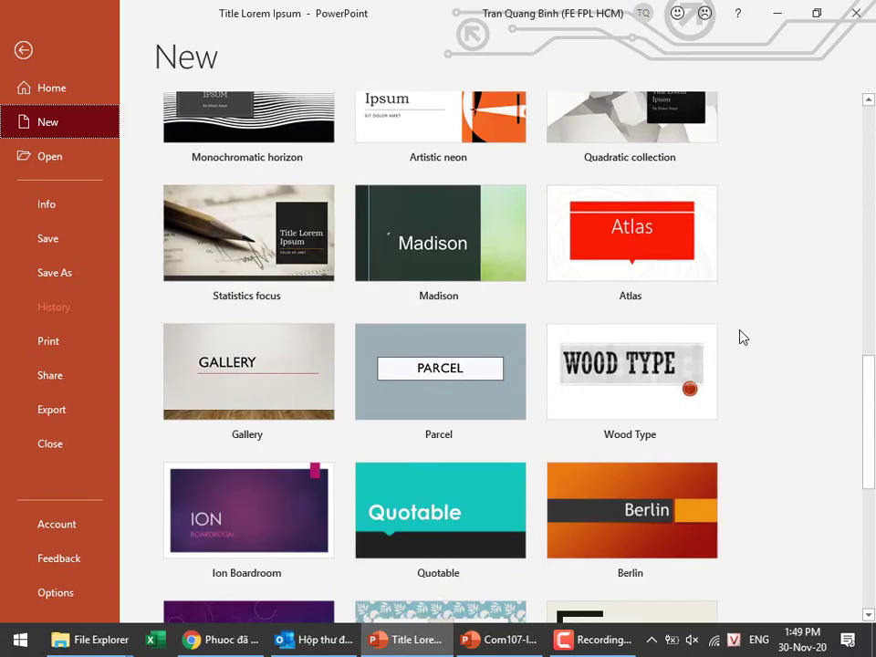
scroll(742, 338, up, 1)
scroll(741, 338, up, 3)
scroll(742, 337, up, 1)
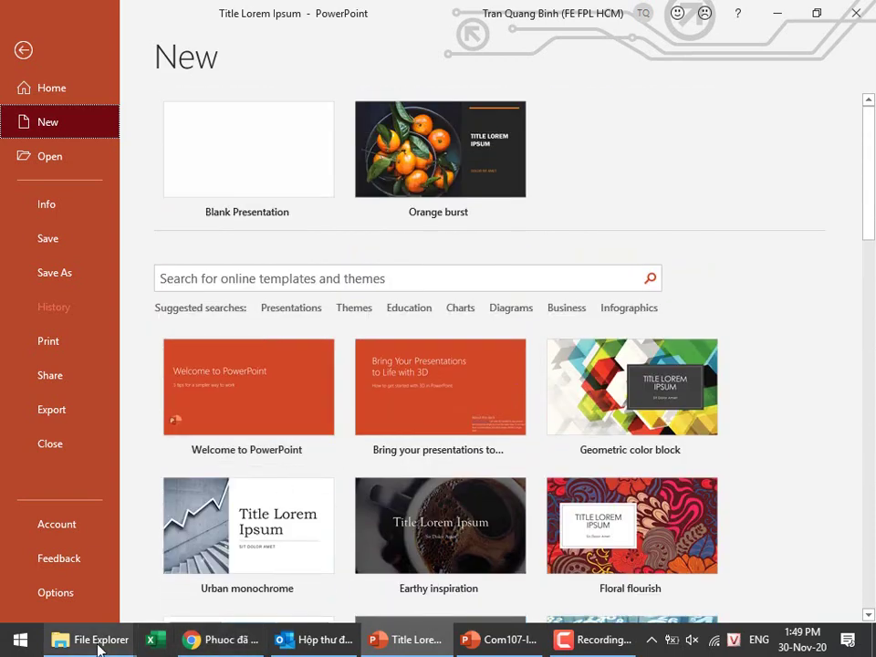
mouse_move(89, 640)
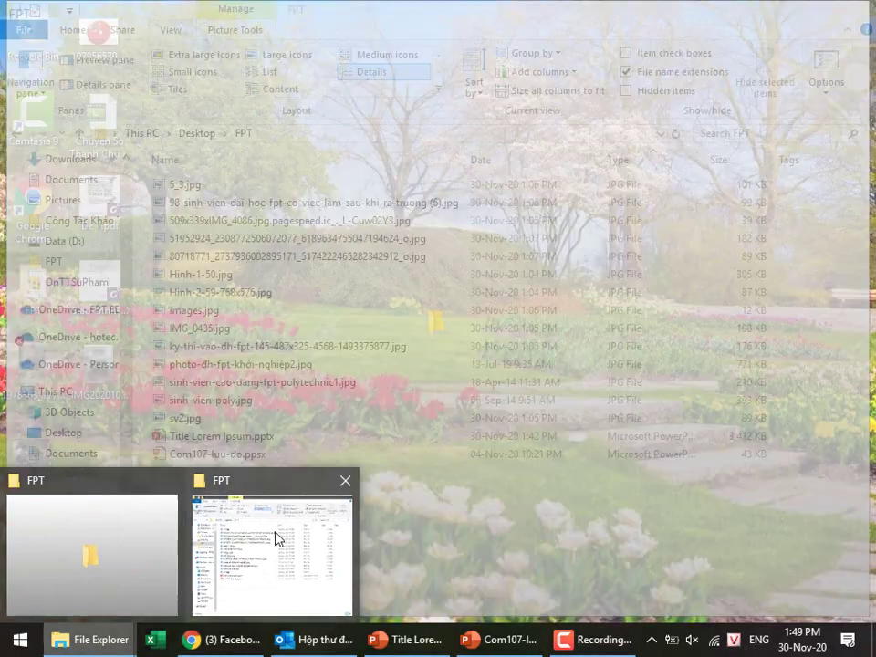
Browse the FPT student photos, then return to the Title Lorem Ipsum presentation.
click(274, 538)
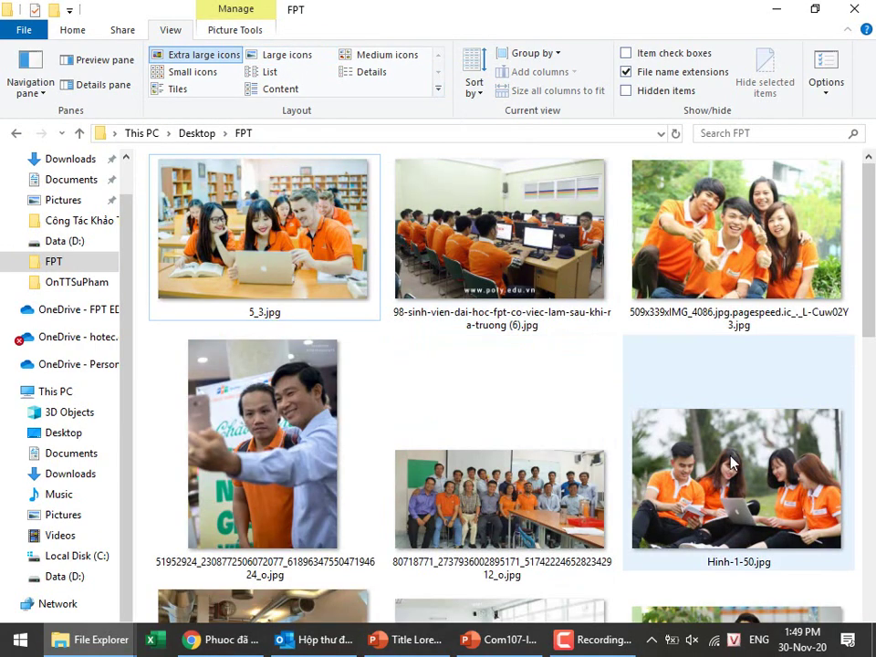
scroll(732, 456, down, 10)
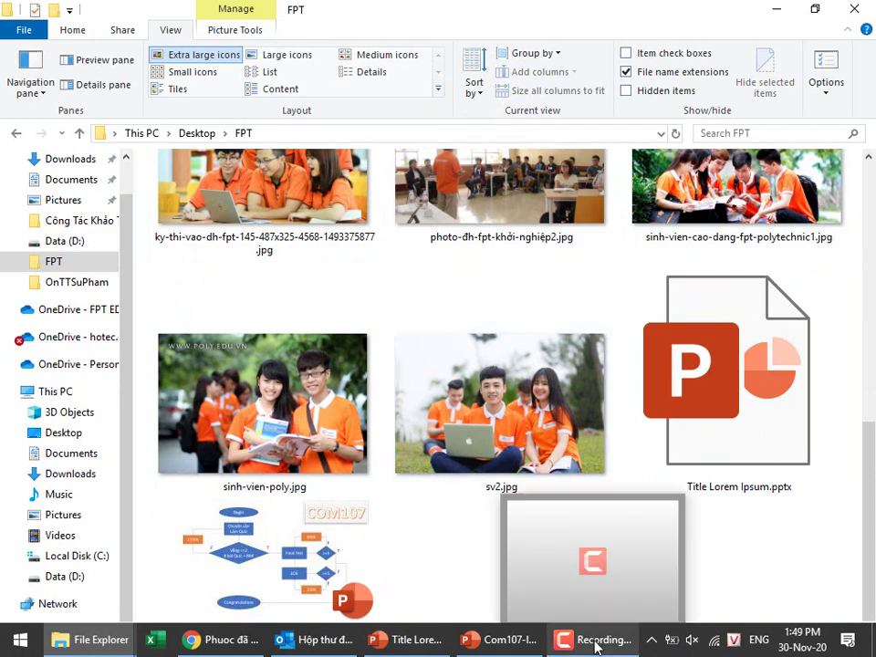
click(498, 642)
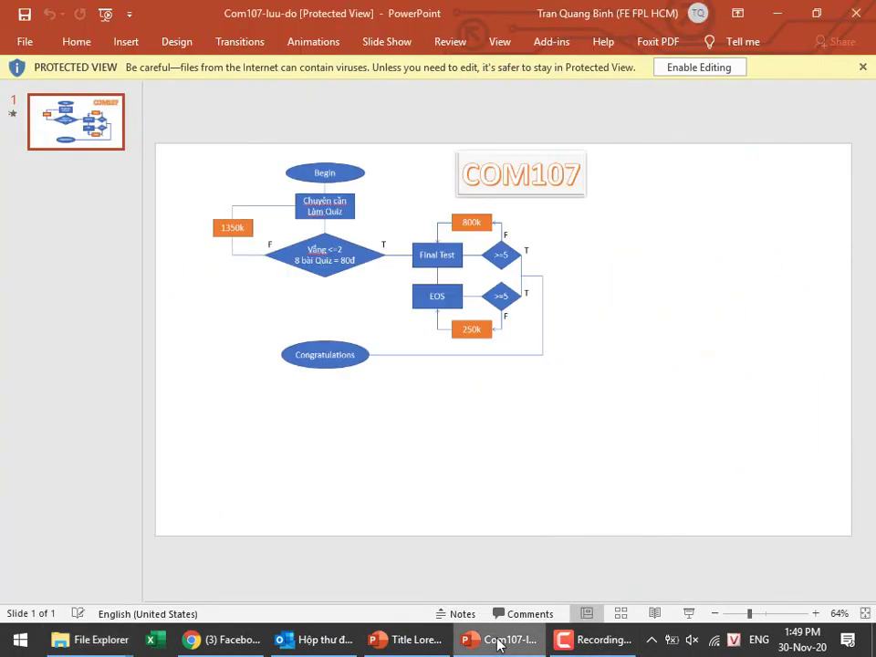
click(411, 639)
Create a new blank presentation, Presentation2, and switch to the Insert commands.
click(36, 88)
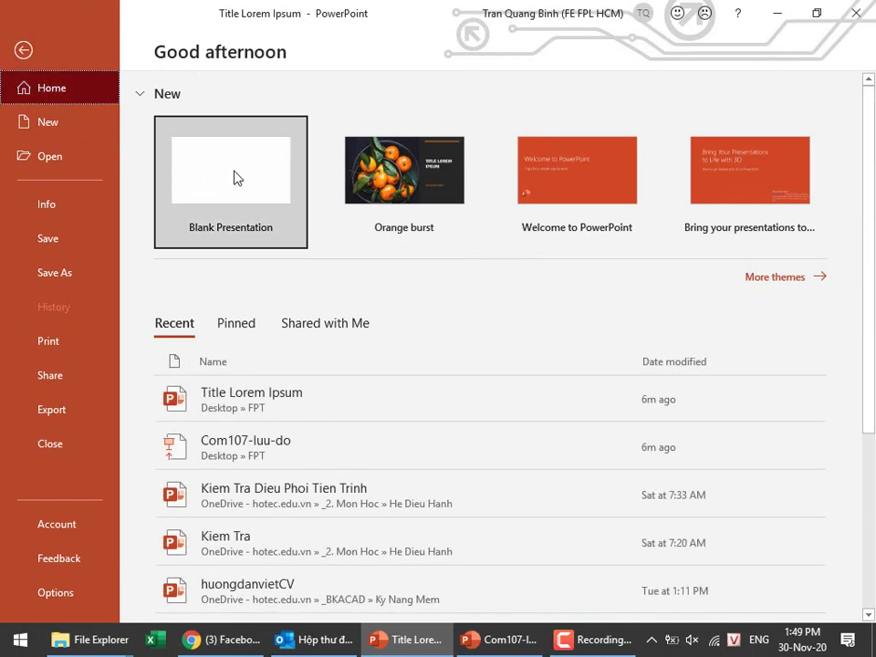
click(234, 177)
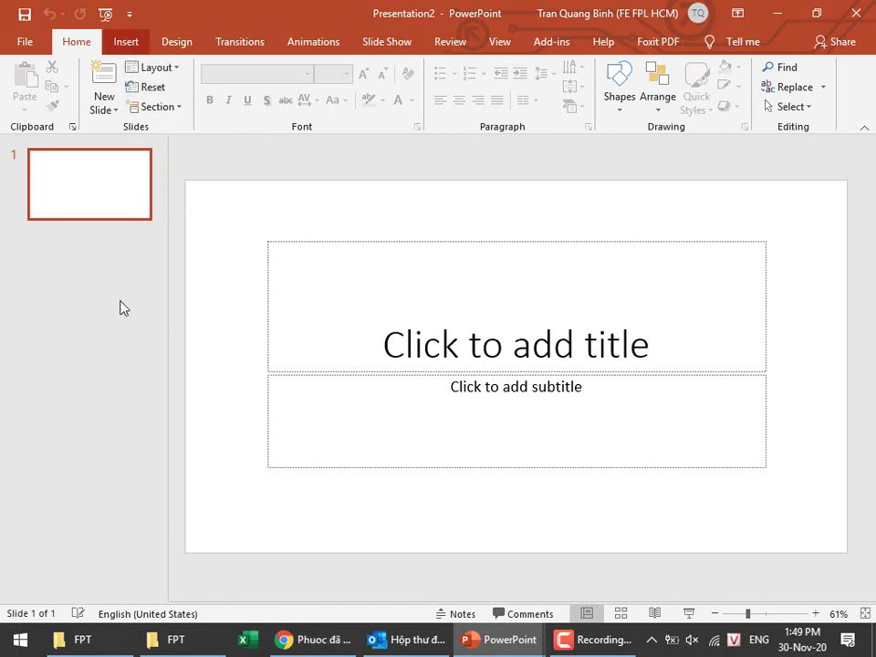
click(133, 40)
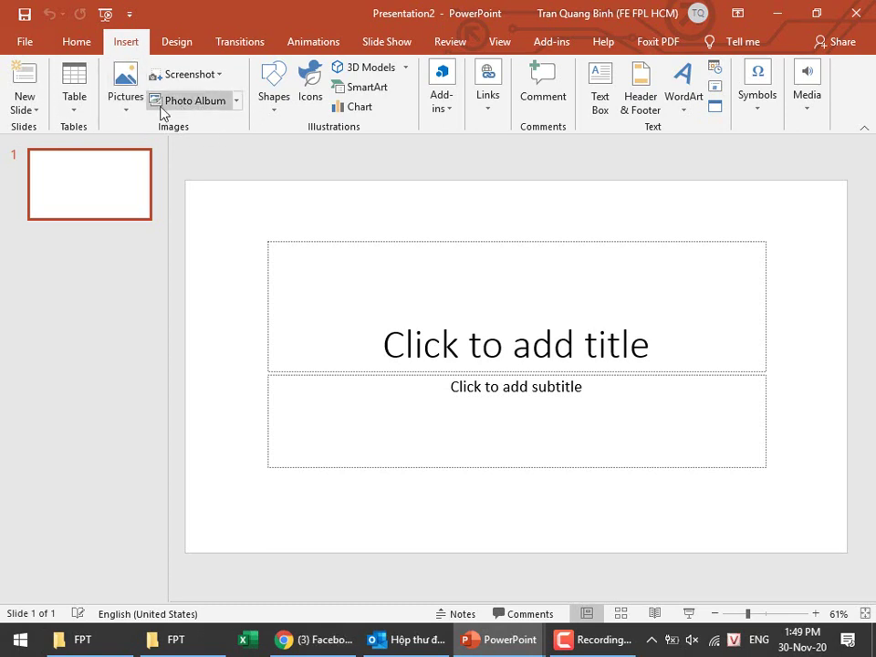
Start a Photo Album and insert all FPT folder pictures from 5_3 through sv2.
click(208, 101)
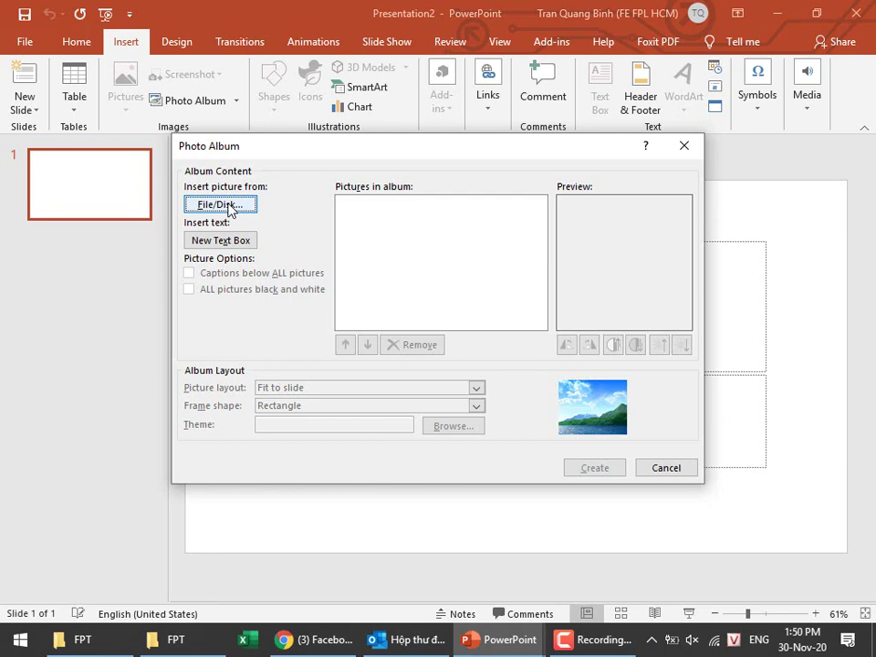
click(229, 206)
click(381, 262)
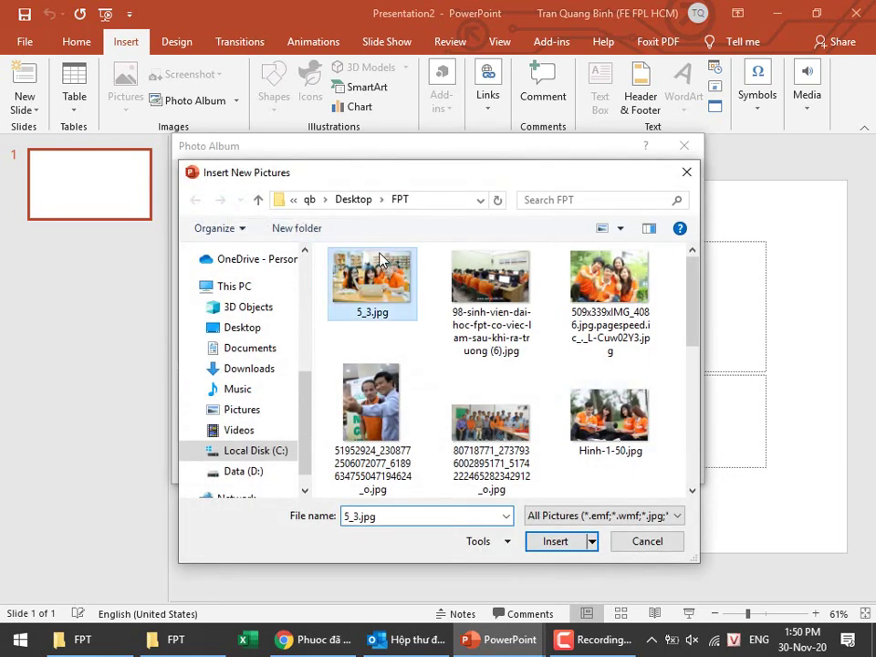
scroll(381, 262, down, 3)
scroll(381, 262, down, 3)
shift+click(495, 434)
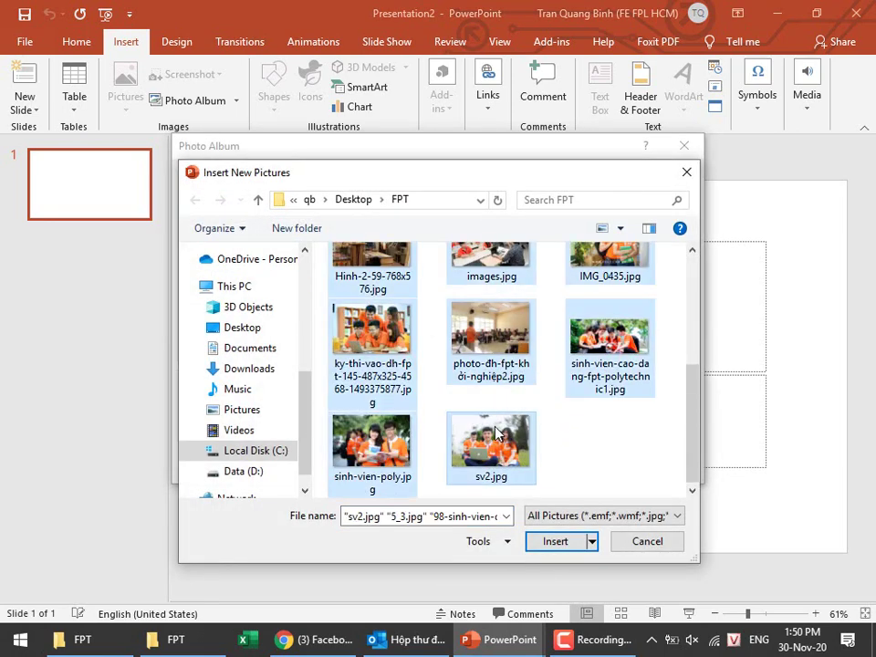
click(571, 543)
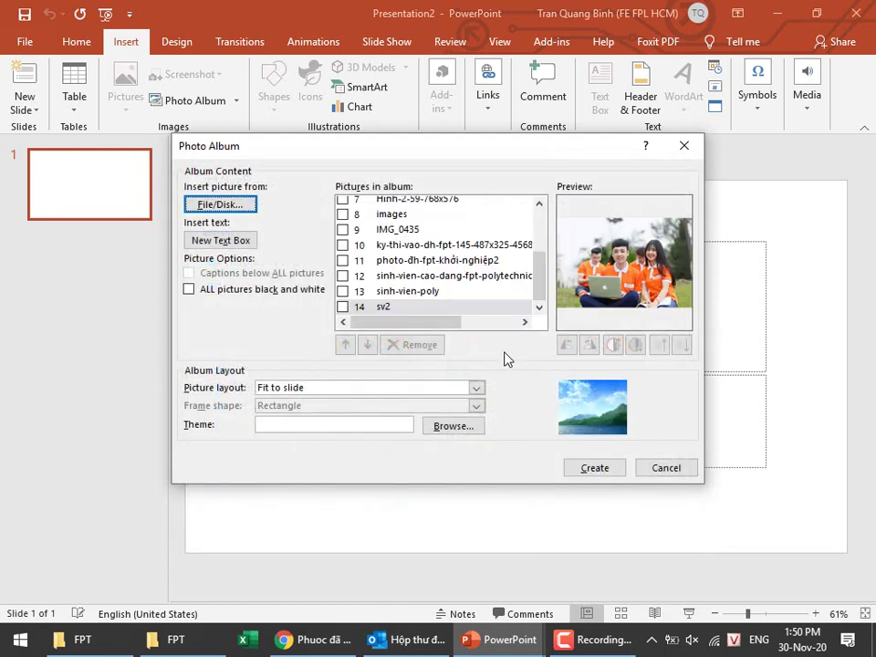
Tick all 14 pictures in the album list, from 5_3 through sv2.
scroll(406, 260, up, 2)
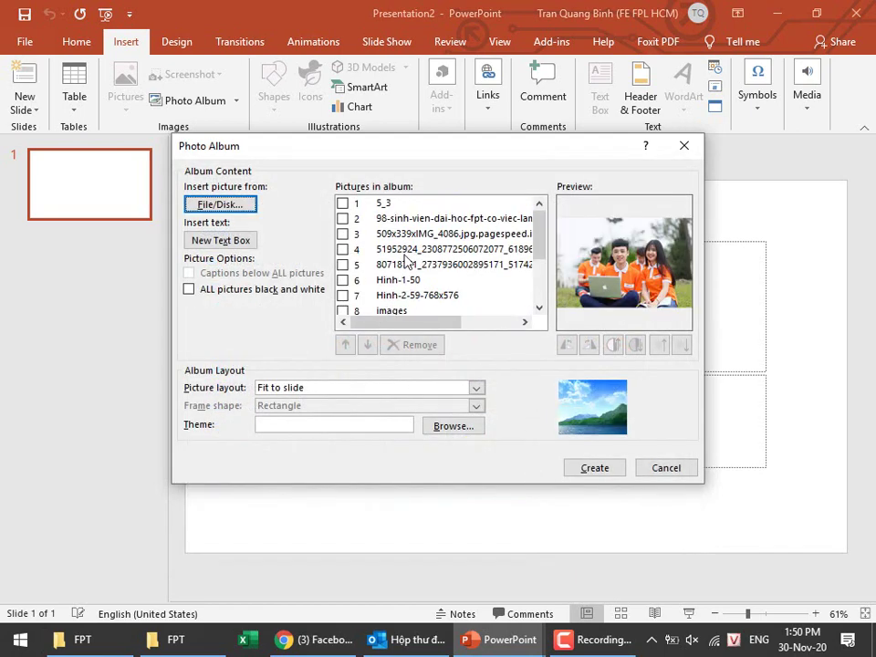
click(348, 208)
click(342, 204)
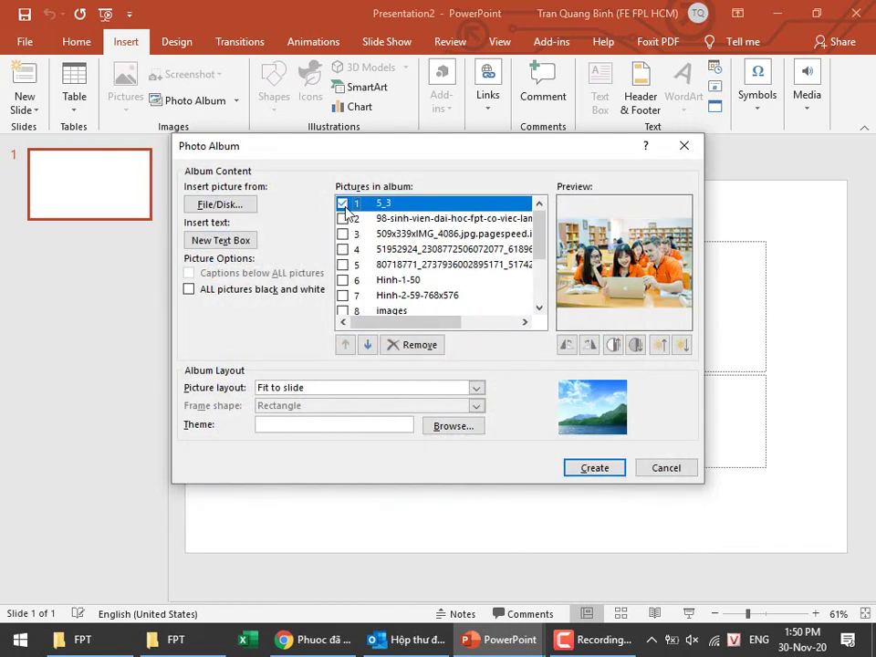
click(343, 218)
click(342, 234)
click(342, 249)
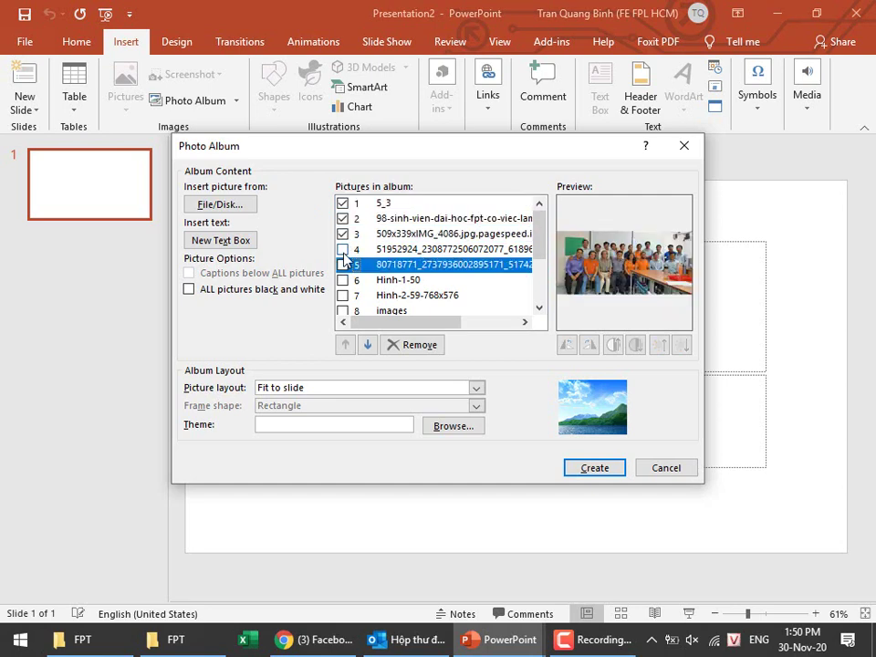
click(342, 265)
click(342, 280)
click(343, 294)
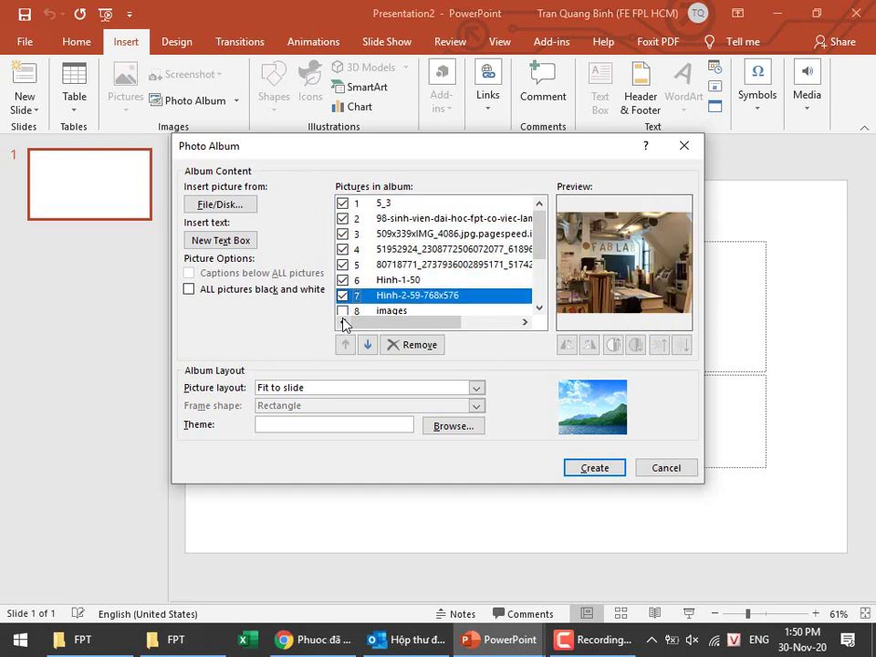
click(342, 310)
scroll(347, 273, down, 2)
click(342, 243)
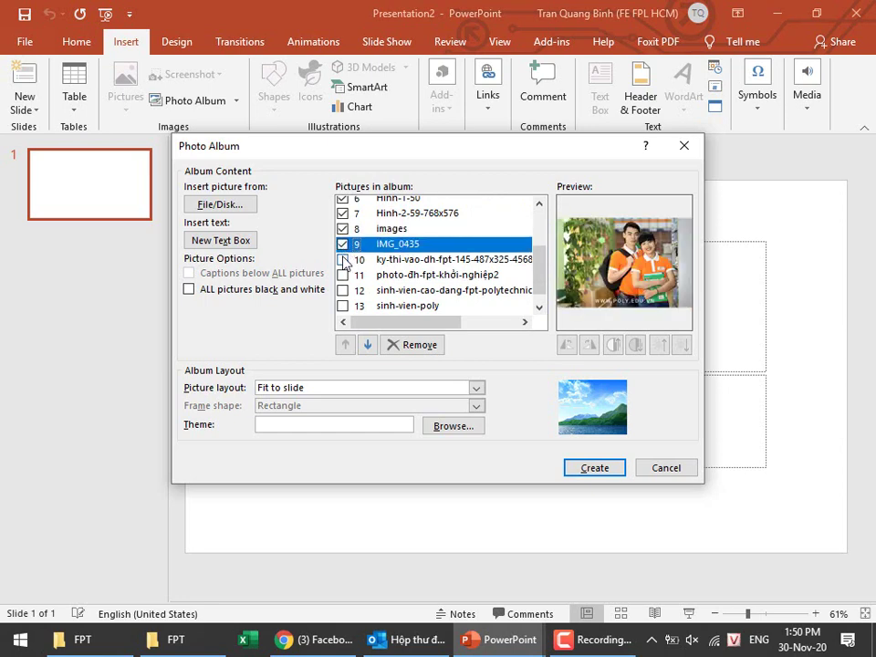
click(342, 259)
click(342, 274)
click(342, 290)
click(342, 306)
scroll(342, 307, down, 1)
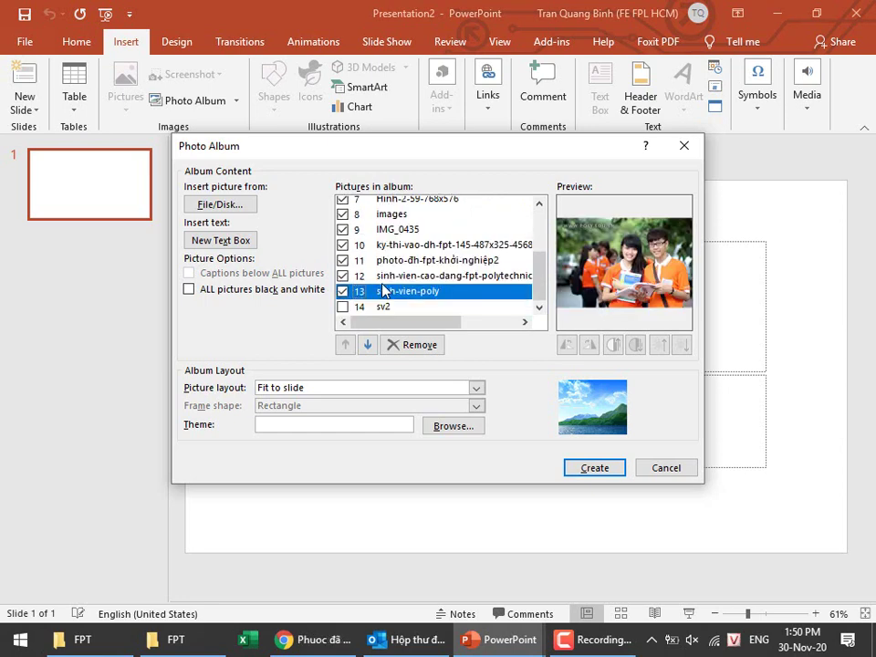
click(345, 306)
scroll(444, 294, up, 3)
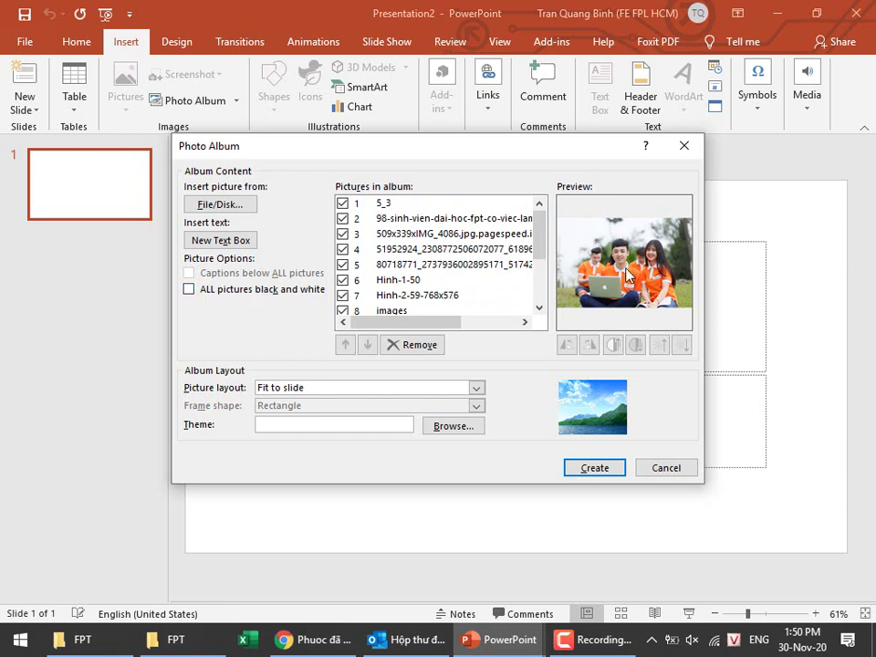
Set the album layout to 2 pictures with captions below all pictures, kept in colour.
click(326, 388)
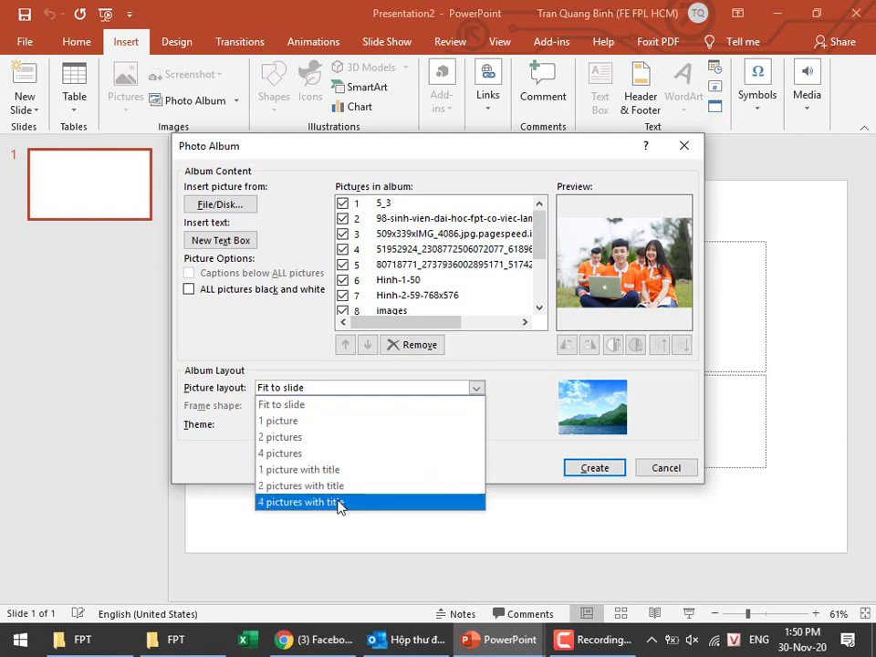
click(308, 444)
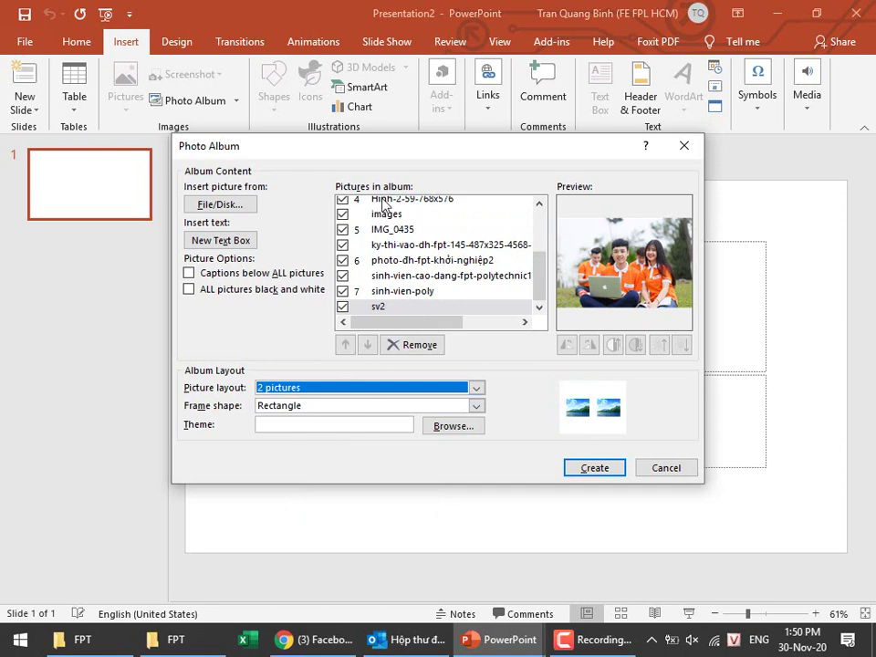
scroll(398, 285, up, 2)
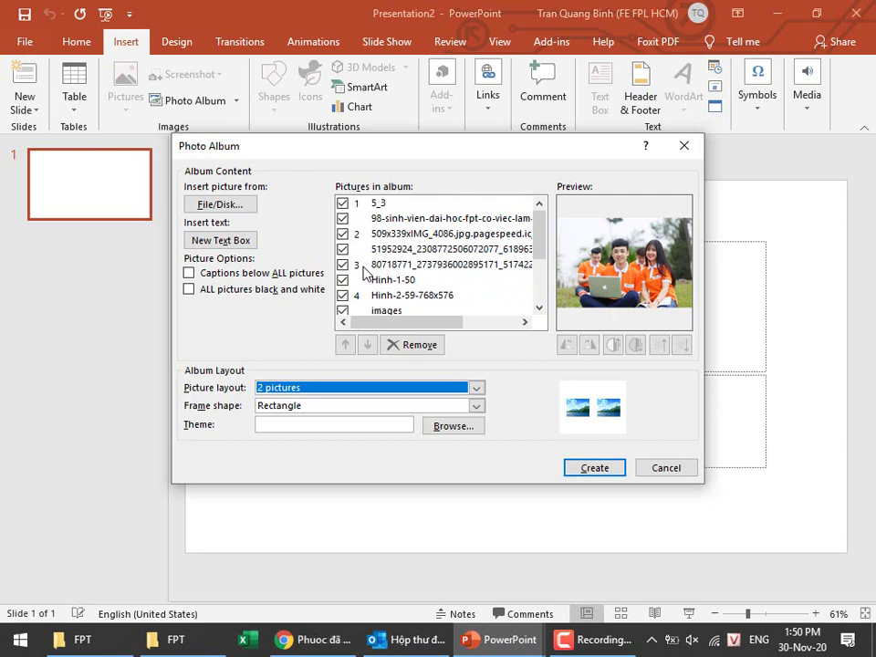
click(204, 276)
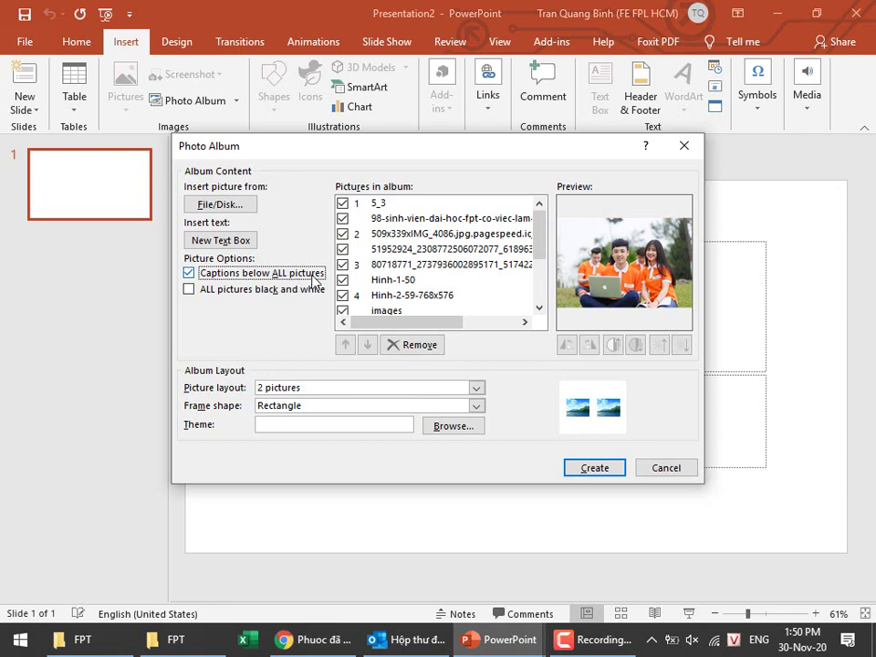
click(215, 289)
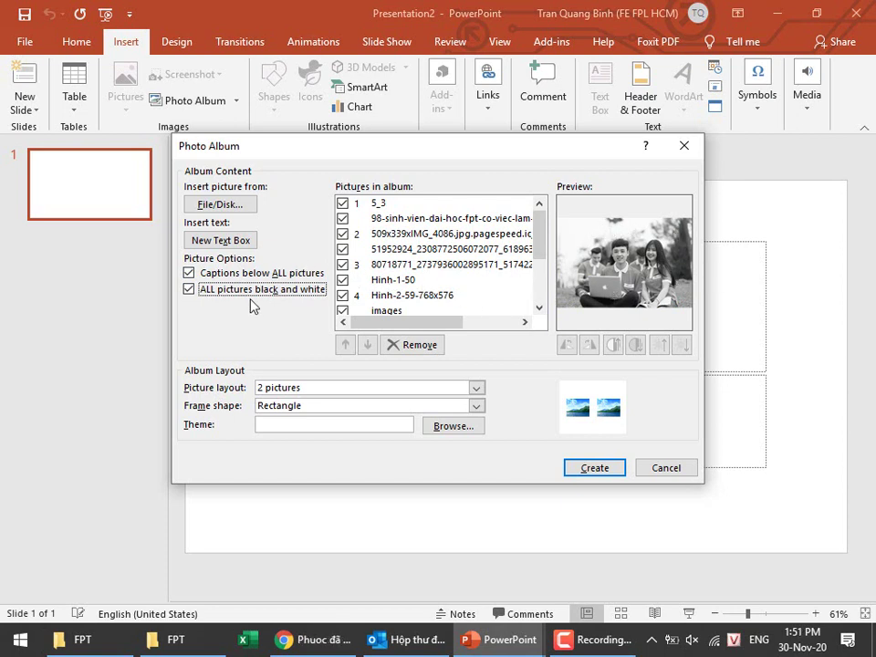
click(189, 289)
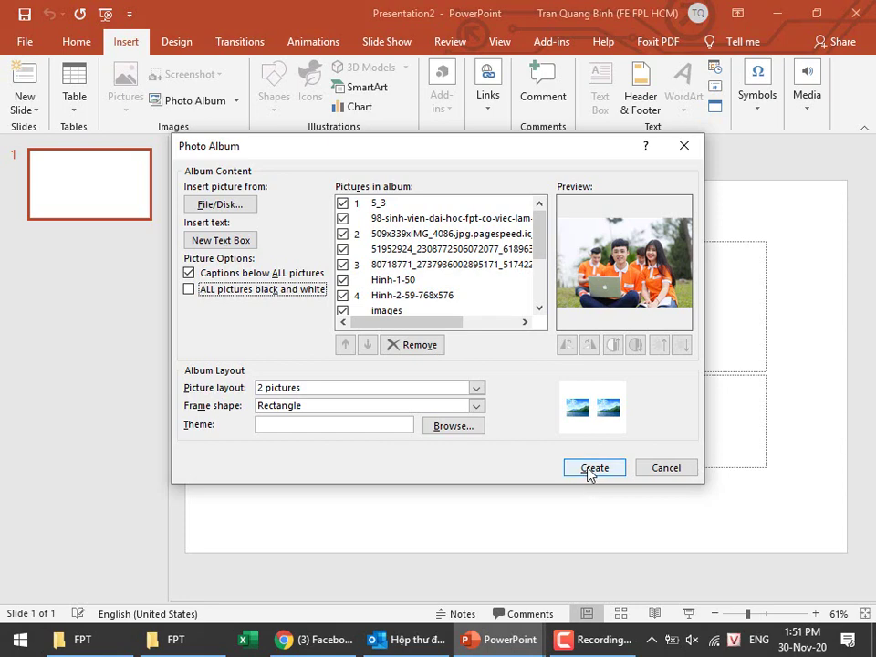
Browse the album themes and close the chooser without picking one.
click(408, 424)
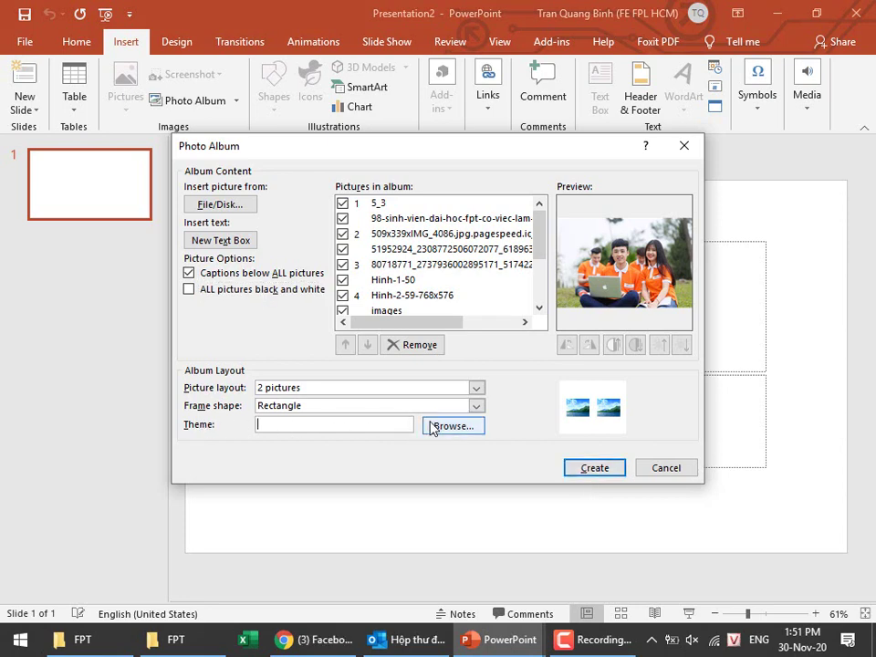
click(478, 426)
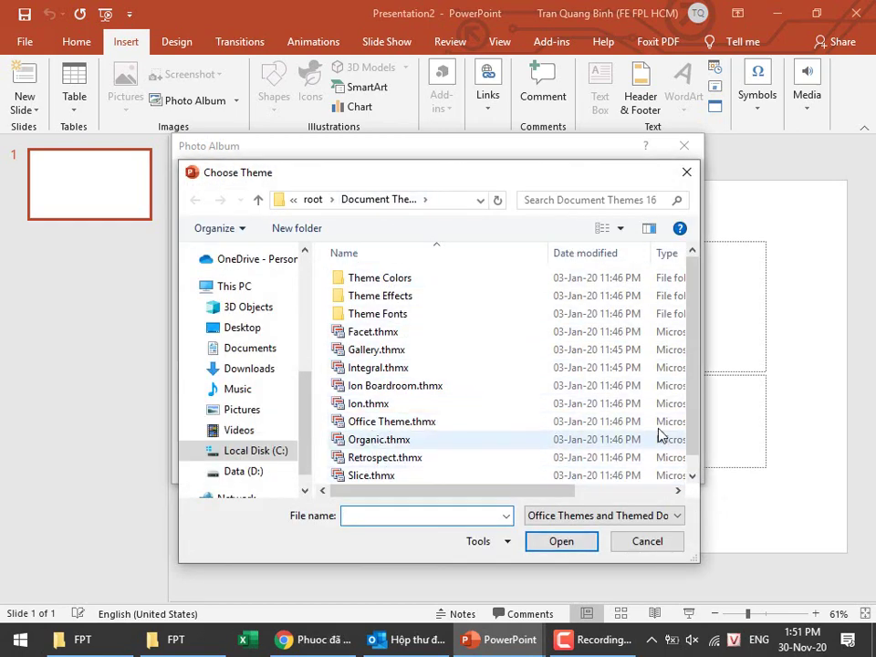
scroll(661, 436, down, 1)
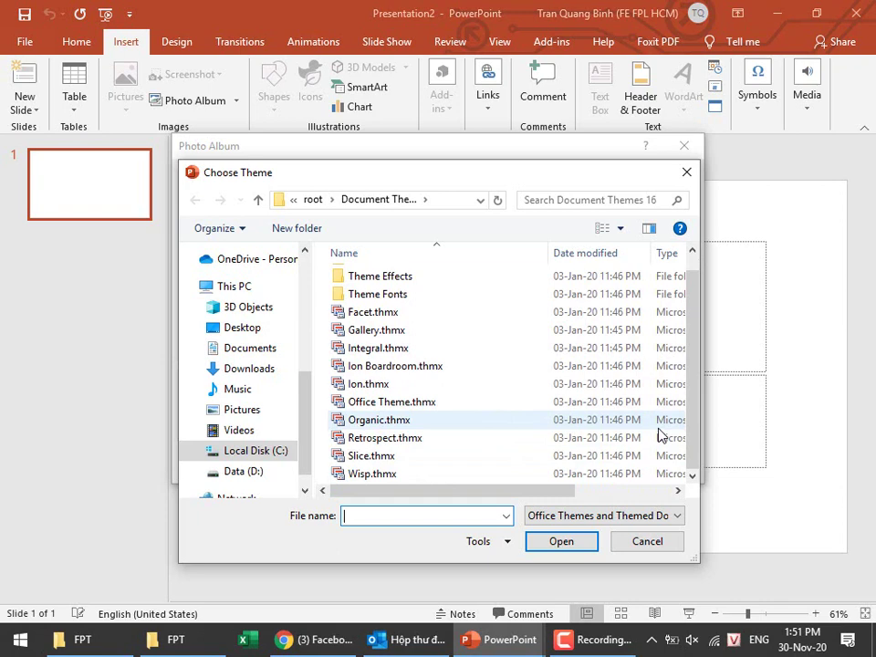
click(649, 545)
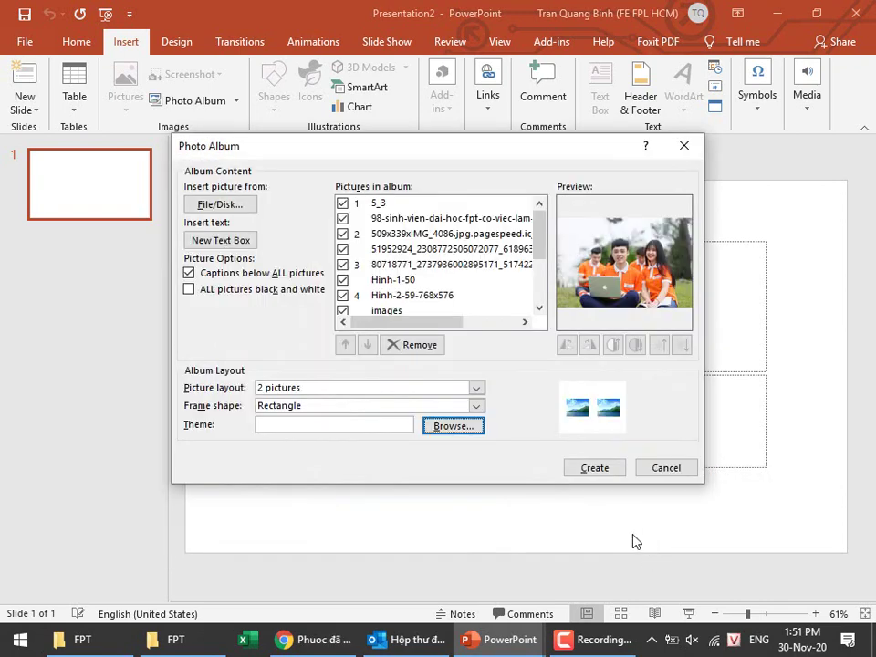
Create the album as Presentation3 and scroll through its captioned photo-pair slides.
click(582, 469)
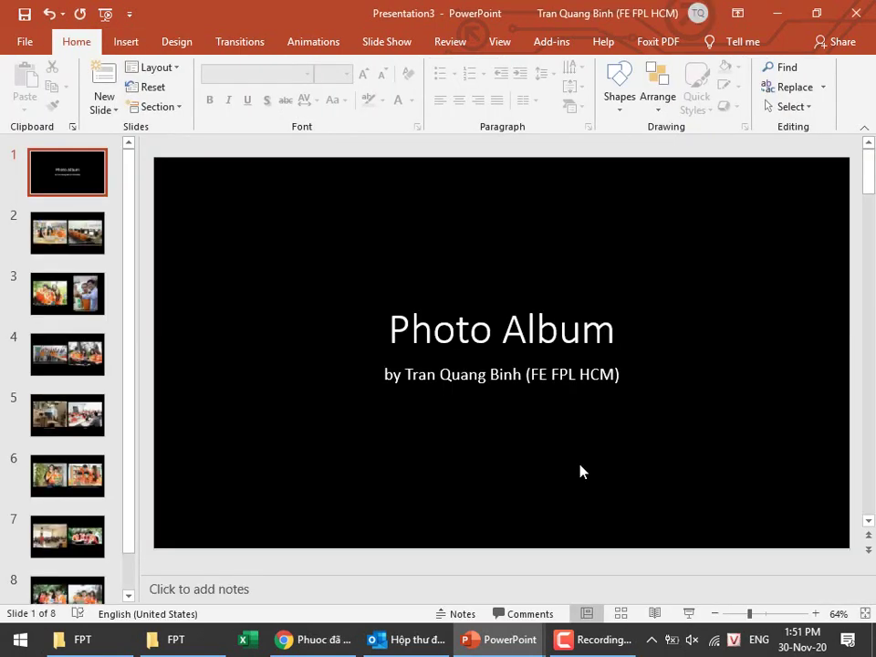
scroll(861, 467, down, 2)
scroll(860, 467, down, 1)
scroll(860, 467, down, 2)
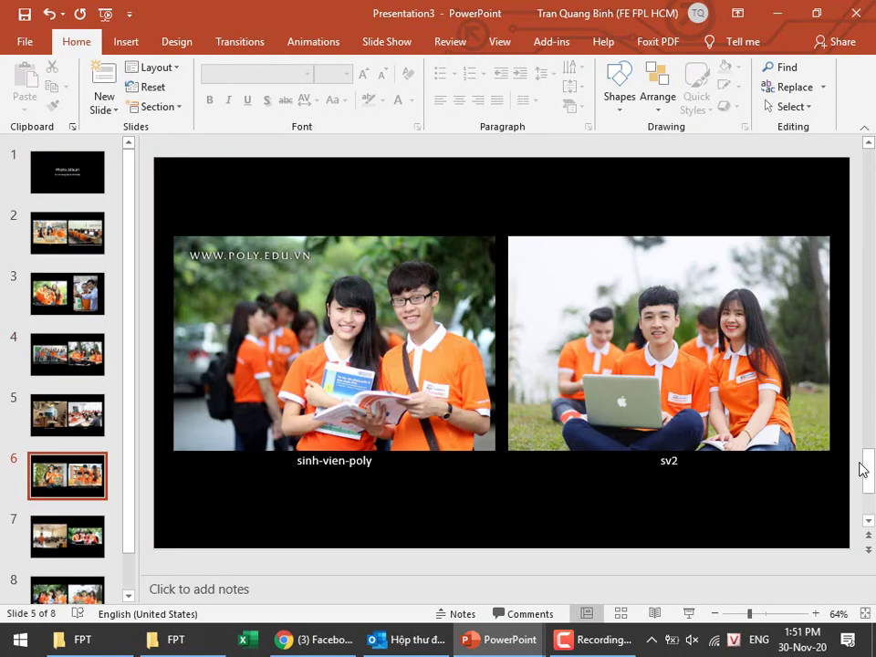
scroll(859, 462, down, 2)
scroll(859, 462, up, 5)
scroll(859, 462, up, 2)
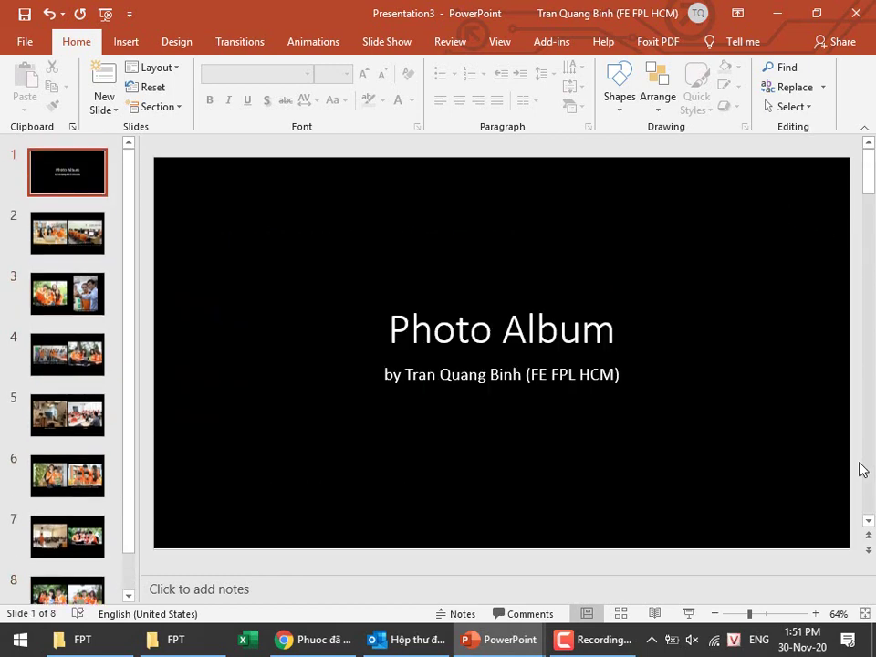
Click into slide 1's Photo Album title and subtitle, then select slide 2.
click(455, 315)
click(450, 374)
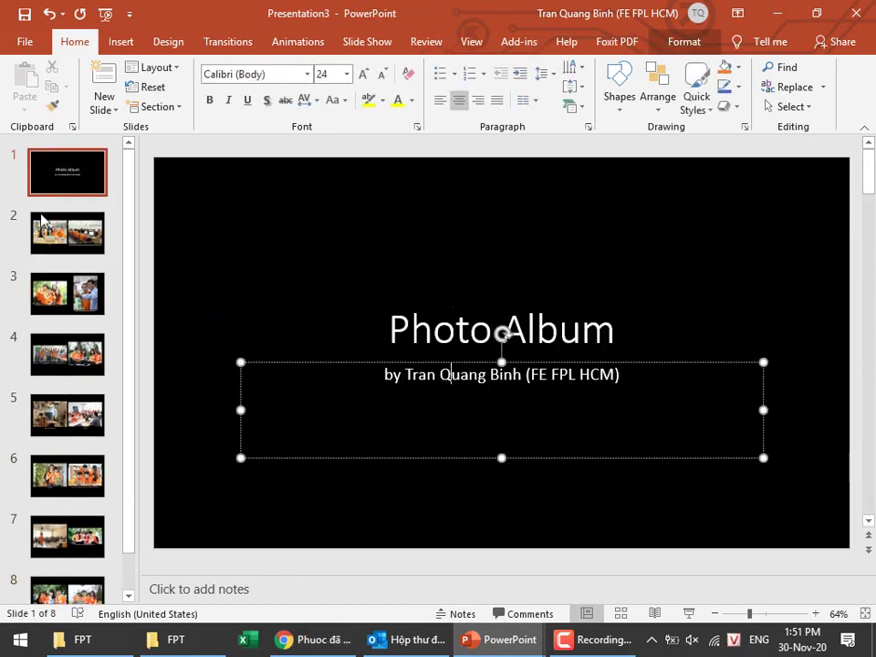
click(66, 232)
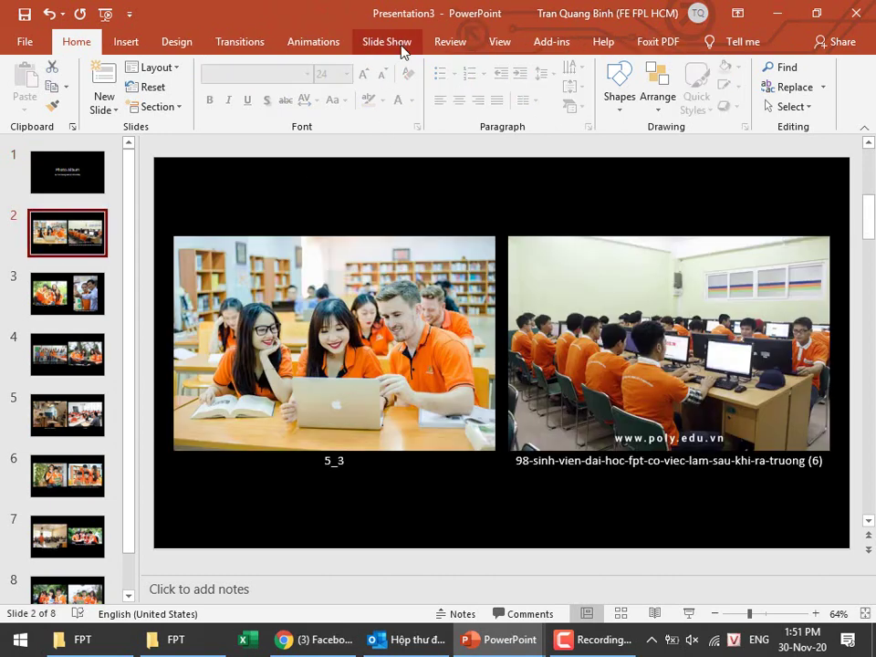
Open the Animation Pane from the Animations tab.
click(239, 41)
click(307, 43)
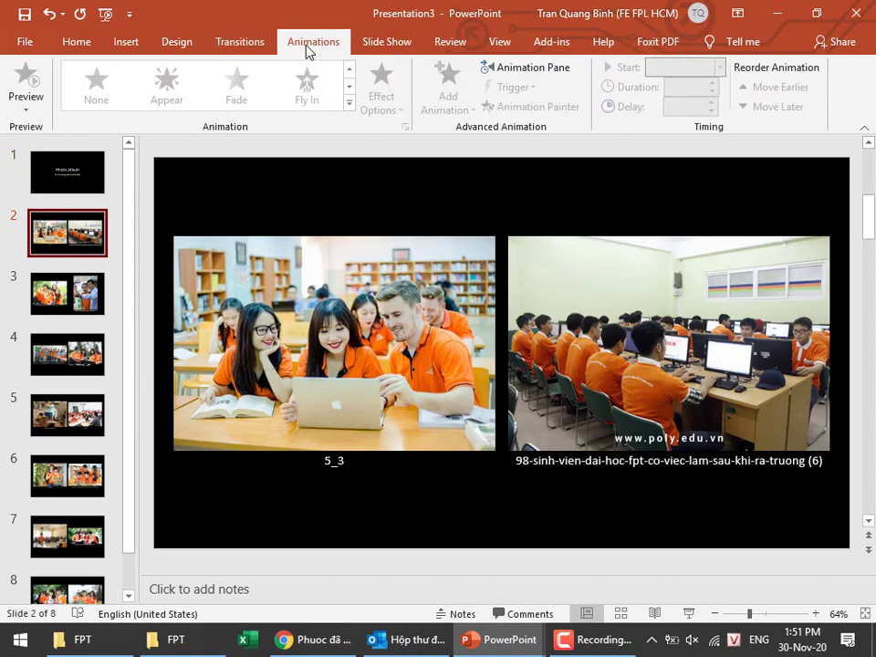
click(500, 69)
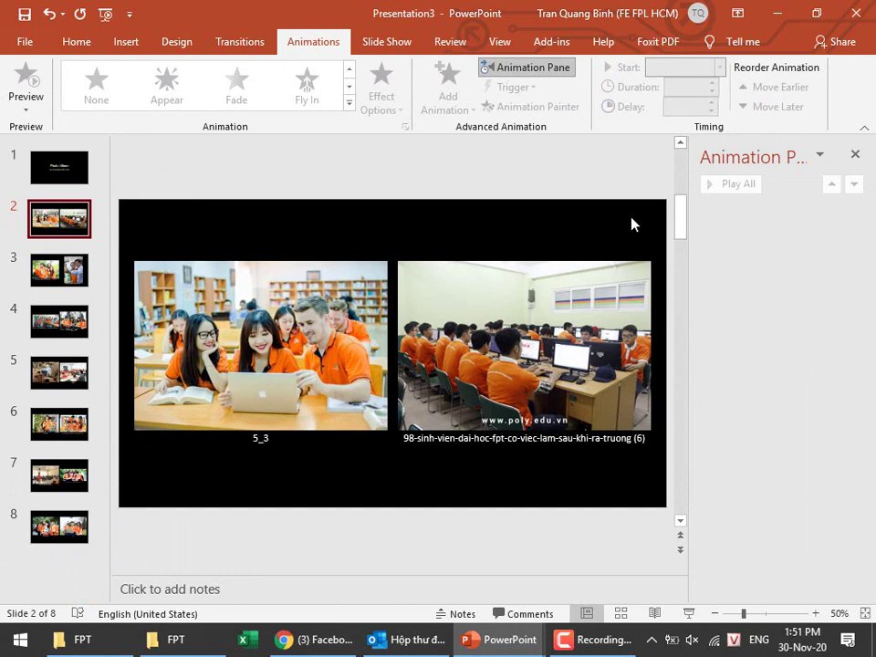
Select the left library photo and right classroom photo in turn to check their animations.
click(204, 344)
click(537, 354)
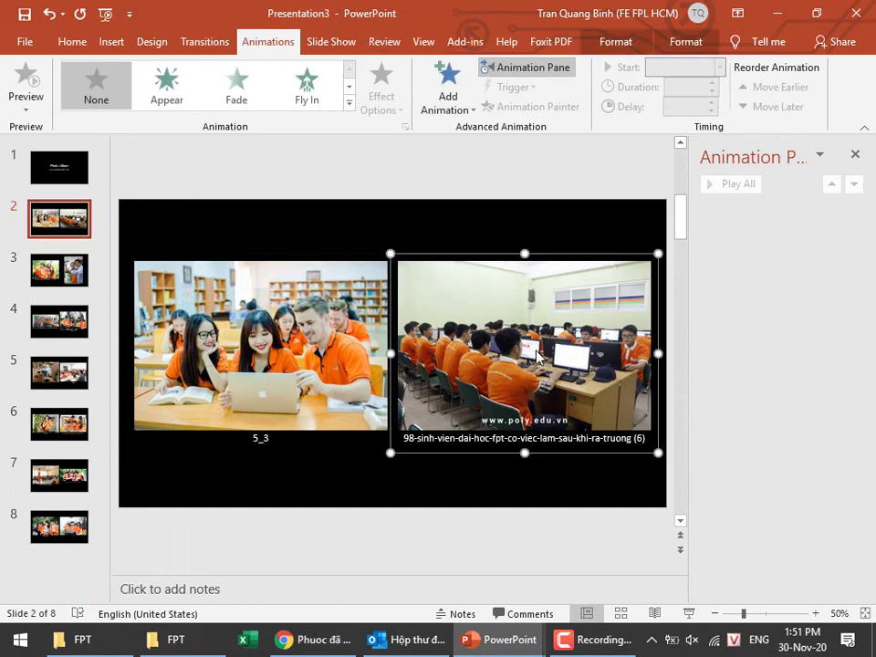
click(204, 344)
click(536, 354)
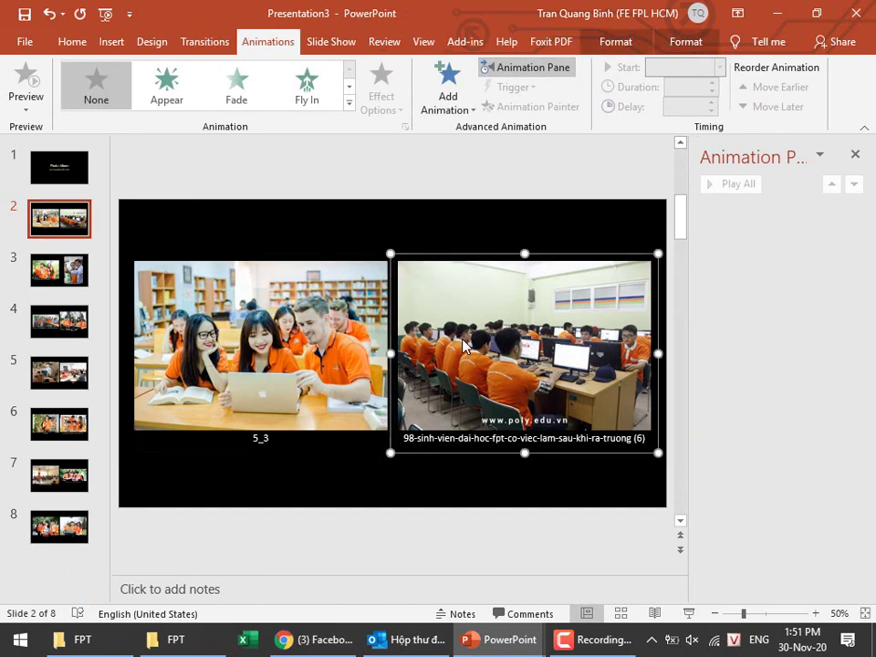
click(269, 376)
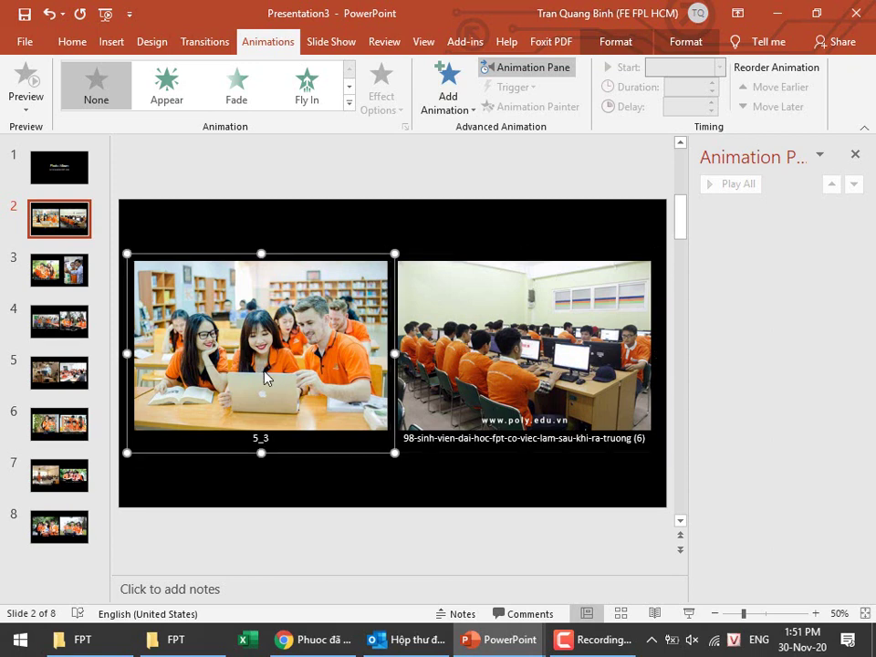
click(632, 338)
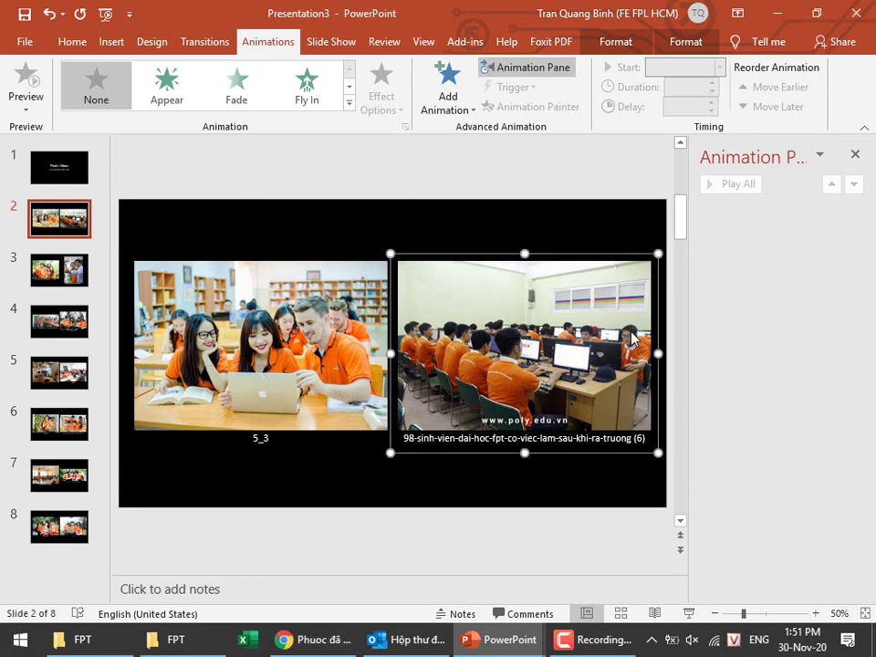
In File Explorer, open Data (D:) > OneDrive - hotec.edu.vn > _3. Software.
click(192, 641)
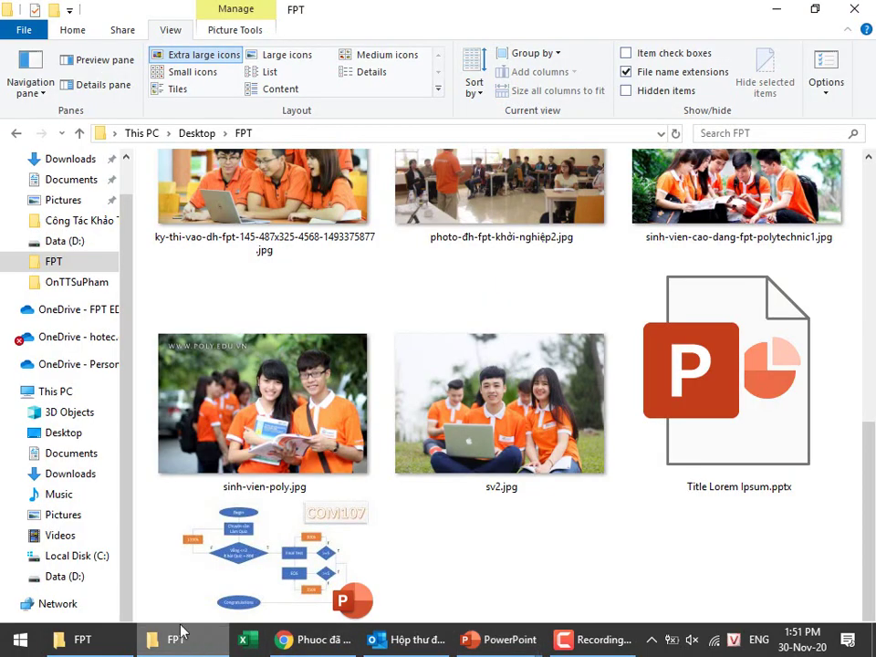
click(69, 577)
double_click(187, 383)
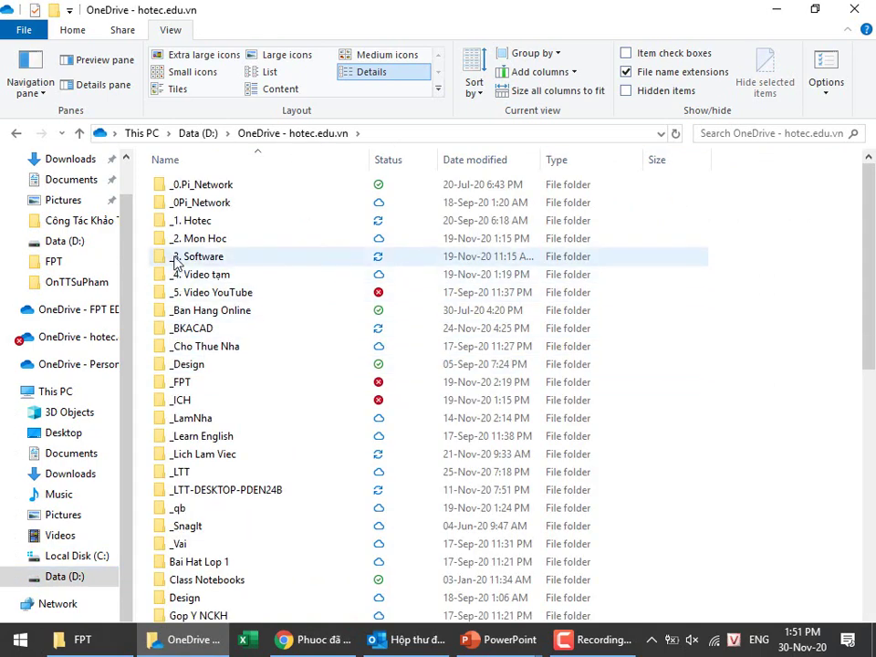
double_click(182, 256)
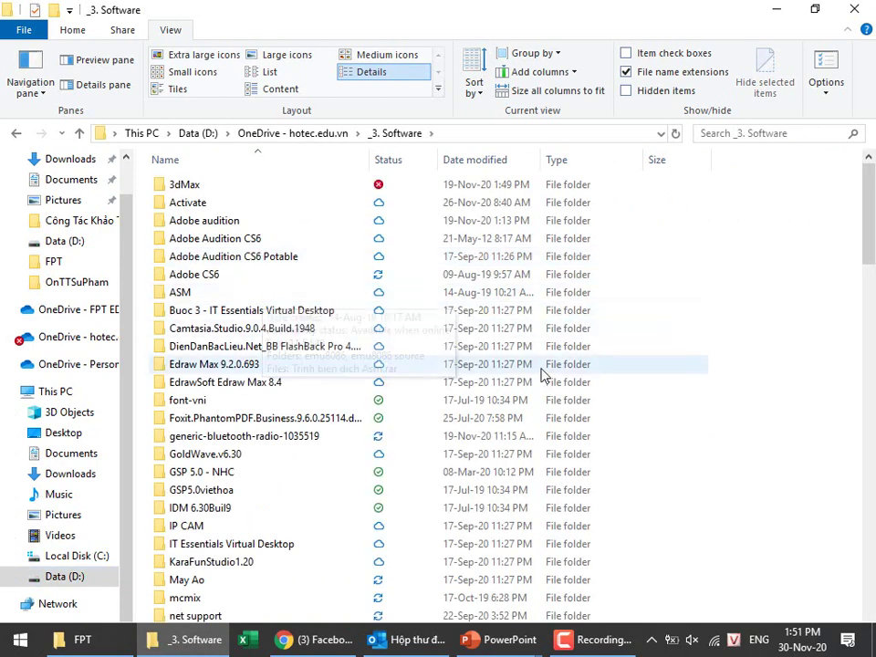
Open the ProShow Gold 6.0.3410 folder, then go back to the PowerPoint presentations.
click(225, 456)
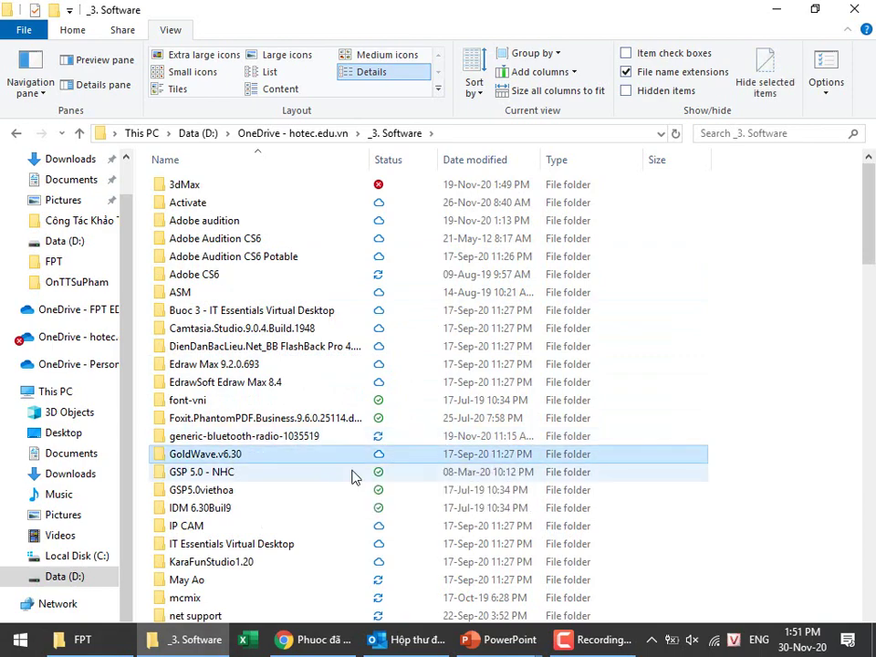
scroll(354, 476, down, 4)
scroll(354, 475, down, 3)
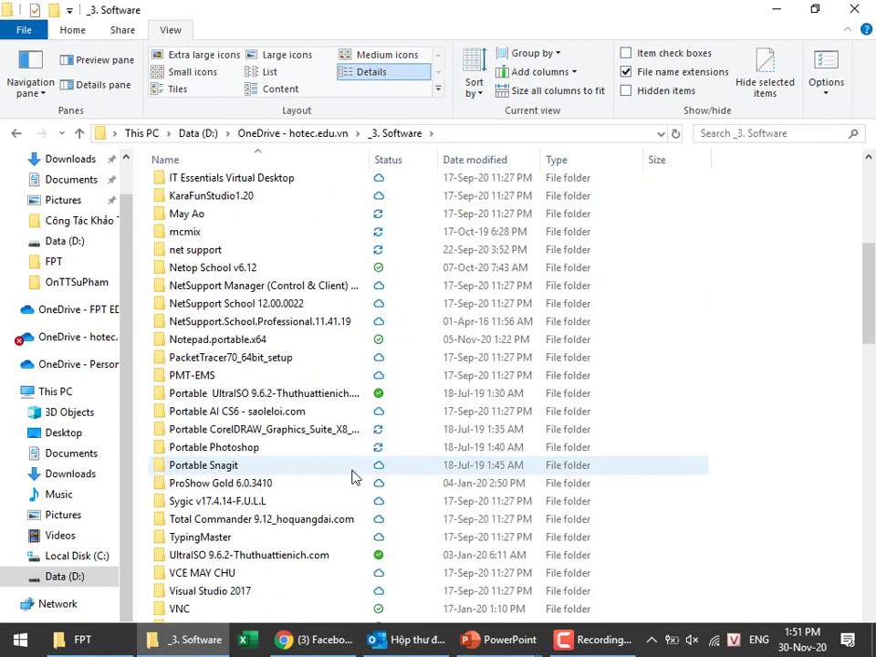
click(219, 485)
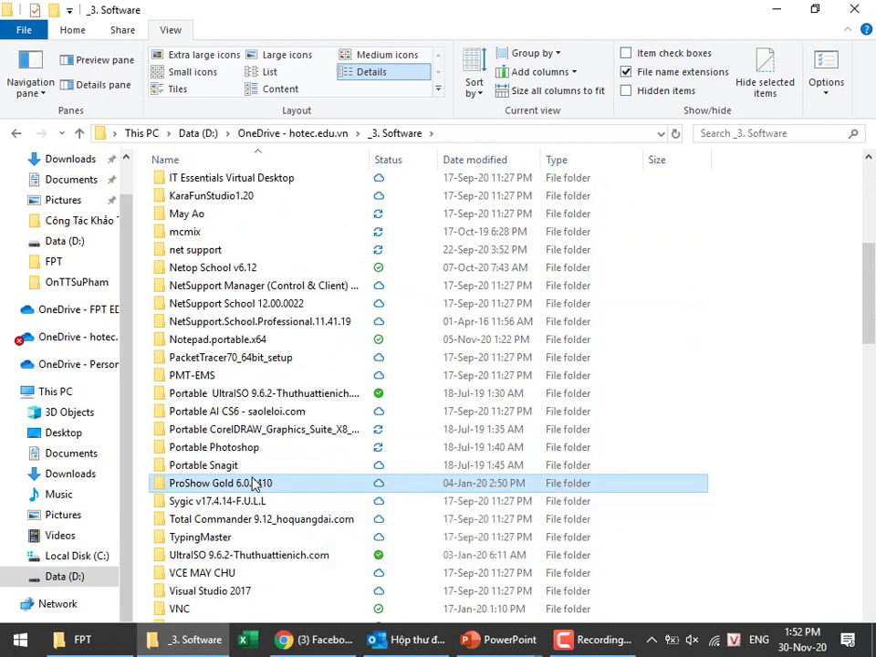
double_click(213, 483)
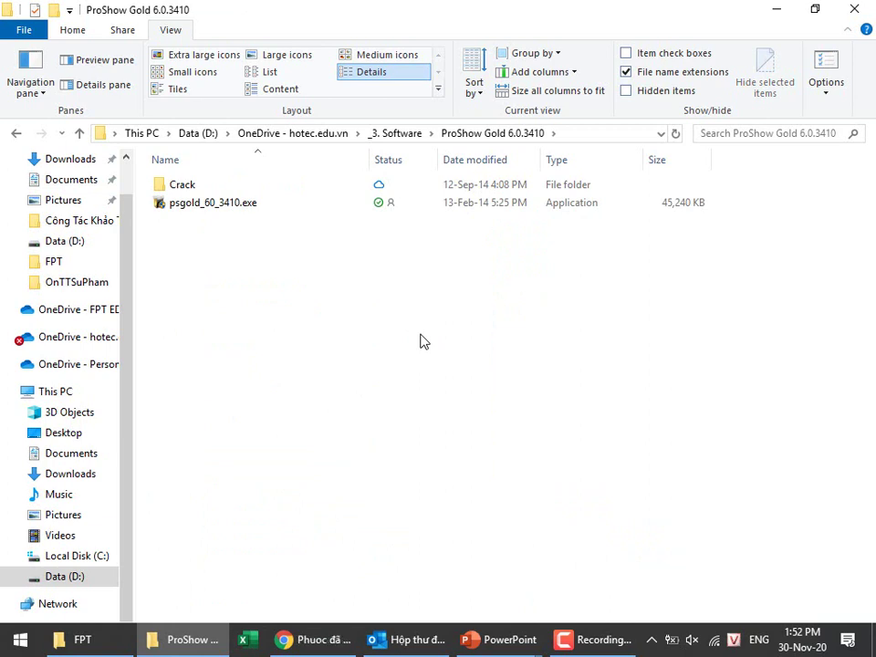
click(610, 644)
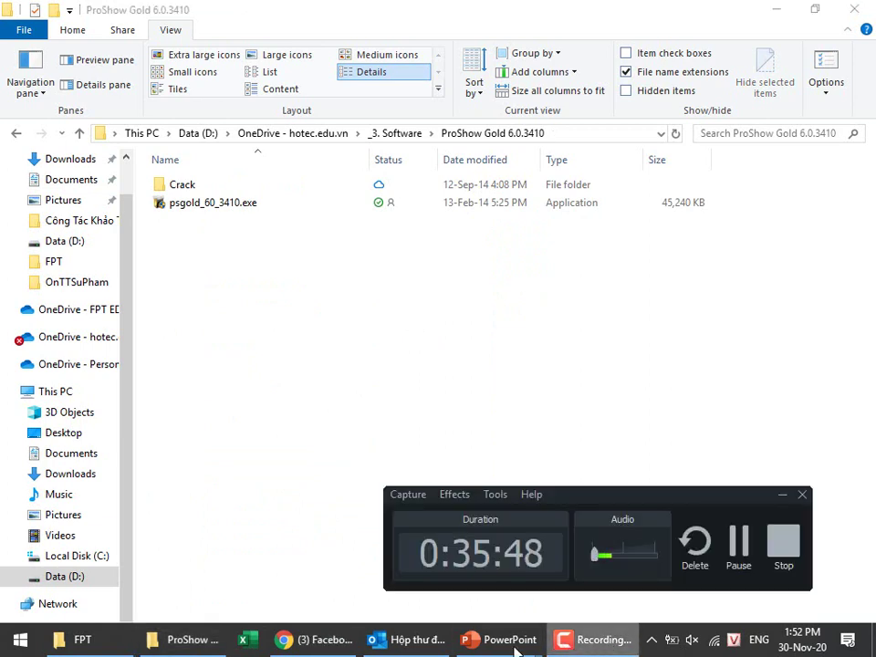
click(783, 498)
mouse_move(499, 640)
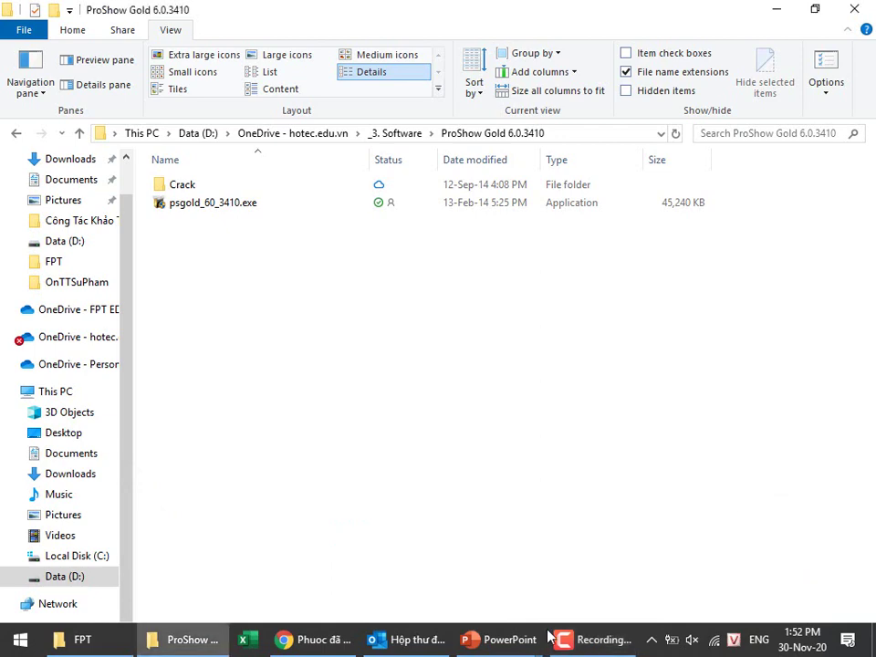
In Presentation3, select the left library photo and browse the animation effects without applying any.
click(741, 573)
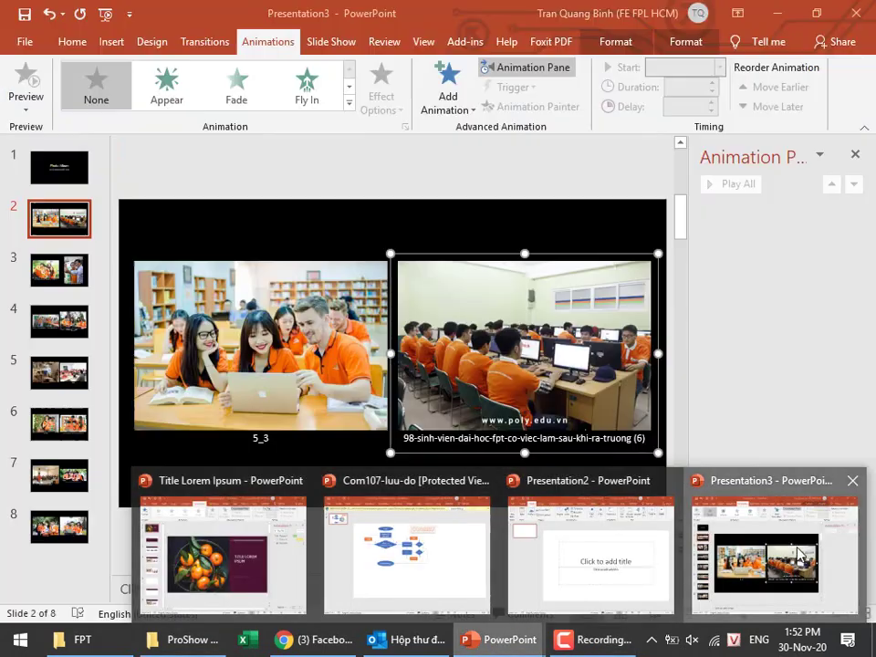
click(222, 292)
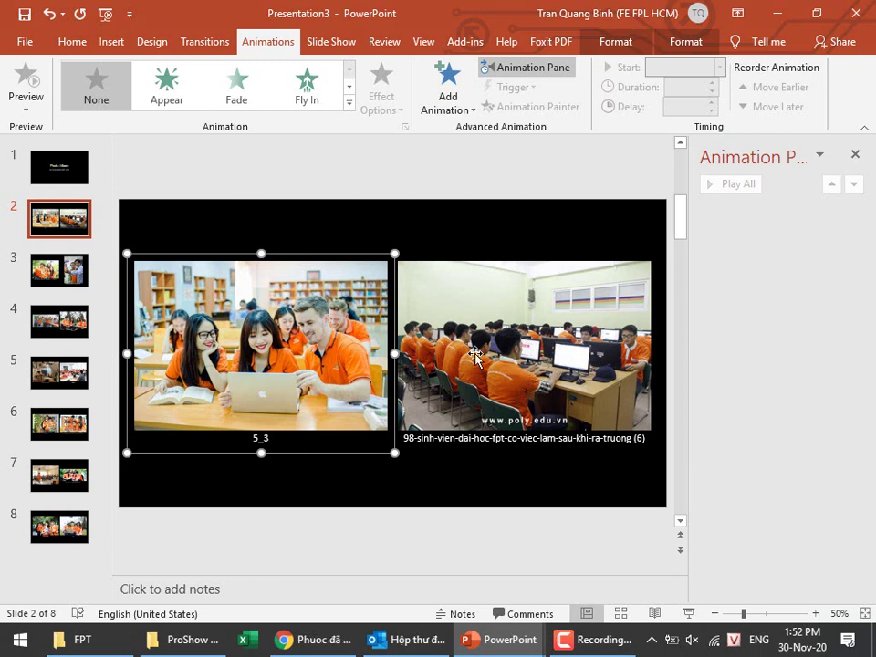
click(350, 103)
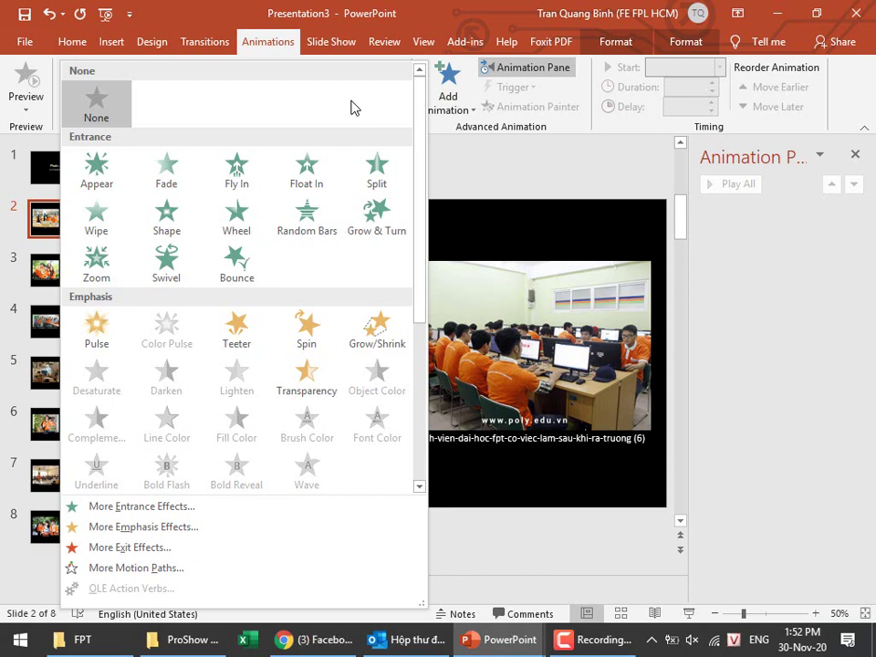
click(563, 188)
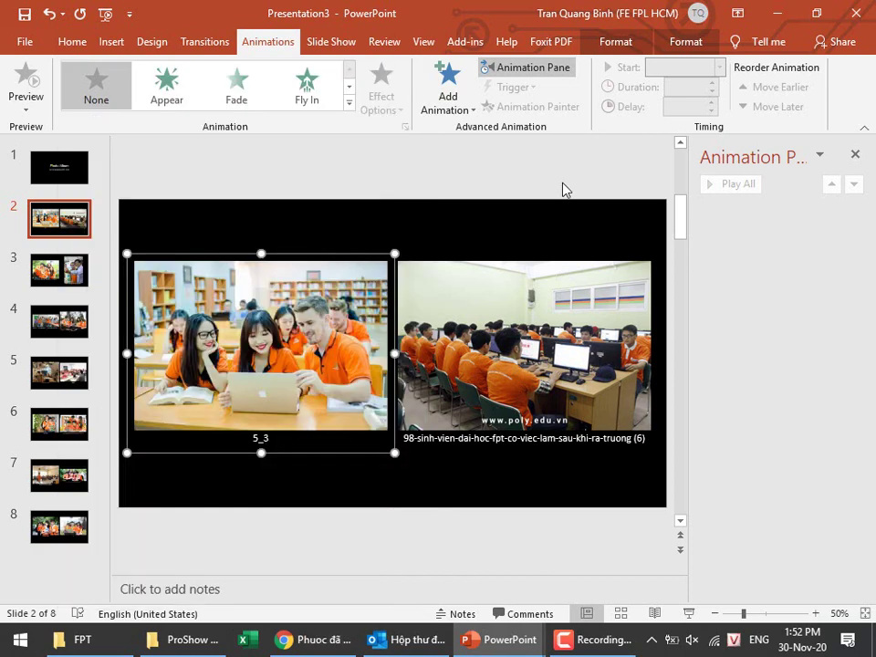
Play the slide show starting from the Photo Album title slide.
click(68, 180)
key(Down)
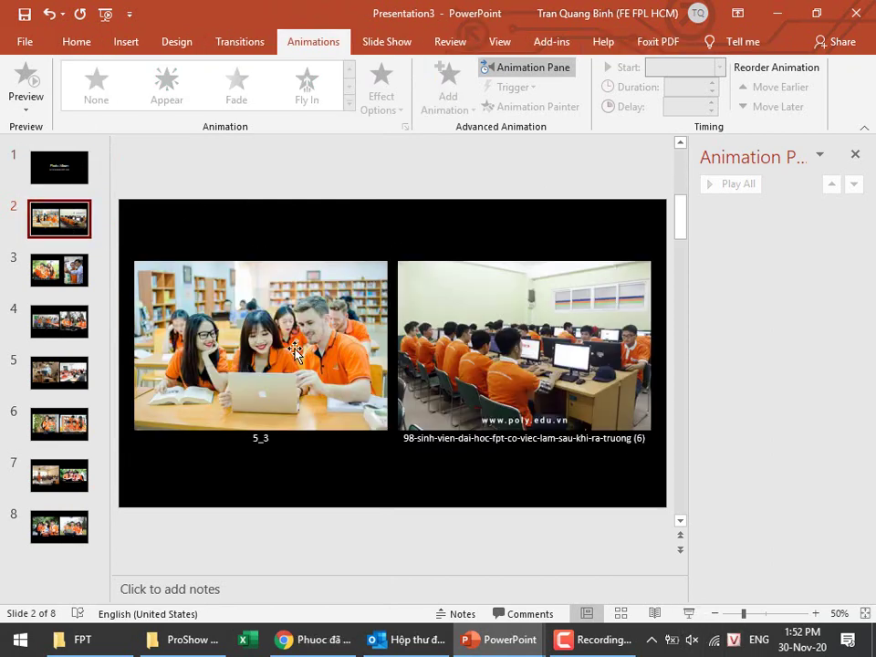
key(Up)
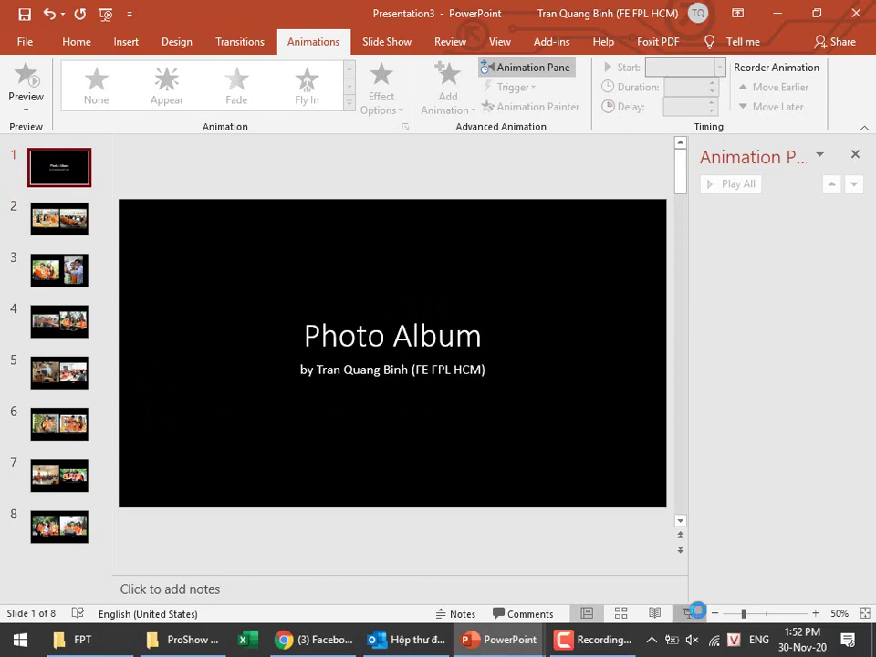
click(688, 613)
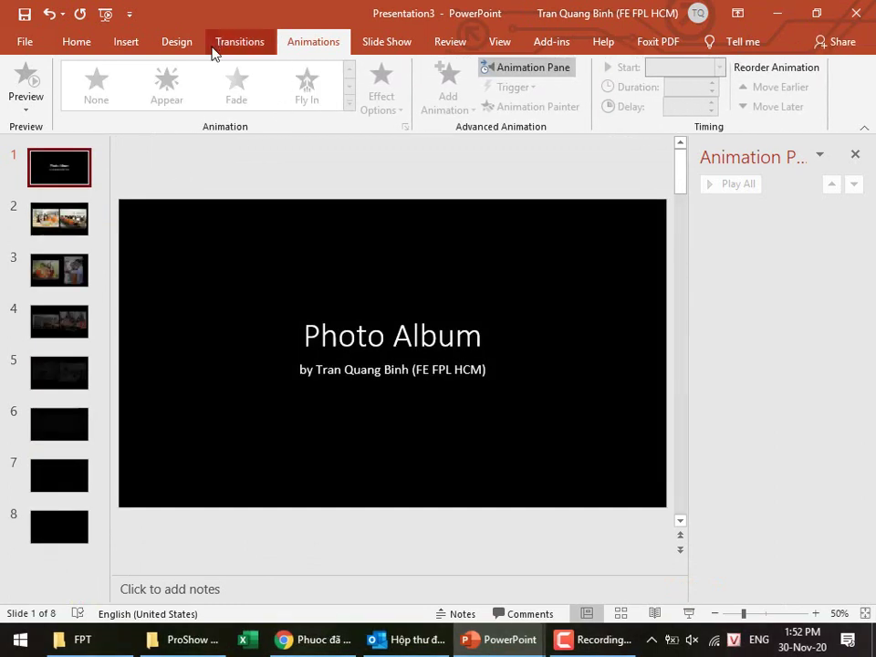
Apply the Random transition to the title slide and to slides 2–8.
click(221, 48)
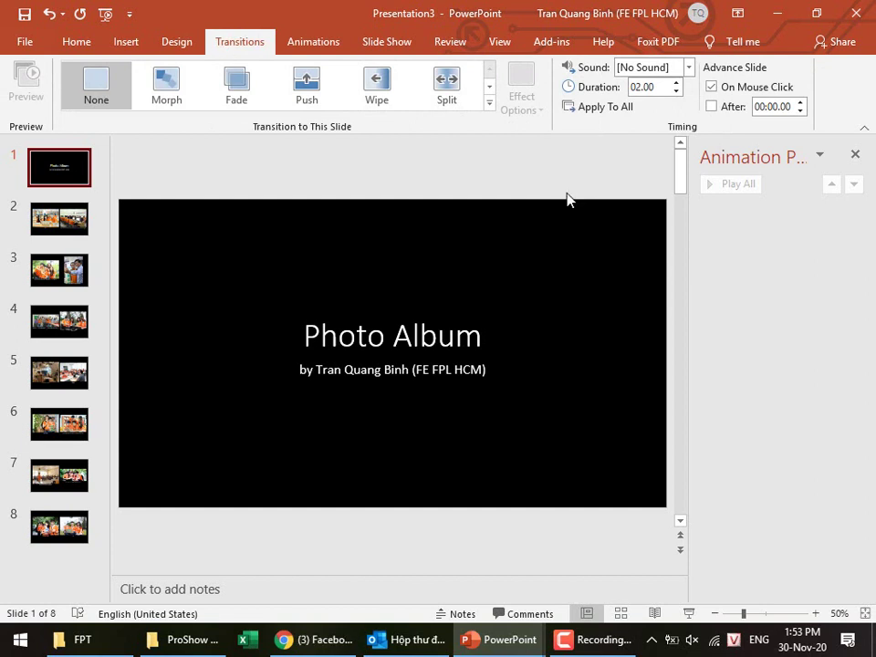
click(490, 103)
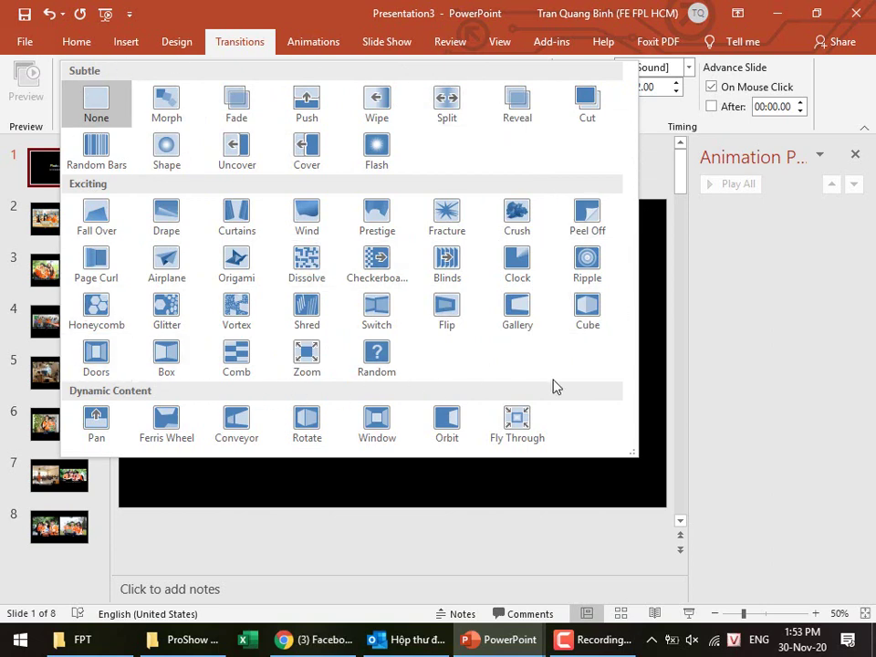
click(379, 358)
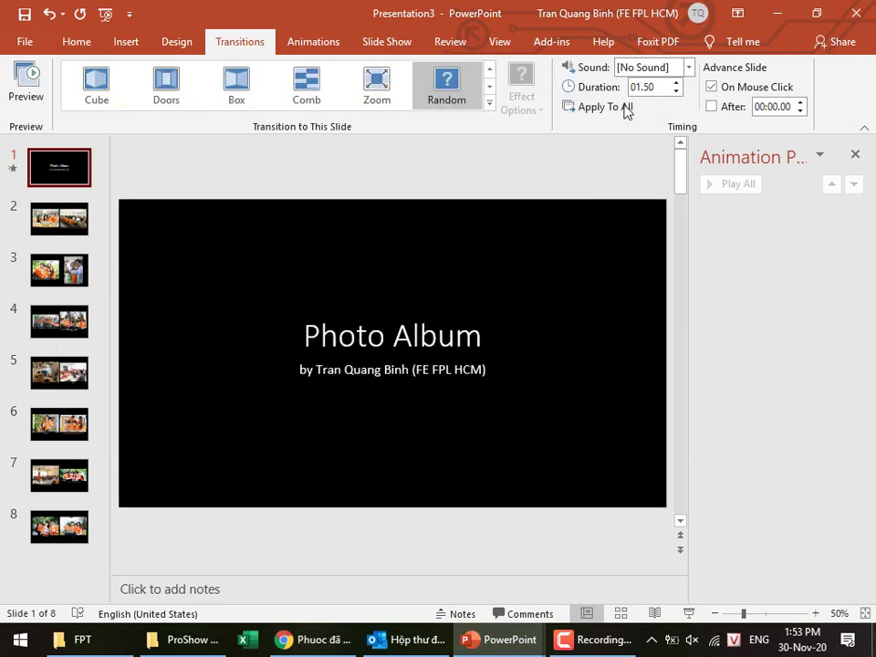
click(59, 233)
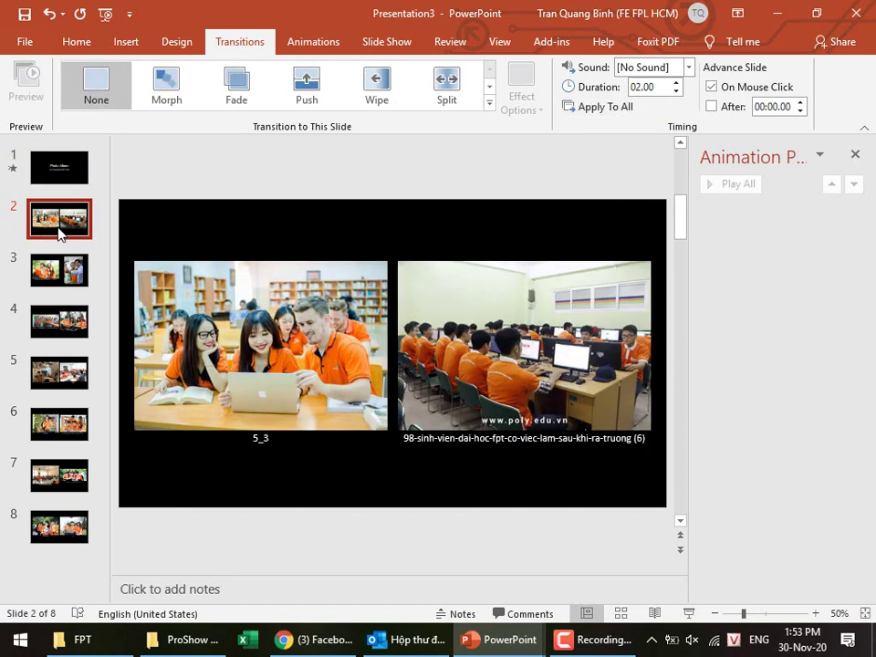
shift+click(59, 527)
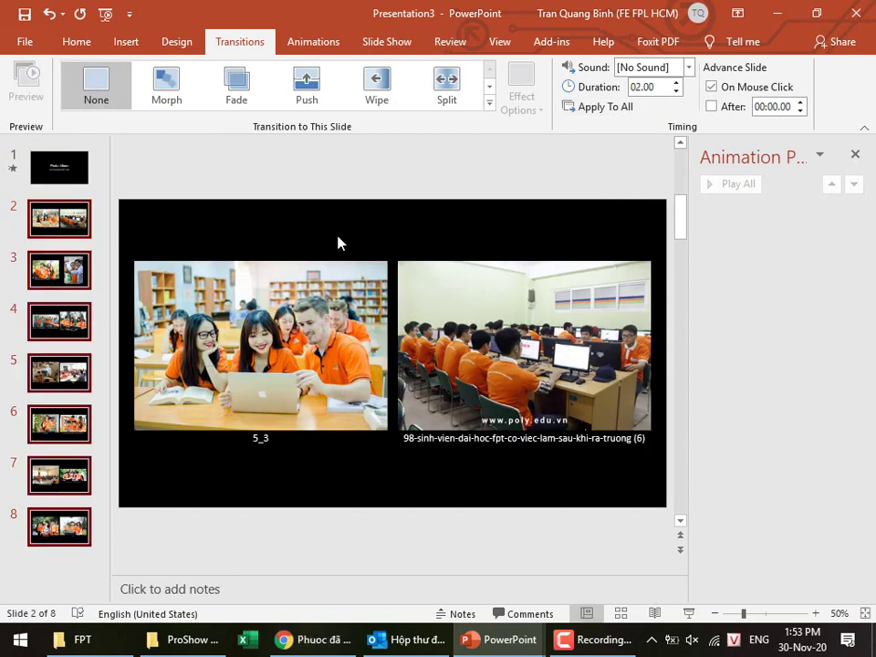
click(489, 104)
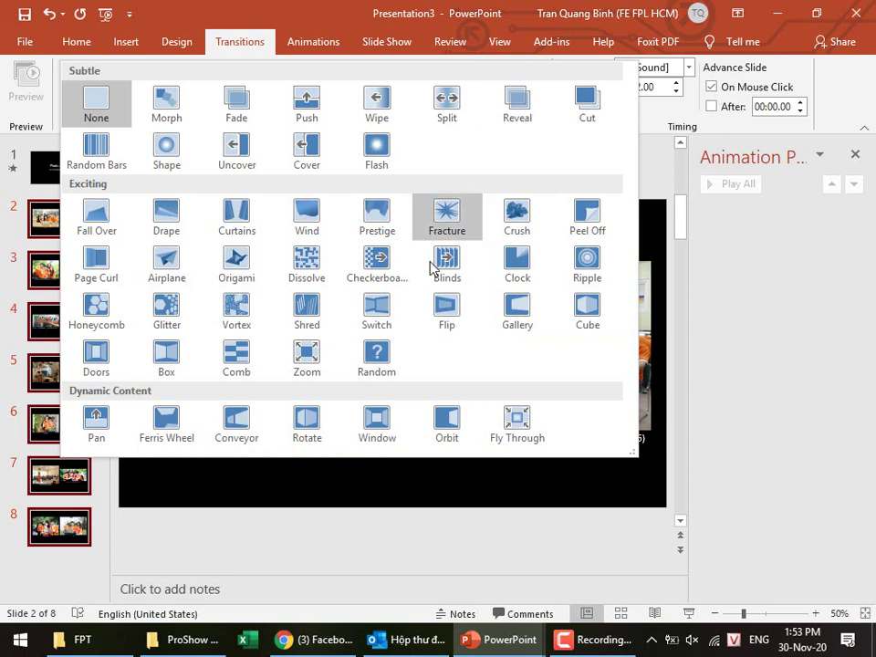
click(377, 353)
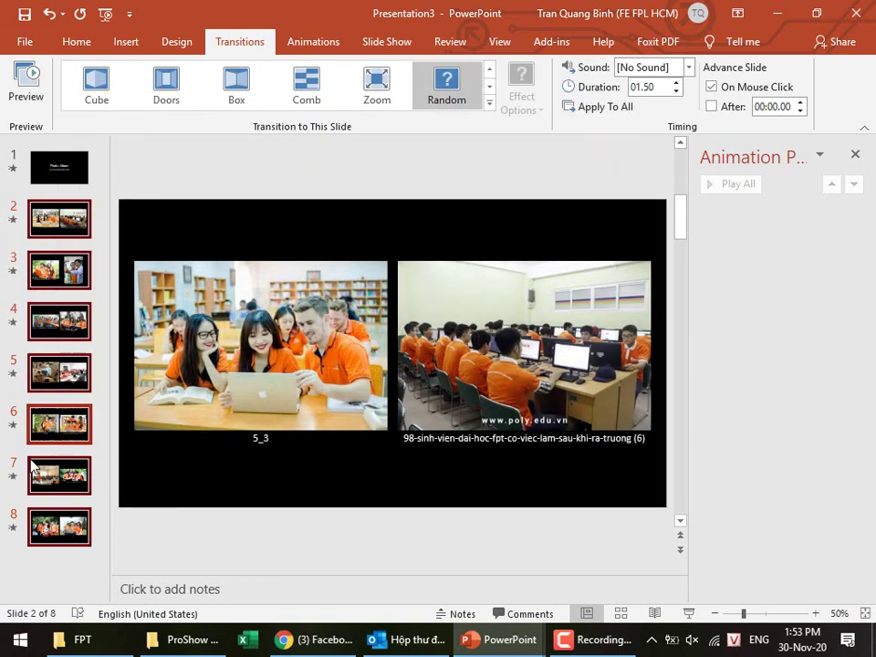
Turn off On Mouse Click advancing for slides 2–8 and for the title slide.
click(81, 165)
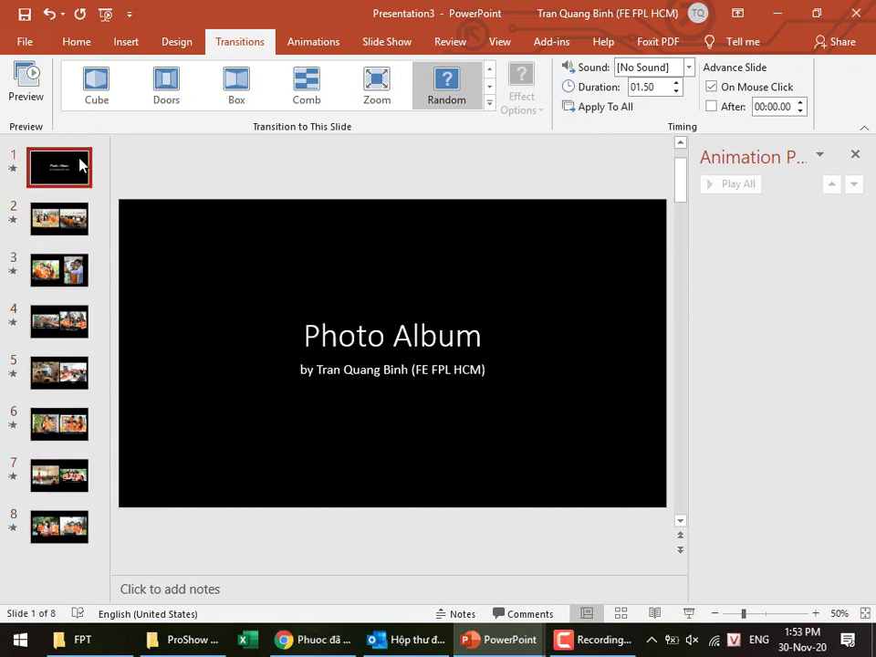
click(59, 217)
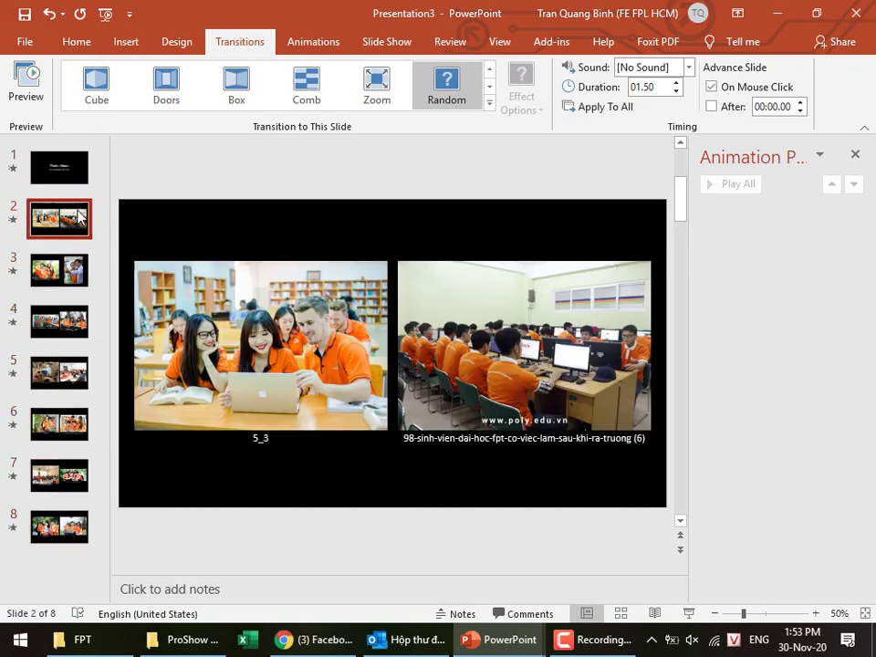
click(58, 168)
click(58, 206)
click(52, 171)
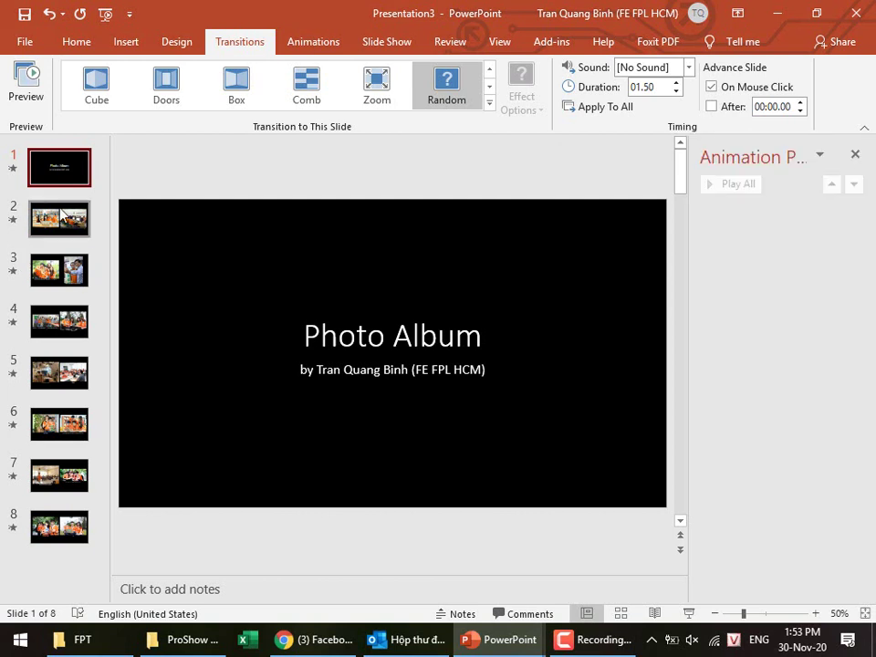
click(59, 219)
shift+click(68, 524)
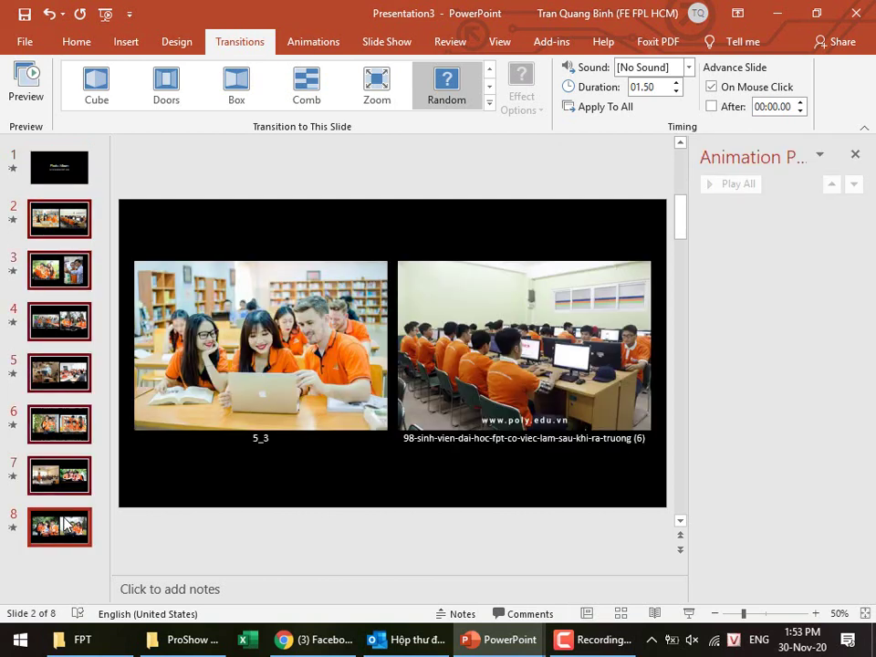
click(726, 91)
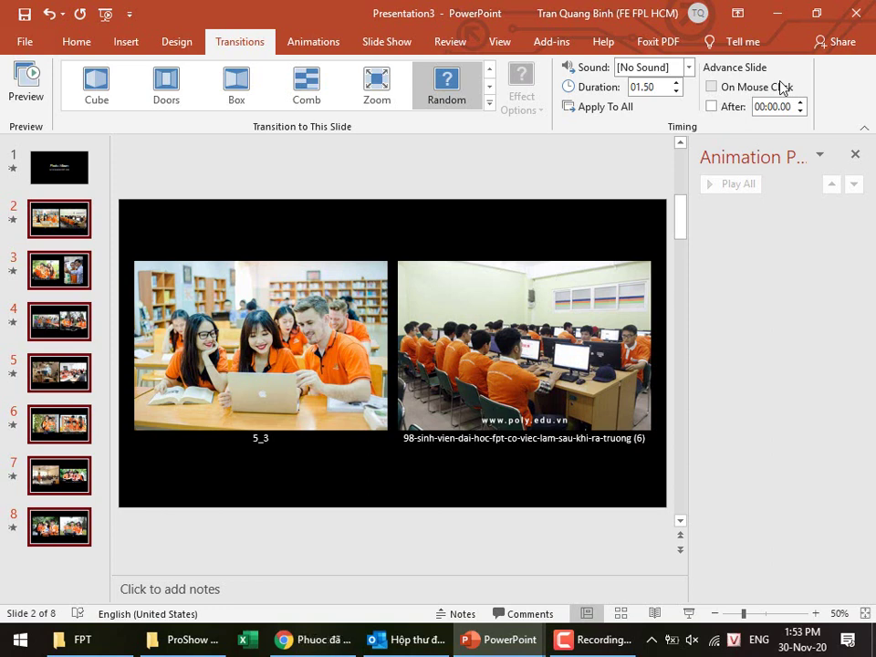
click(46, 171)
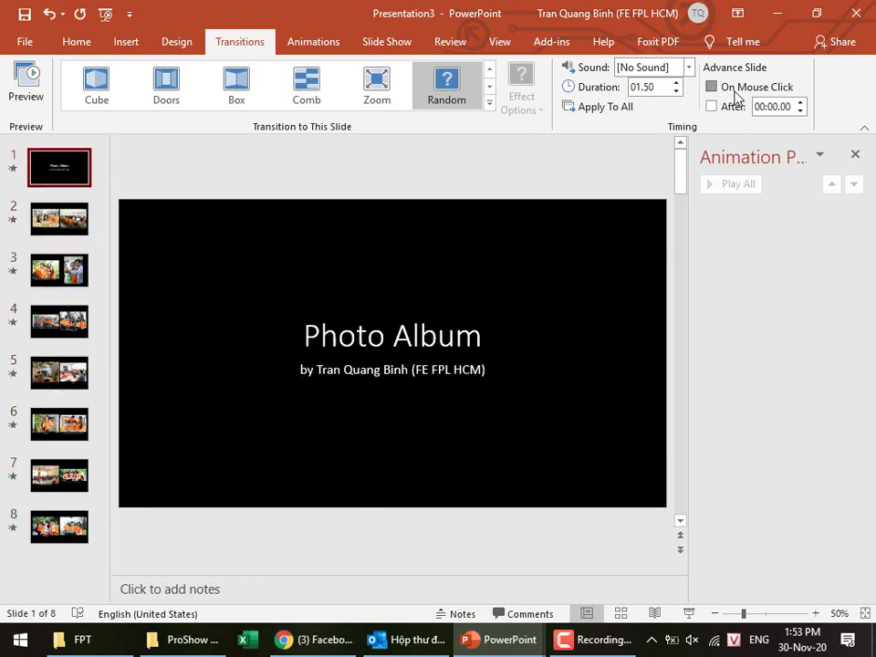
click(735, 95)
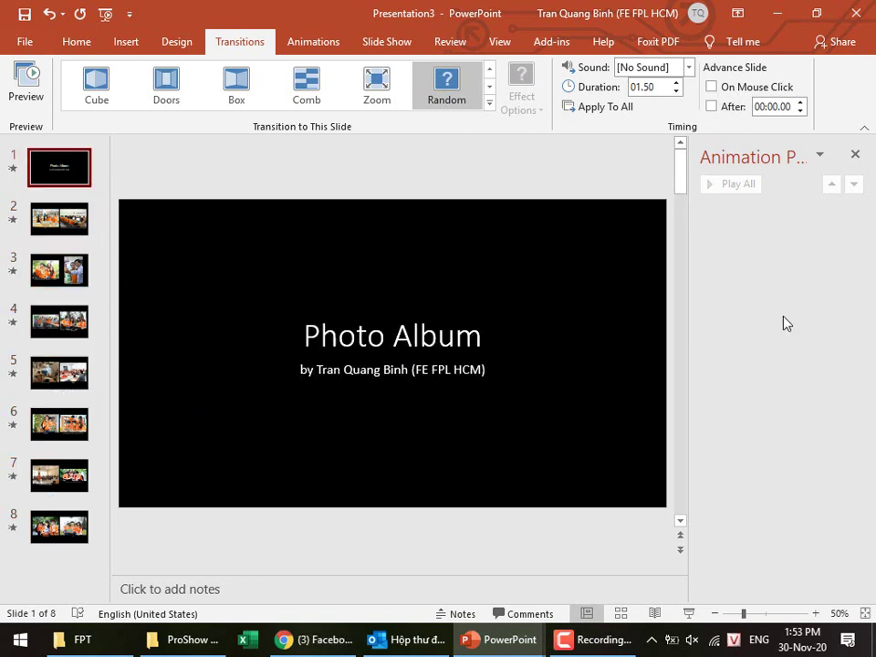
click(699, 614)
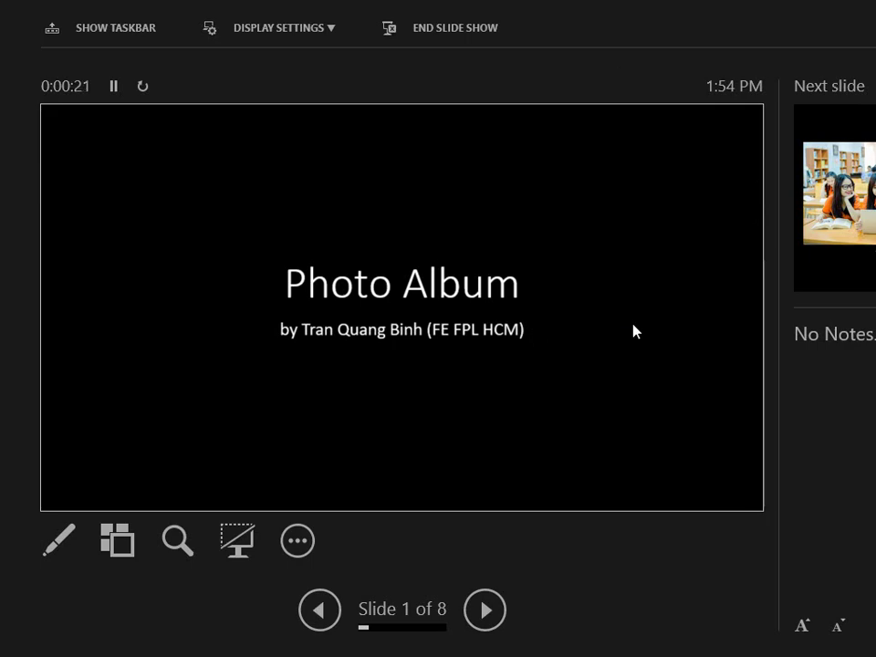
key(Escape)
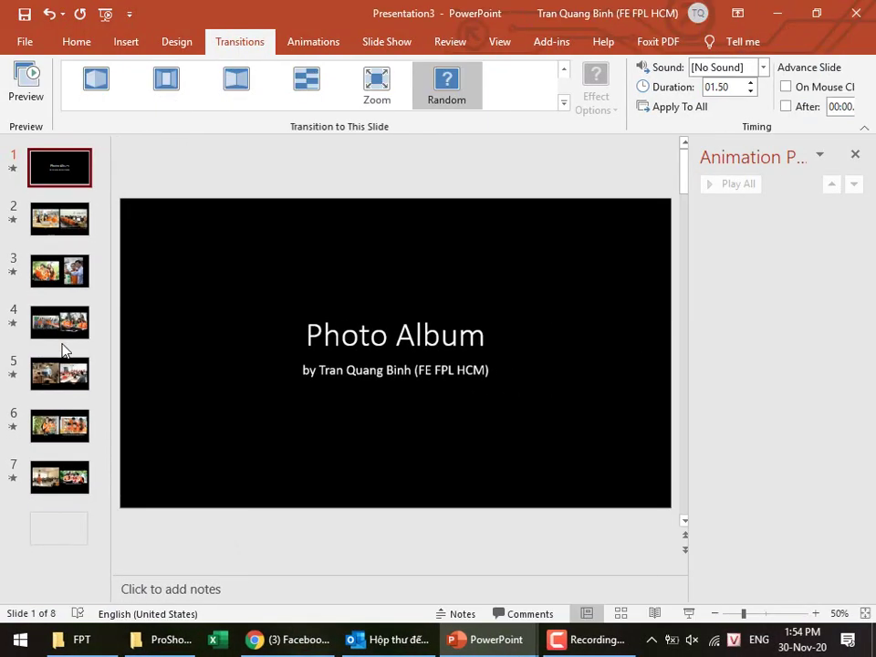
Set the transition duration of slides 2–8 to 00.25.
click(69, 233)
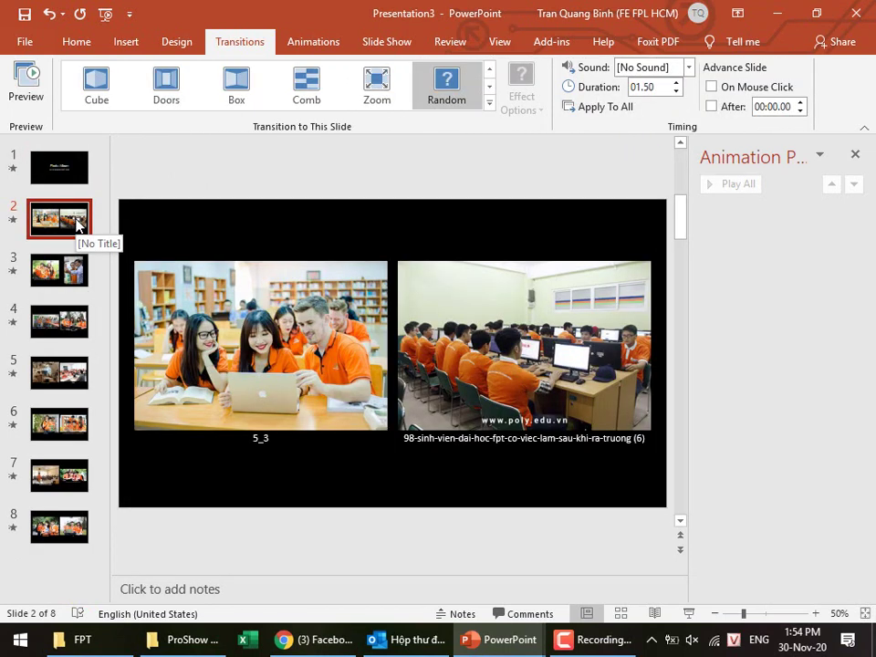
shift+click(64, 527)
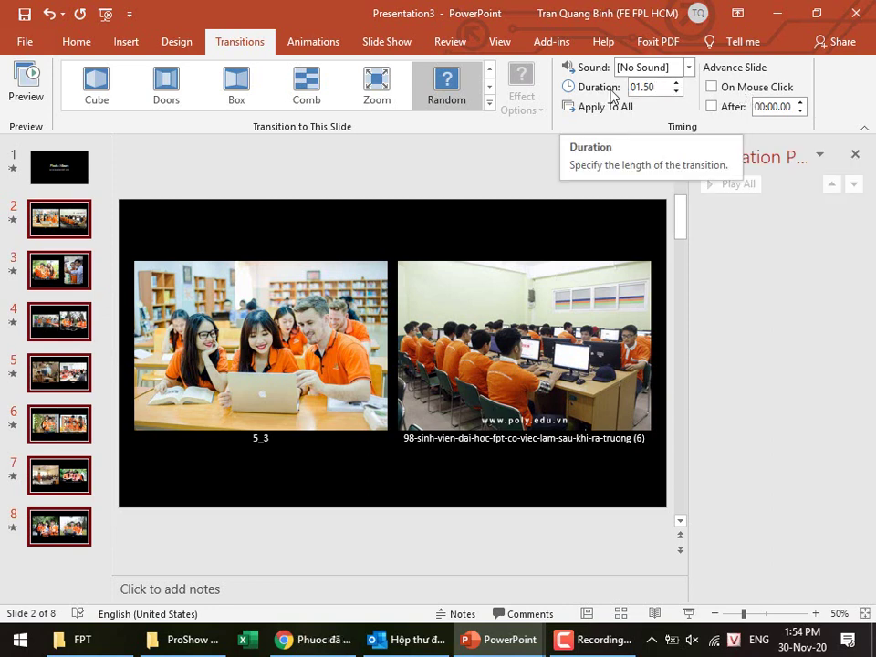
click(676, 92)
click(676, 92)
click(676, 92)
click(676, 92)
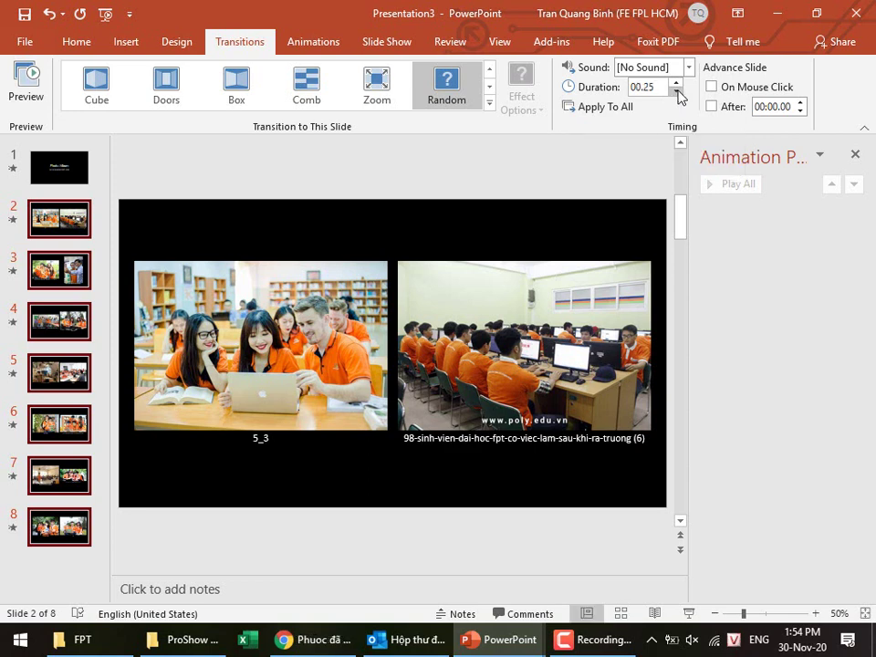
click(676, 82)
Set the title slide's transition duration to 00.25 and apply it to all slides.
click(60, 172)
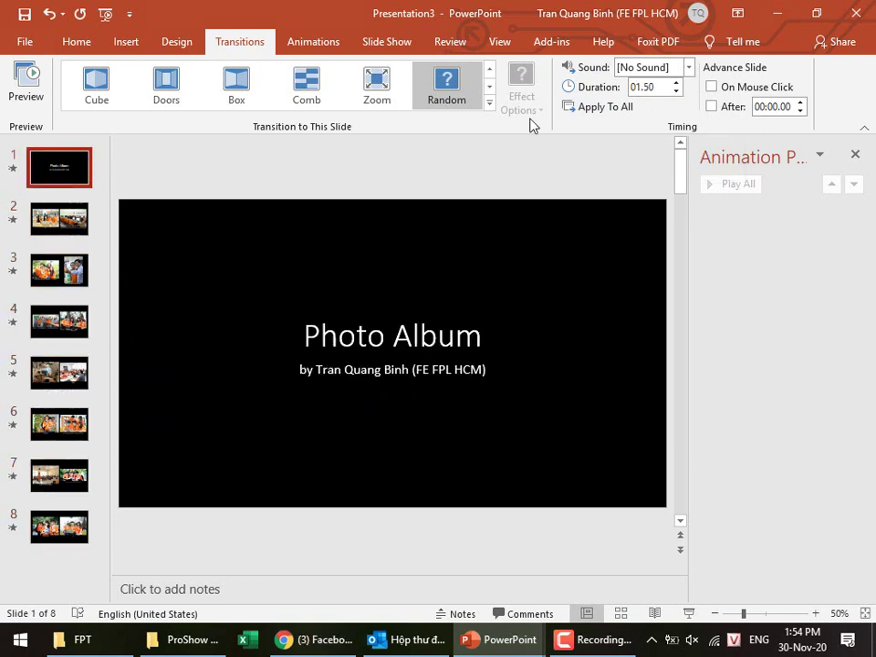
double_click(674, 92)
click(674, 93)
click(674, 92)
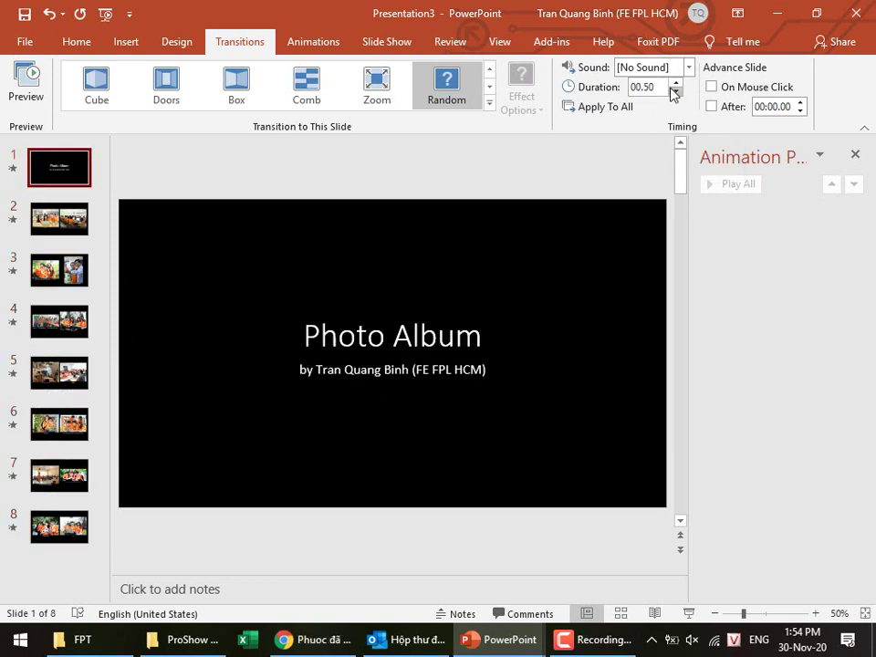
click(674, 92)
click(609, 108)
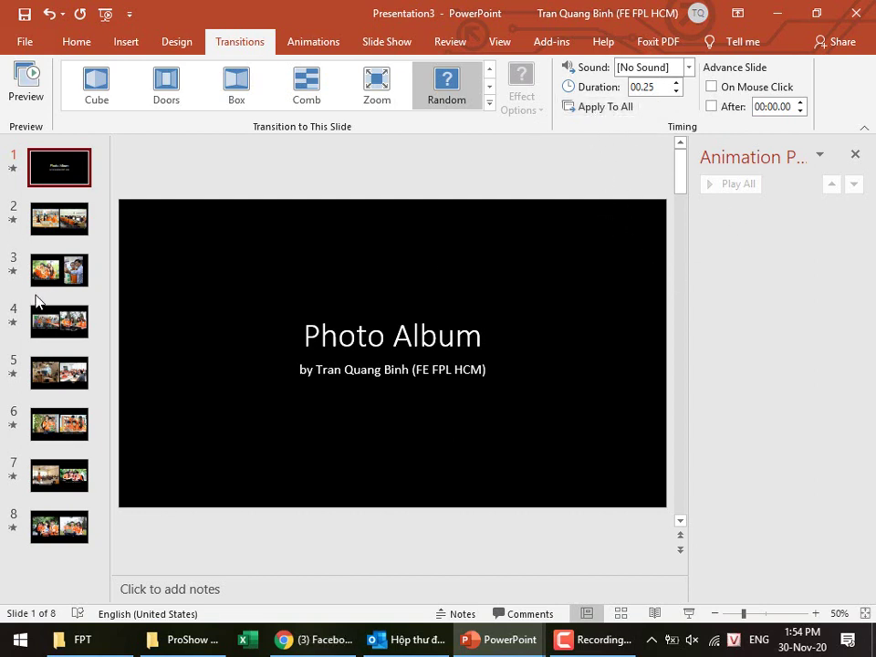
click(689, 613)
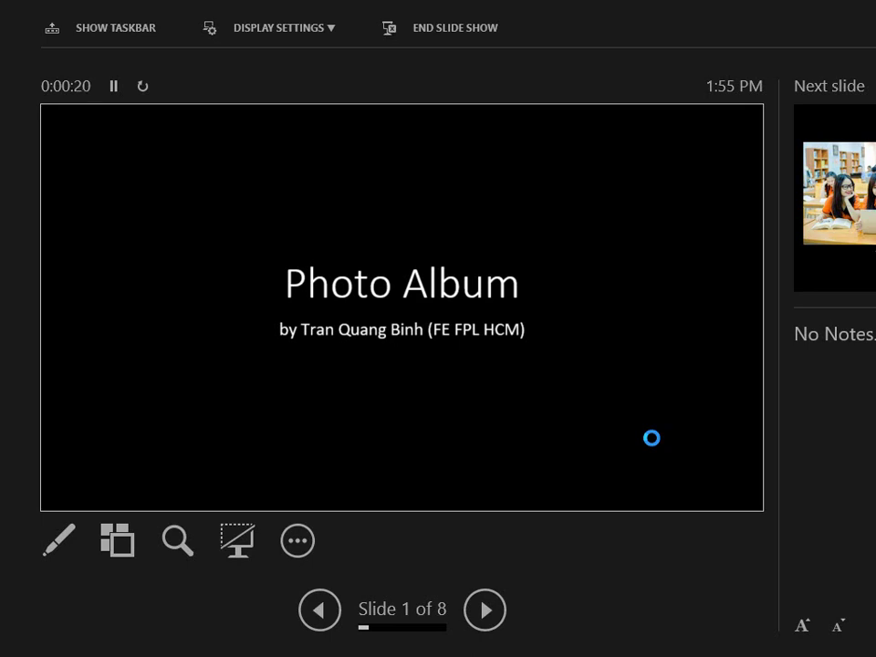
key(Escape)
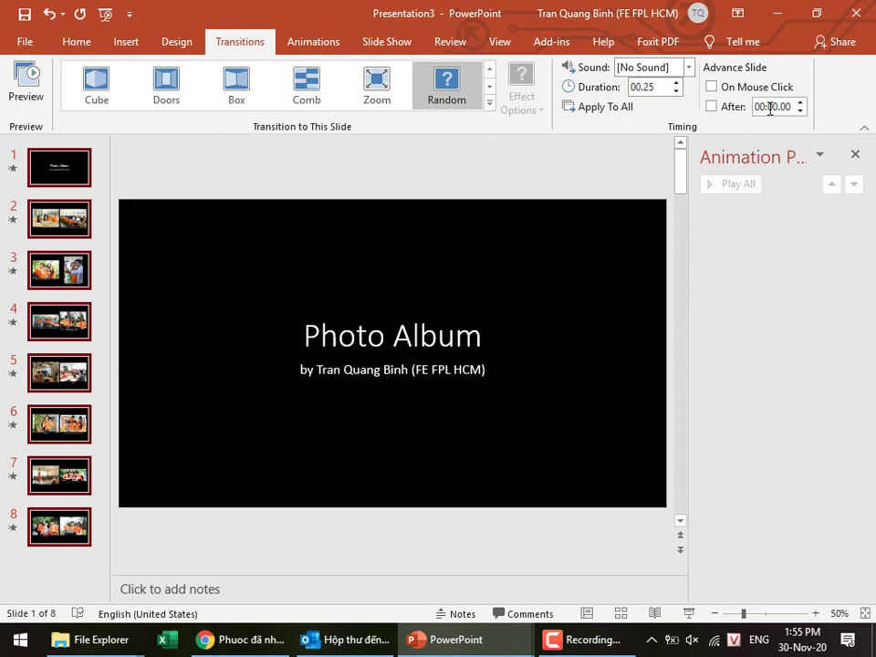
Enable After-timed auto-advance and run the slide show through all 8 slides.
click(734, 108)
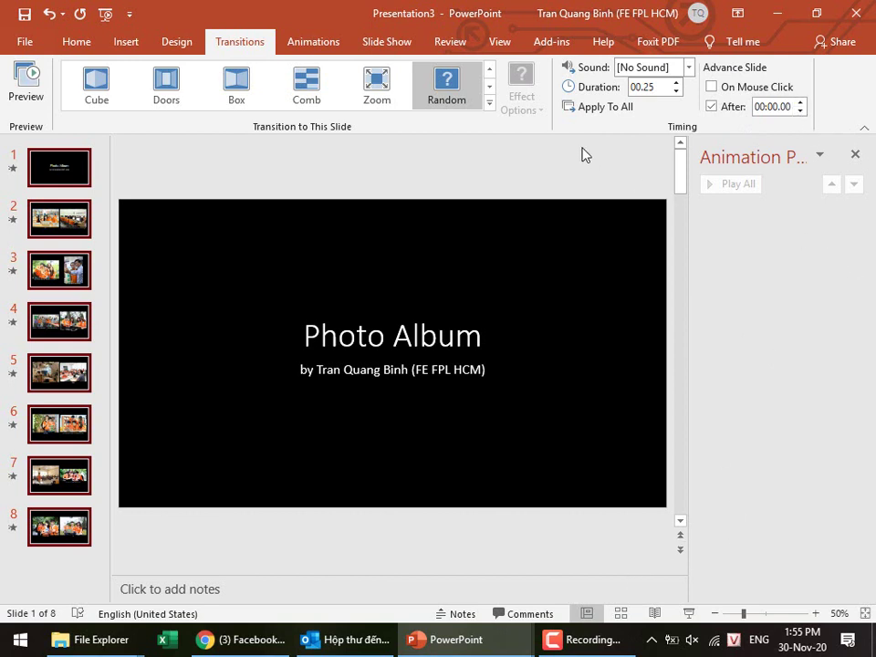
click(689, 617)
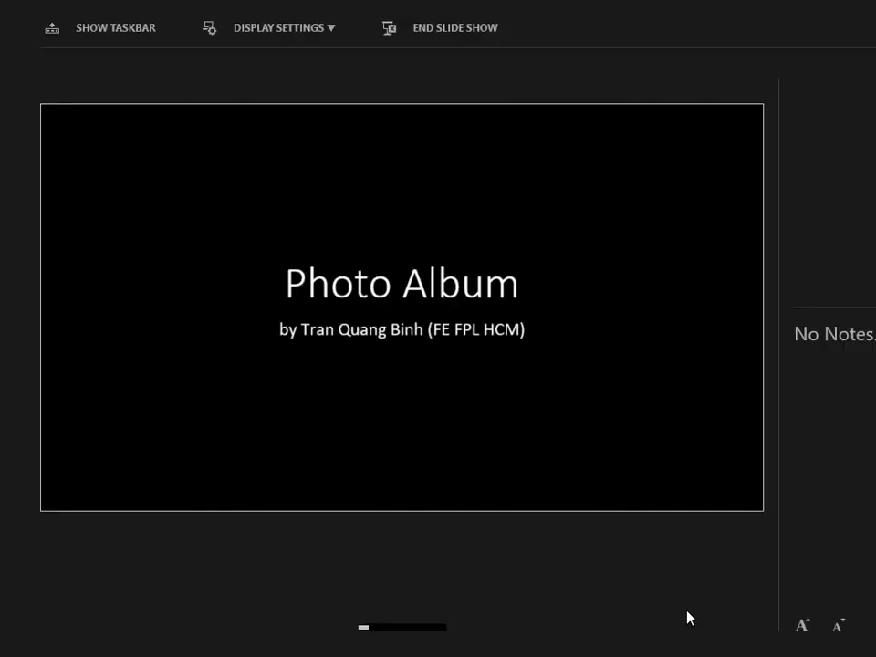
key(Right)
key(Right)
key(Right)
key(Right)
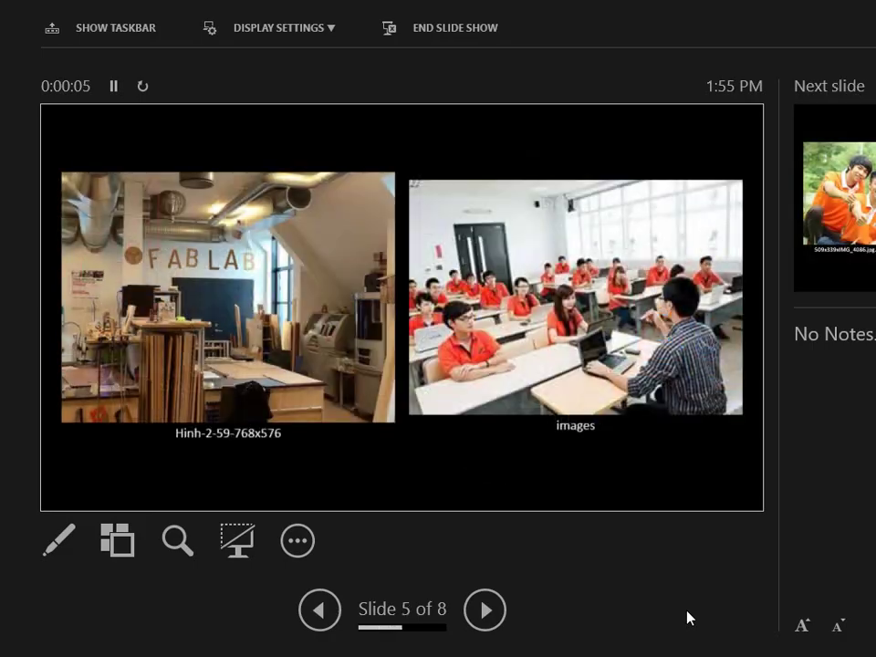
key(Right)
key(Right)
key(Right)
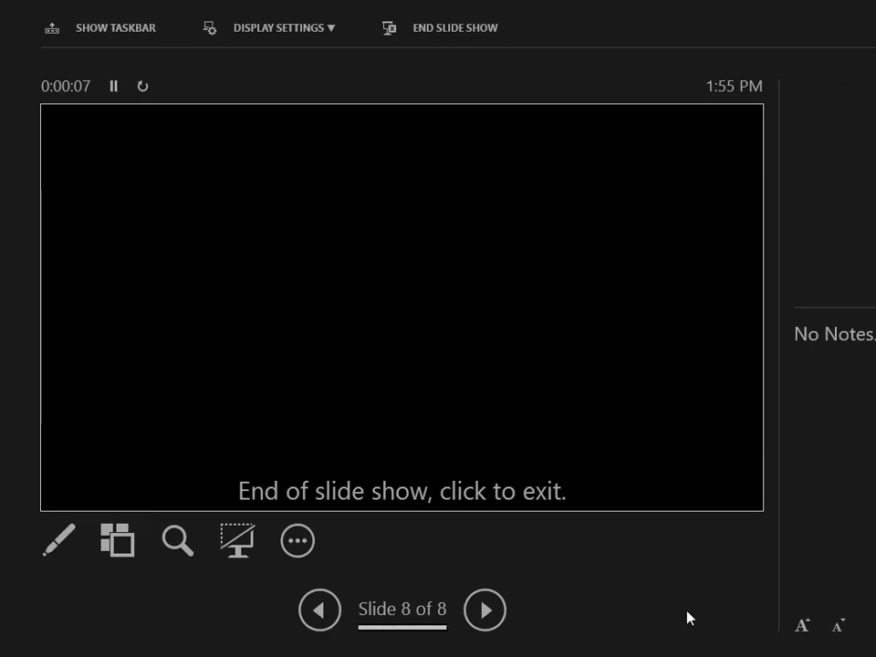
key(Right)
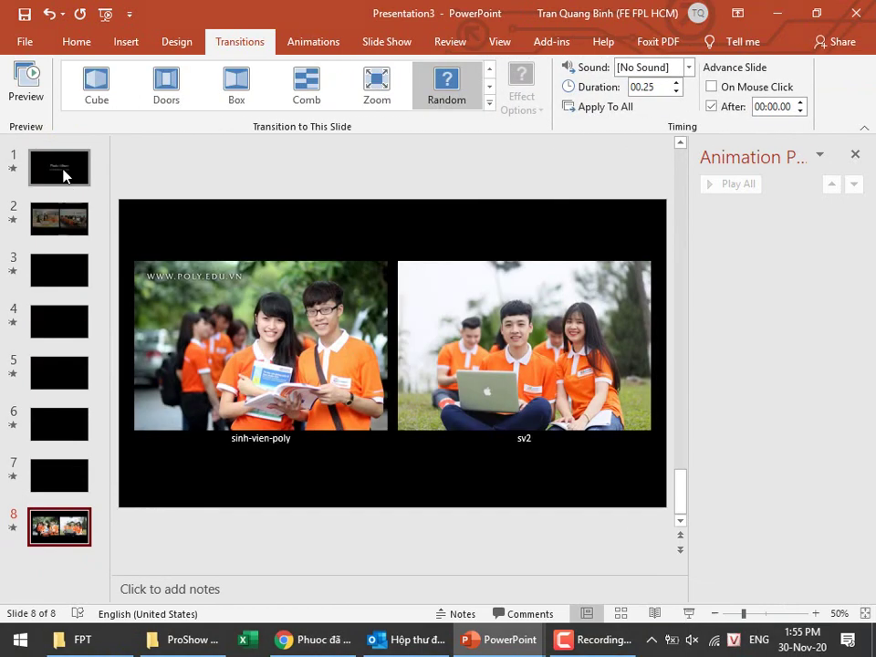
click(64, 175)
For all eight slides, set transition duration to 00.50 and auto-advance After to 00:04.00.
shift+click(71, 523)
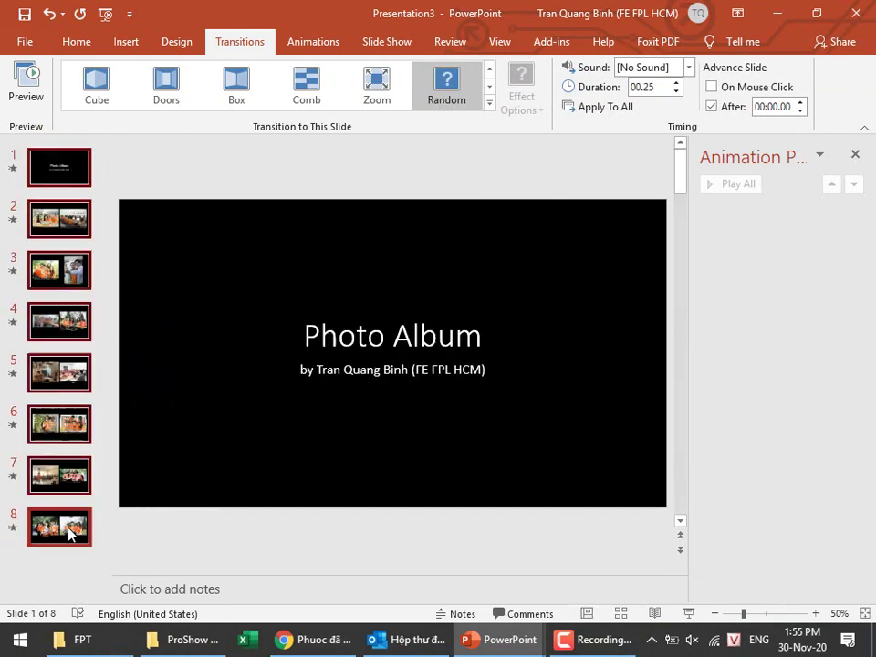
click(676, 83)
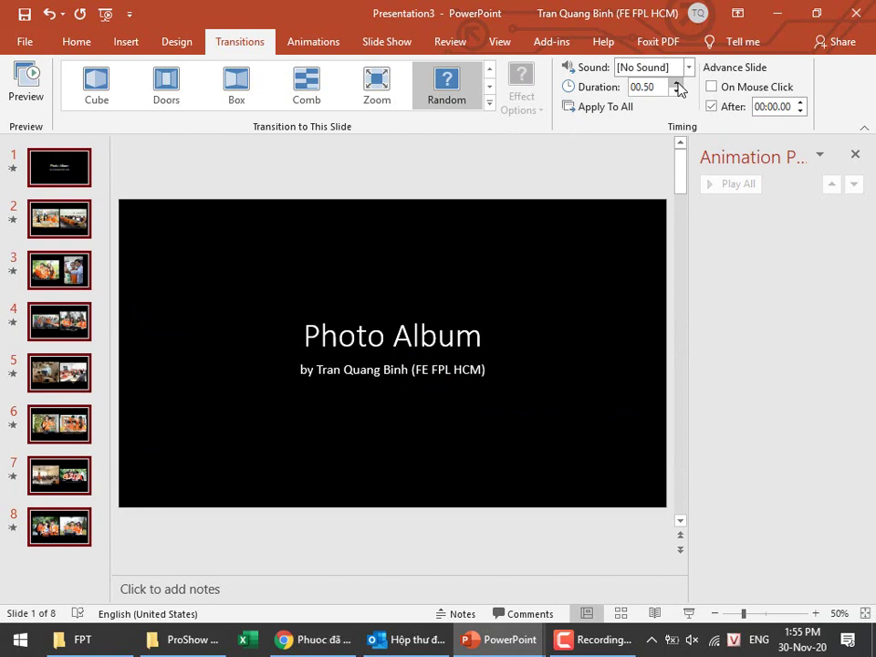
double_click(800, 102)
click(800, 103)
click(800, 103)
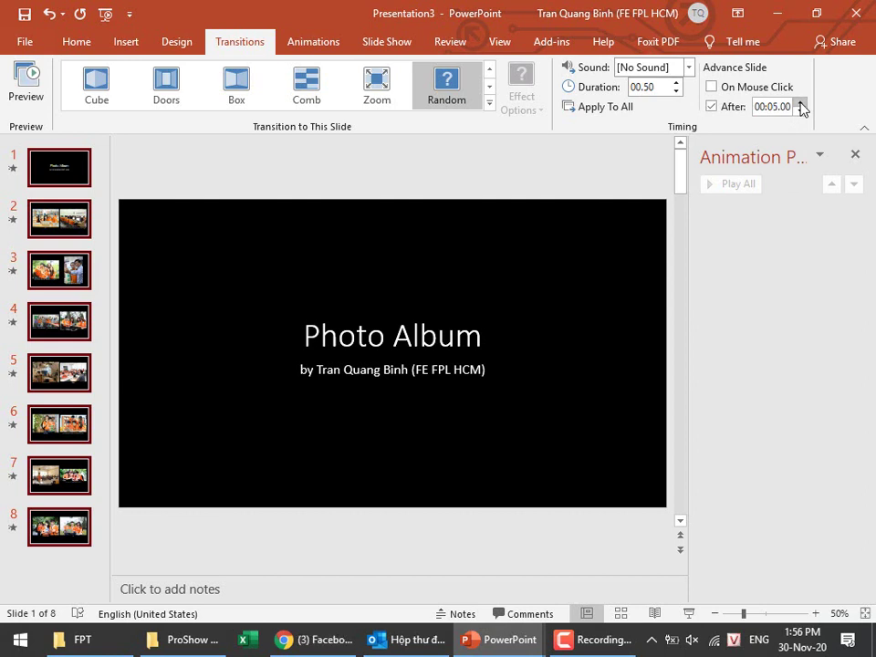
Play the slide show and advance through slides 2, 3 and 4.
click(689, 613)
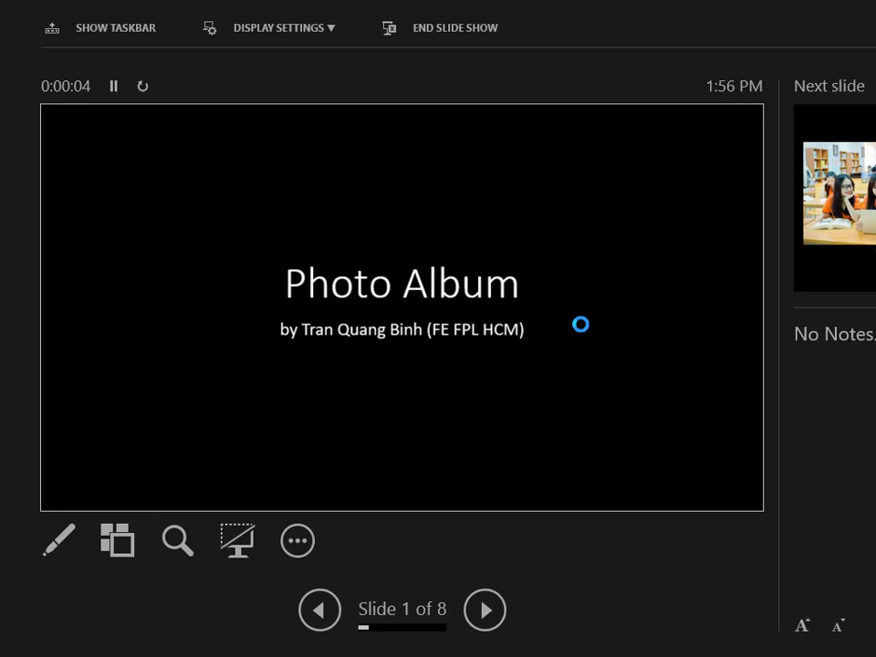
click(580, 324)
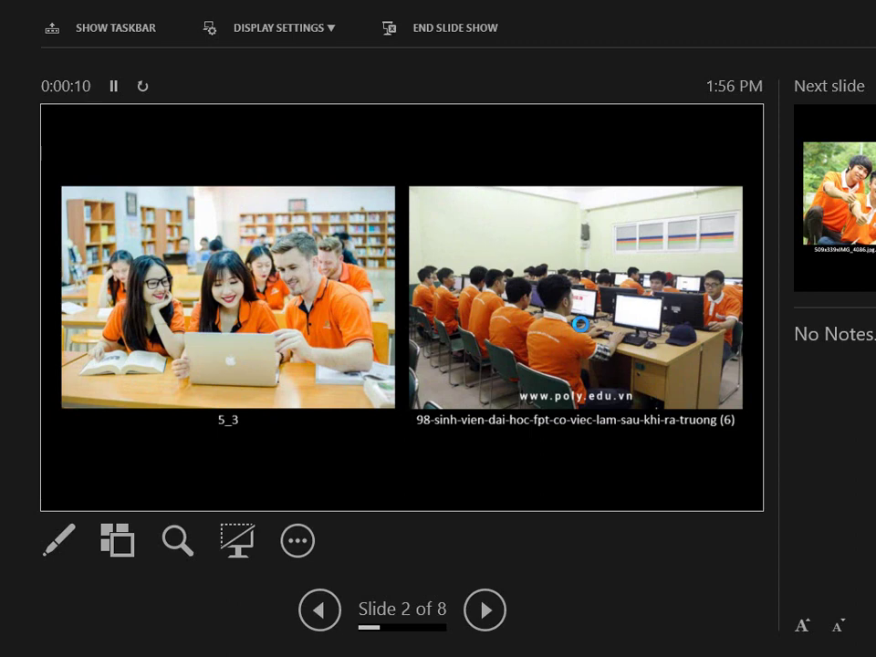
click(580, 324)
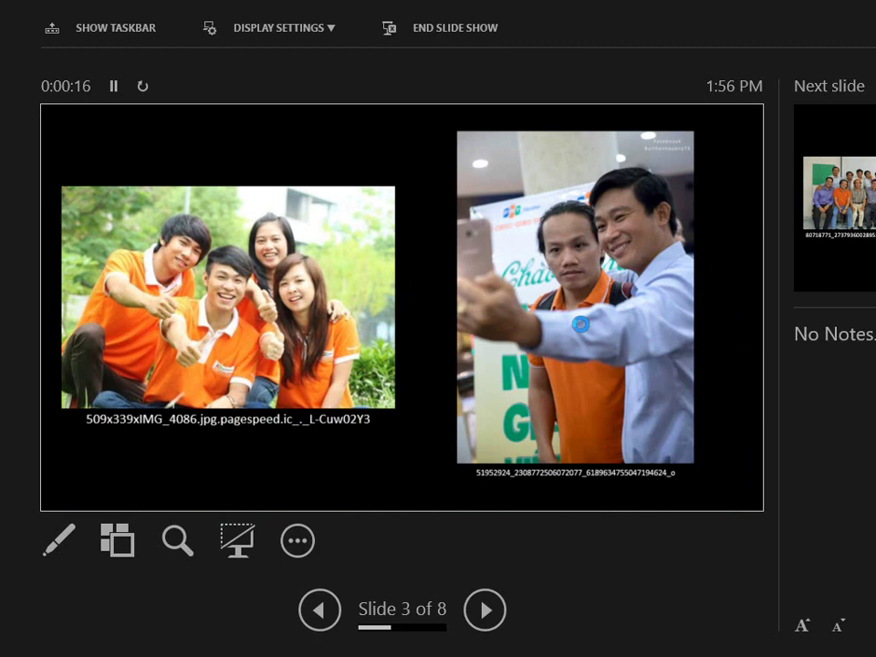
click(580, 323)
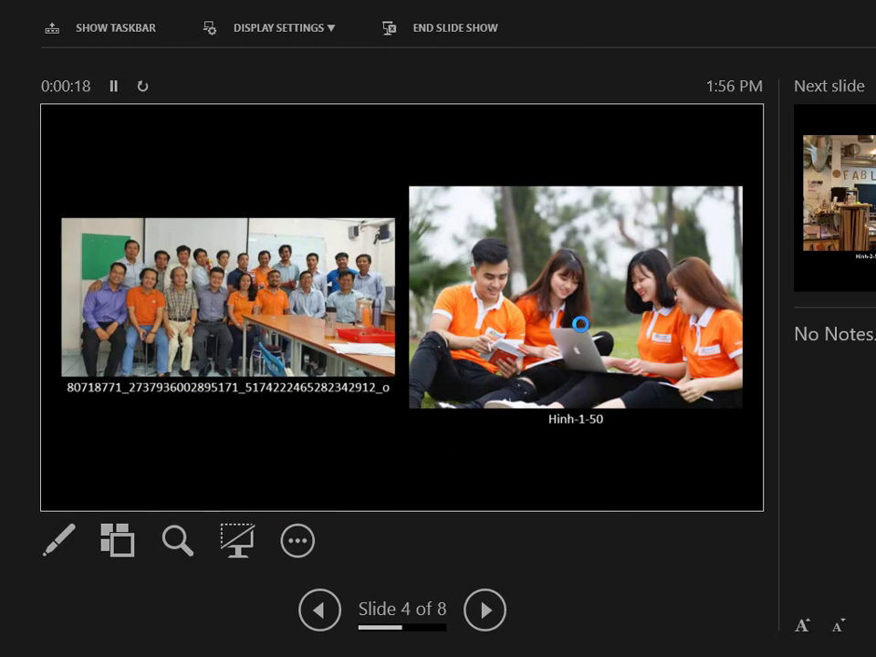